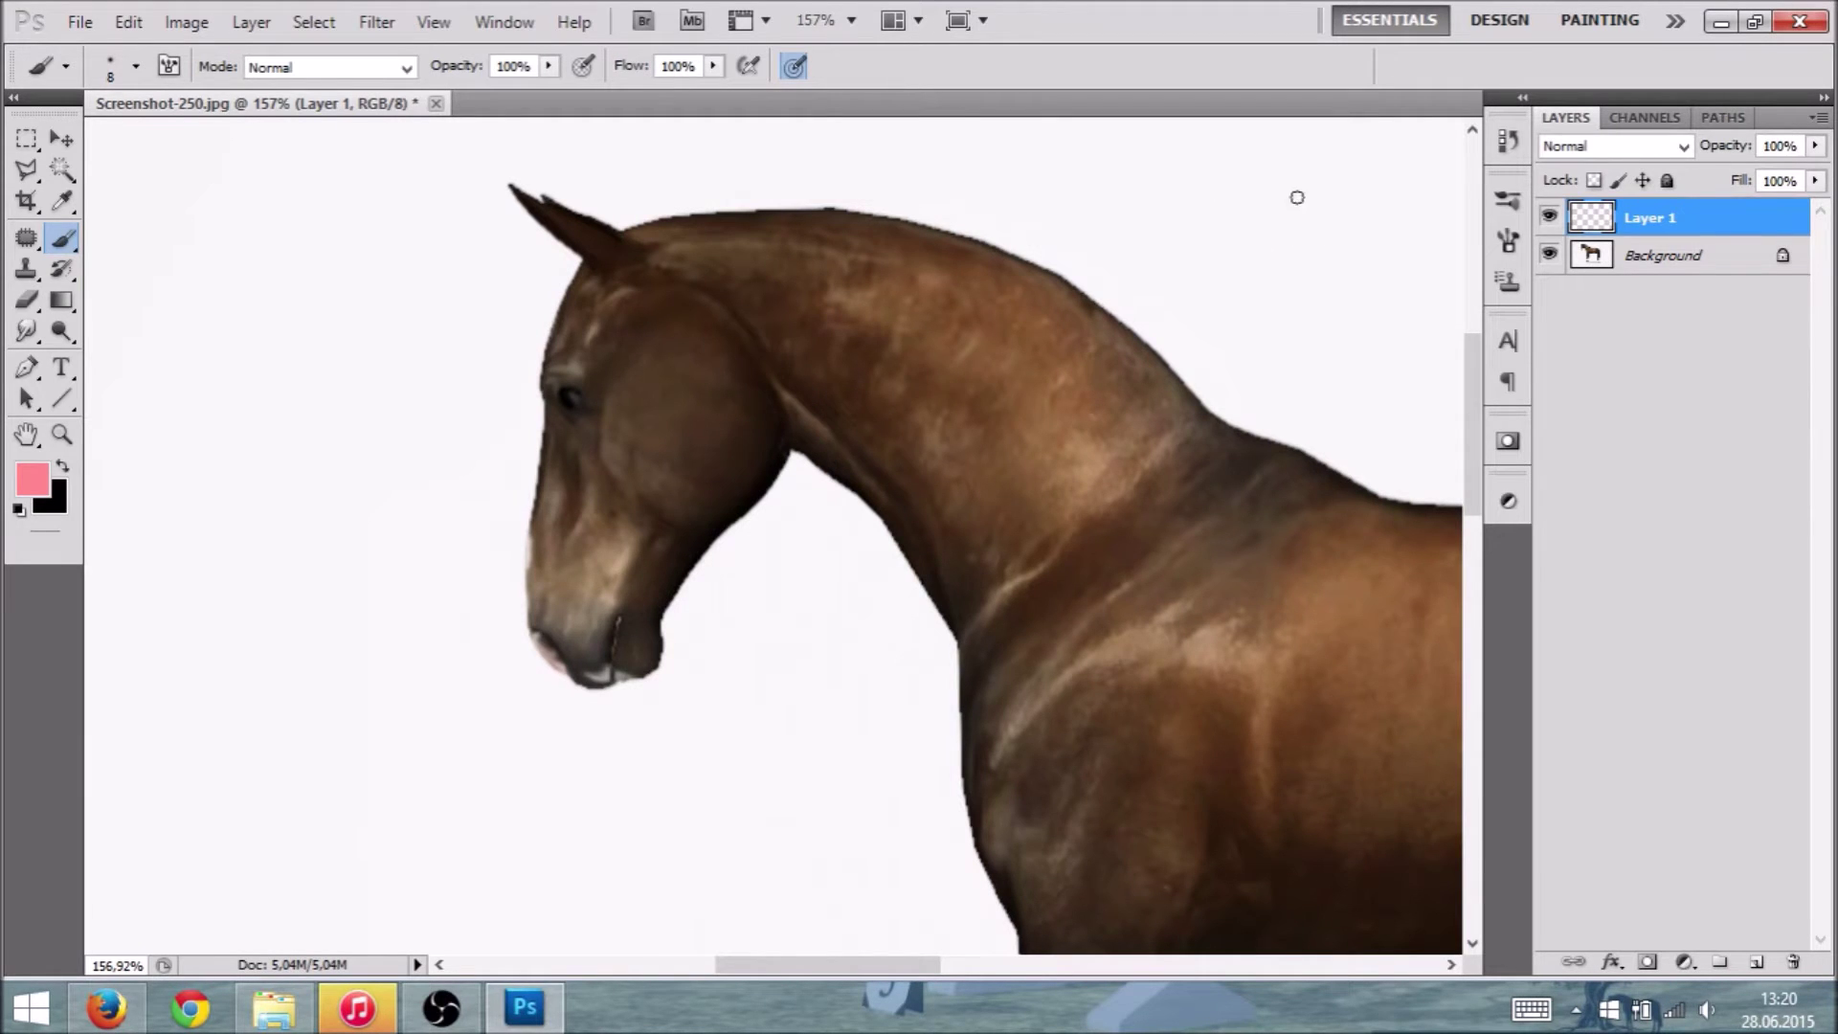
Step: Review the brush tip settings for the current soft round brush and close them
left_click(1507, 242)
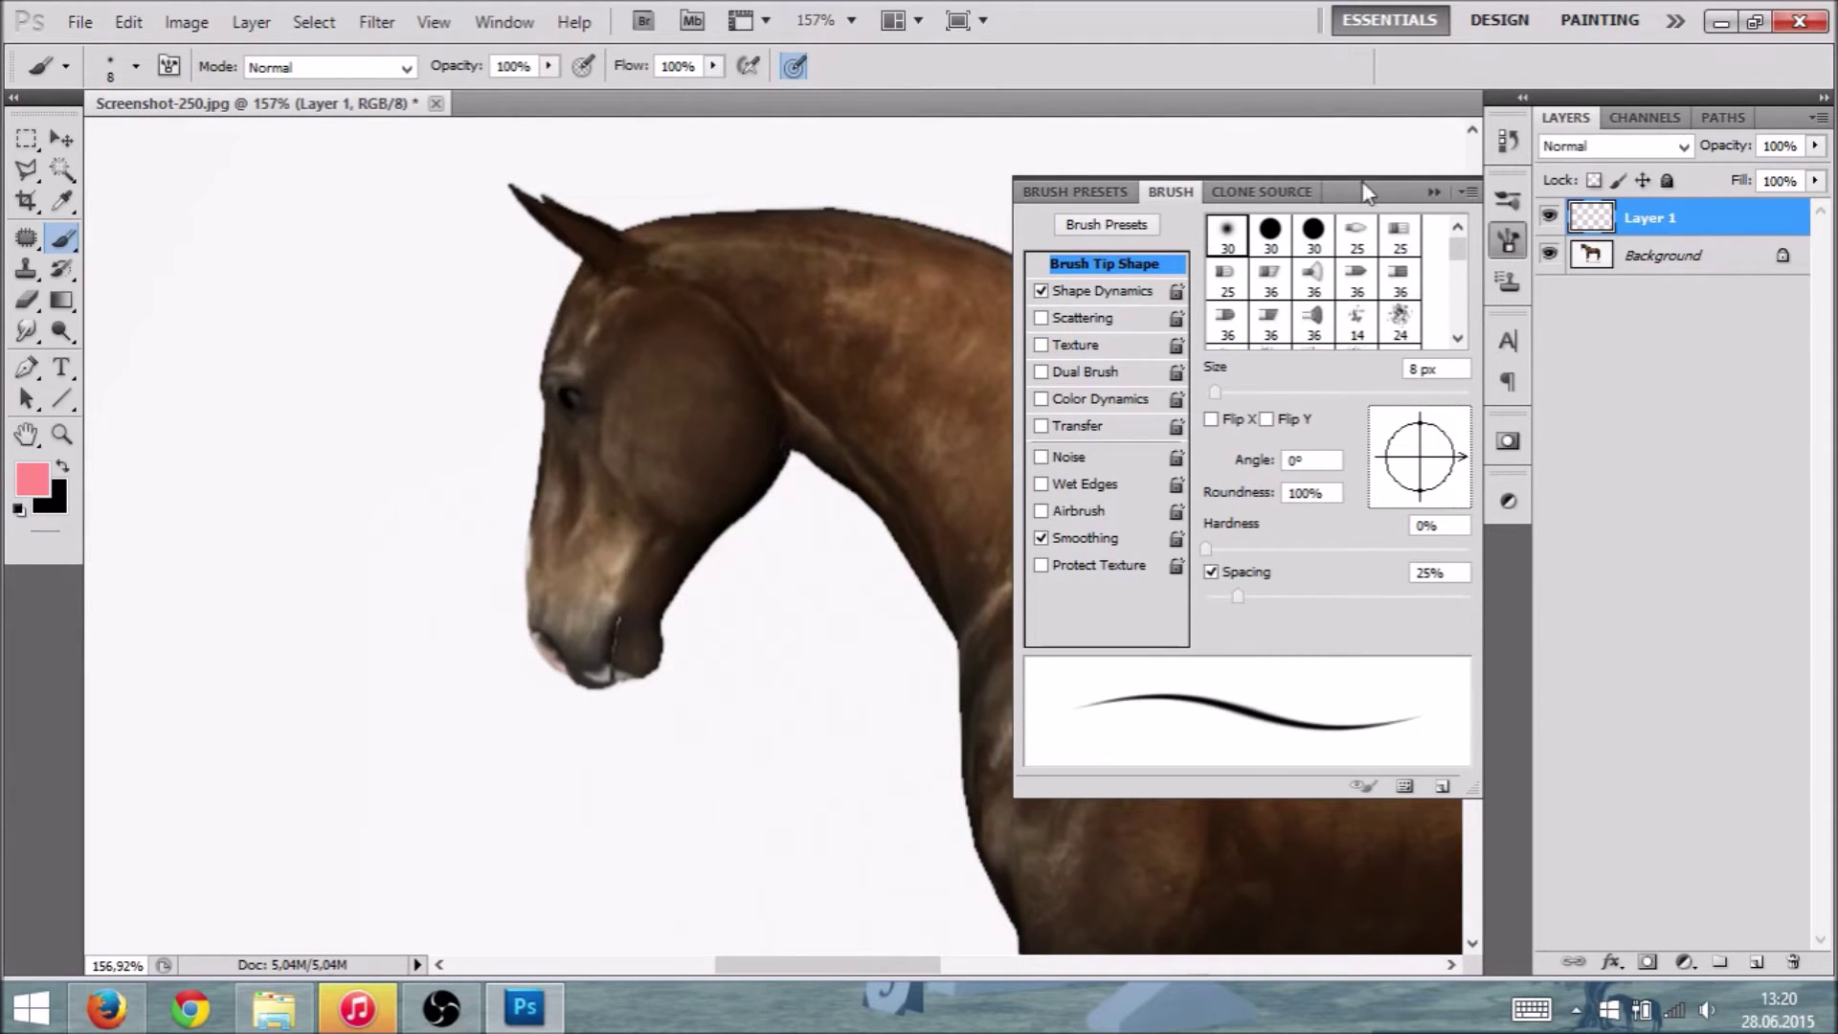
left_click(1510, 247)
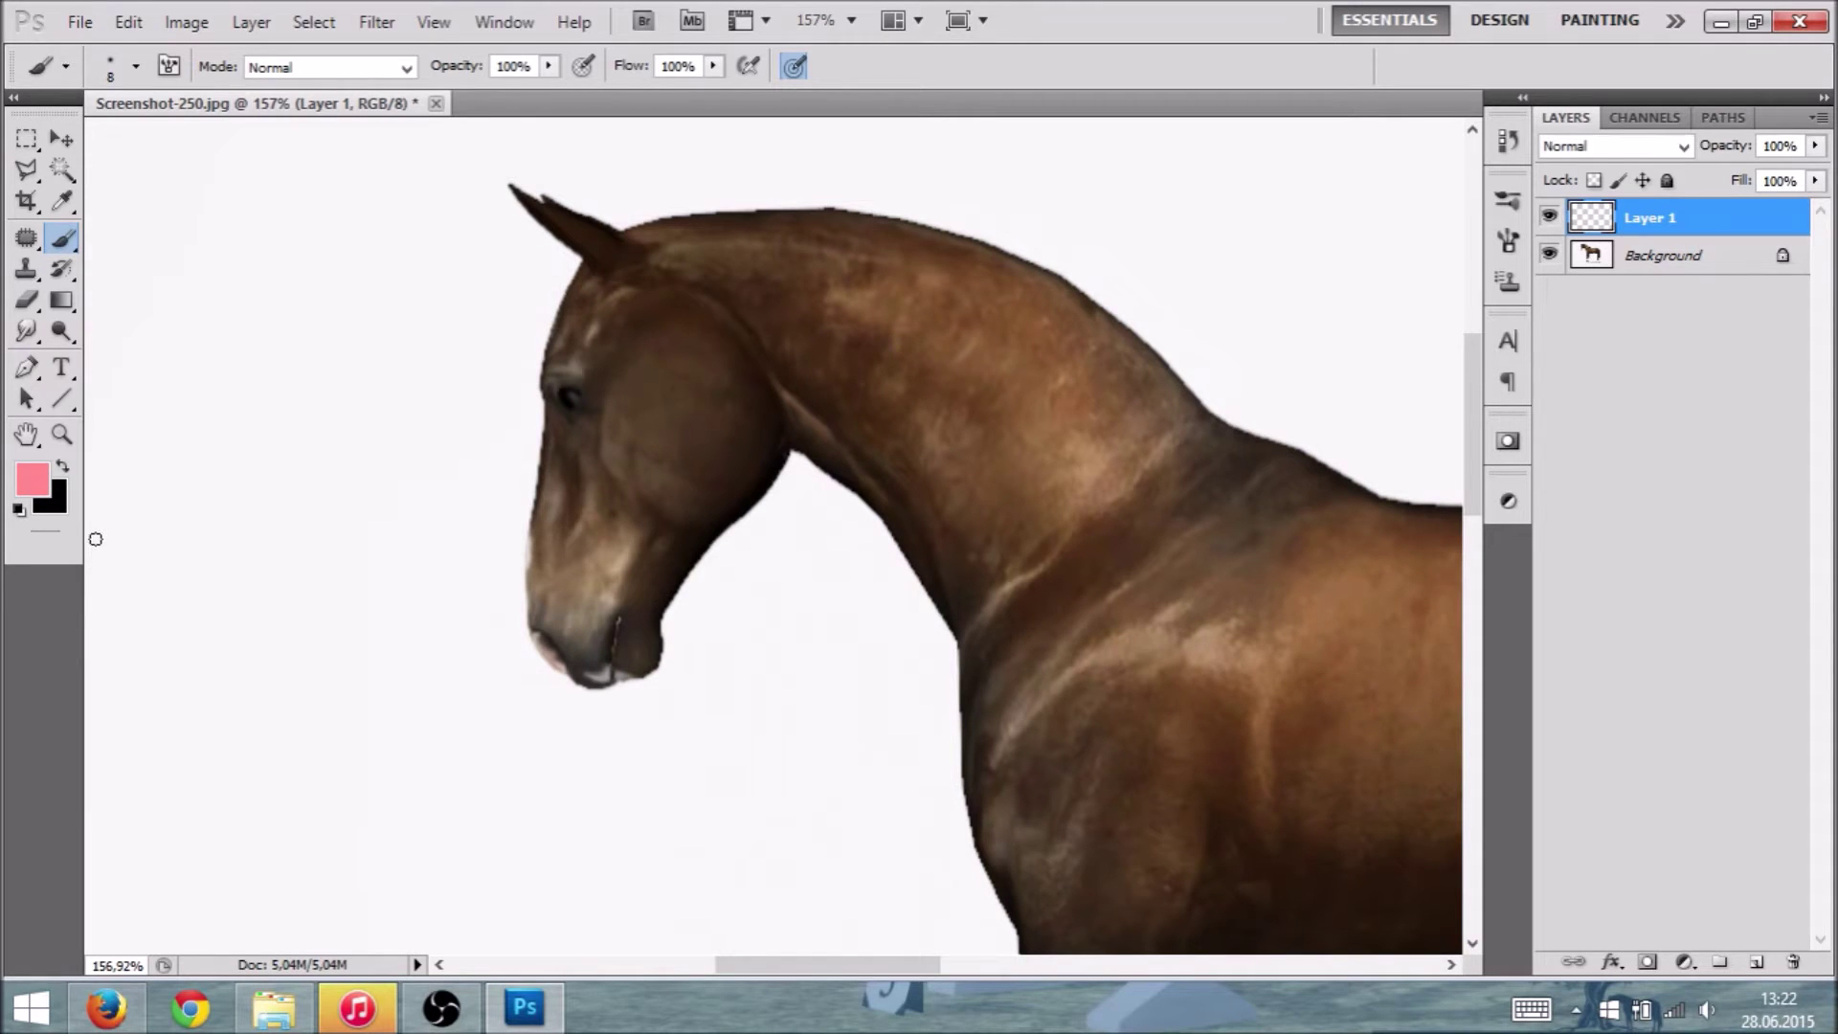
Step: Set the foreground colour to near-black 0a0a0a and reduce the brush size to 5 px
left_click(38, 485)
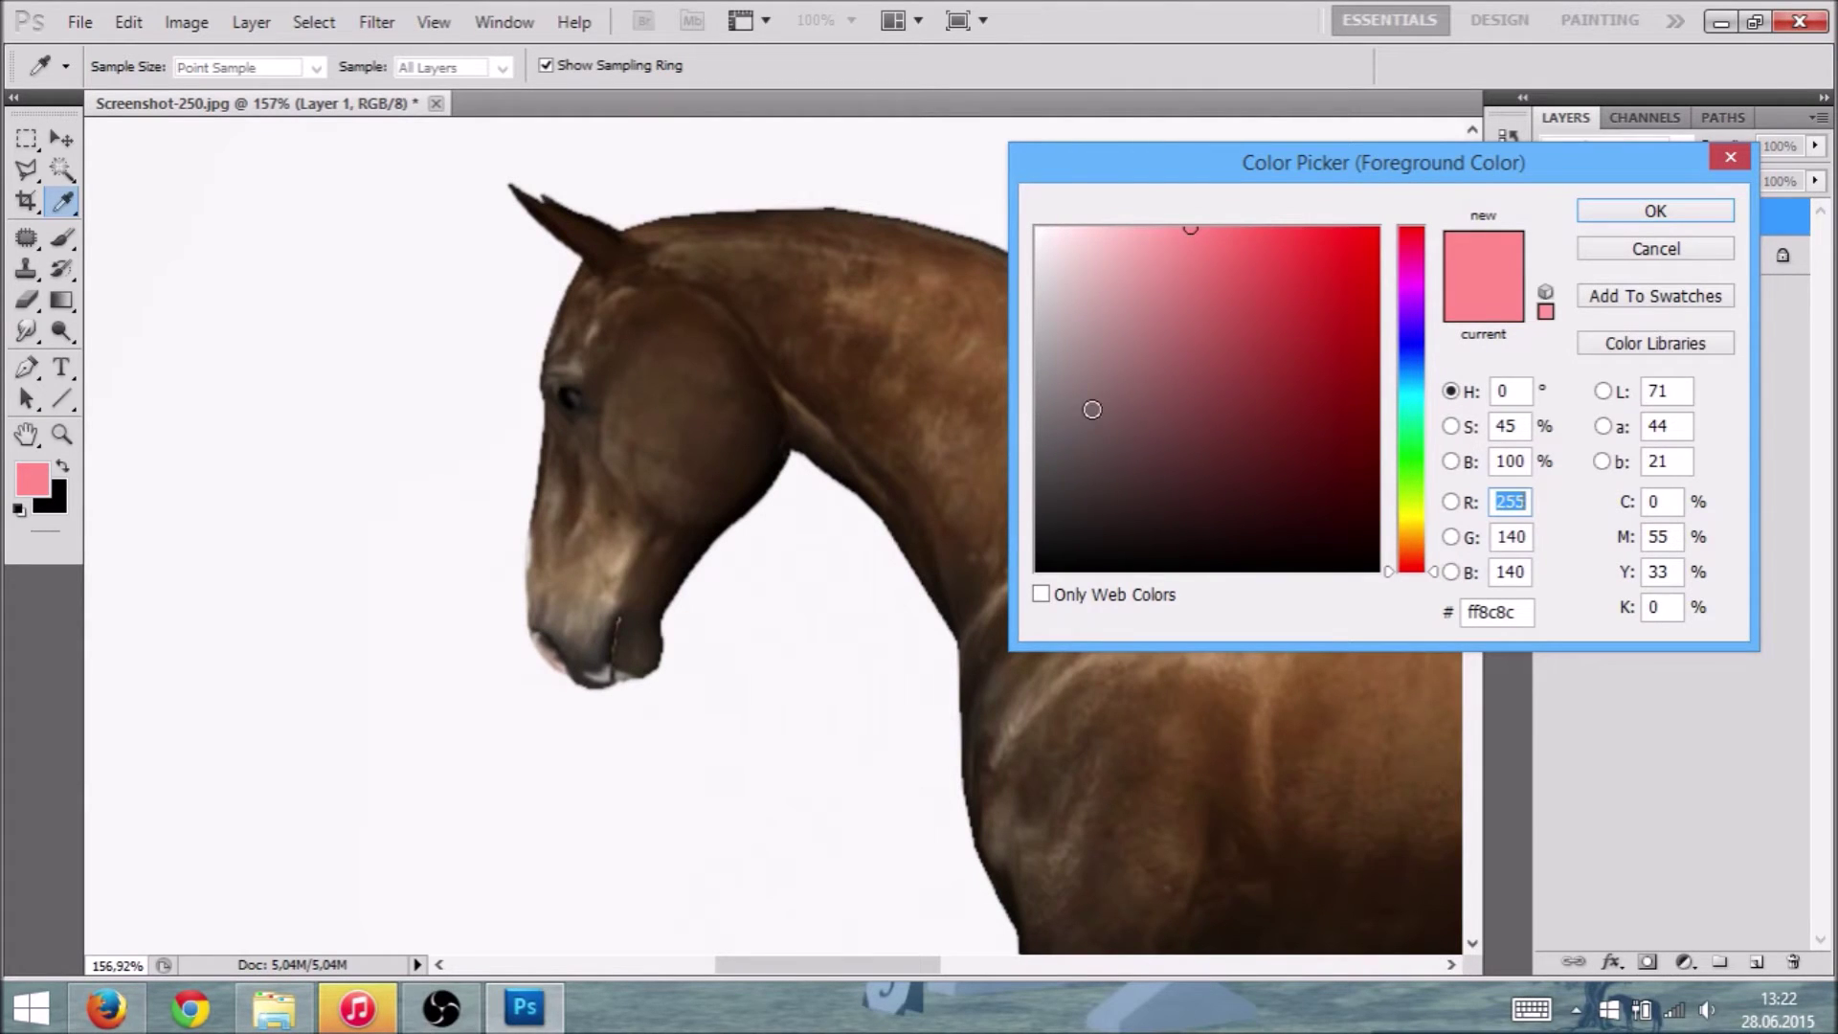
left_click_drag(1042, 549, 1040, 554)
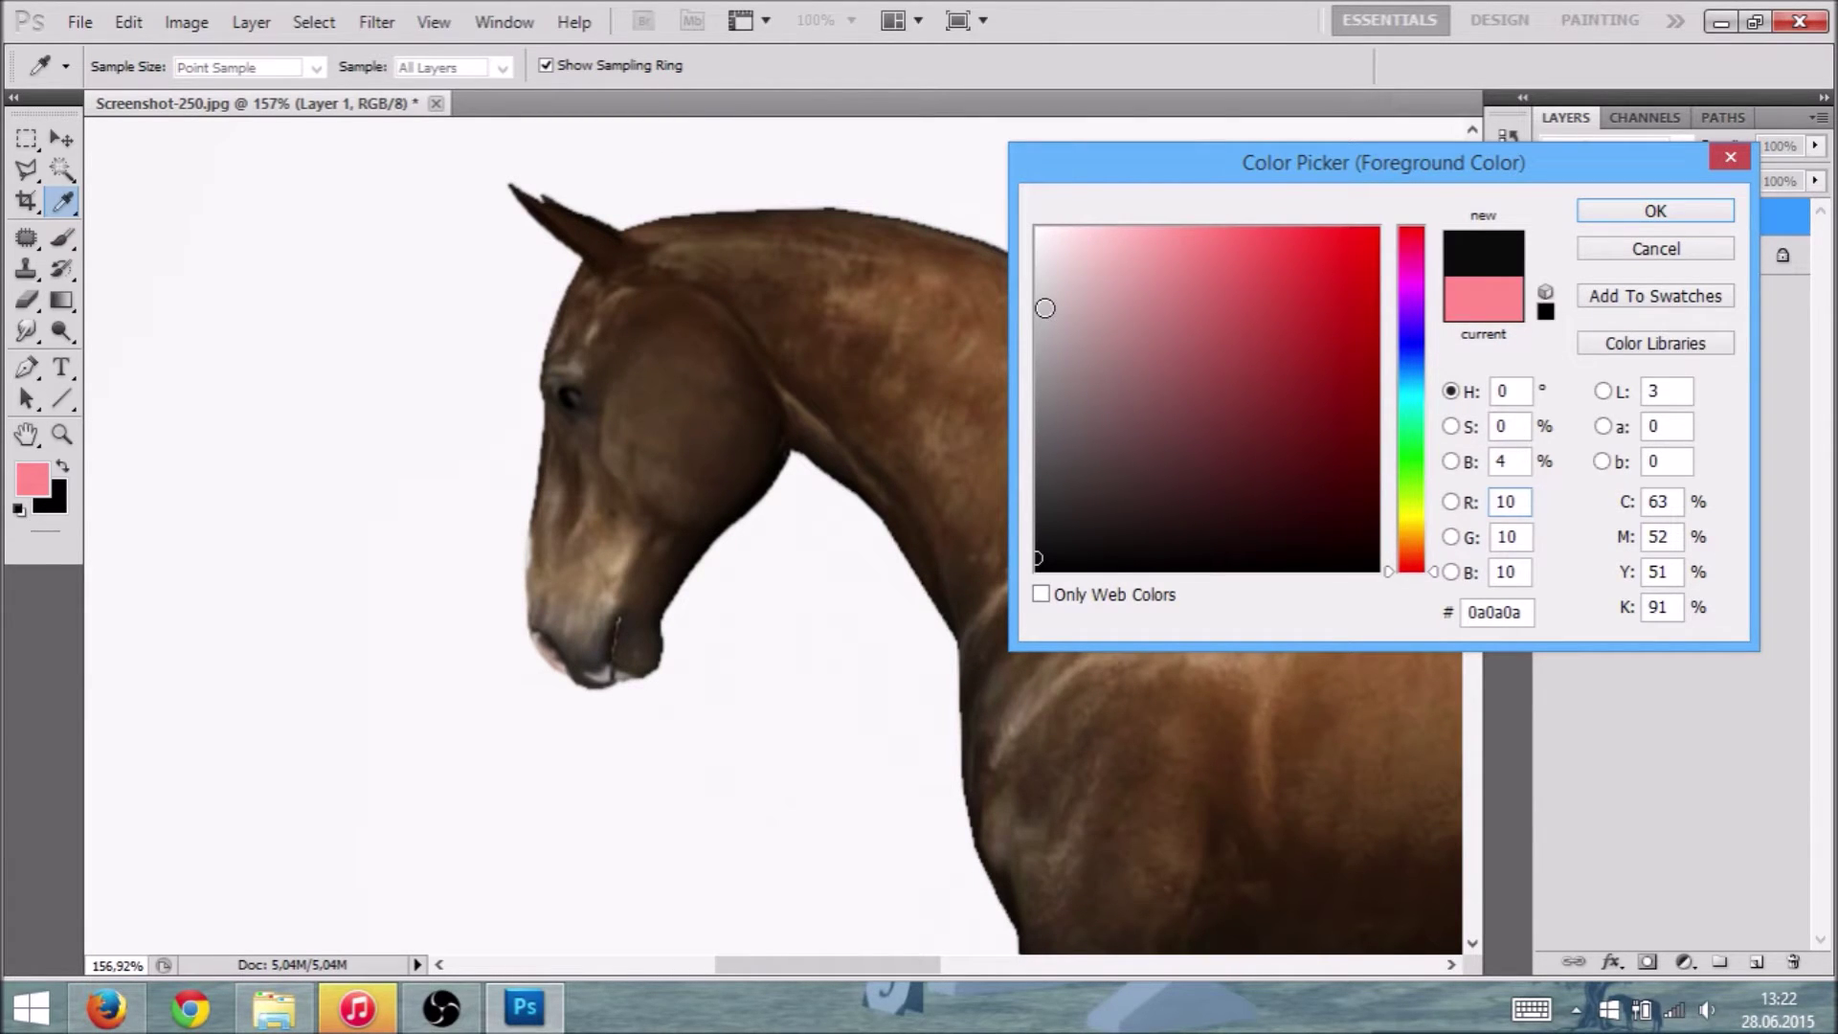
left_click(1620, 219)
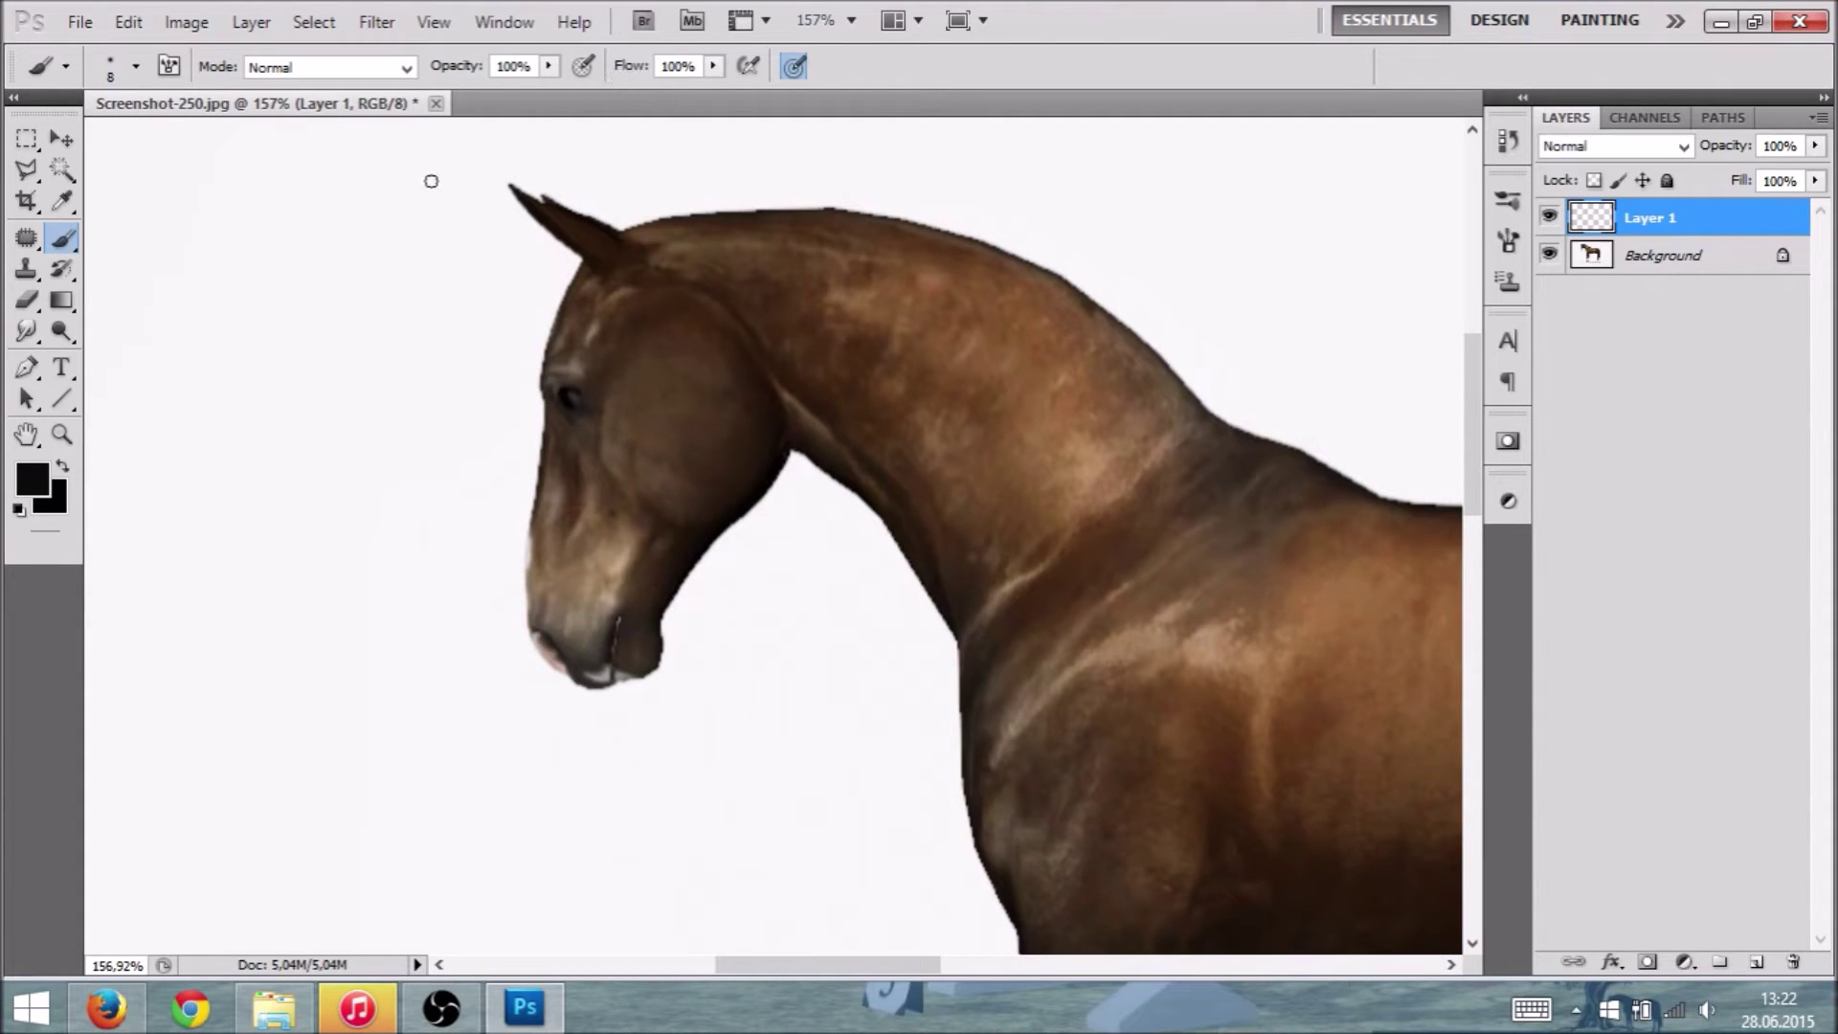
left_click(137, 67)
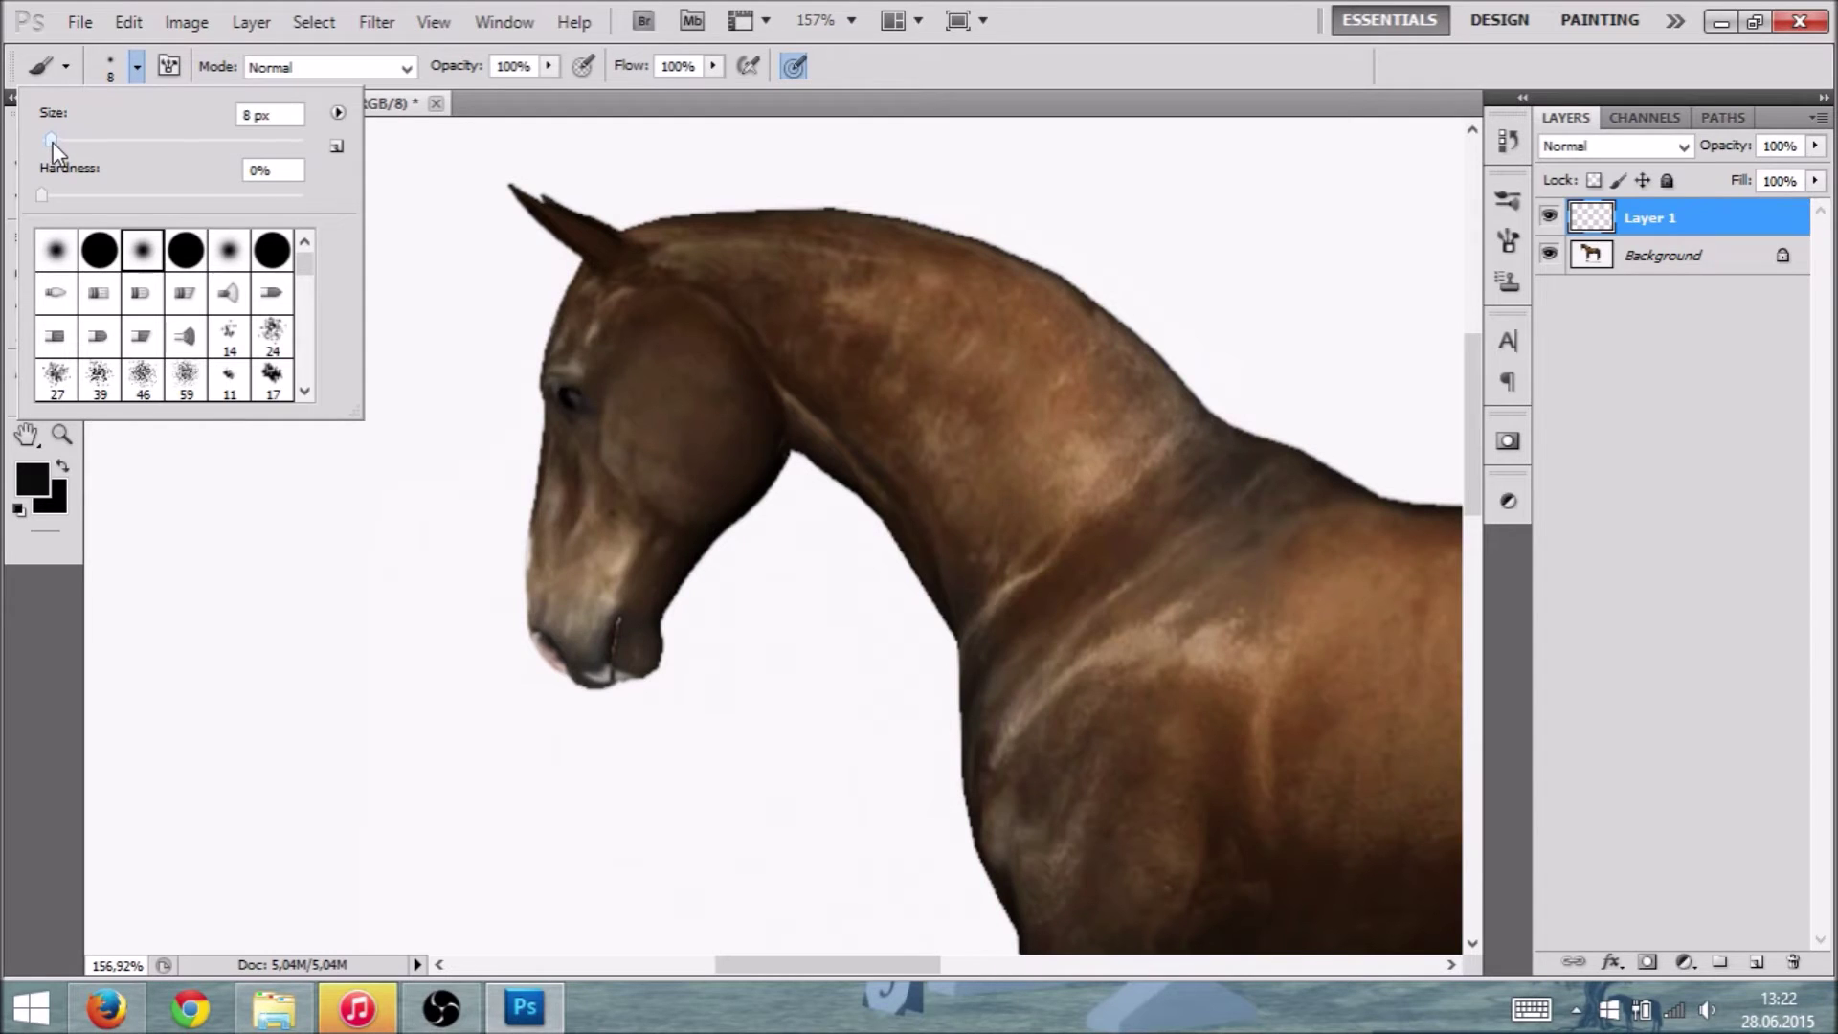
left_click_drag(50, 140, 47, 144)
left_click(15, 618)
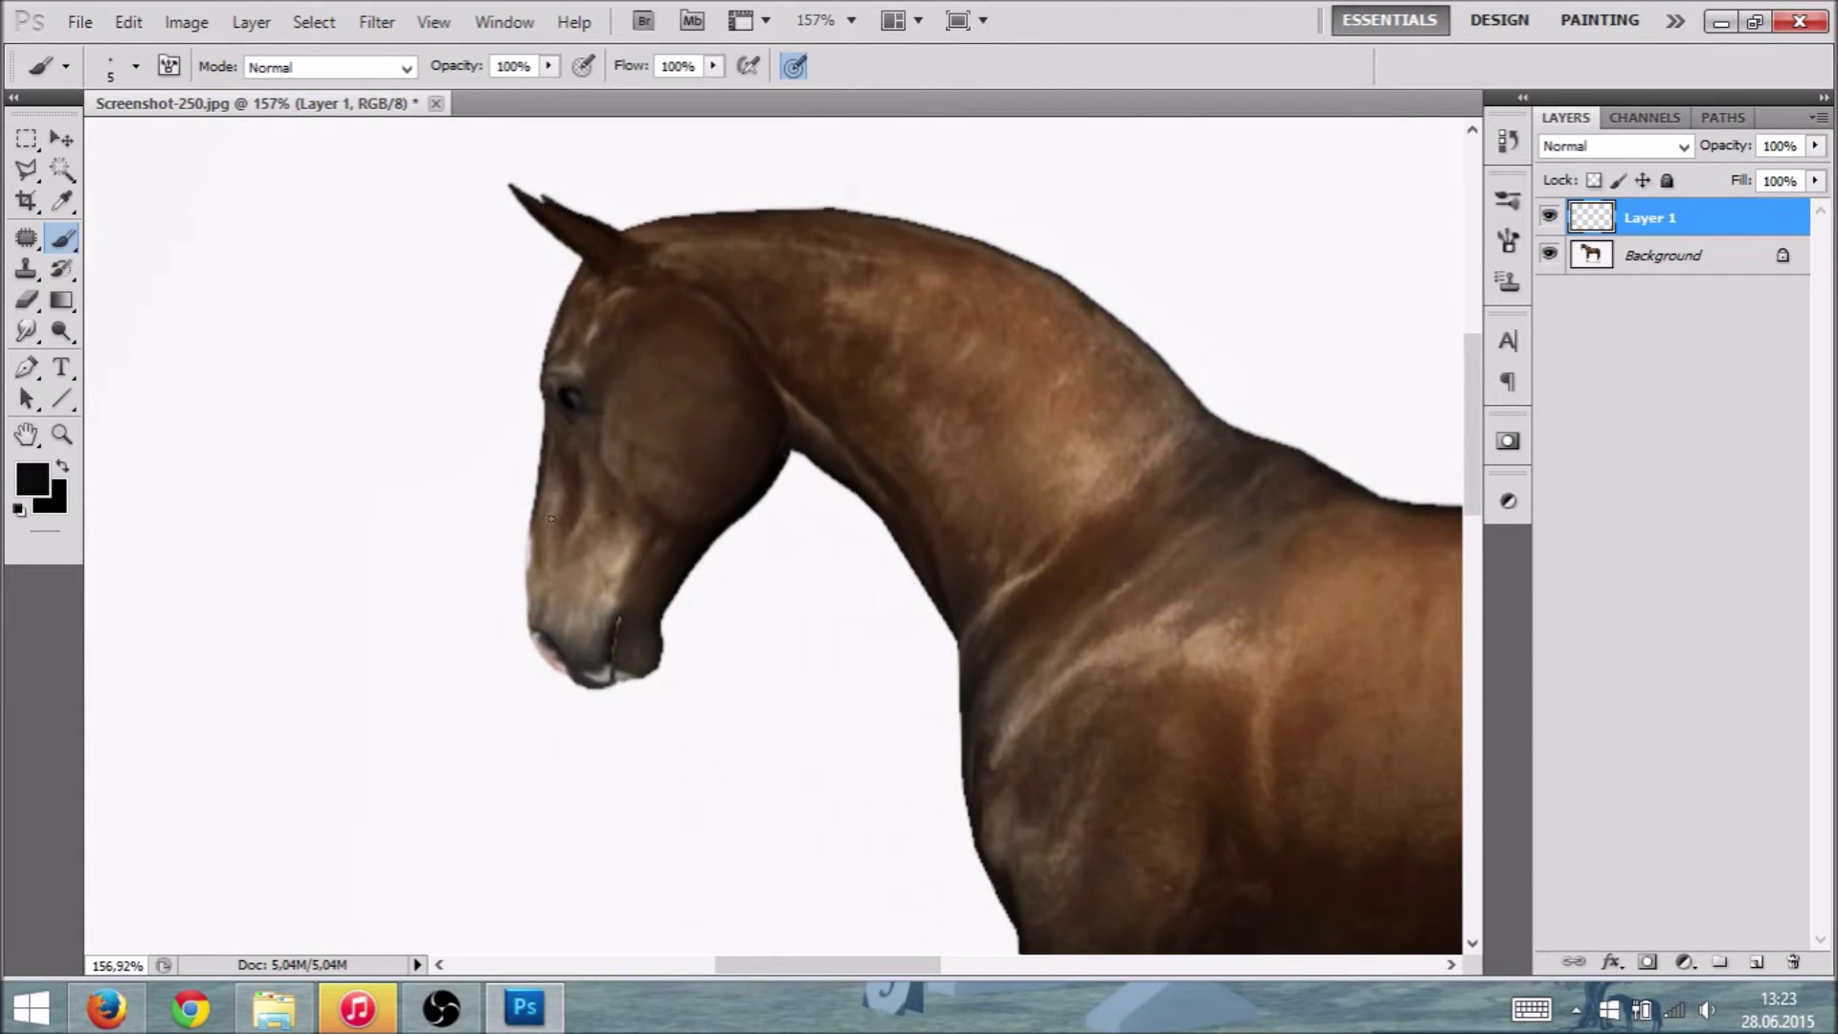
Step: Paint the forelock on Layer 1 with tapered strokes from the base of the ear down to just above the eye
scroll(721, 306, "up", 4)
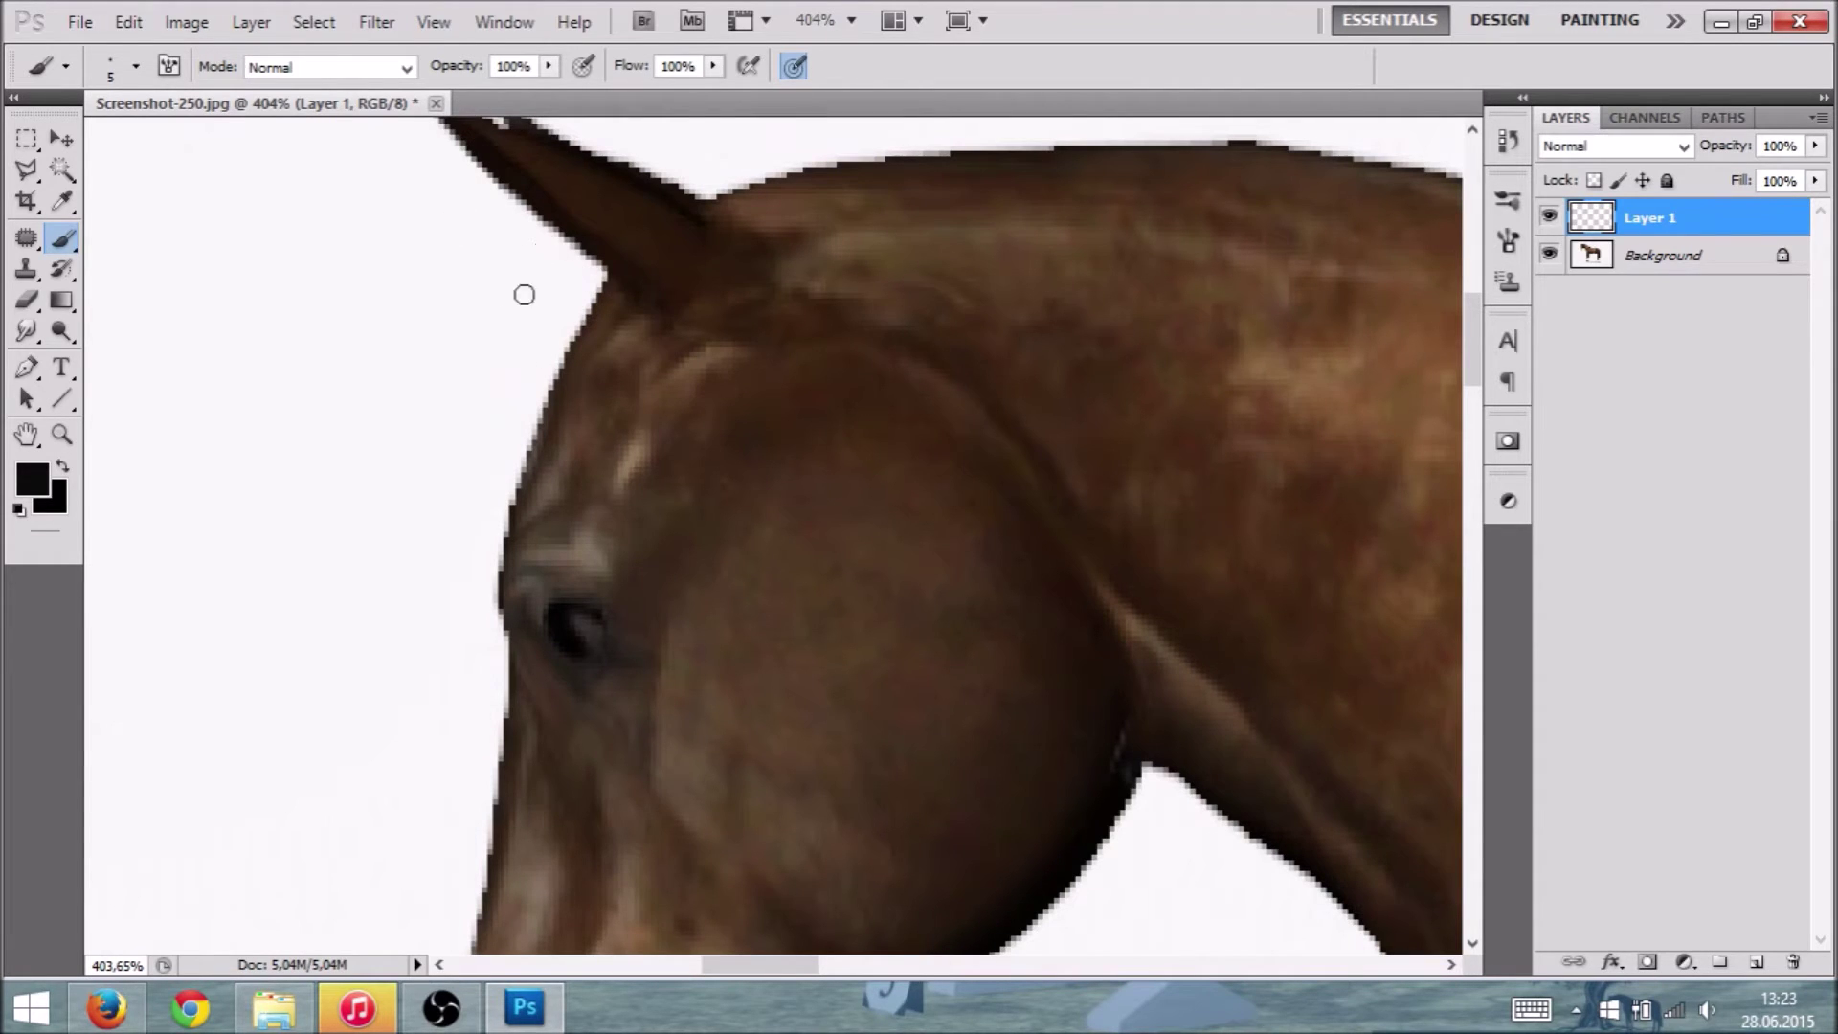
left_click_drag(560, 244, 468, 390)
mouse_move(574, 243)
left_mouse_down()
mouse_move(483, 335)
mouse_move(472, 463)
mouse_move(493, 412)
left_mouse_up()
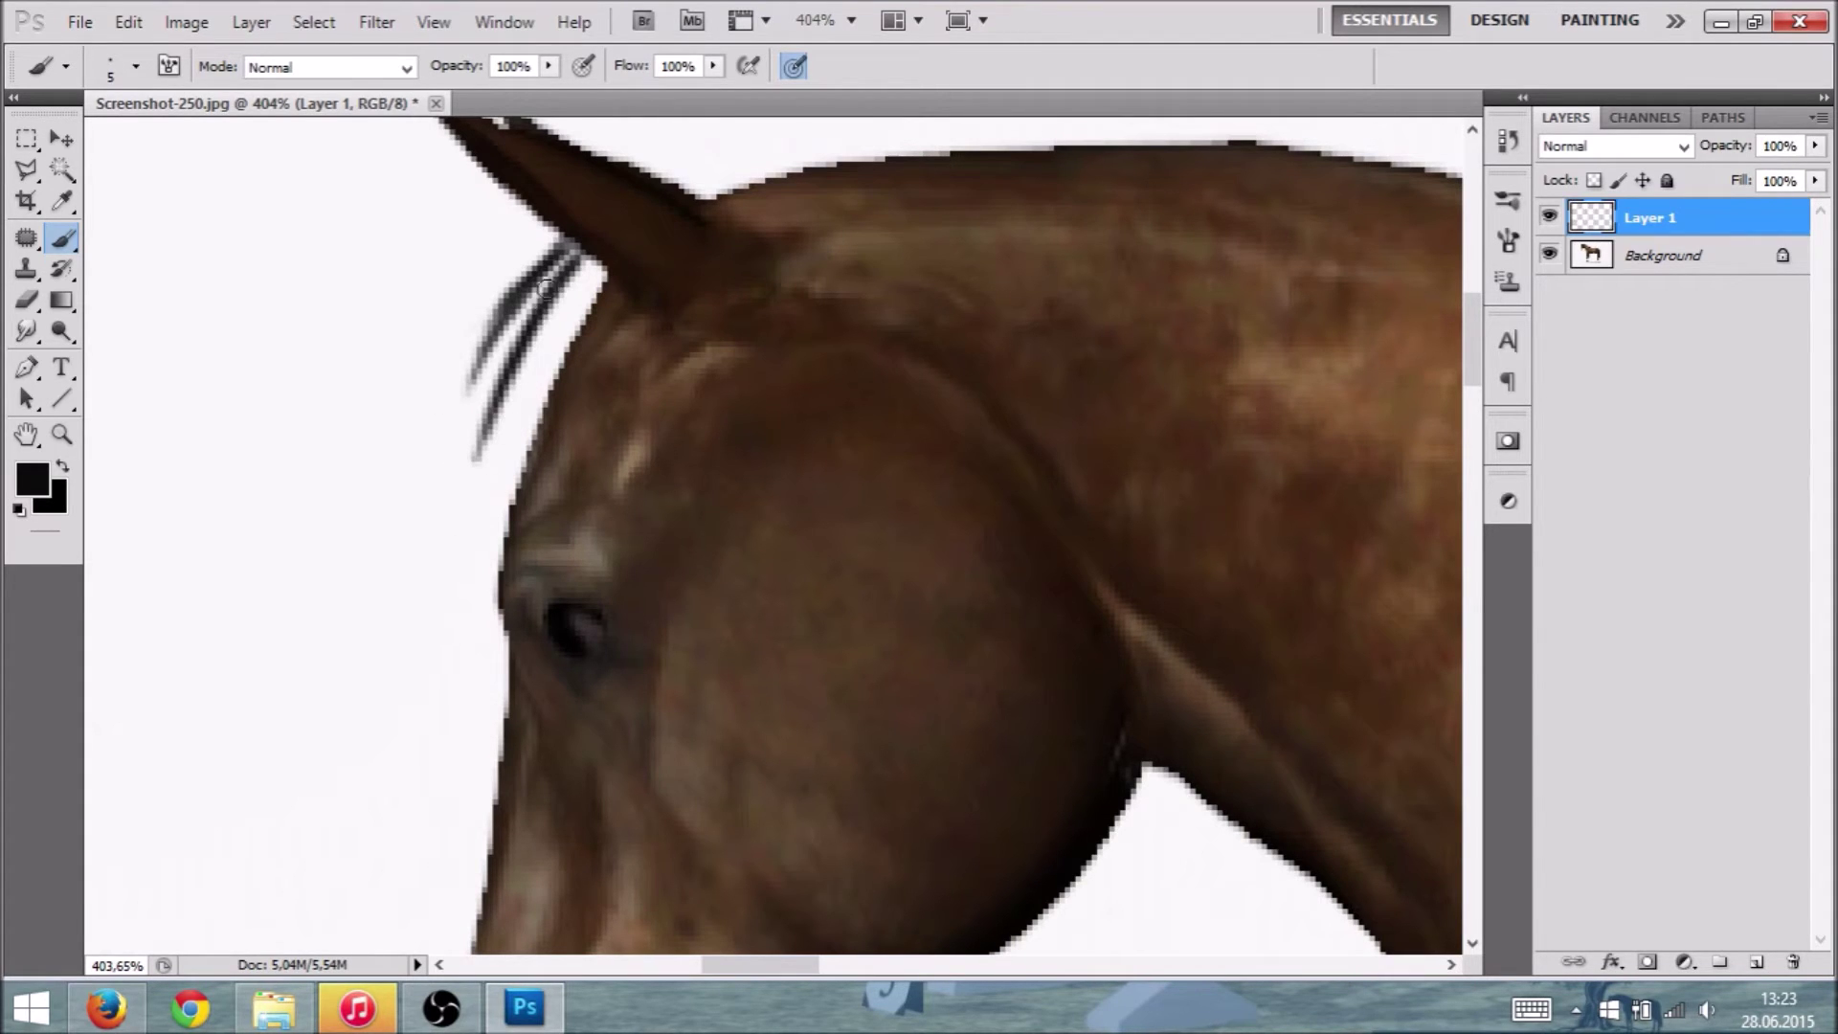
mouse_move(559, 276)
left_mouse_down()
mouse_move(469, 471)
mouse_move(486, 531)
left_mouse_up()
left_click_drag(553, 308, 488, 493)
mouse_move(574, 240)
left_mouse_down()
mouse_move(507, 355)
mouse_move(525, 318)
mouse_move(542, 343)
left_mouse_up()
mouse_move(595, 275)
left_mouse_down()
mouse_move(596, 372)
mouse_move(576, 297)
mouse_move(556, 373)
mouse_move(591, 263)
mouse_move(521, 467)
left_mouse_up()
left_click_drag(551, 397, 498, 531)
left_click_drag(516, 455, 487, 575)
left_click_drag(524, 383, 494, 505)
mouse_move(541, 330)
left_mouse_down()
mouse_move(486, 513)
mouse_move(538, 383)
left_mouse_up()
left_click_drag(545, 378, 484, 526)
mouse_move(575, 273)
left_mouse_down()
mouse_move(507, 519)
mouse_move(530, 438)
mouse_move(509, 540)
left_mouse_up()
left_click_drag(512, 467, 527, 553)
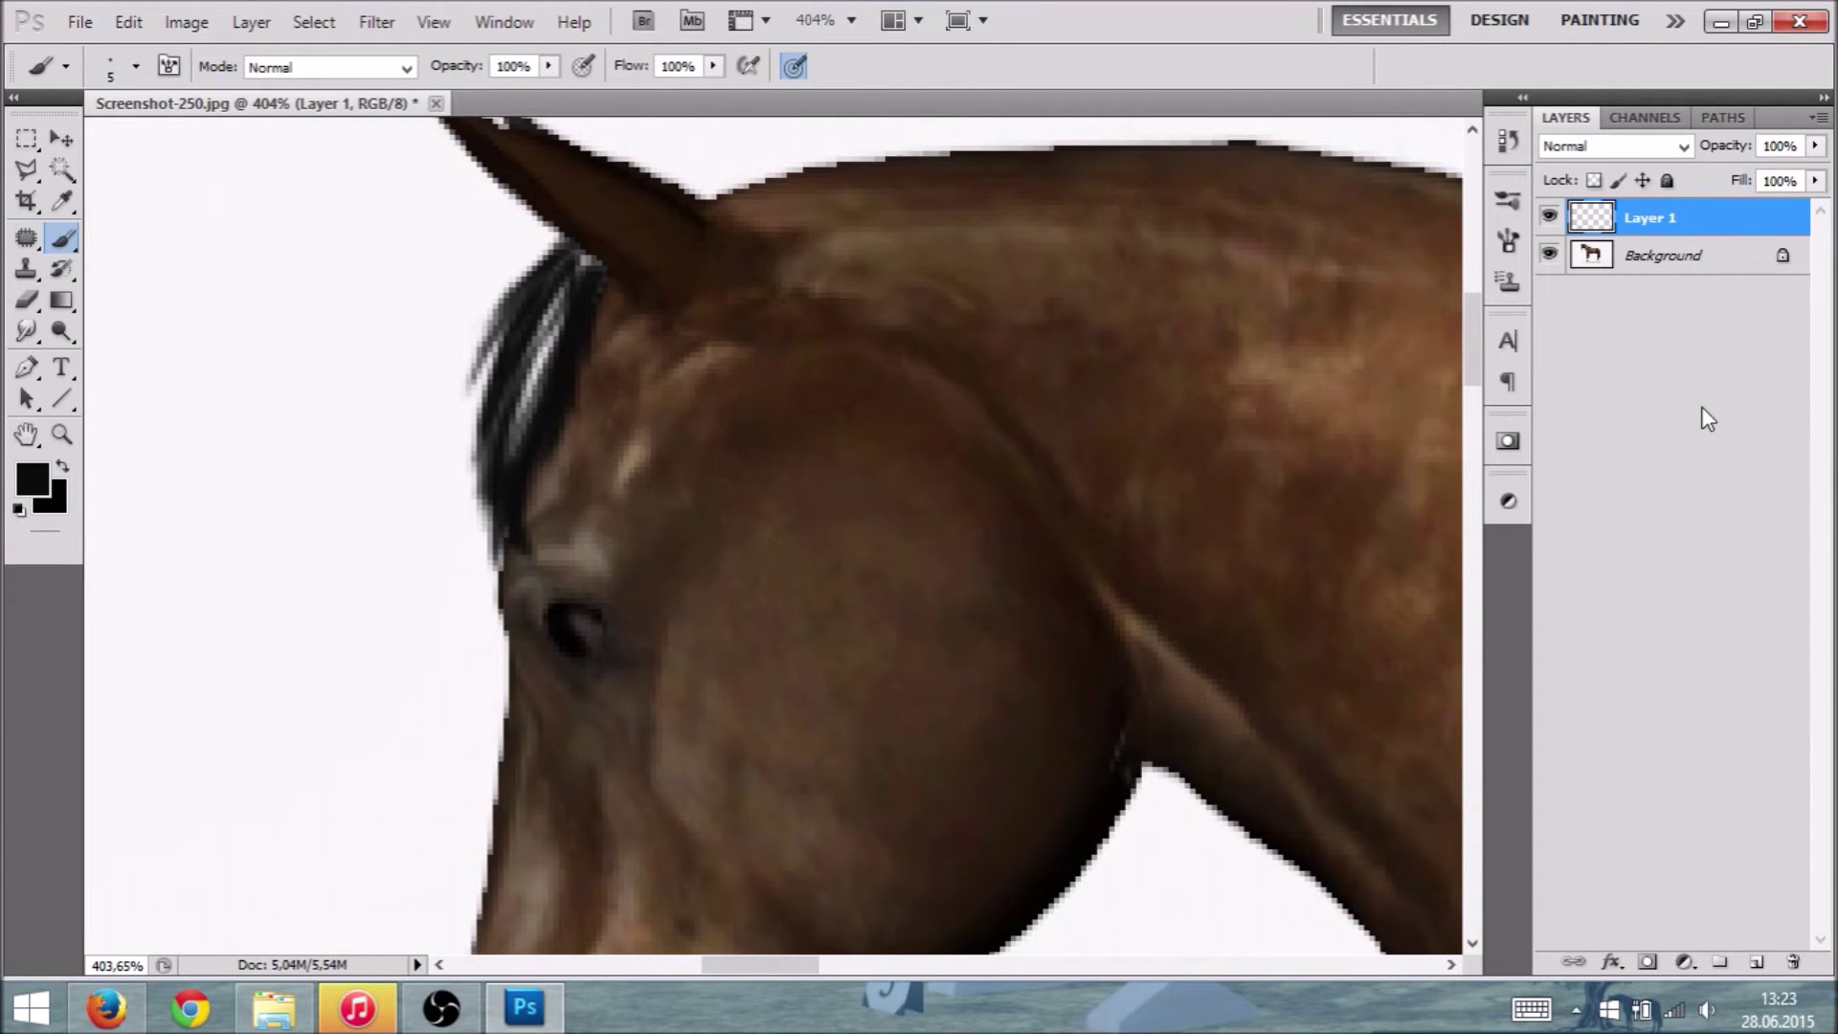
Step: Fill the light gaps inside the forelock with more overlapping strokes in the hair direction
left_click_drag(580, 255, 543, 354)
left_click_drag(570, 299, 504, 448)
left_click_drag(555, 335, 517, 453)
left_click_drag(571, 285, 498, 478)
left_click_drag(541, 356, 470, 494)
left_click_drag(497, 388, 491, 563)
left_click_drag(503, 439, 496, 571)
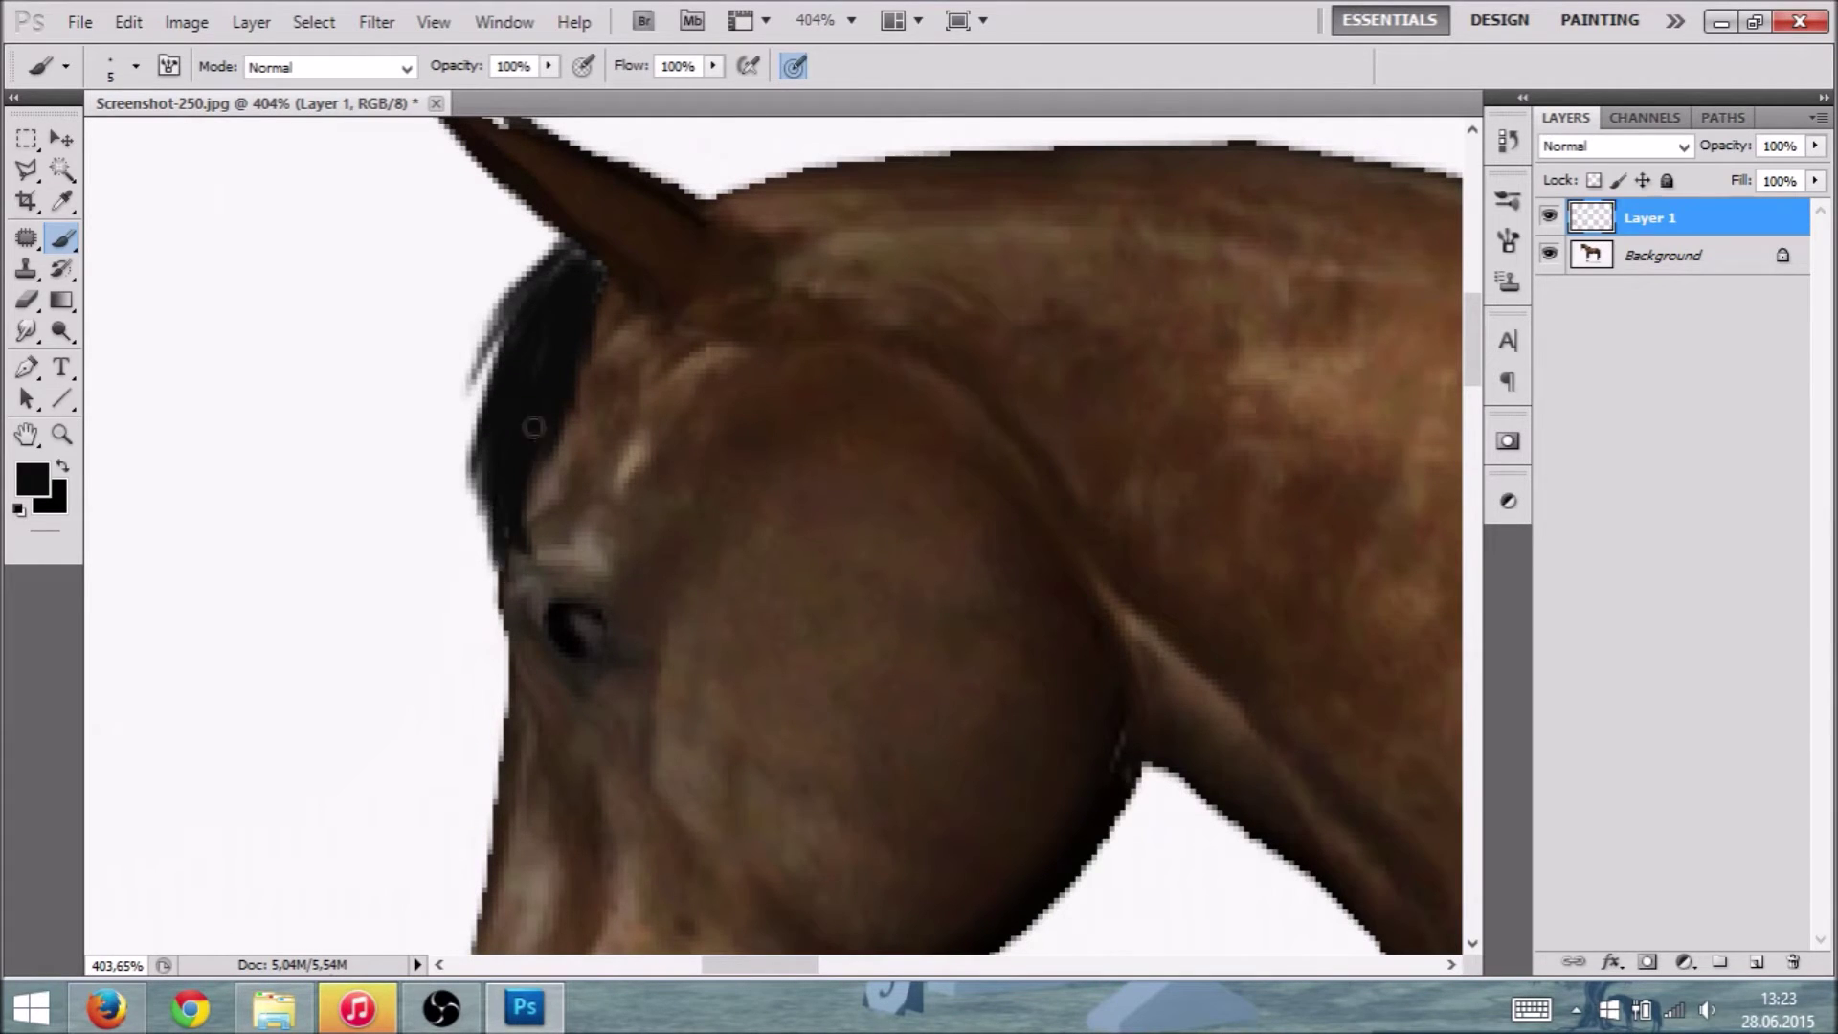
left_click_drag(541, 287, 479, 515)
left_click_drag(507, 400, 504, 546)
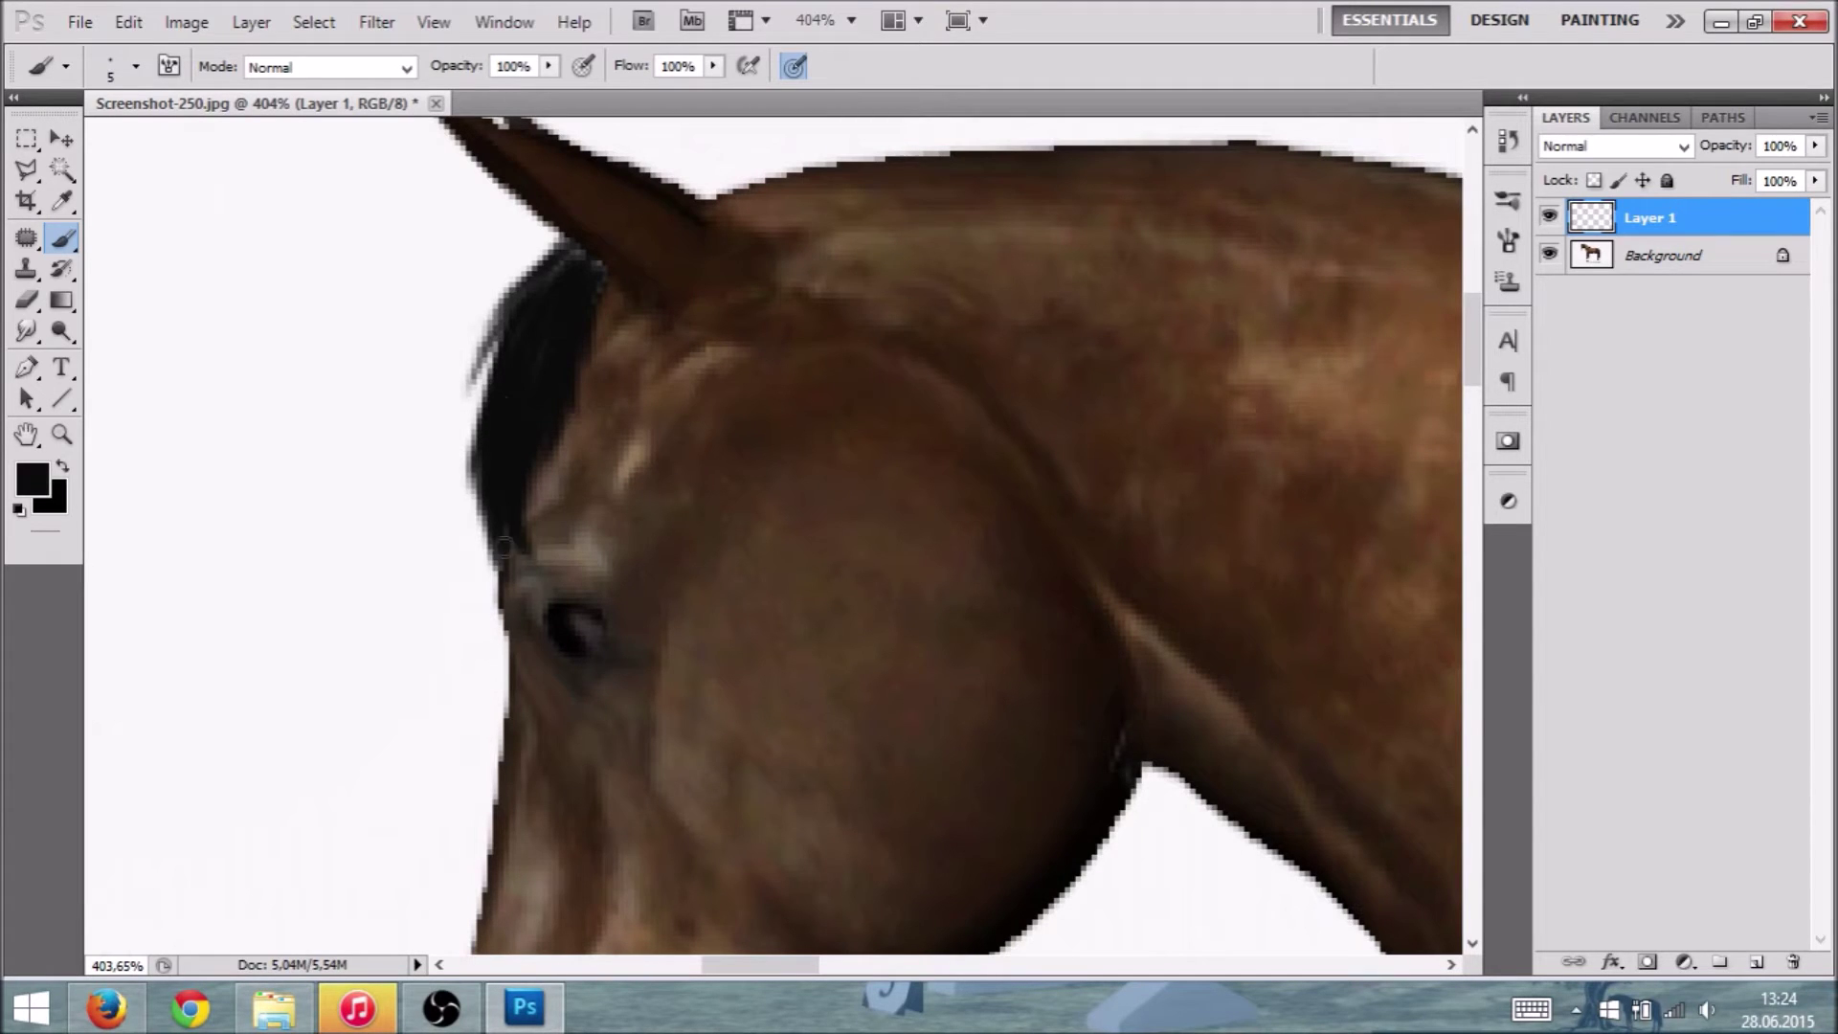
Step: Add thinner strands along both edges and the tip of the forelock with a 2 px brush
left_click(137, 66)
left_click_drag(47, 142, 45, 145)
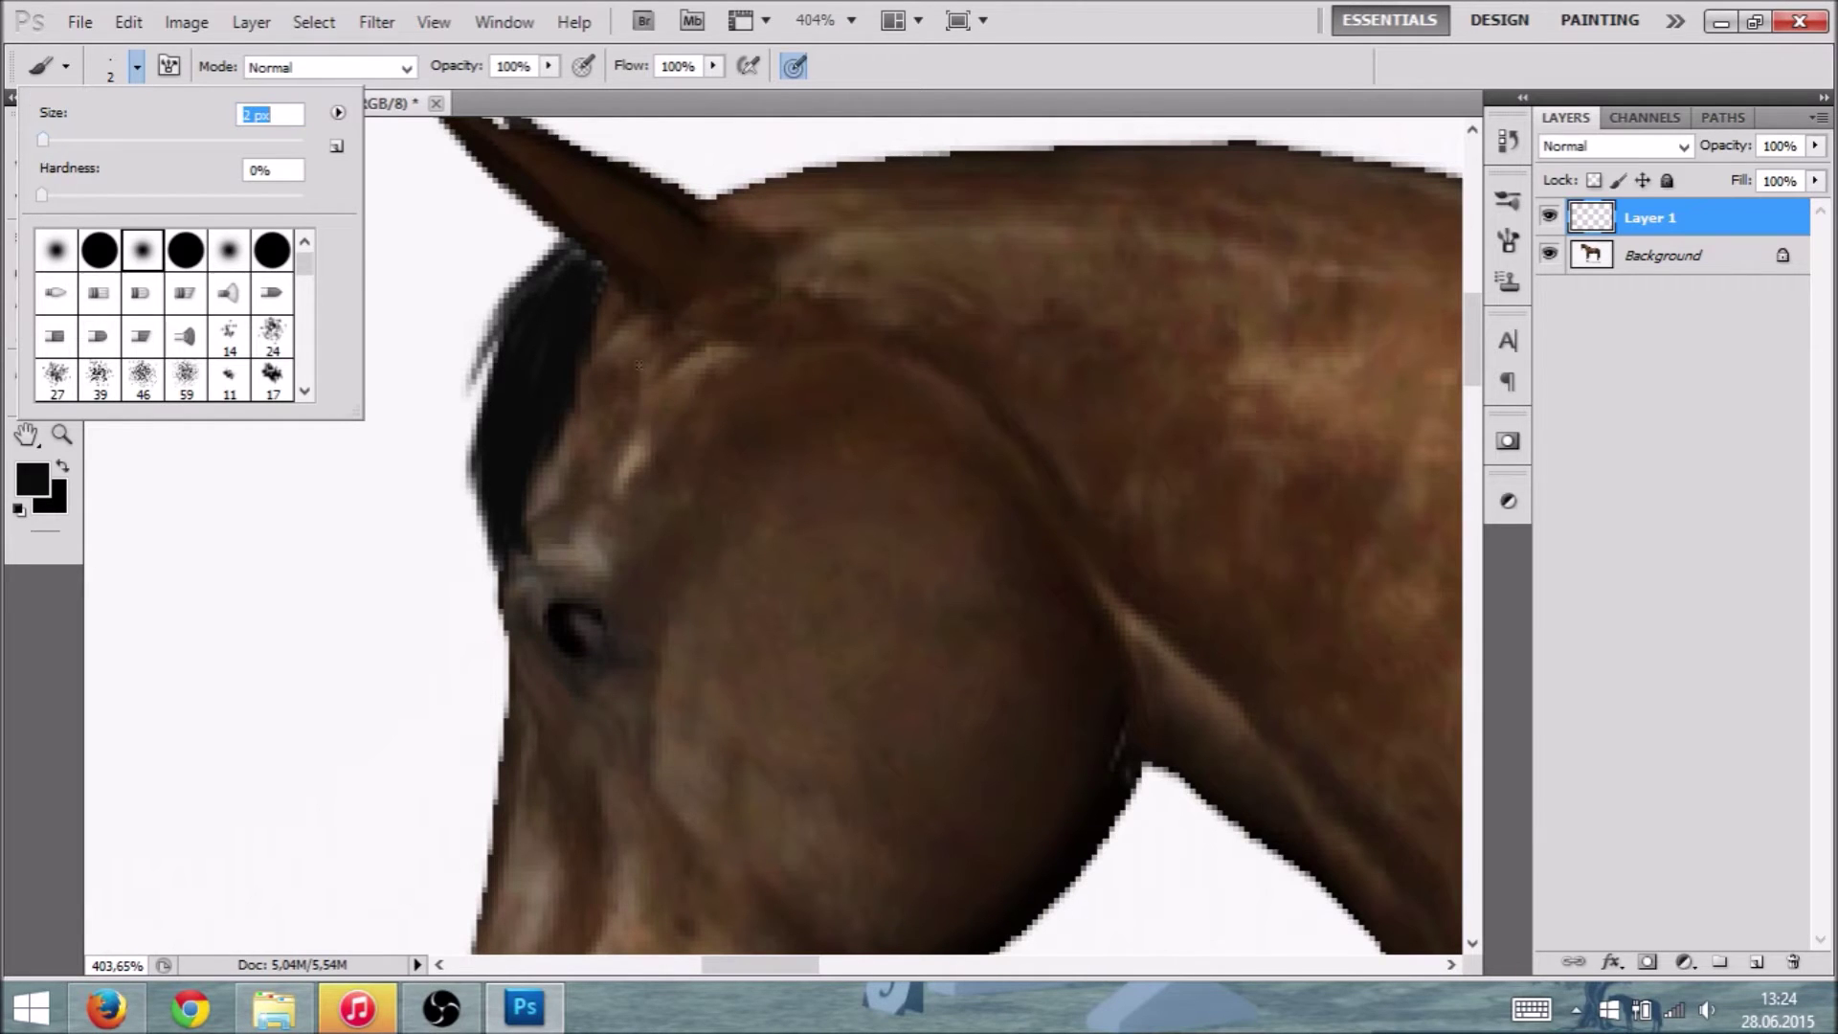
left_click(592, 273)
mouse_move(566, 250)
left_mouse_down()
mouse_move(539, 286)
mouse_move(589, 295)
mouse_move(598, 268)
mouse_move(602, 394)
mouse_move(588, 301)
mouse_move(640, 409)
mouse_move(591, 345)
mouse_move(588, 280)
mouse_move(560, 435)
left_mouse_up()
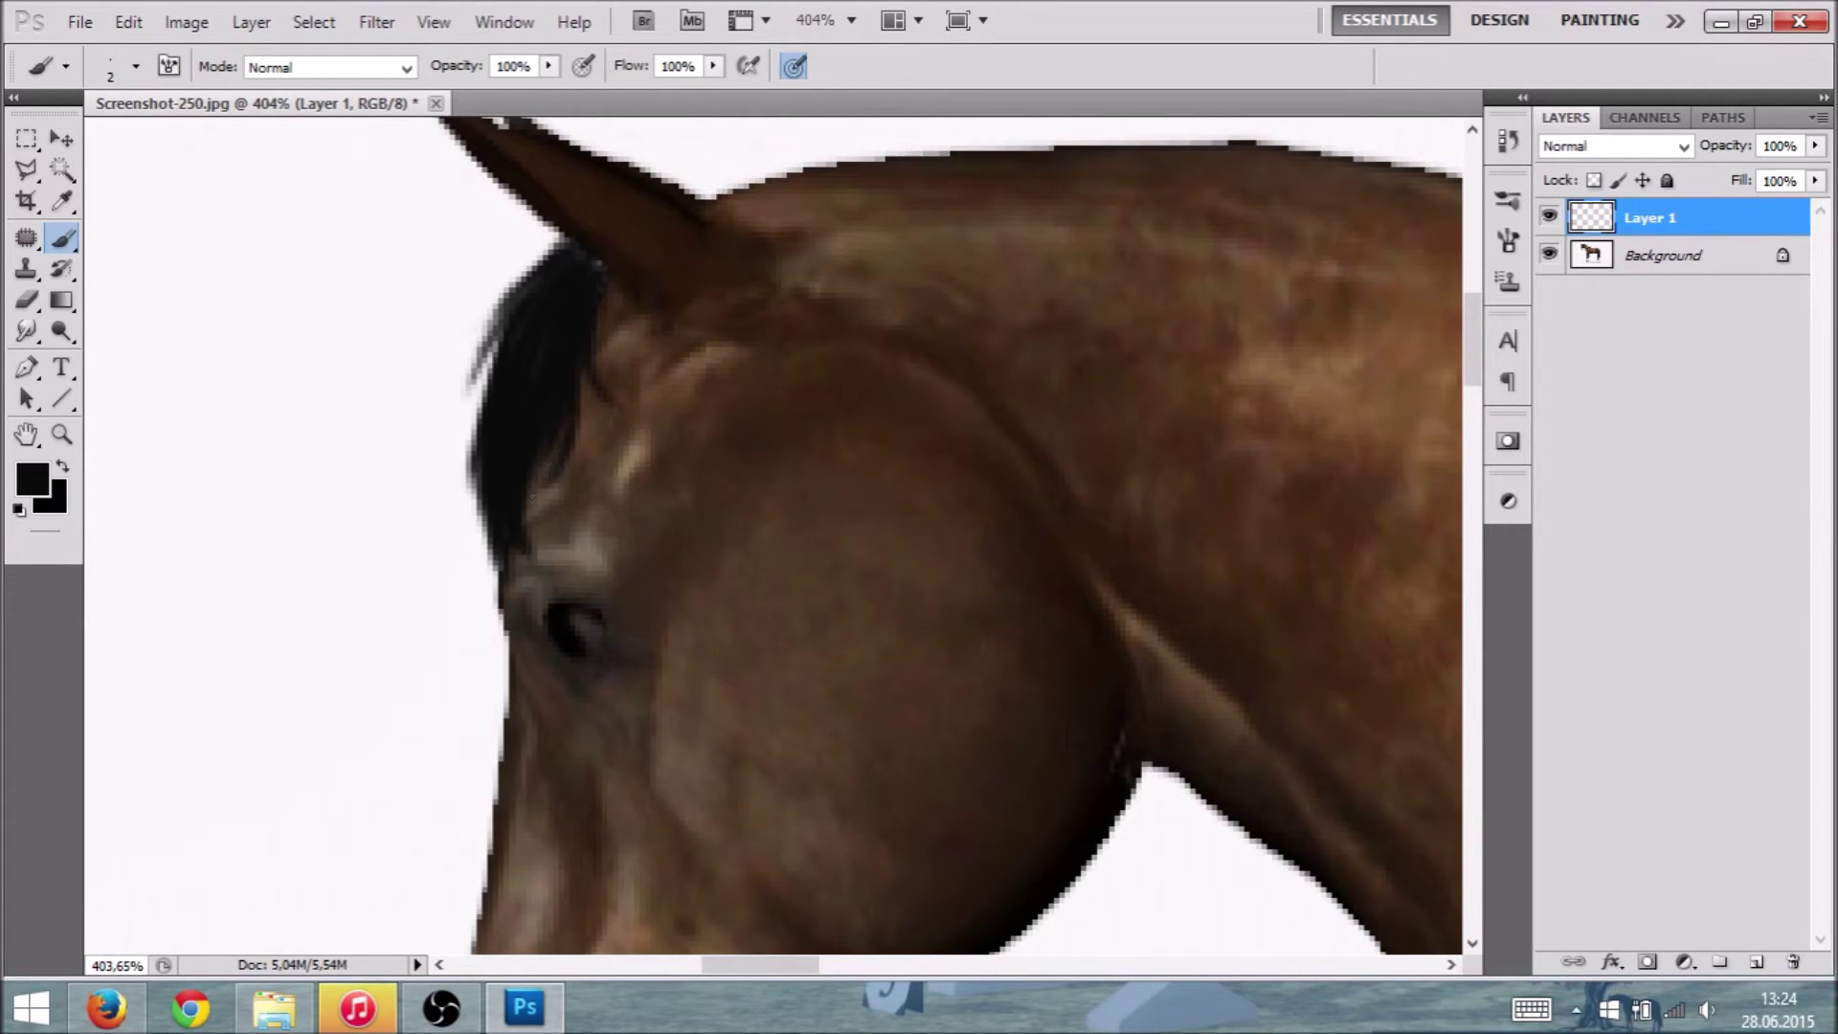
left_click_drag(548, 486, 529, 532)
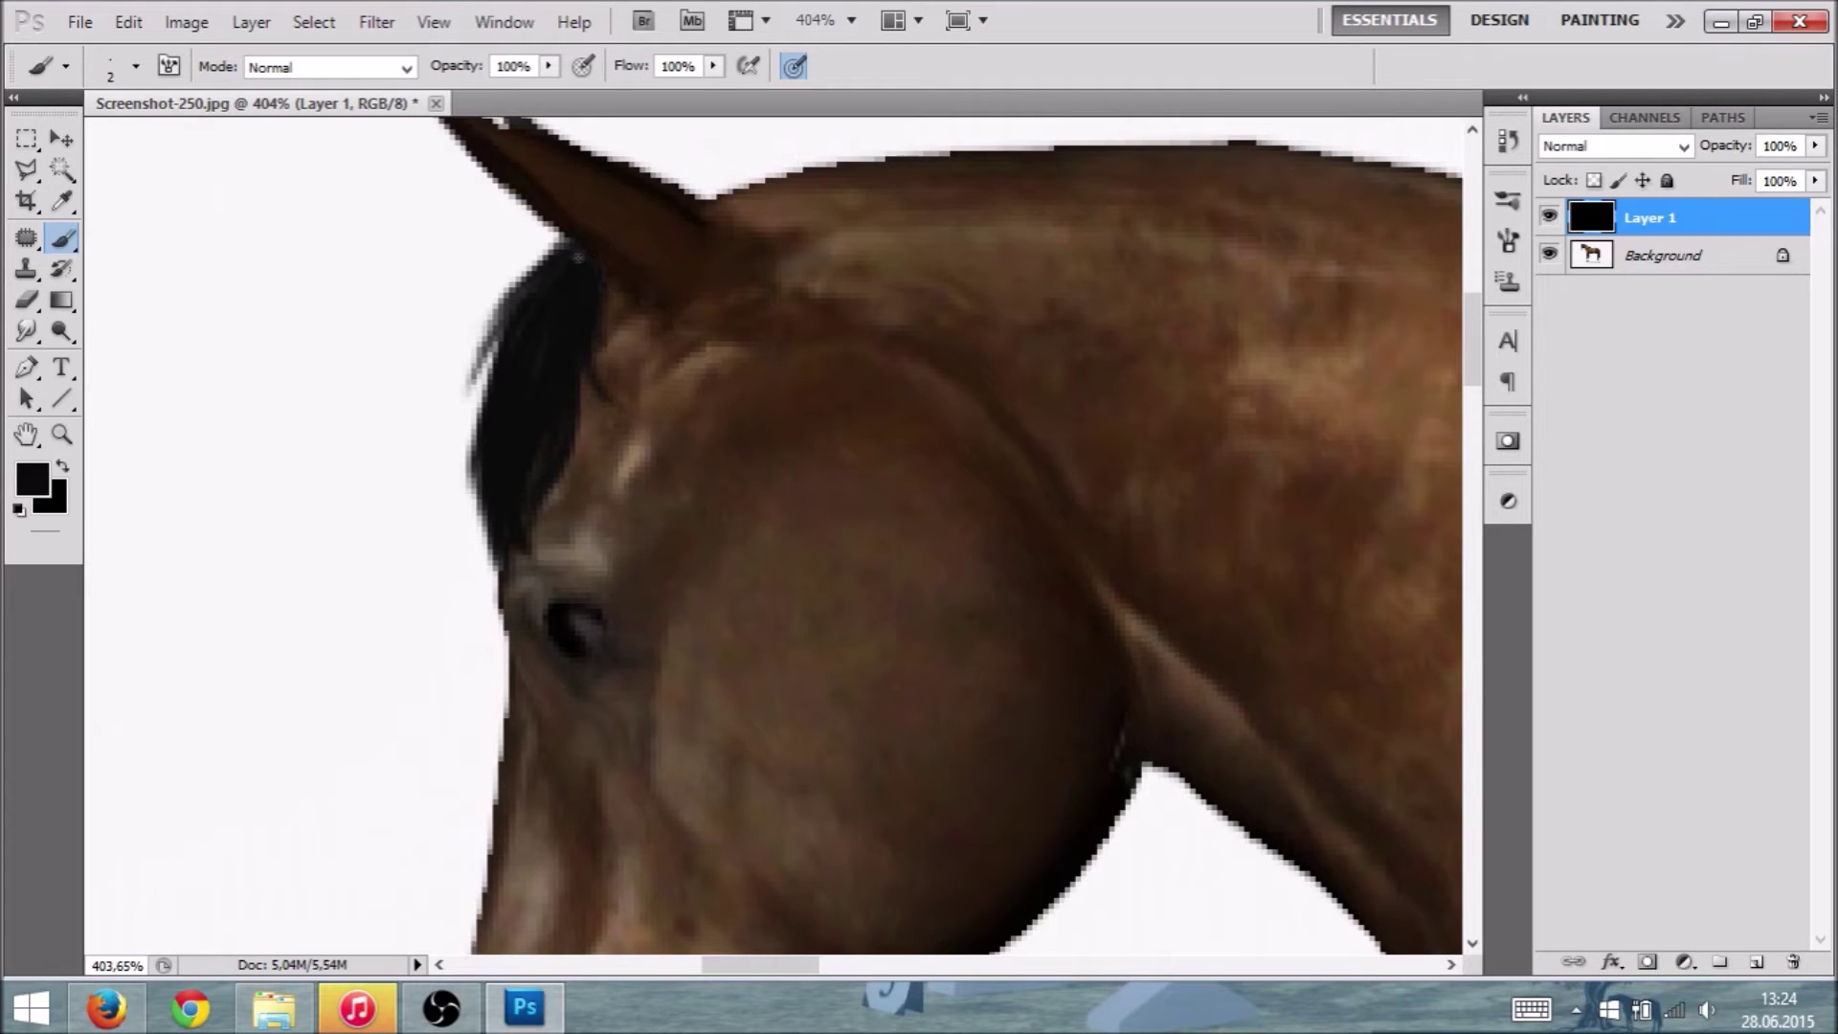
left_click_drag(488, 349, 471, 507)
left_click_drag(499, 381, 469, 534)
left_click_drag(499, 458, 477, 557)
left_click_drag(488, 417, 477, 563)
left_click_drag(500, 480, 495, 586)
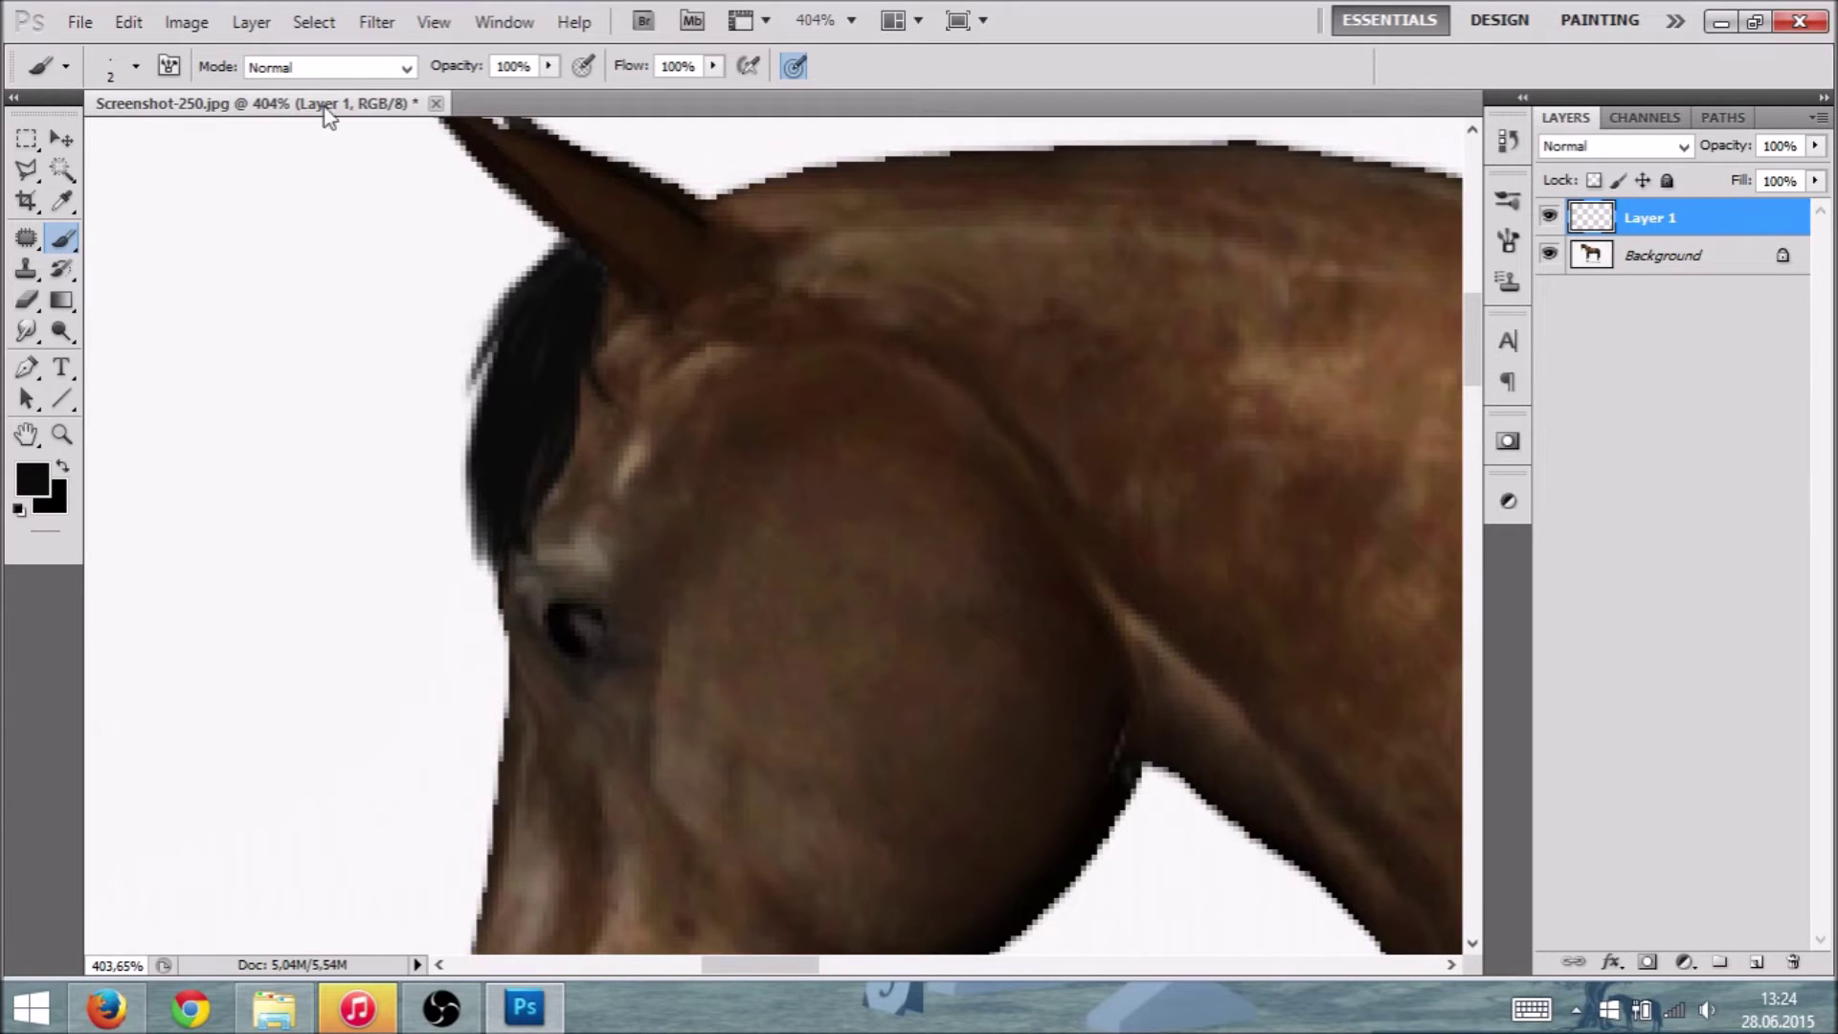
Step: Paint very fine flyaway hairs around the forelock's outer edge, inner edge and tip with a 1 px brush
left_click(137, 66)
left_click_drag(43, 140, 5, 95)
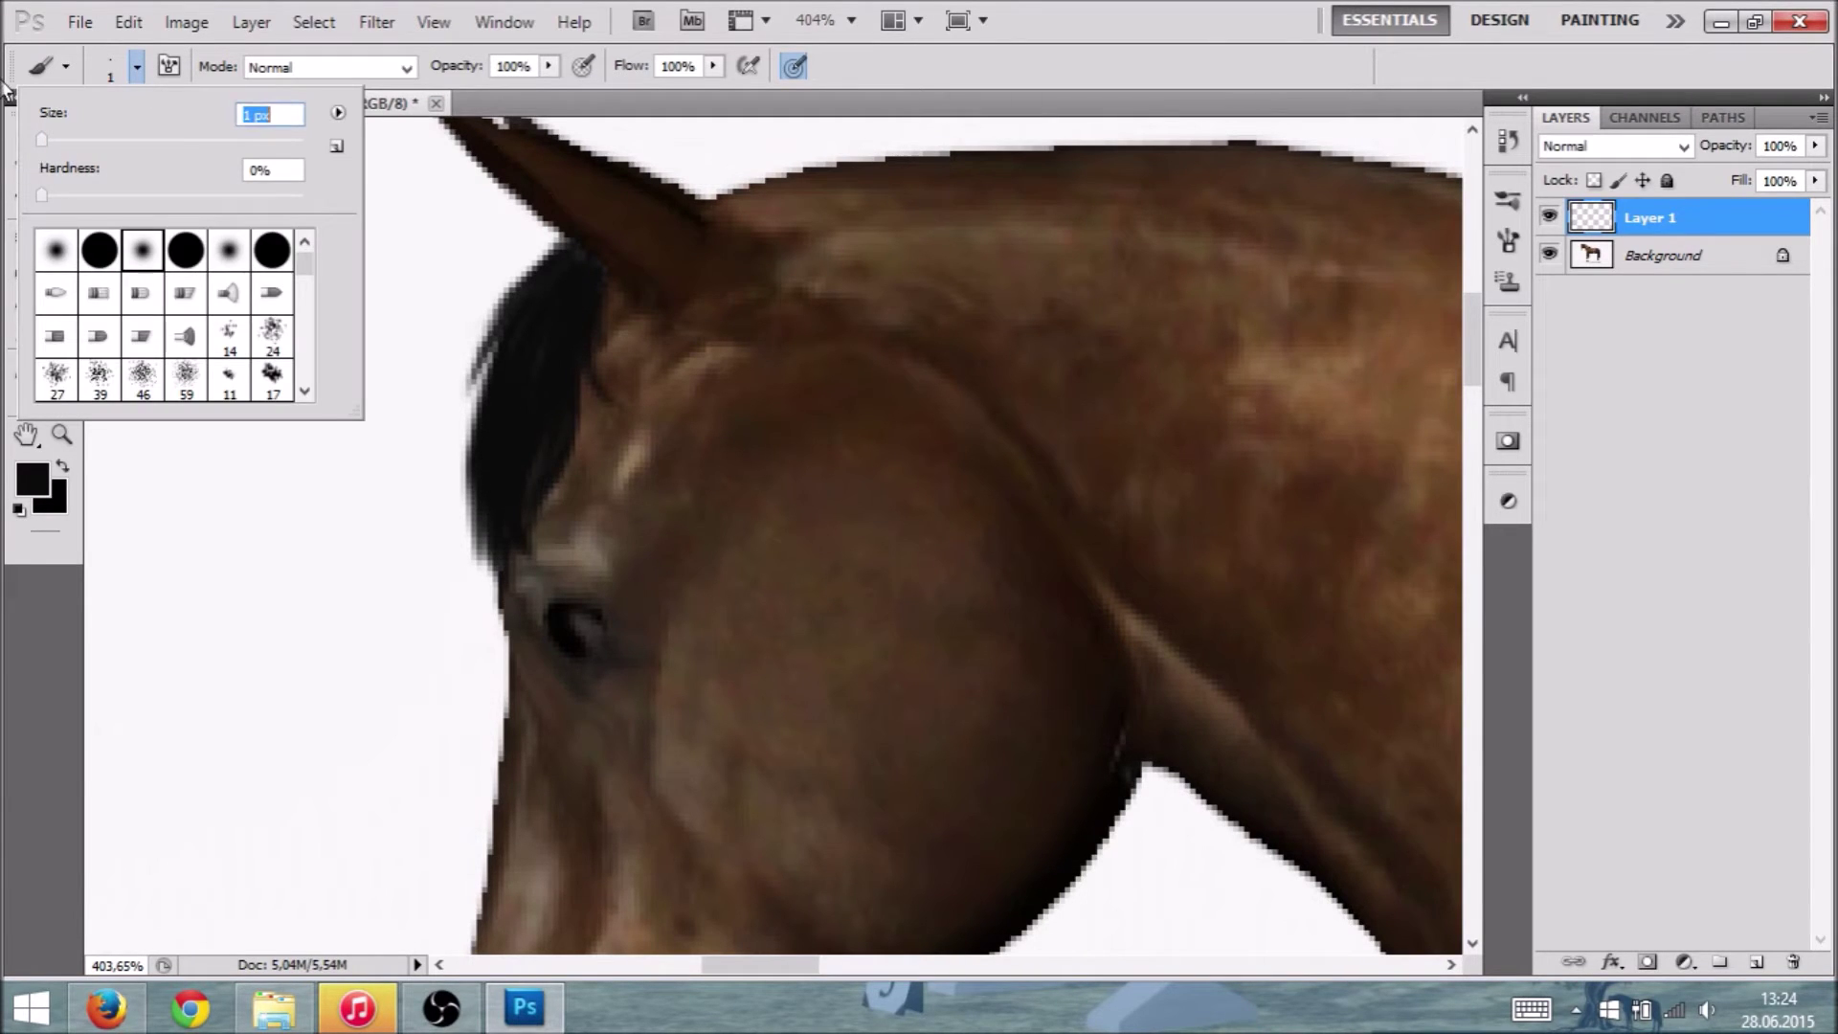
left_click(597, 296)
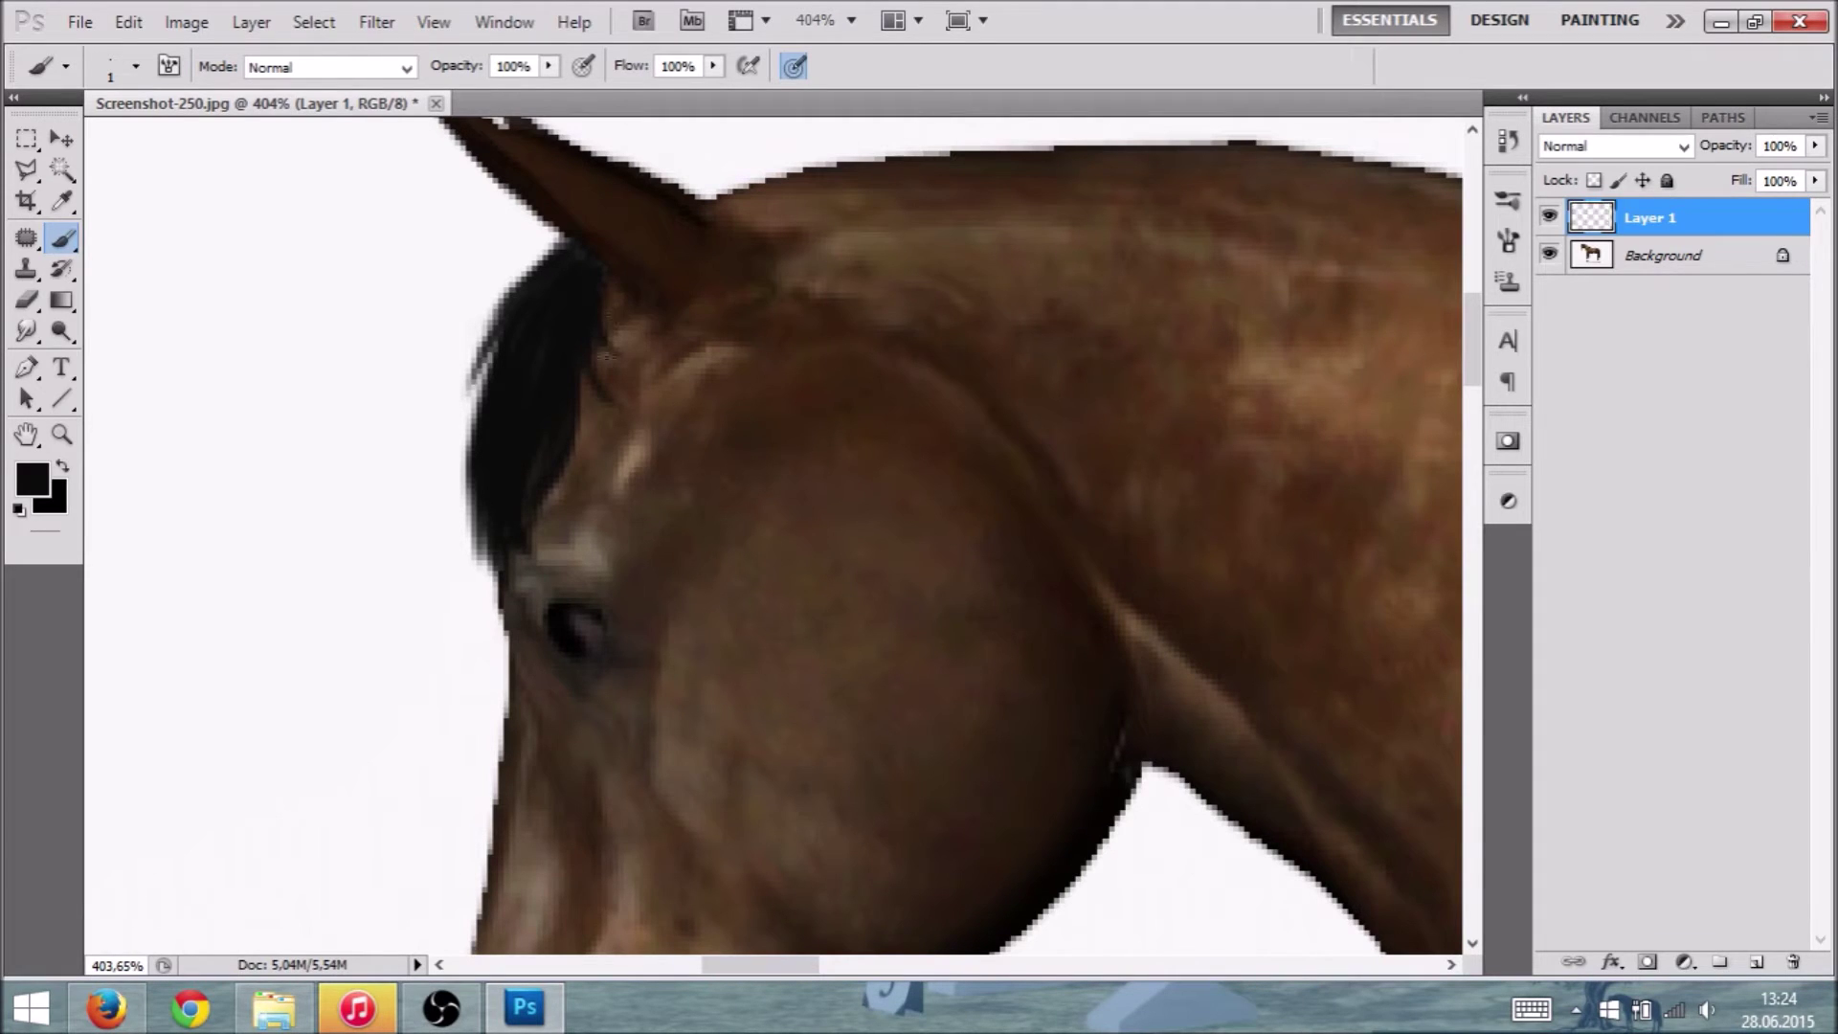
left_click(593, 299)
mouse_move(516, 287)
left_mouse_down()
mouse_move(467, 331)
mouse_move(471, 385)
left_mouse_up()
left_click_drag(507, 341, 467, 460)
mouse_move(495, 373)
left_mouse_down()
mouse_move(458, 548)
mouse_move(469, 585)
mouse_move(490, 580)
left_mouse_up()
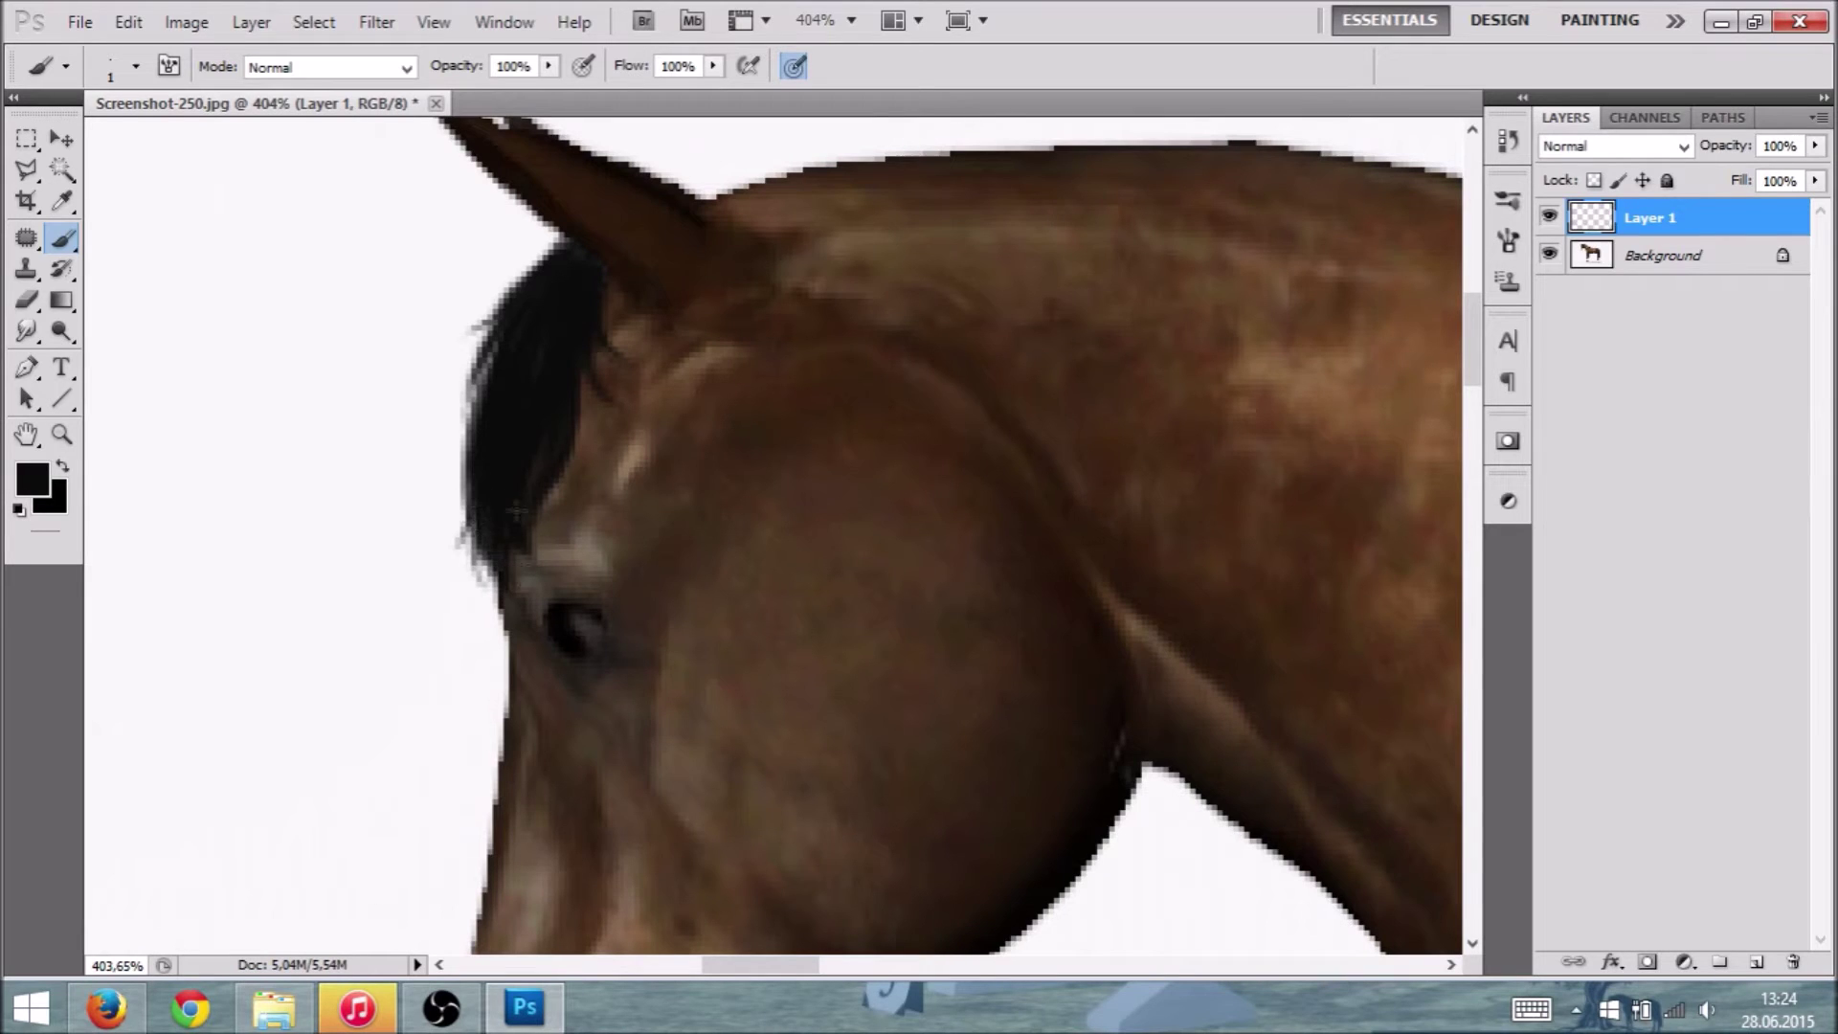
left_click_drag(494, 464, 541, 578)
left_click_drag(549, 493, 519, 529)
left_click_drag(575, 345, 553, 505)
left_click_drag(583, 372, 613, 411)
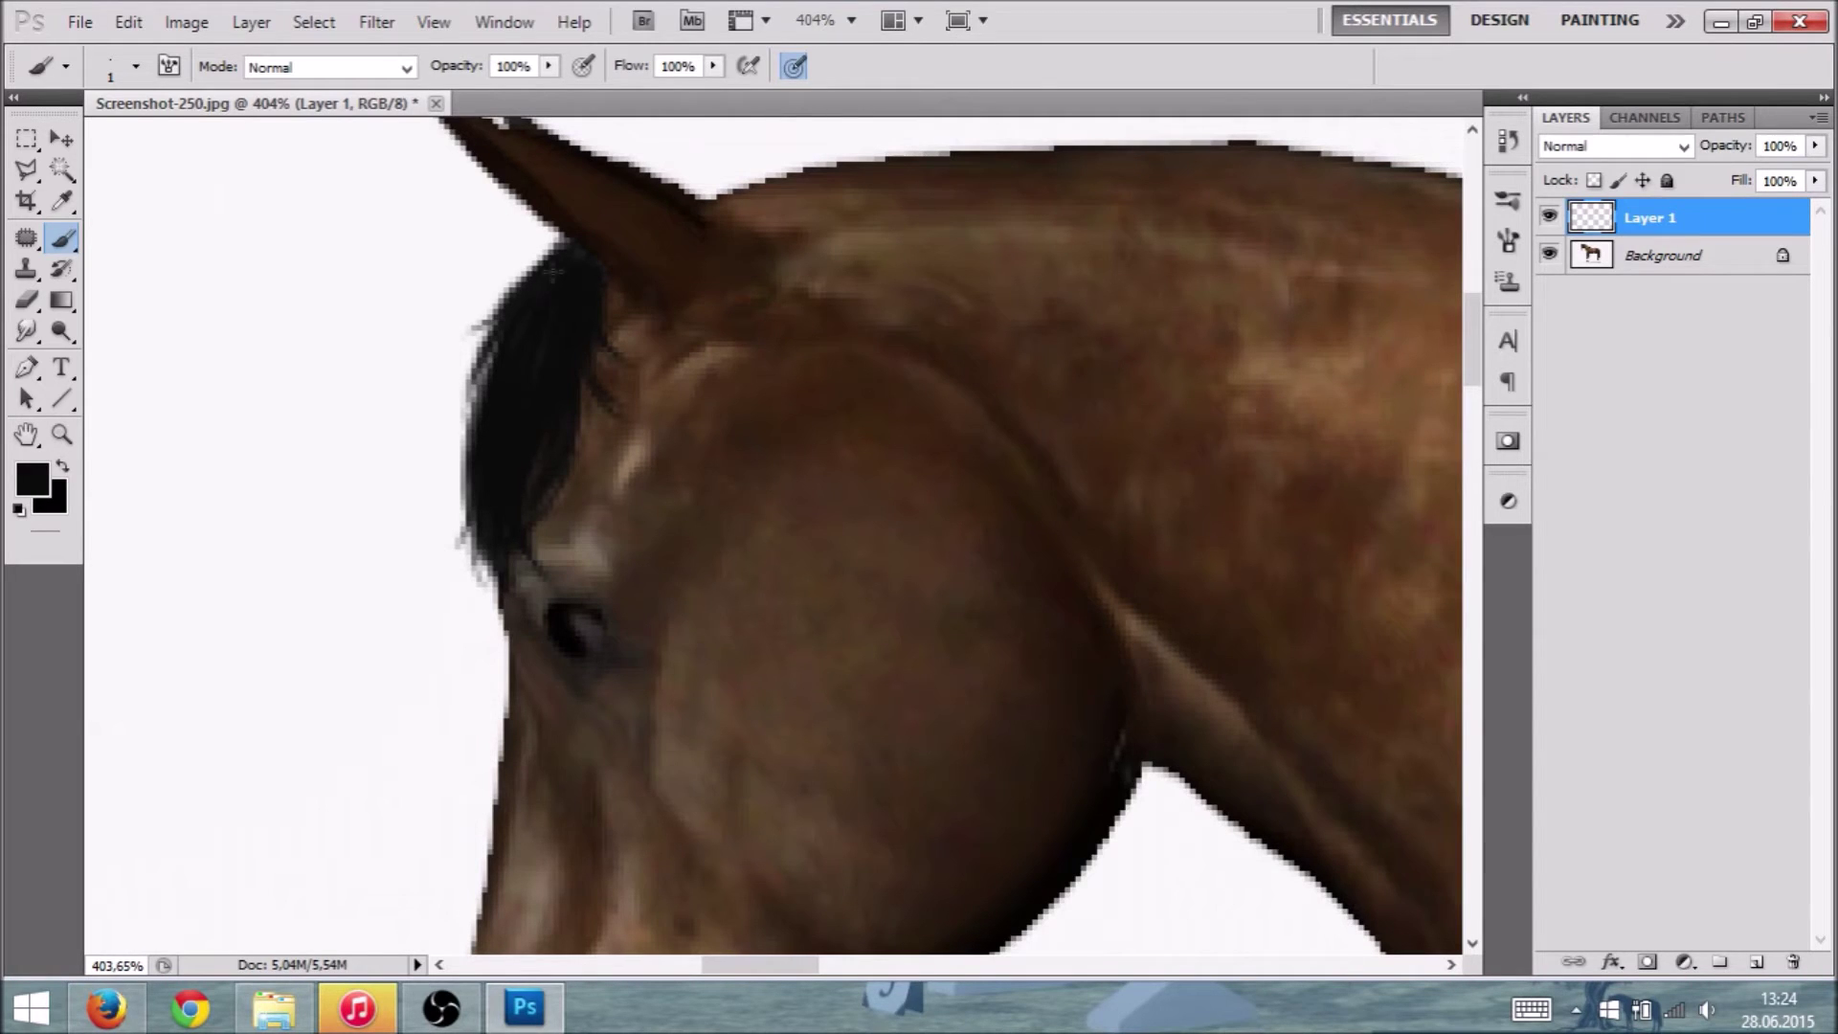
left_click_drag(514, 316, 453, 477)
left_click_drag(496, 388, 458, 523)
left_click_drag(486, 436, 453, 578)
left_click_drag(482, 480, 491, 594)
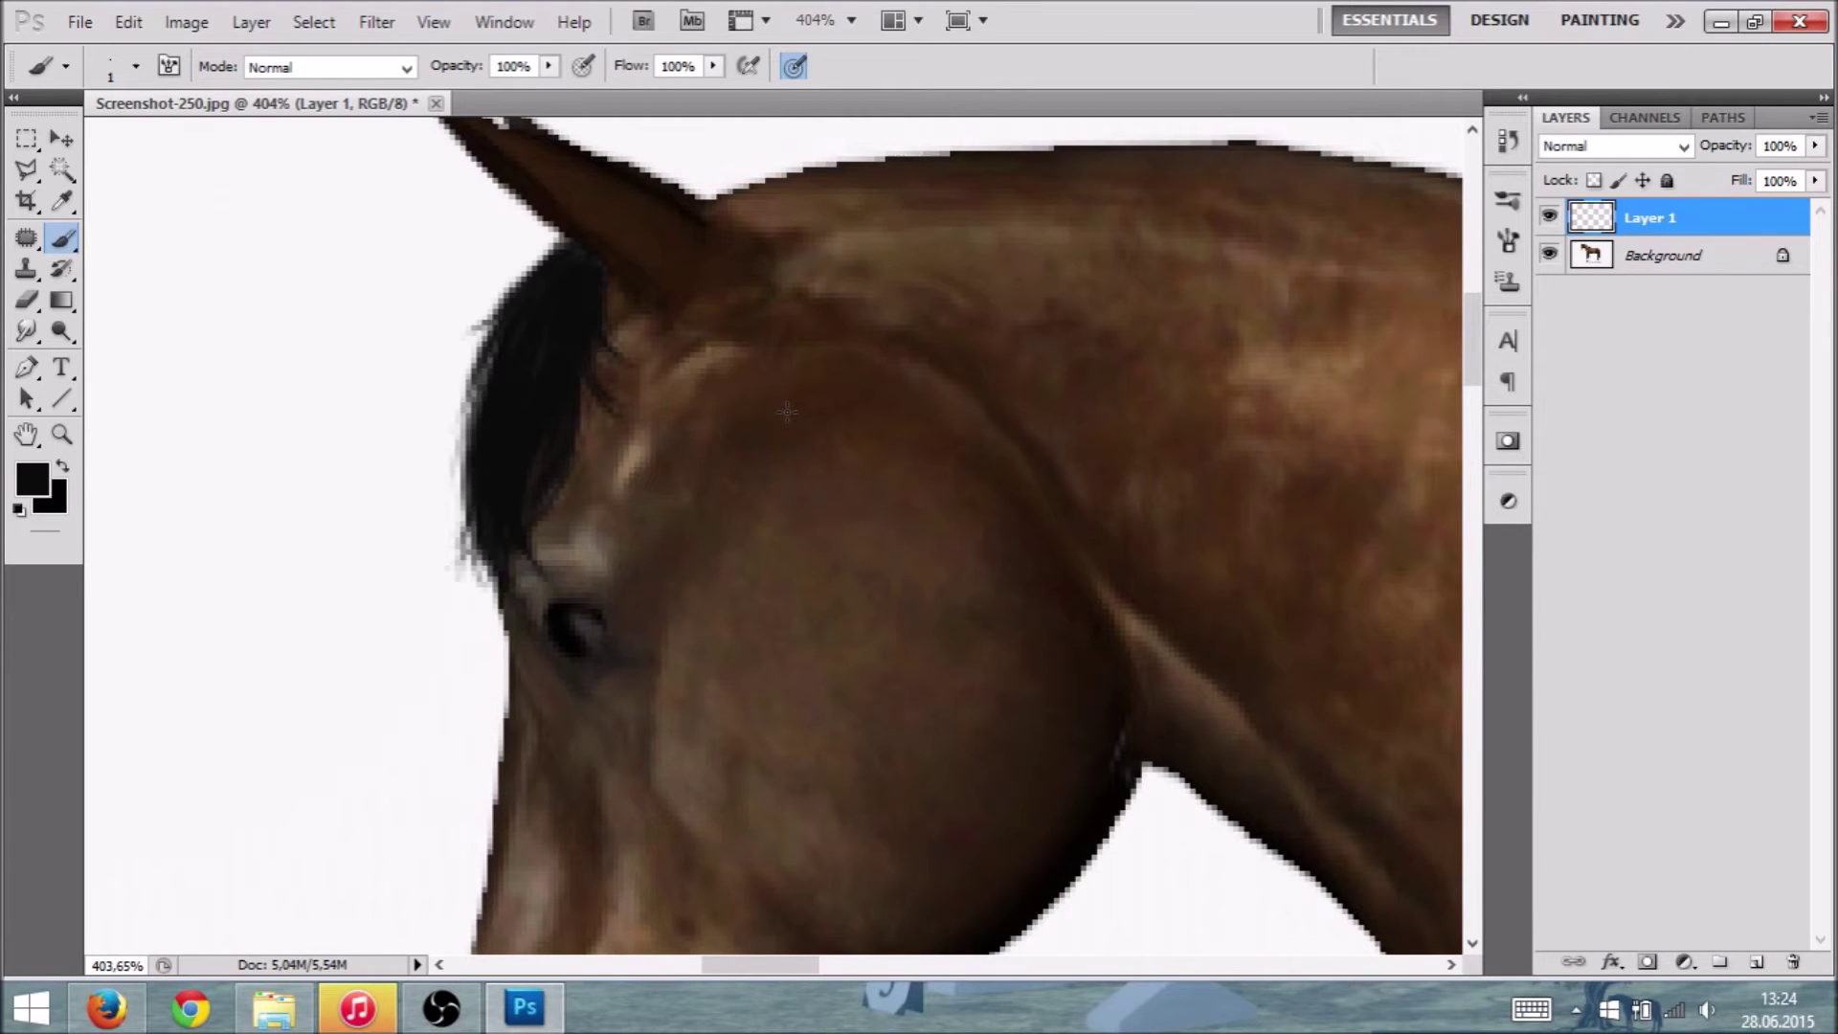
Step: Add a new layer above Layer 1 and set the foreground colour to pure black 000000
scroll(787, 412, "down", 8)
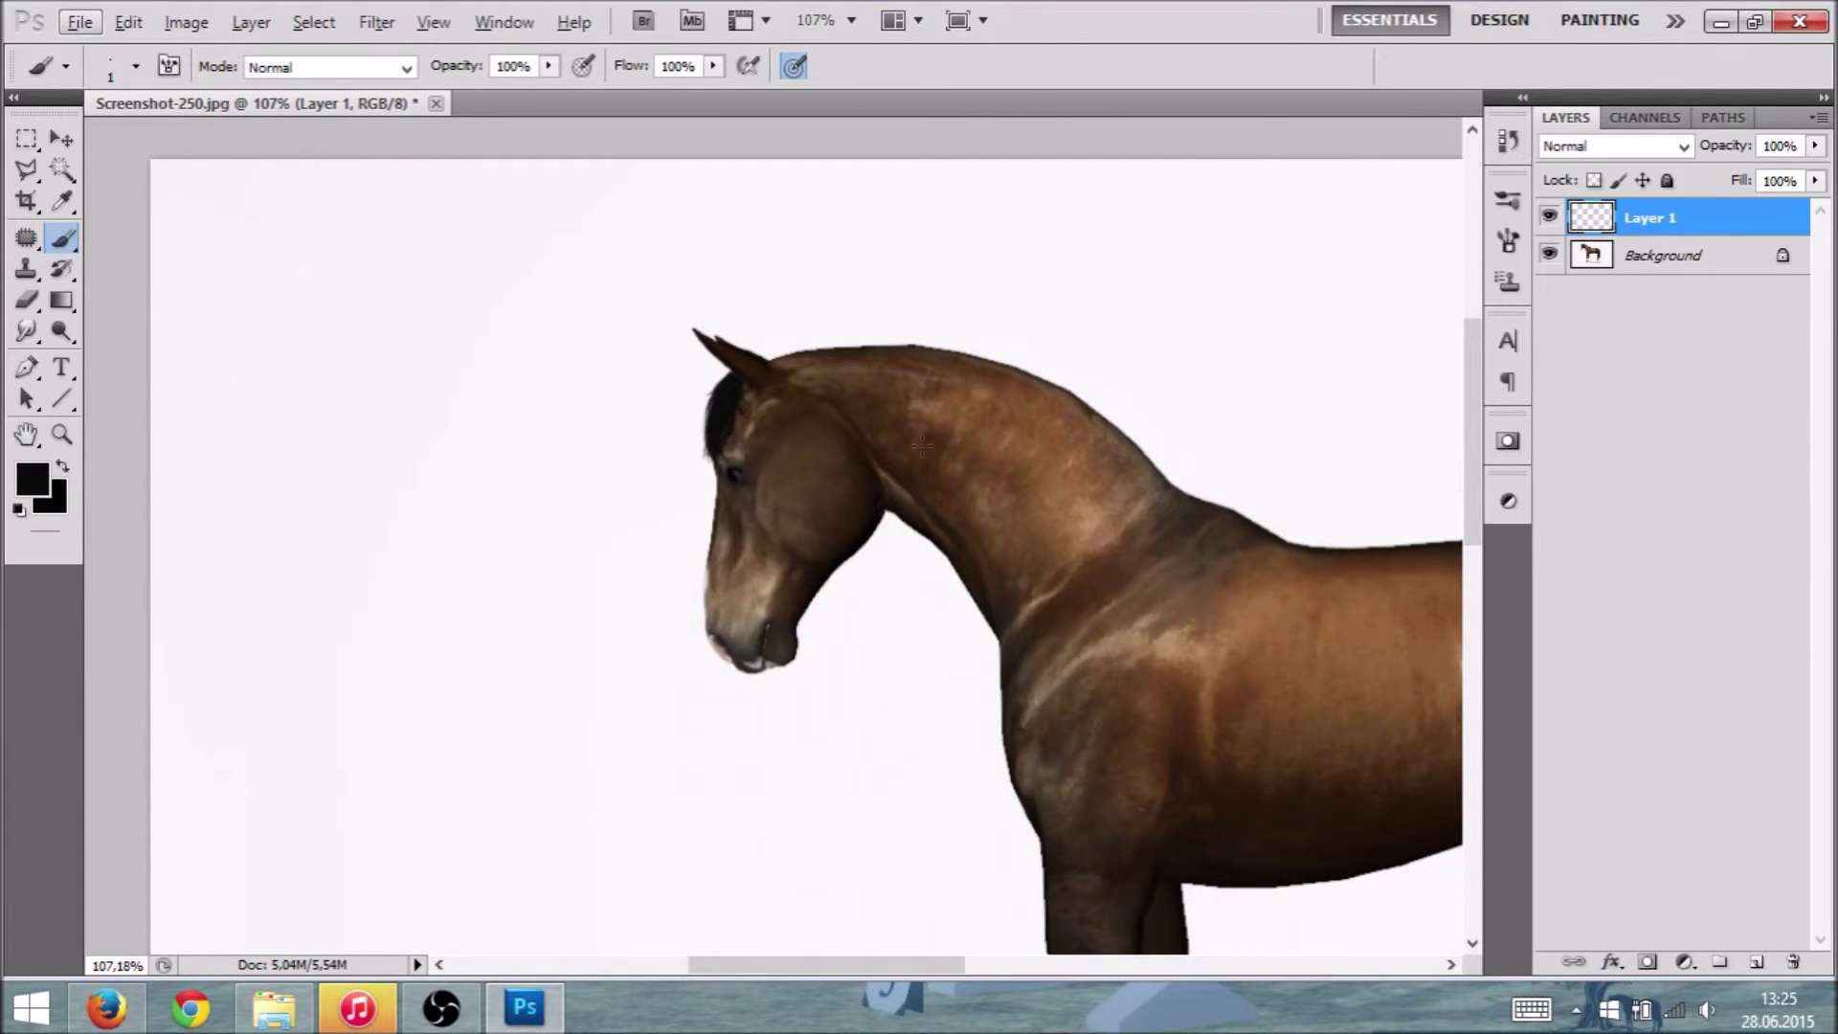
scroll(728, 402, "up", 7)
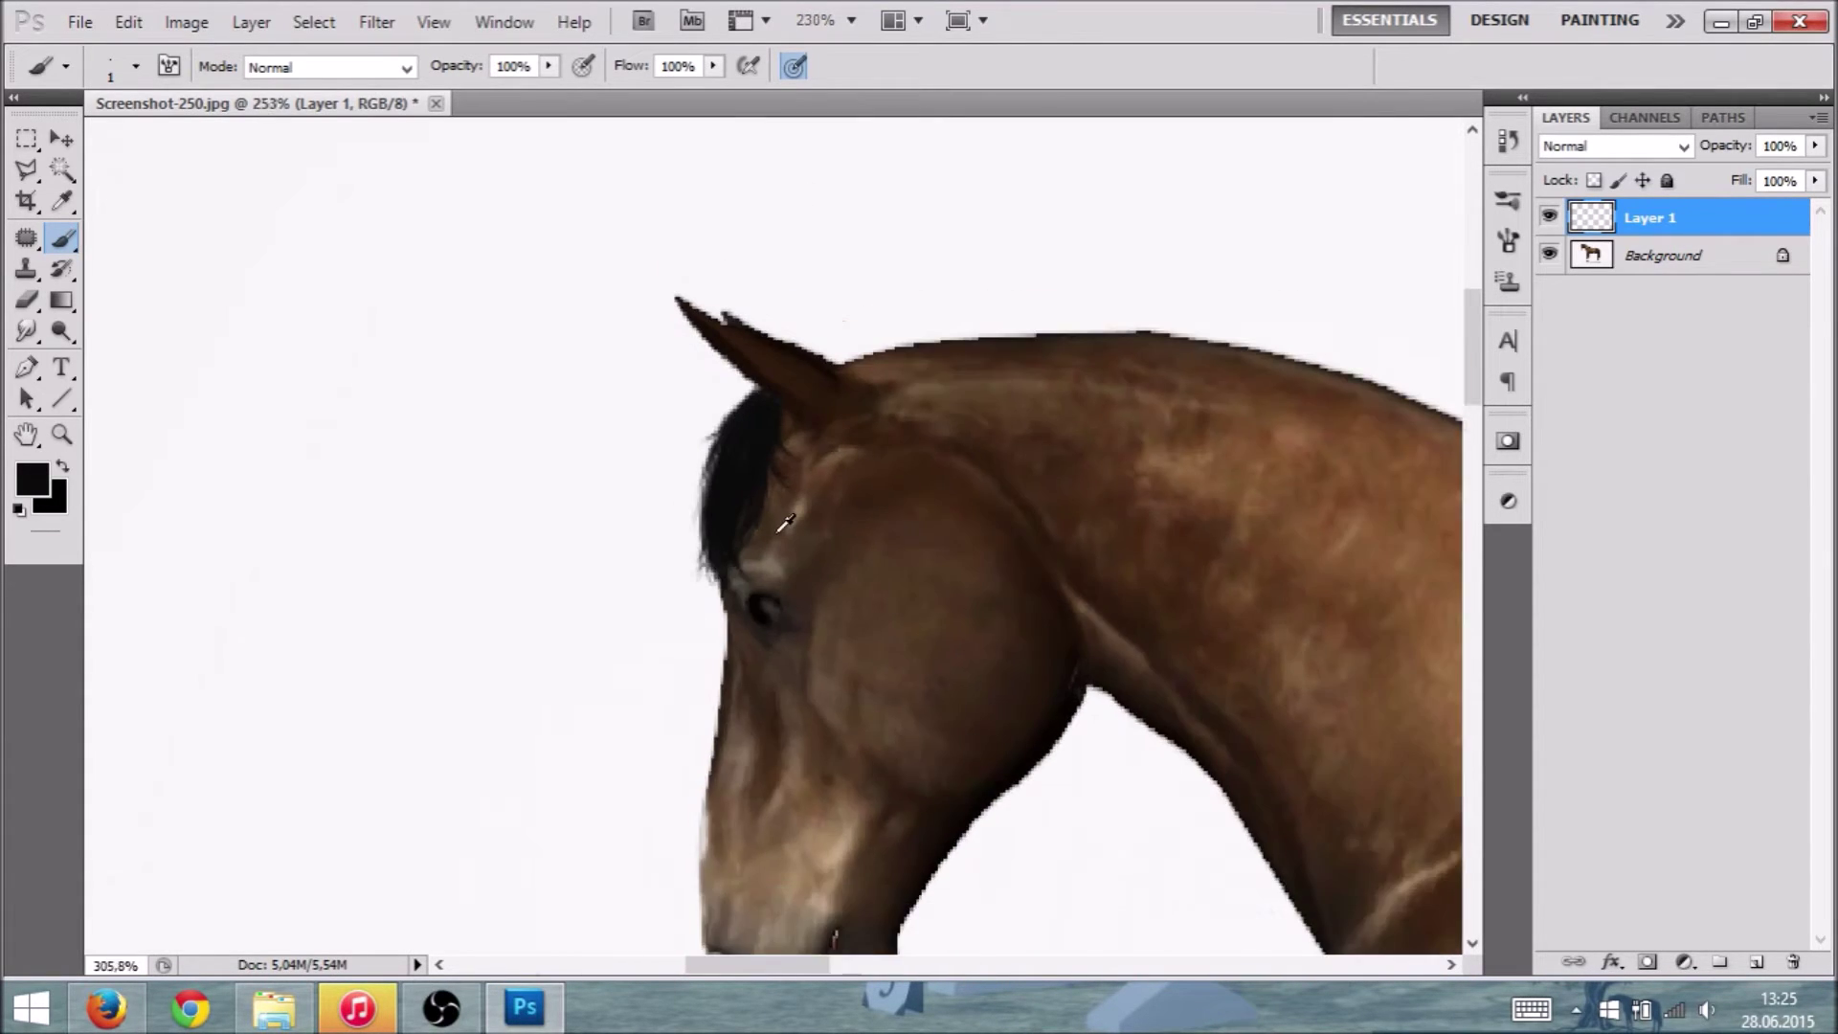
scroll(783, 471, "up", 2)
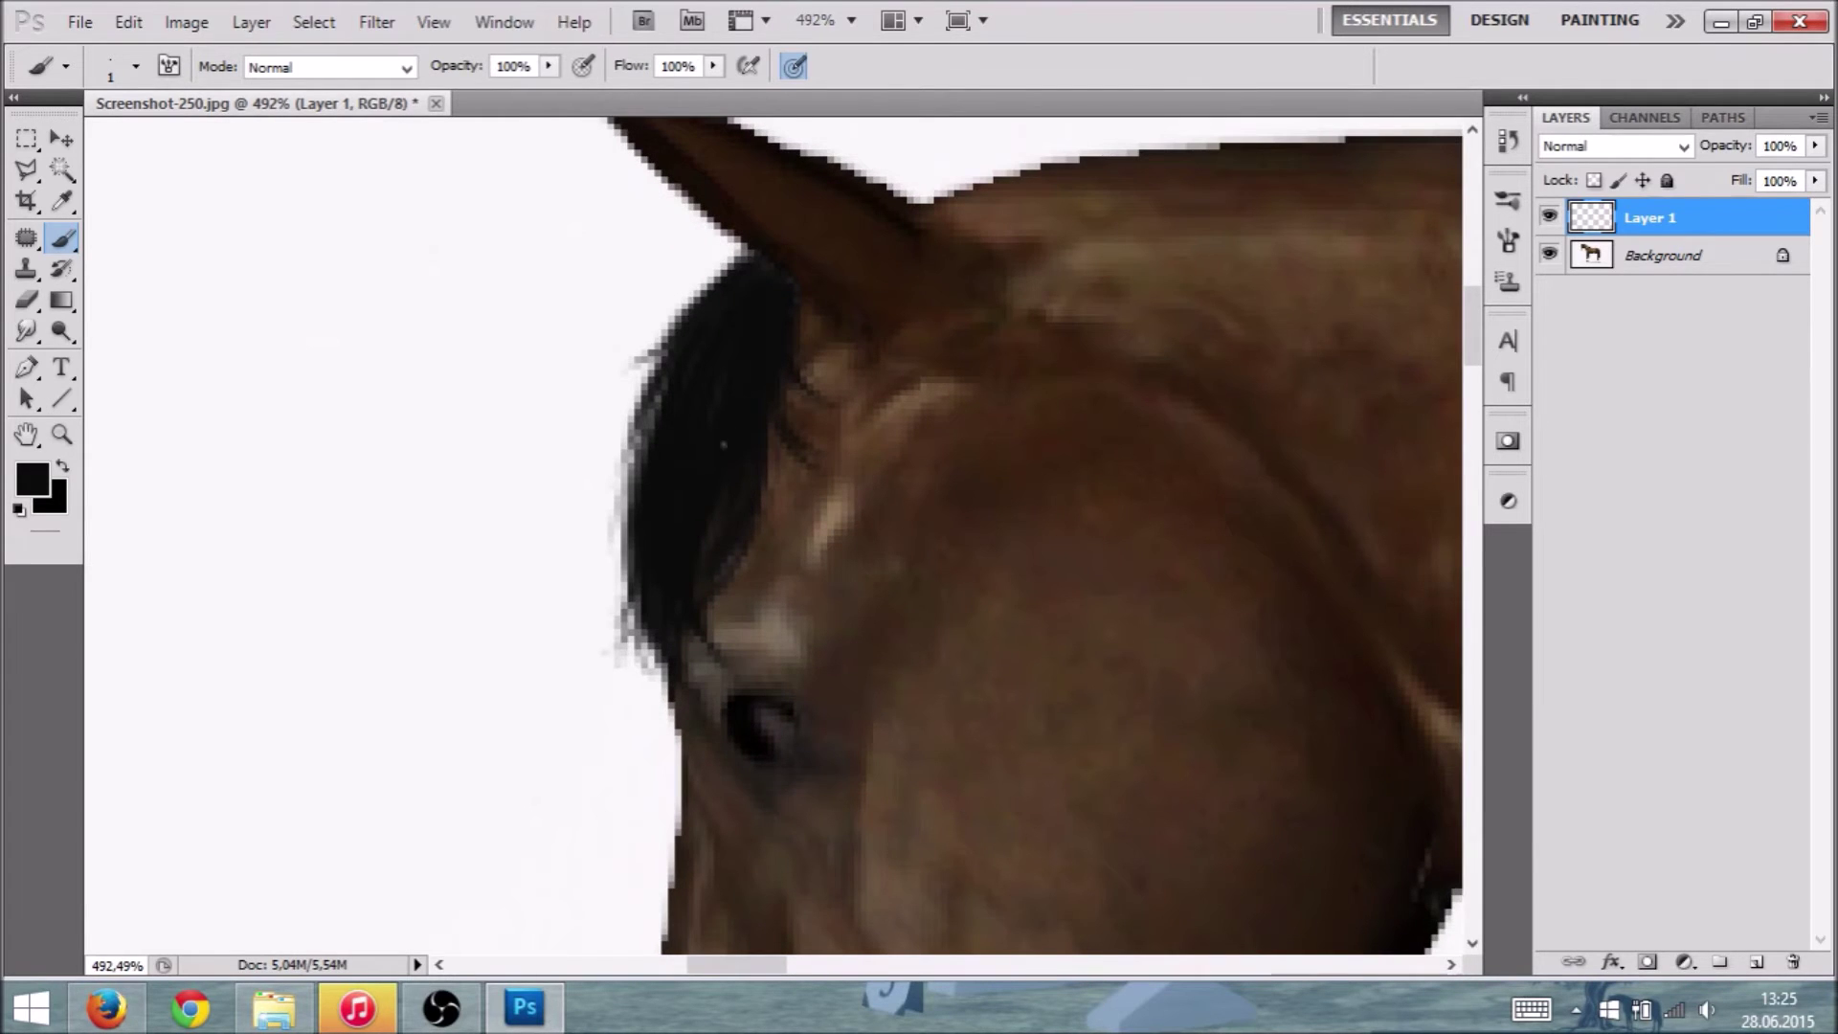
left_click(1756, 961)
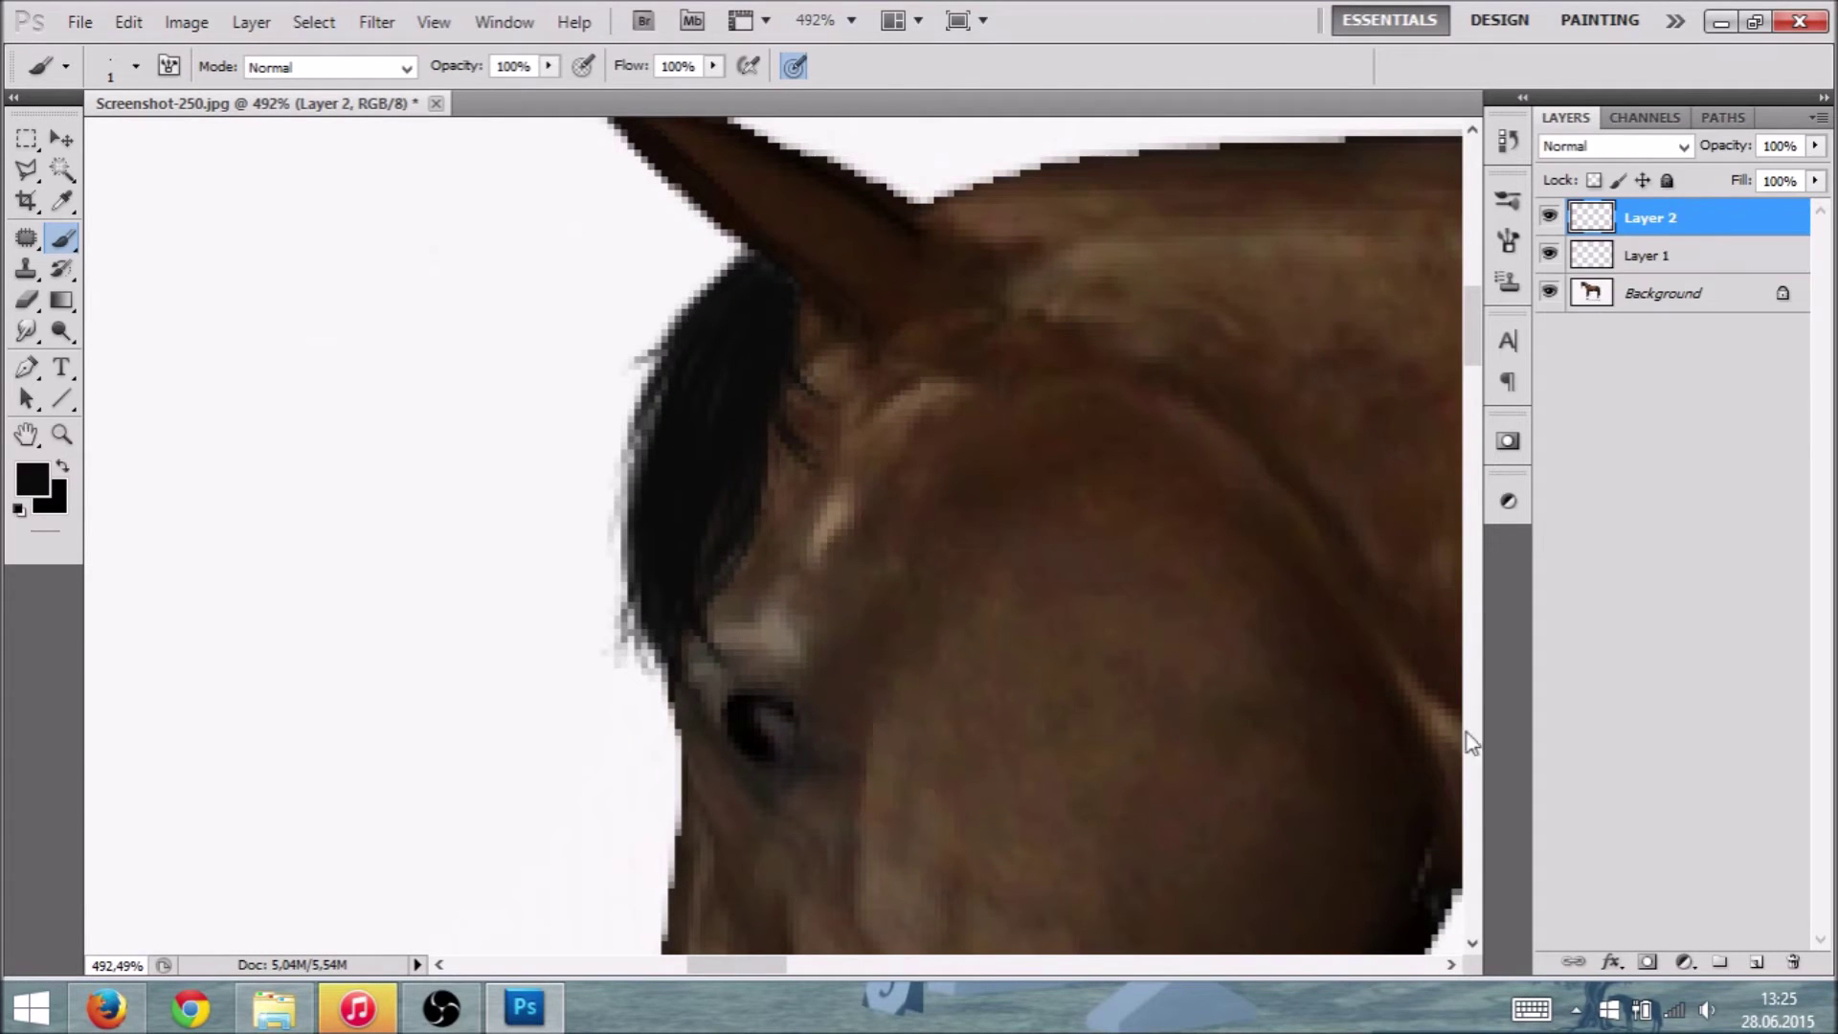
left_click(42, 480)
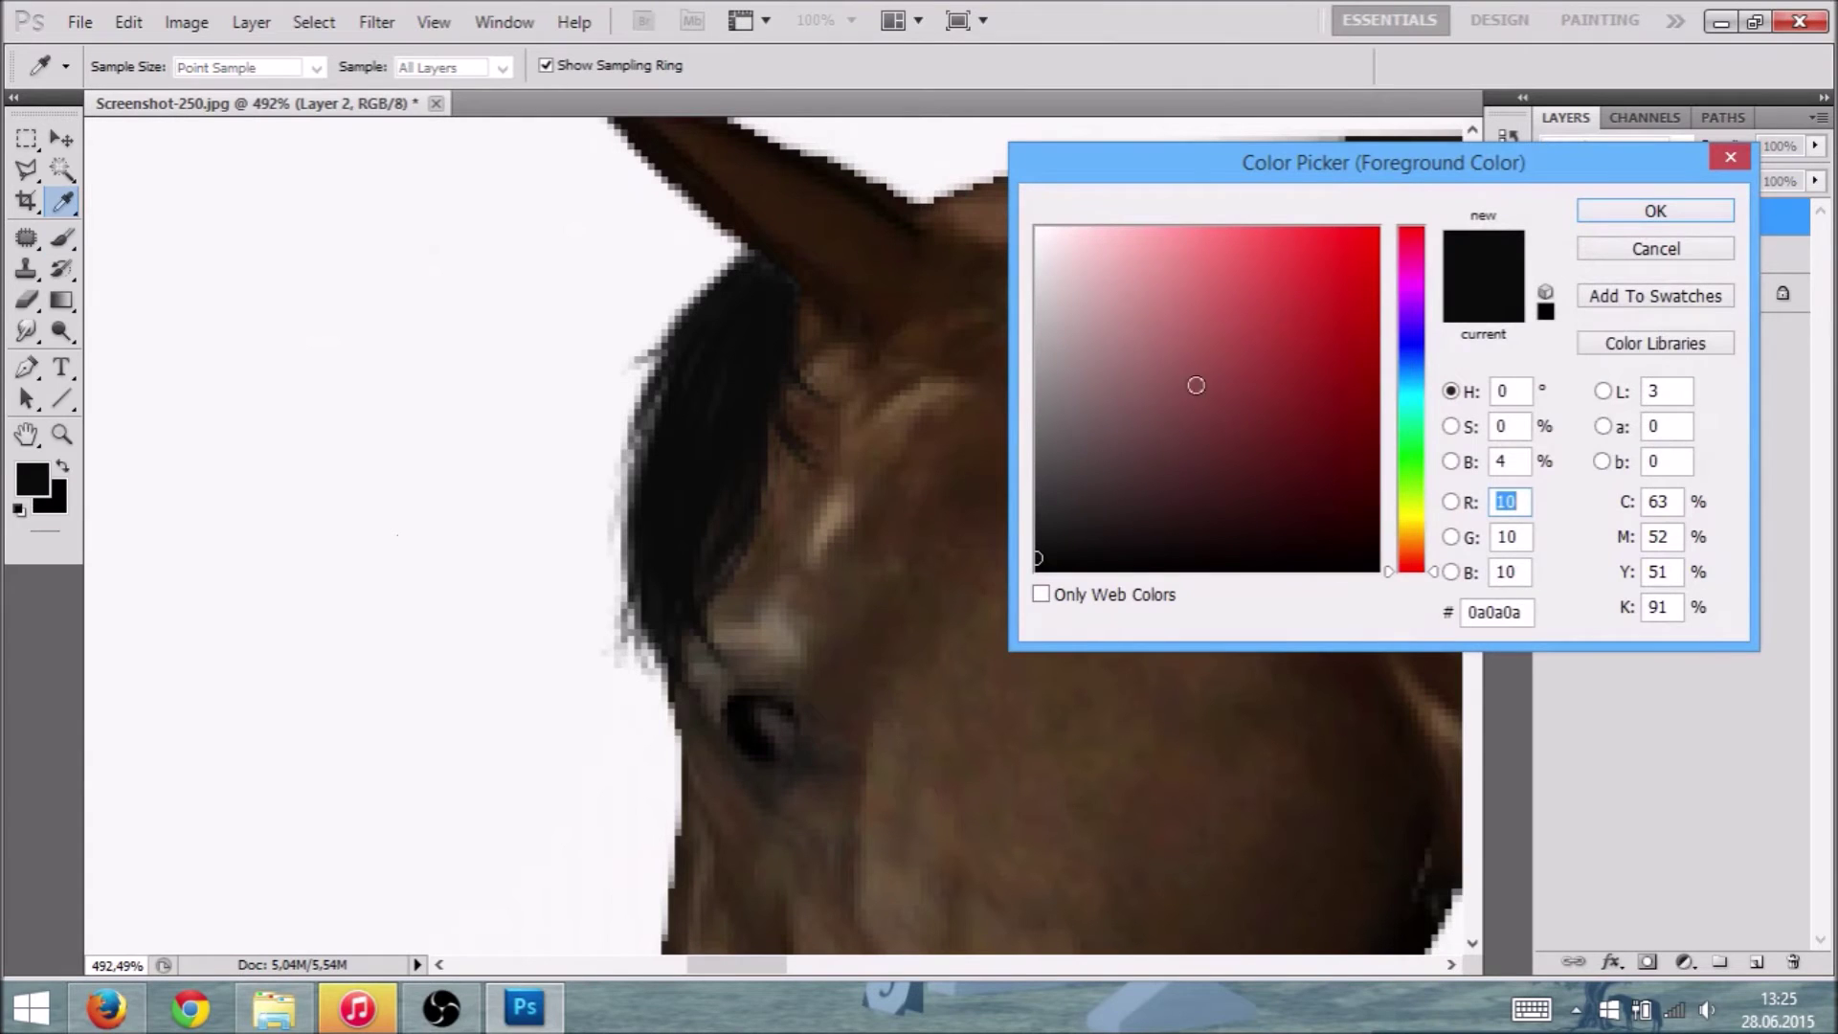
left_click_drag(1047, 489, 943, 649)
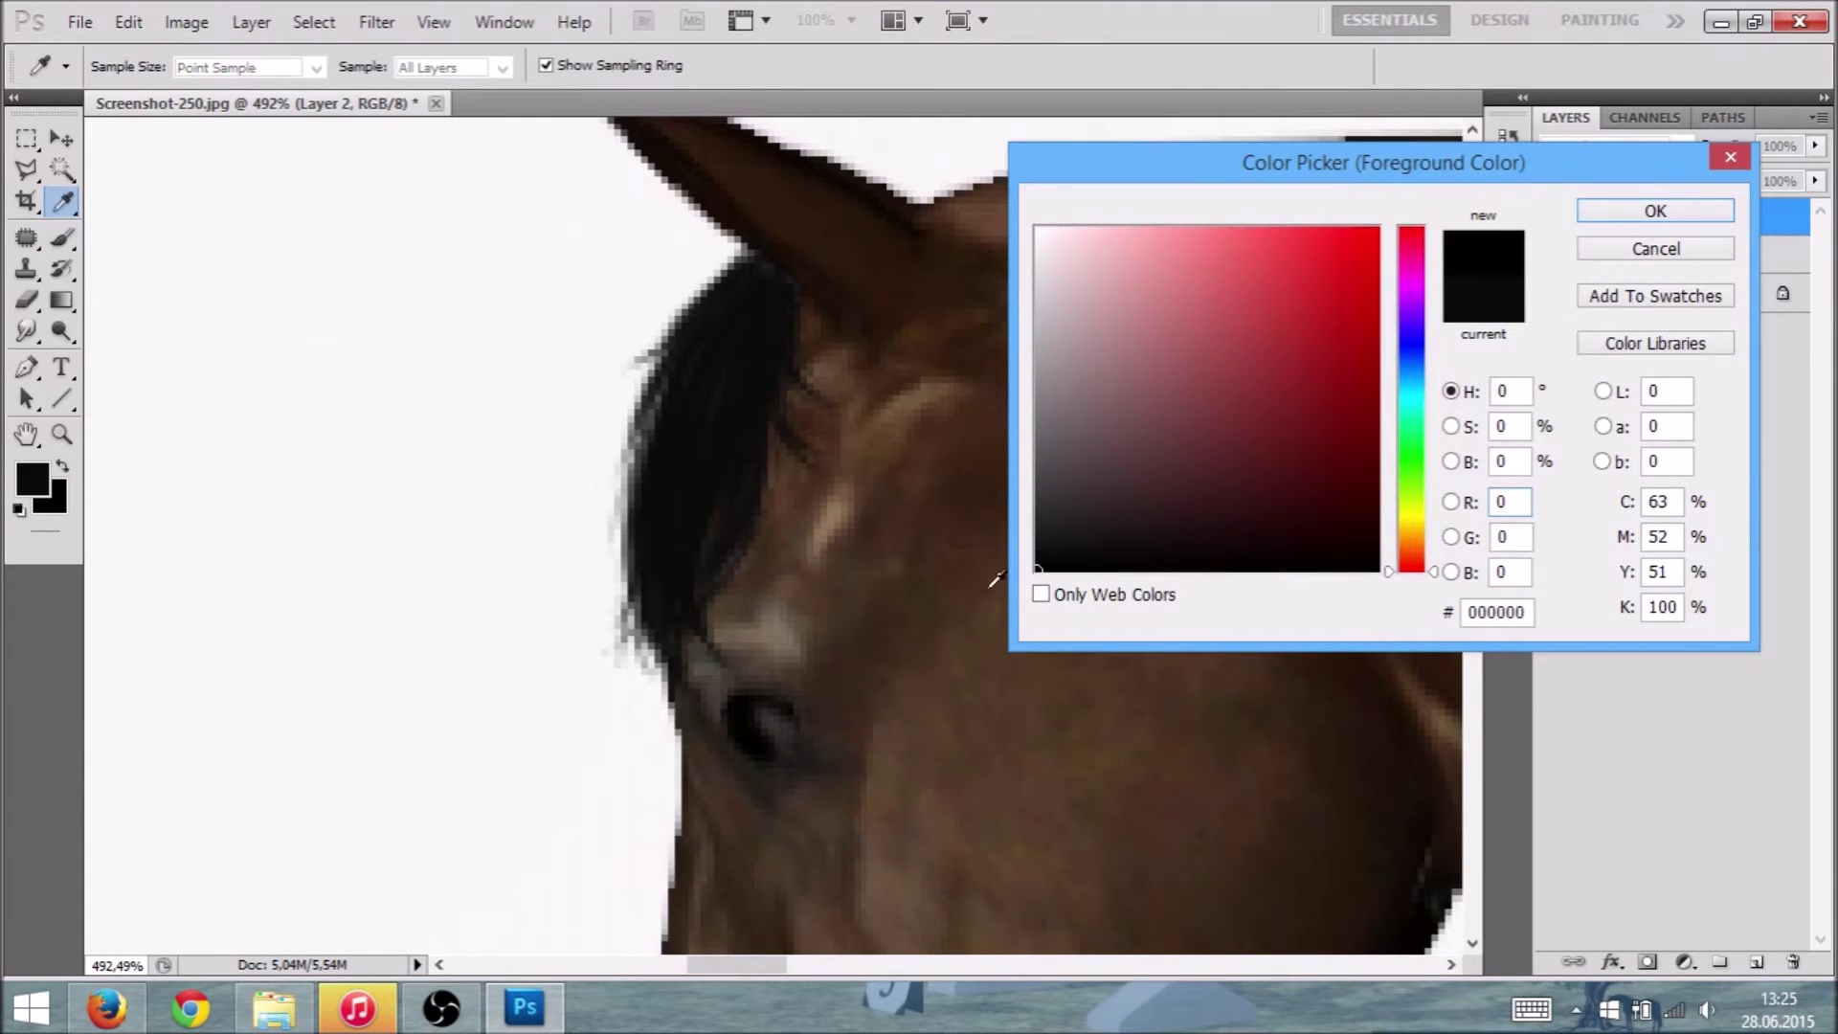
left_click(1606, 219)
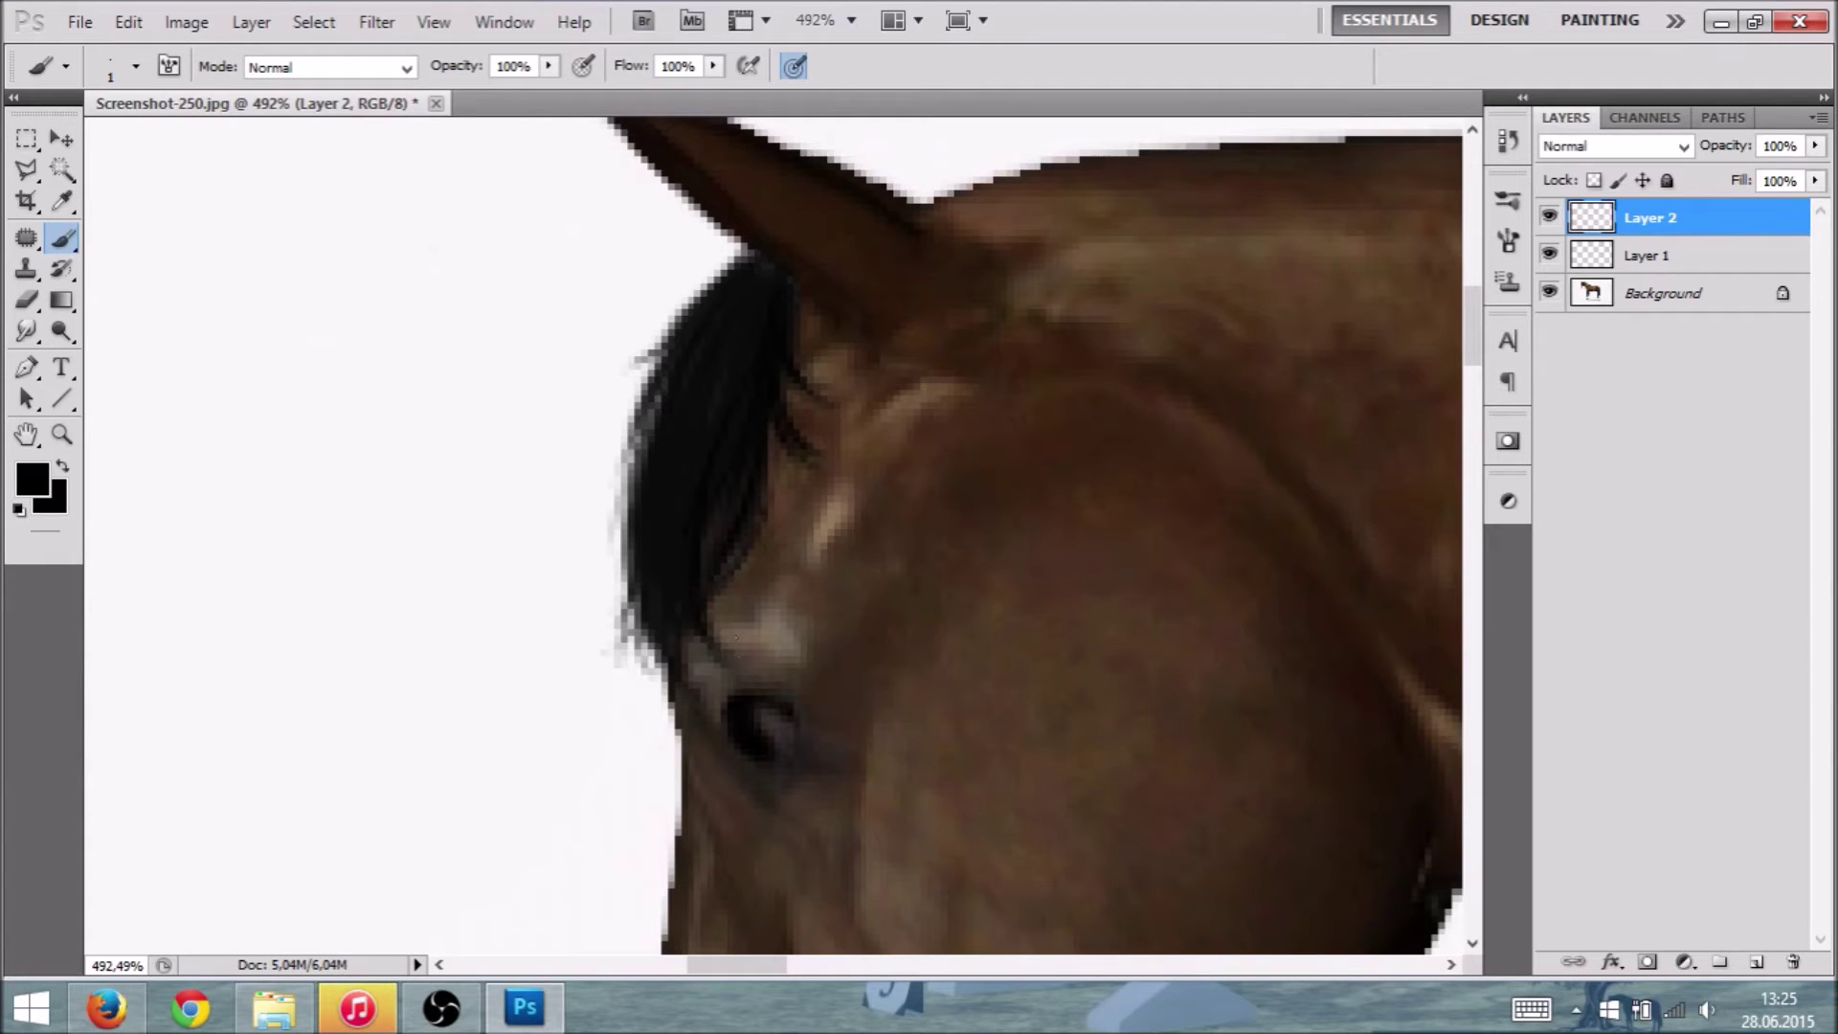
Step: Paint fine pure-black strands on Layer 2 within the forelock and along its edges and tip
left_click_drag(665, 718, 647, 664)
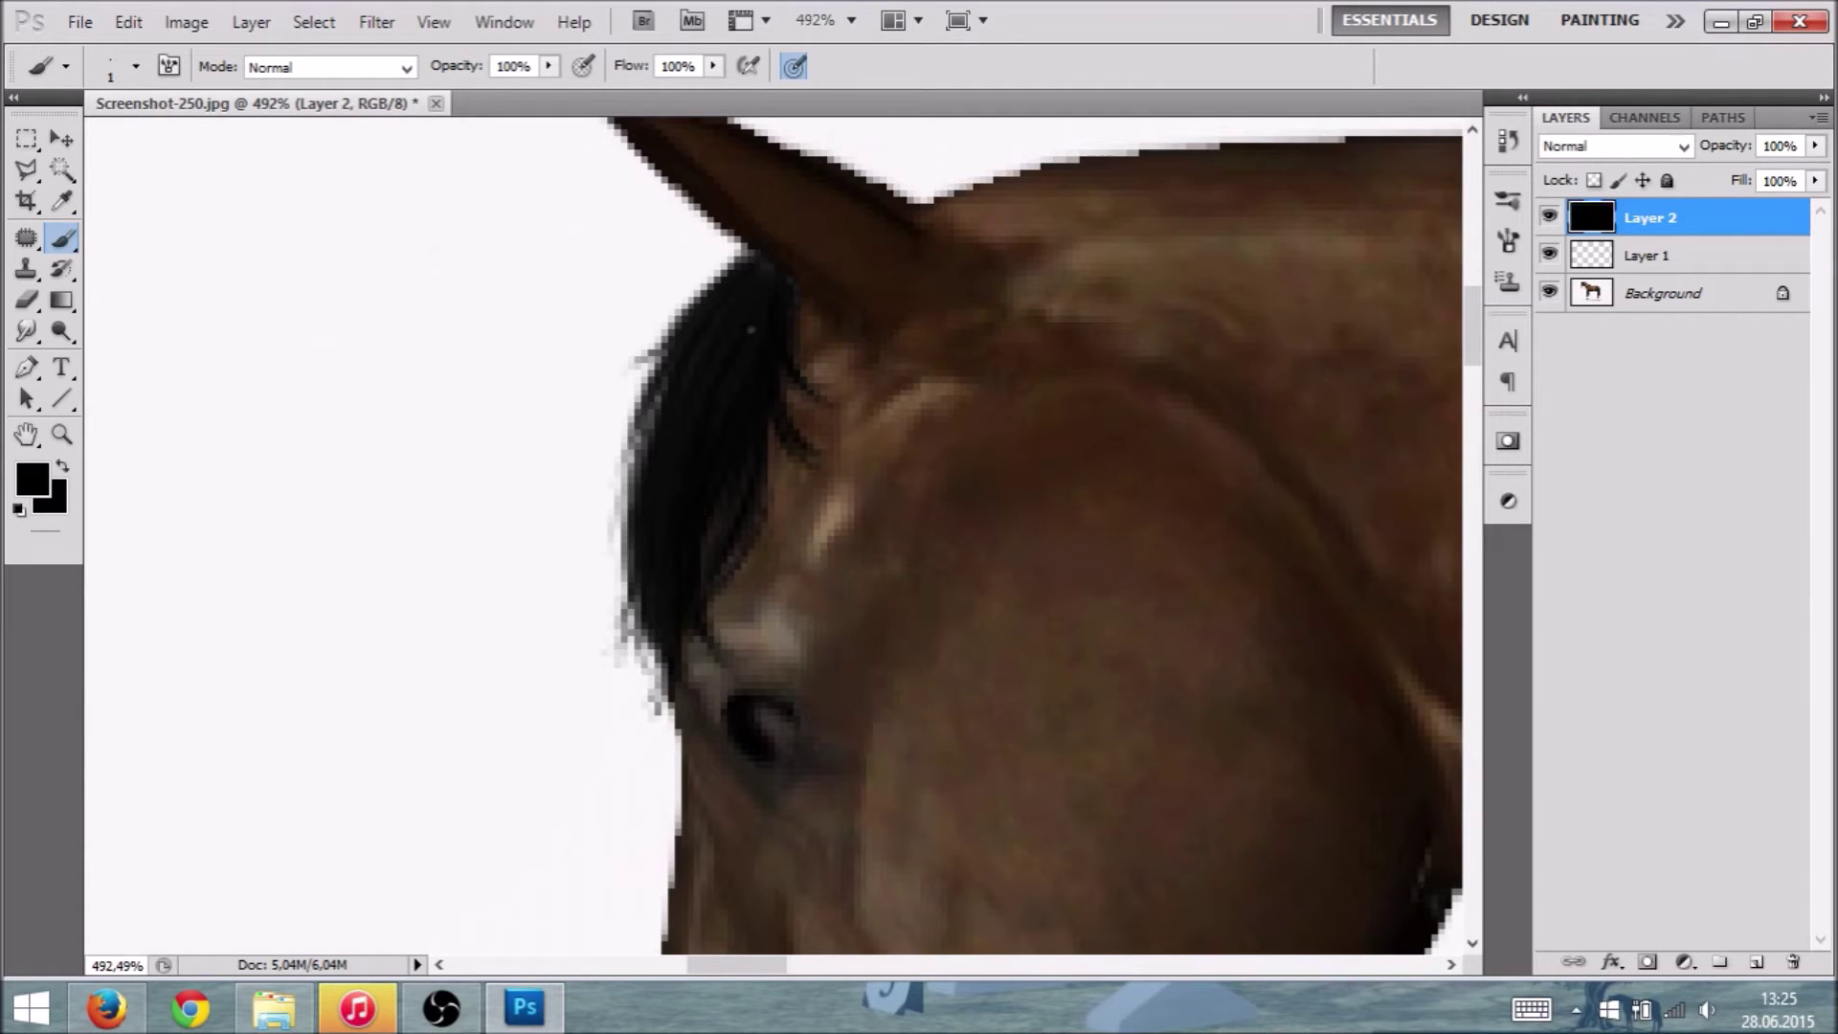
left_click_drag(673, 344, 626, 399)
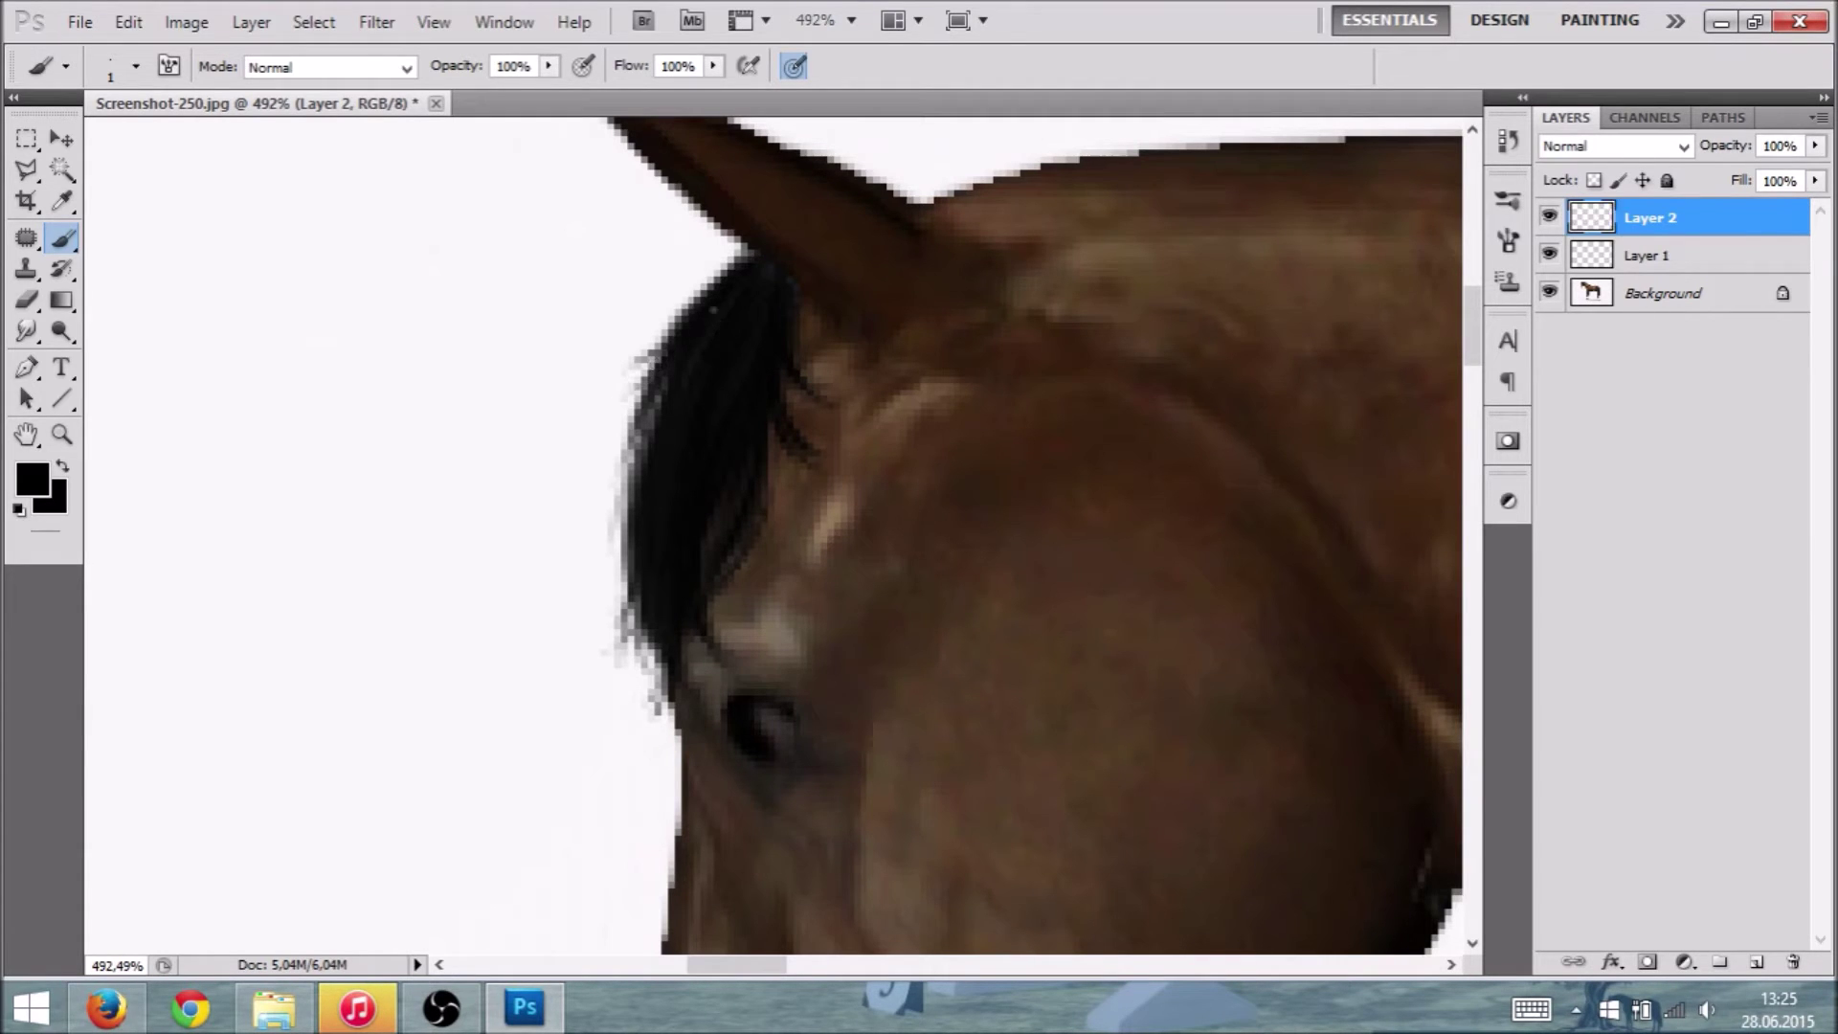
left_click_drag(593, 501, 643, 436)
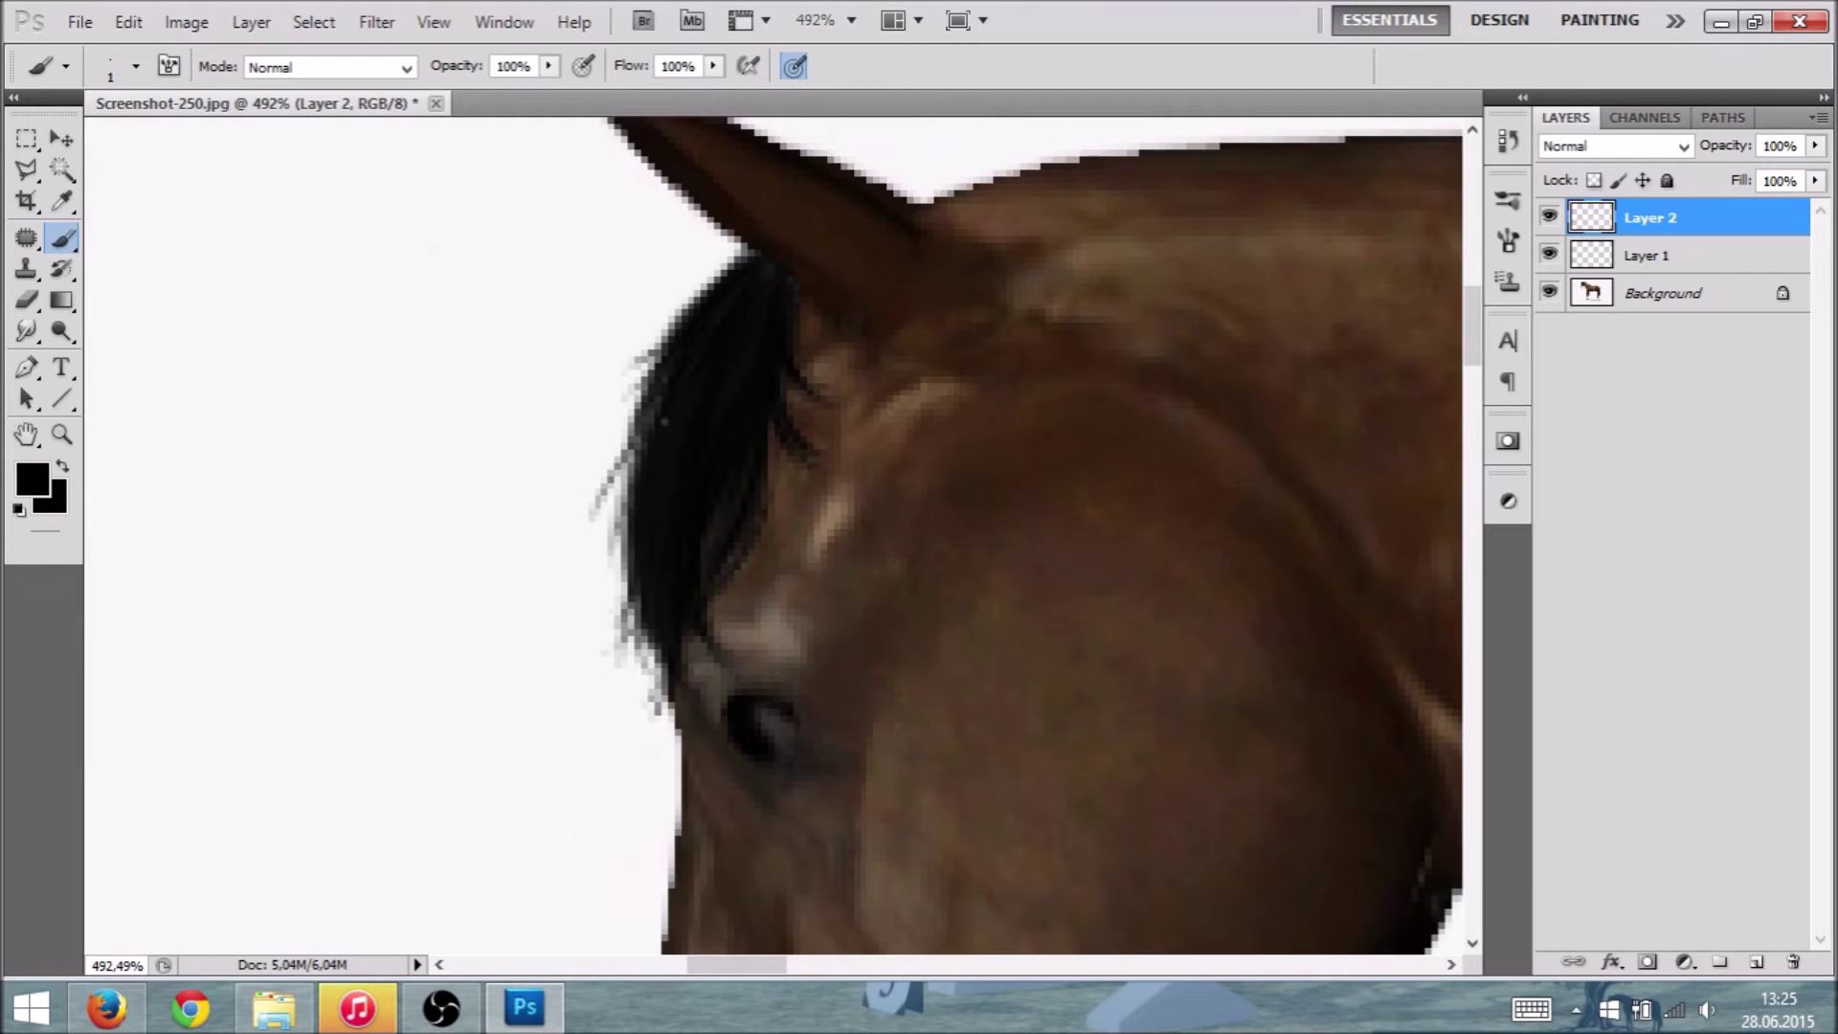
left_click_drag(796, 320, 824, 380)
left_click_drag(764, 475, 728, 576)
mouse_move(640, 536)
left_mouse_down()
mouse_move(617, 628)
mouse_move(653, 681)
left_mouse_up()
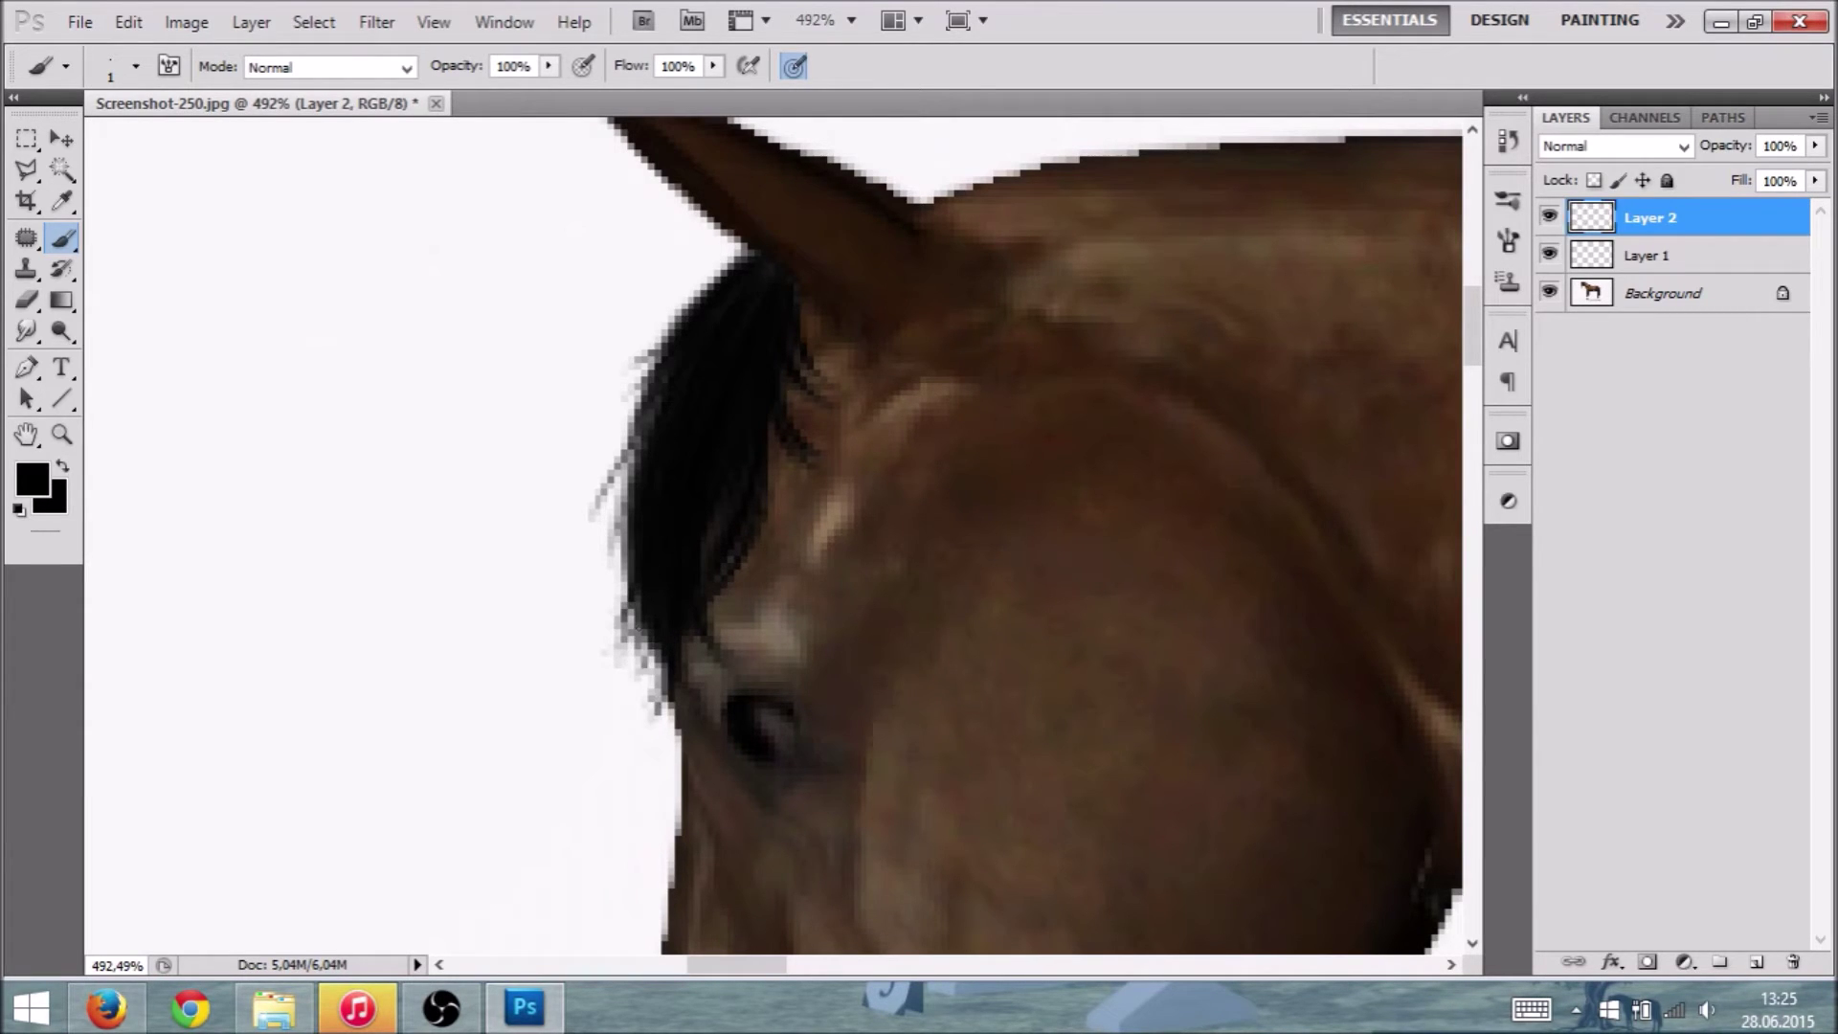
left_click(764, 276)
Step: Add a new layer above Layer 2 and set the foreground colour to white ffffff
left_click(1760, 962)
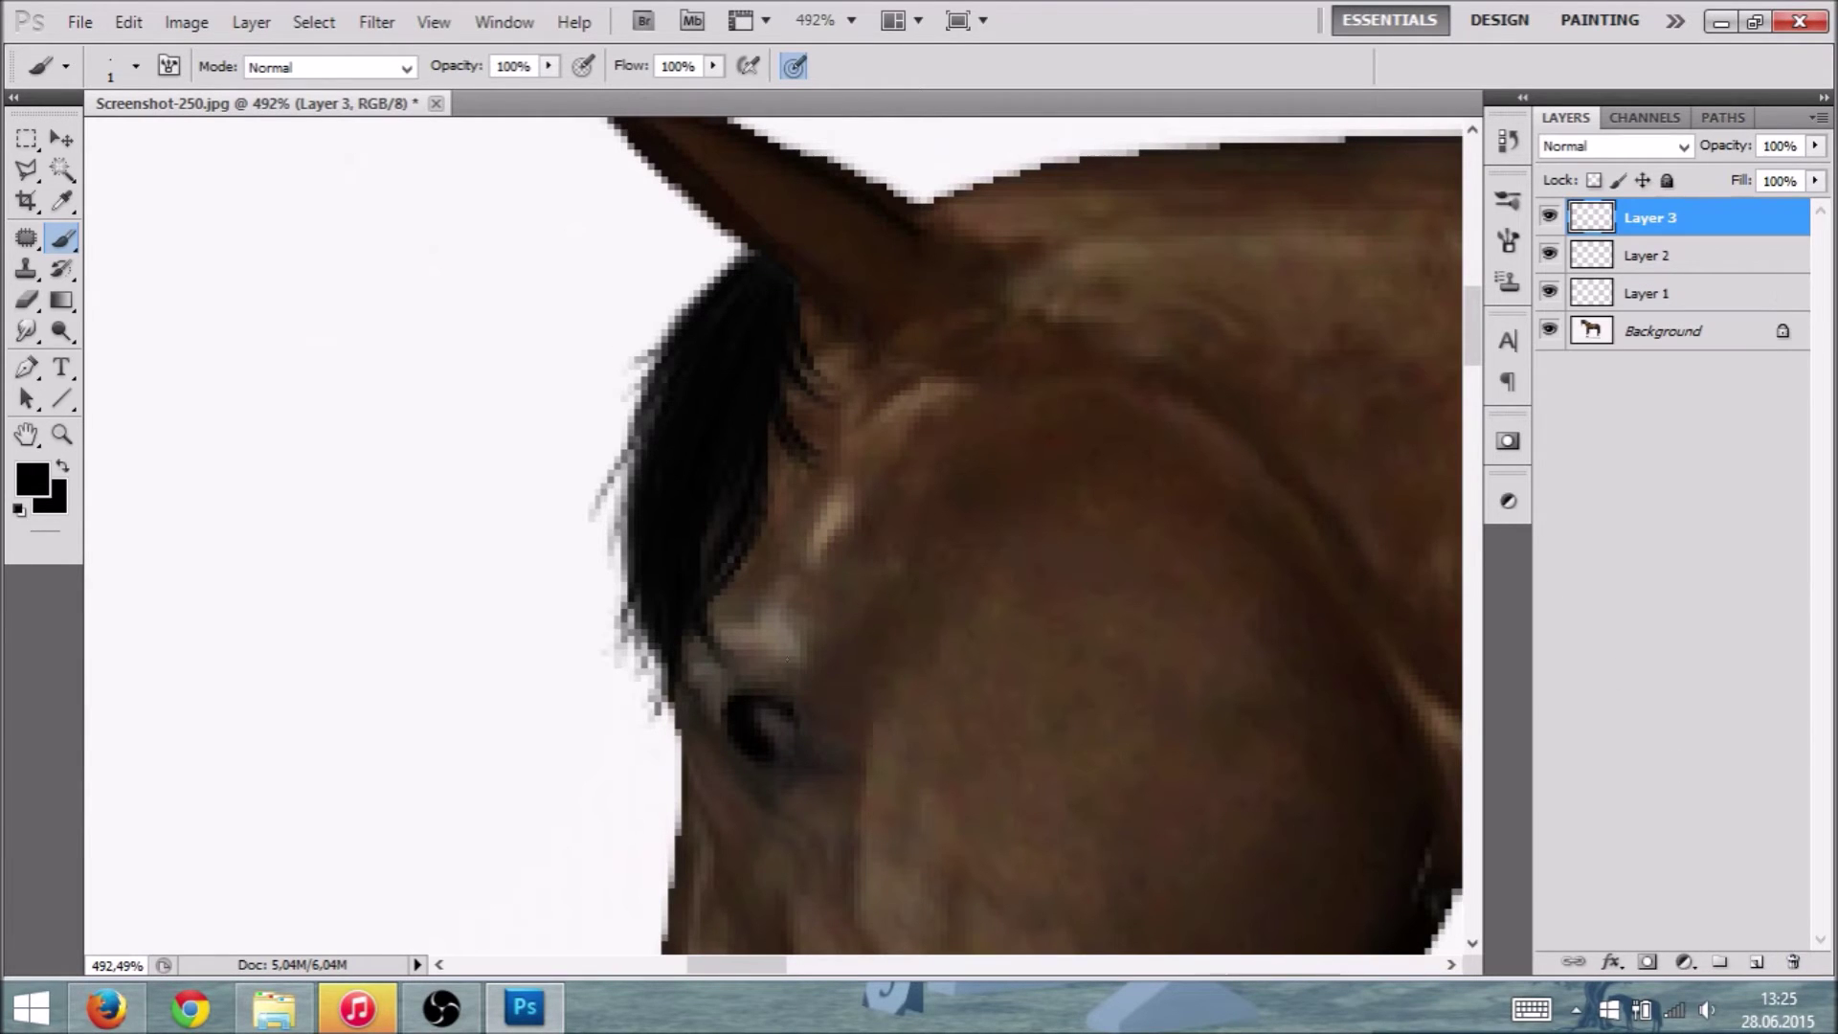
left_click(34, 479)
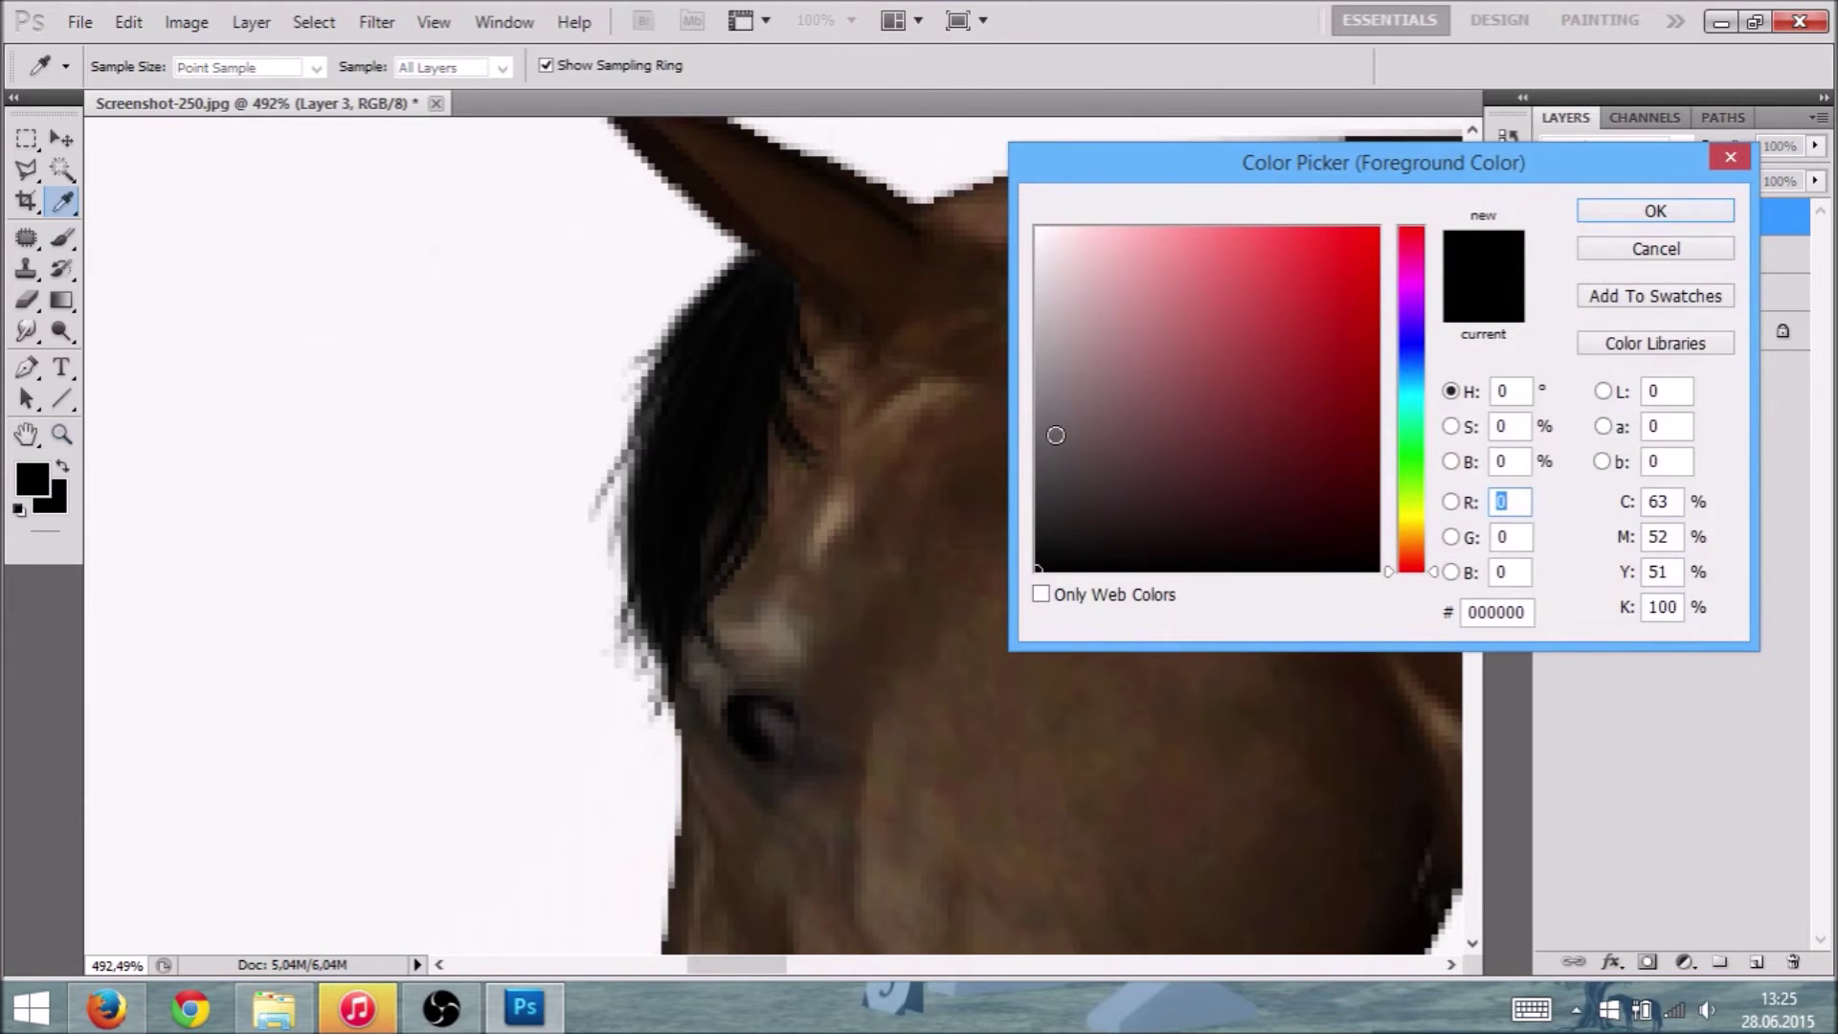
left_click(1032, 437)
mouse_move(1032, 437)
left_mouse_down()
mouse_move(1034, 464)
mouse_move(1010, 158)
left_mouse_up()
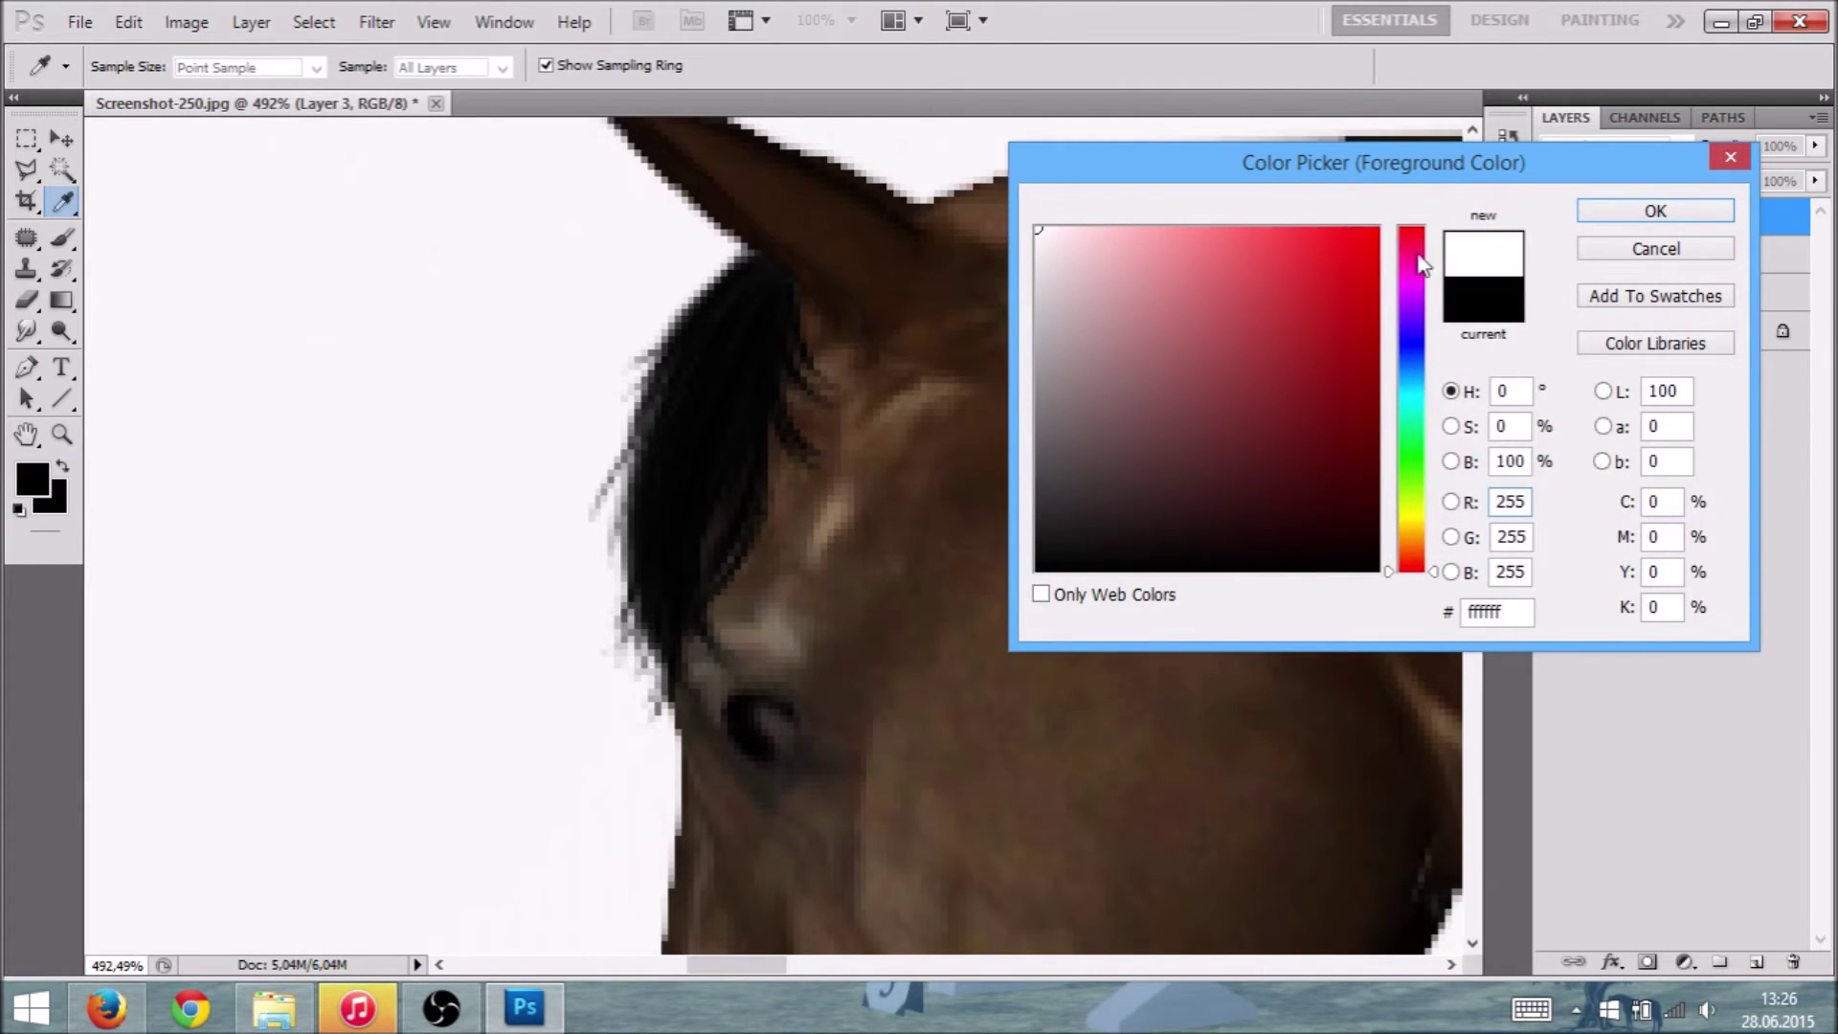
left_click(1595, 218)
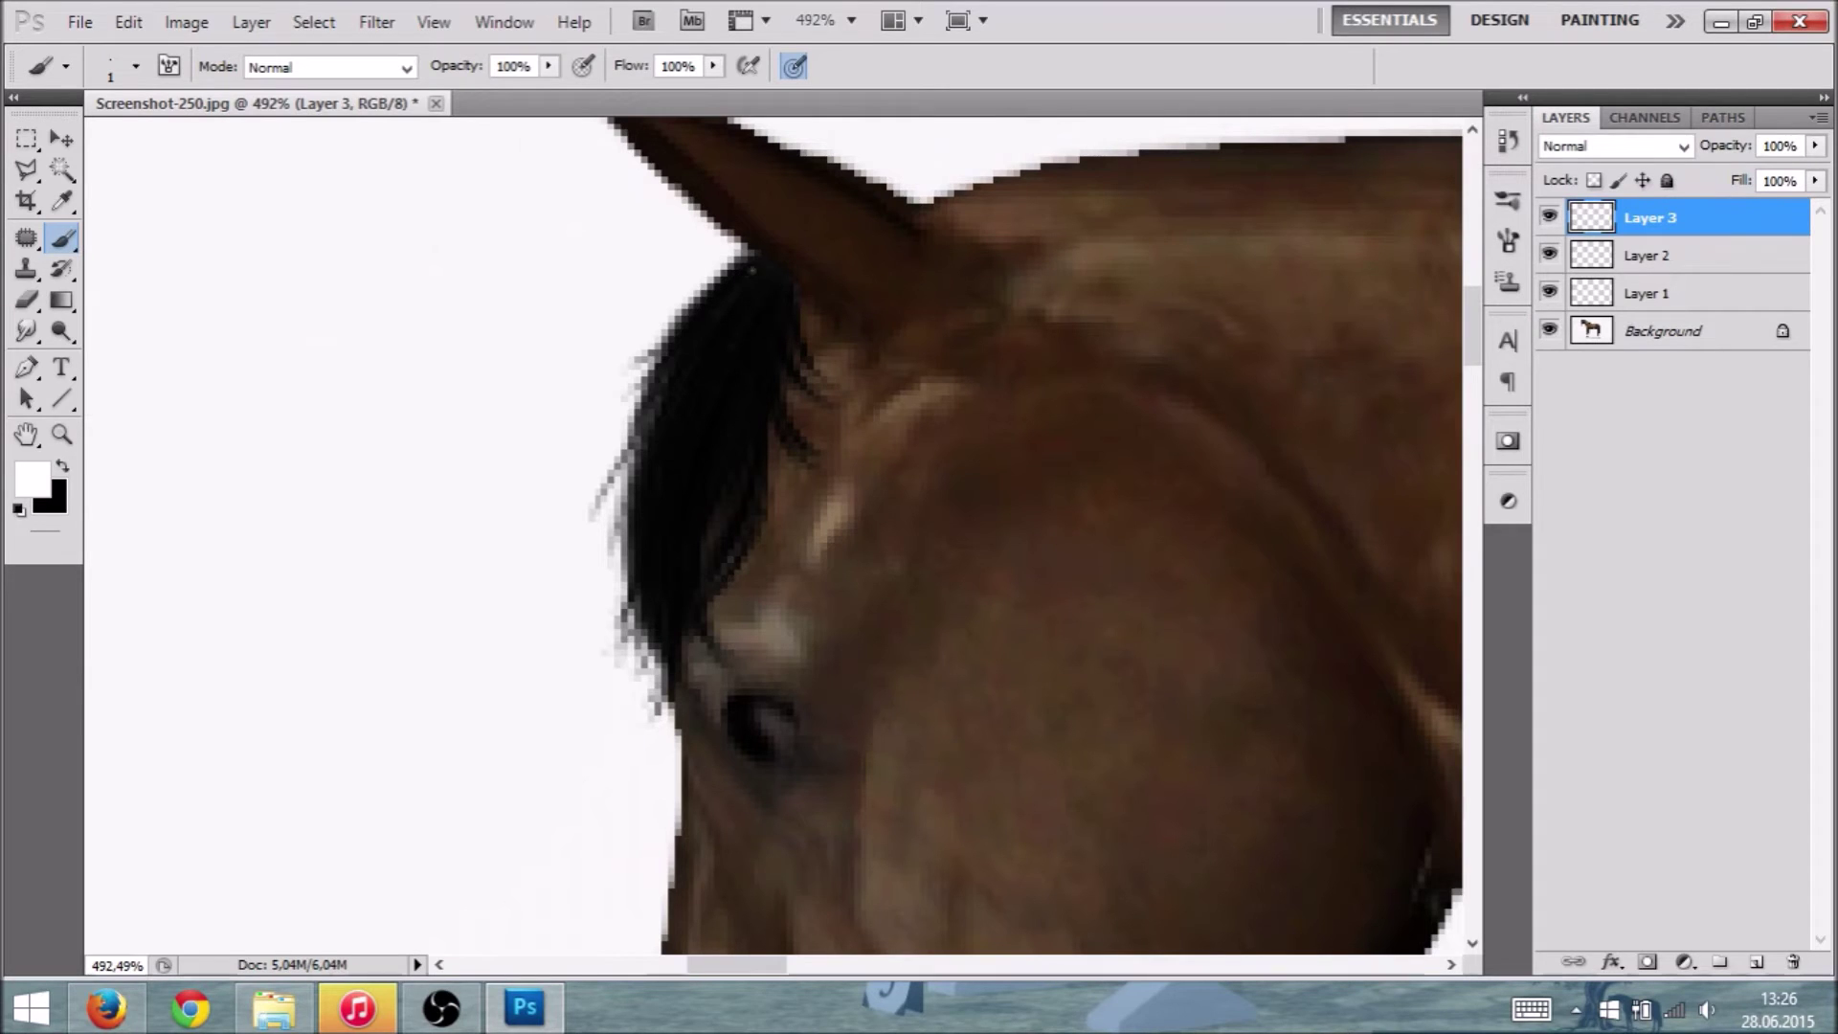
Step: Paint fine white highlight strands over the forelock from its root to the tip and inner edge with the 1 px brush
mouse_move(751, 277)
left_mouse_down()
mouse_move(668, 345)
mouse_move(646, 419)
left_mouse_up()
left_click_drag(725, 306, 622, 492)
left_click_drag(693, 366, 631, 567)
left_click_drag(693, 403, 642, 624)
left_click_drag(680, 482, 654, 651)
left_click_drag(689, 503, 666, 701)
left_click_drag(744, 324, 680, 468)
mouse_move(779, 297)
left_mouse_down()
mouse_move(761, 450)
mouse_move(840, 480)
left_mouse_up()
left_click_drag(745, 331, 729, 458)
mouse_move(761, 358)
left_mouse_down()
mouse_move(744, 488)
mouse_move(687, 606)
mouse_move(703, 541)
left_mouse_up()
left_click_drag(715, 393, 688, 635)
left_click_drag(735, 470, 676, 673)
Step: Reduce the opacity of the white highlight layer to 50%
scroll(806, 629, "down", 5)
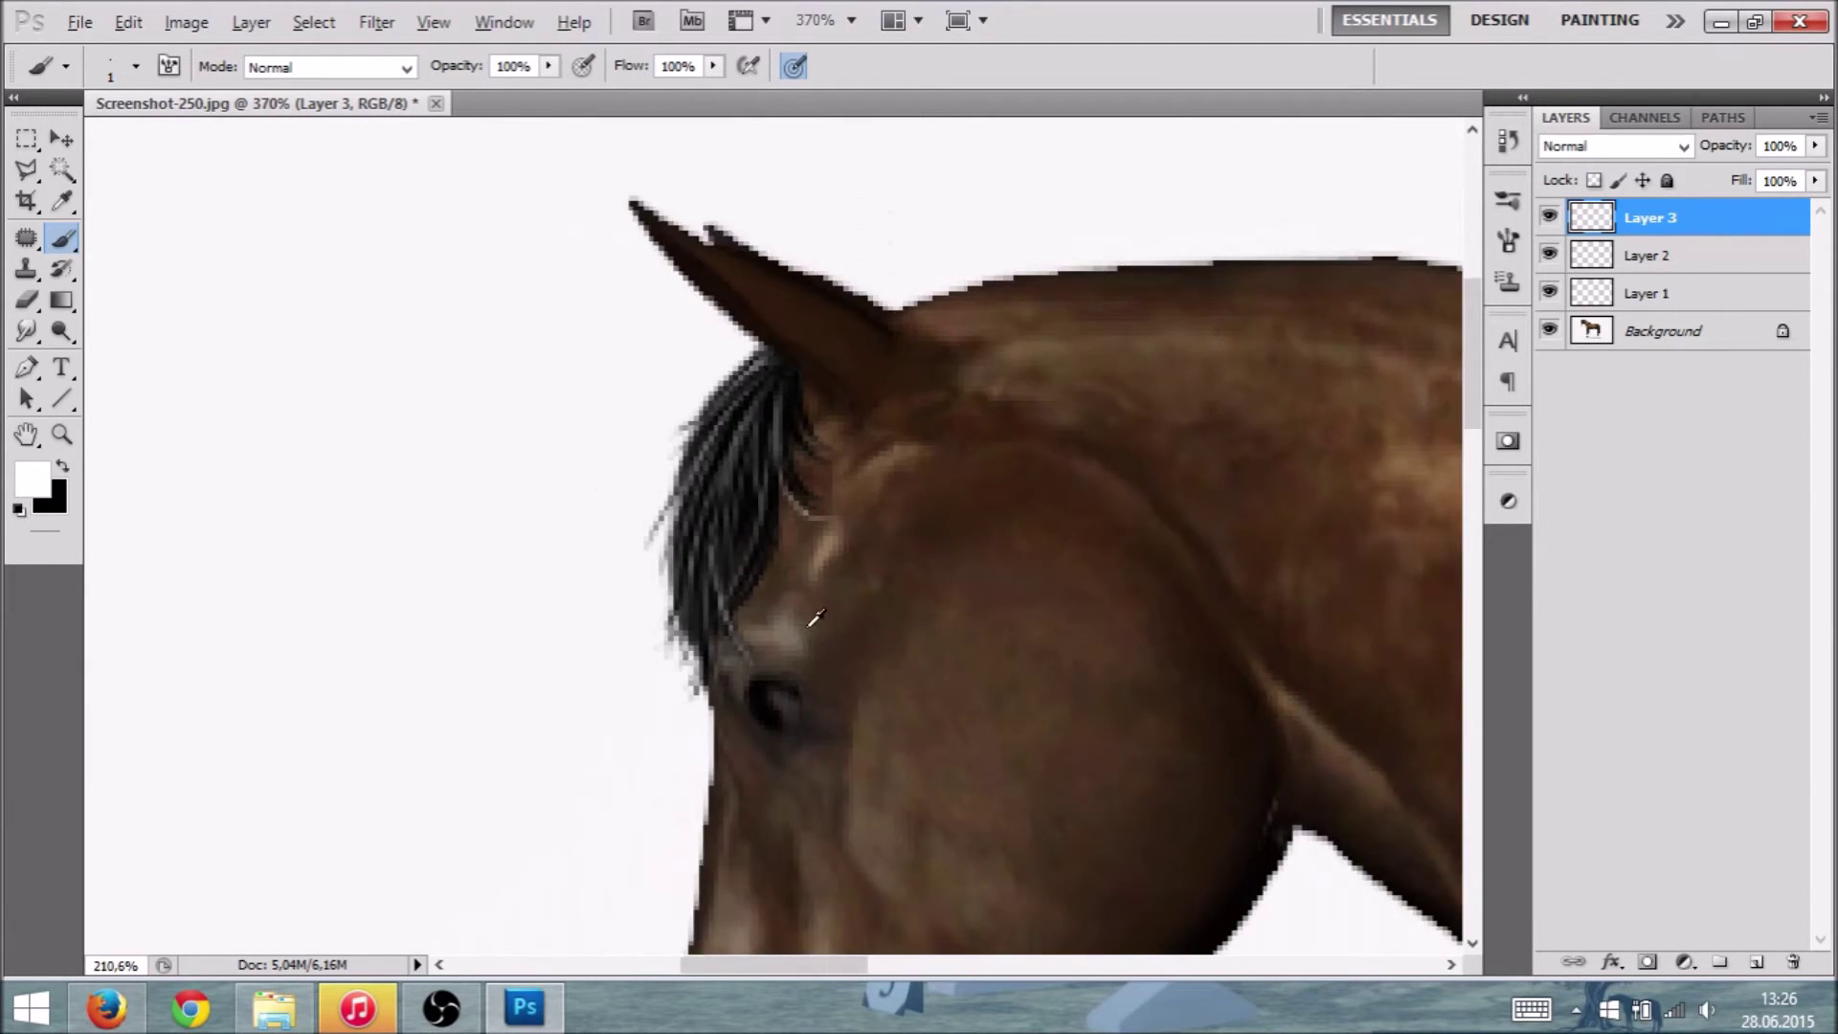
scroll(732, 517, "down", 3)
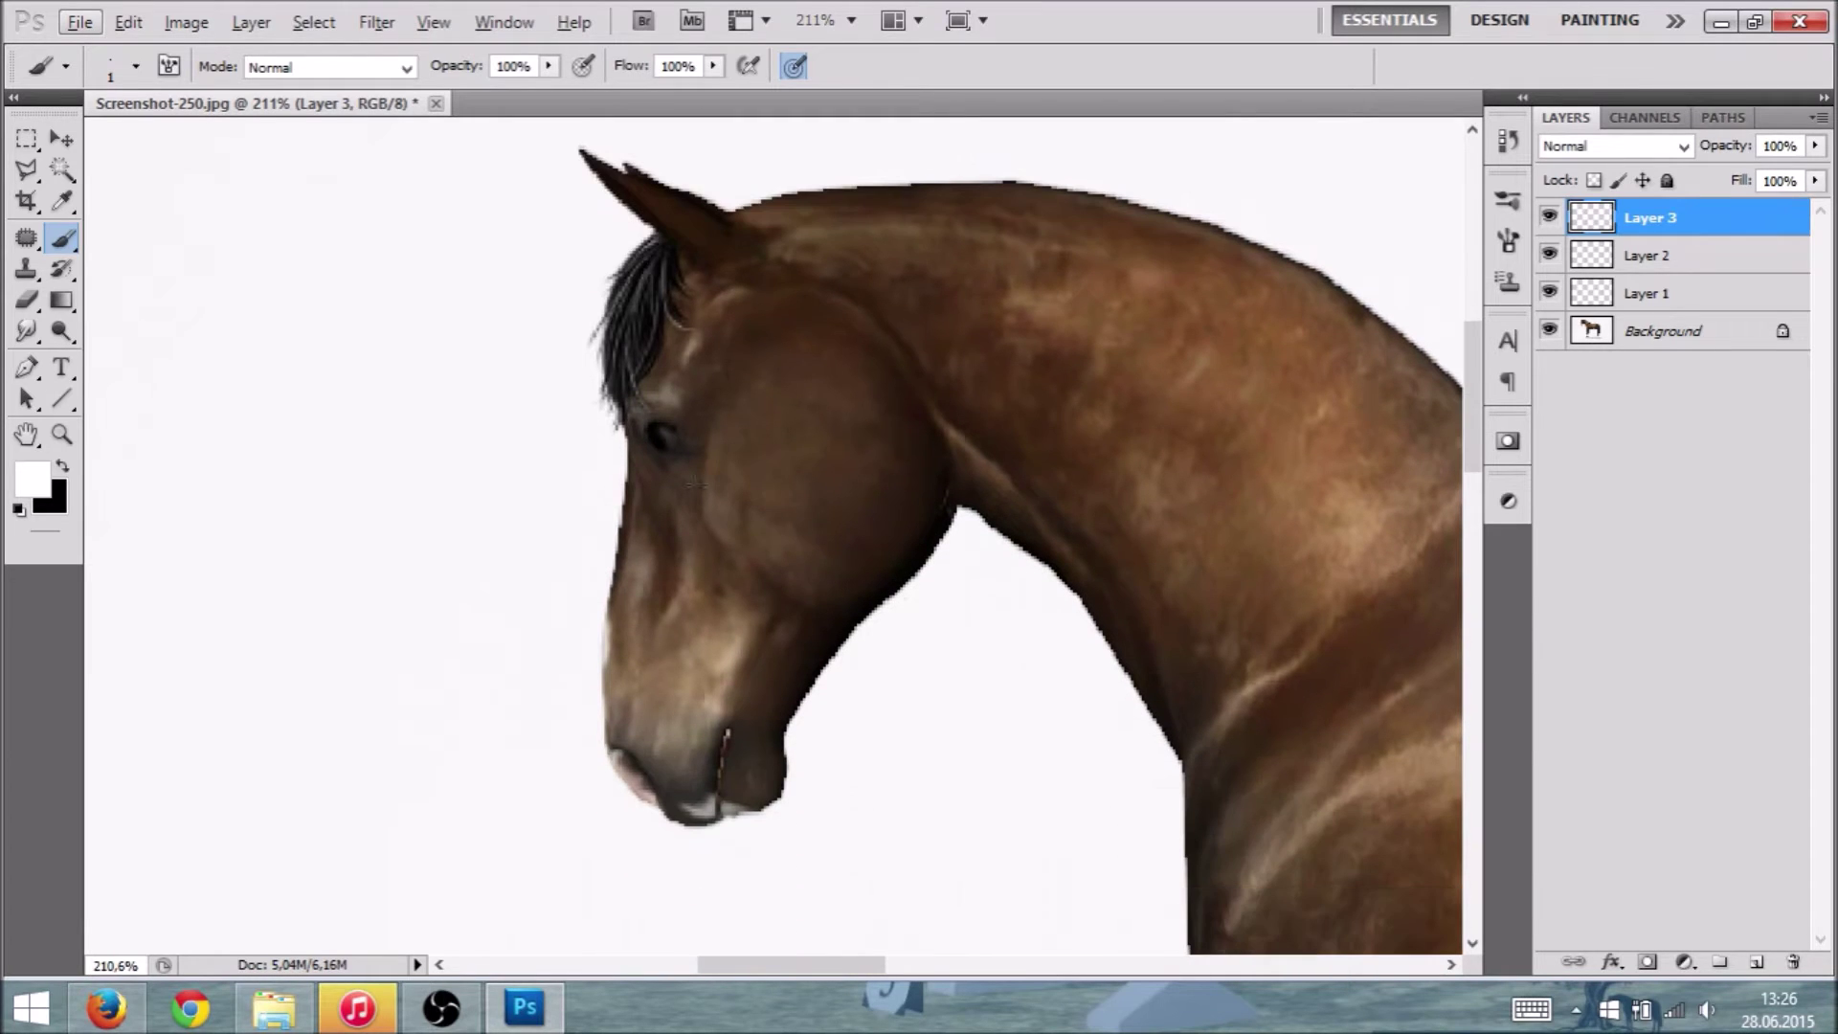
left_click(1815, 146)
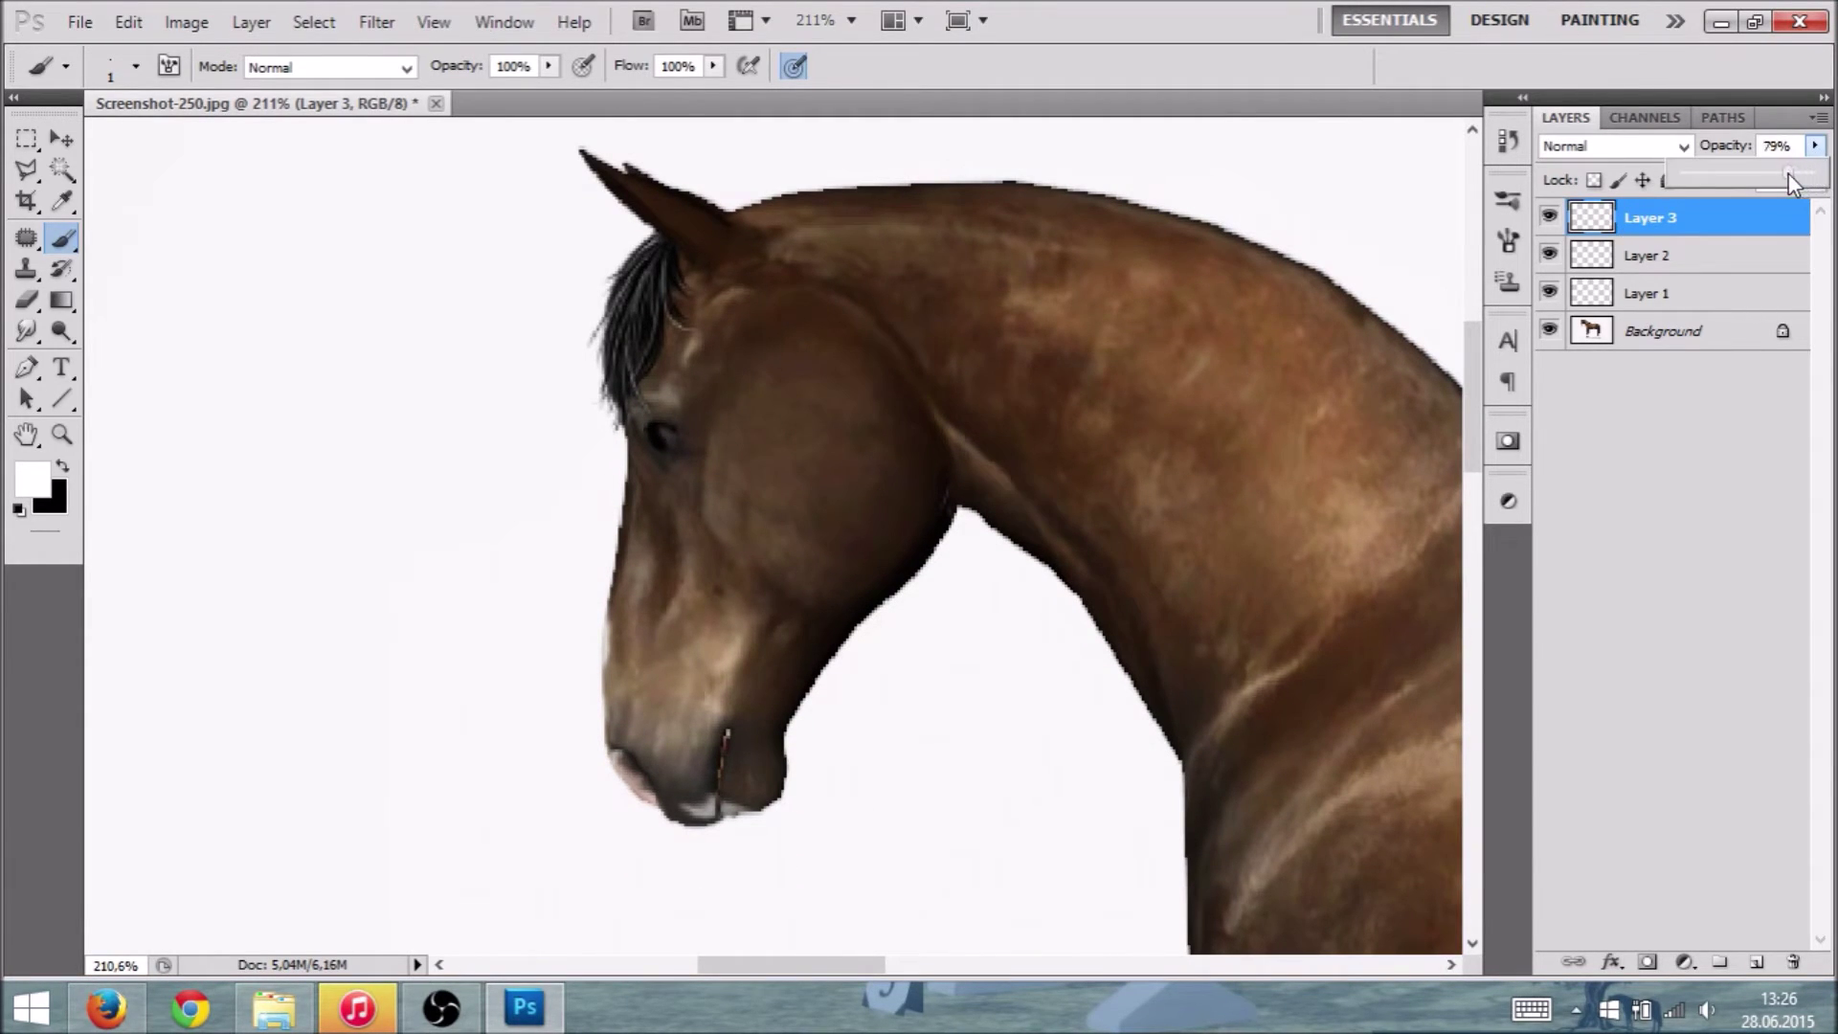
left_click_drag(1743, 182, 1736, 183)
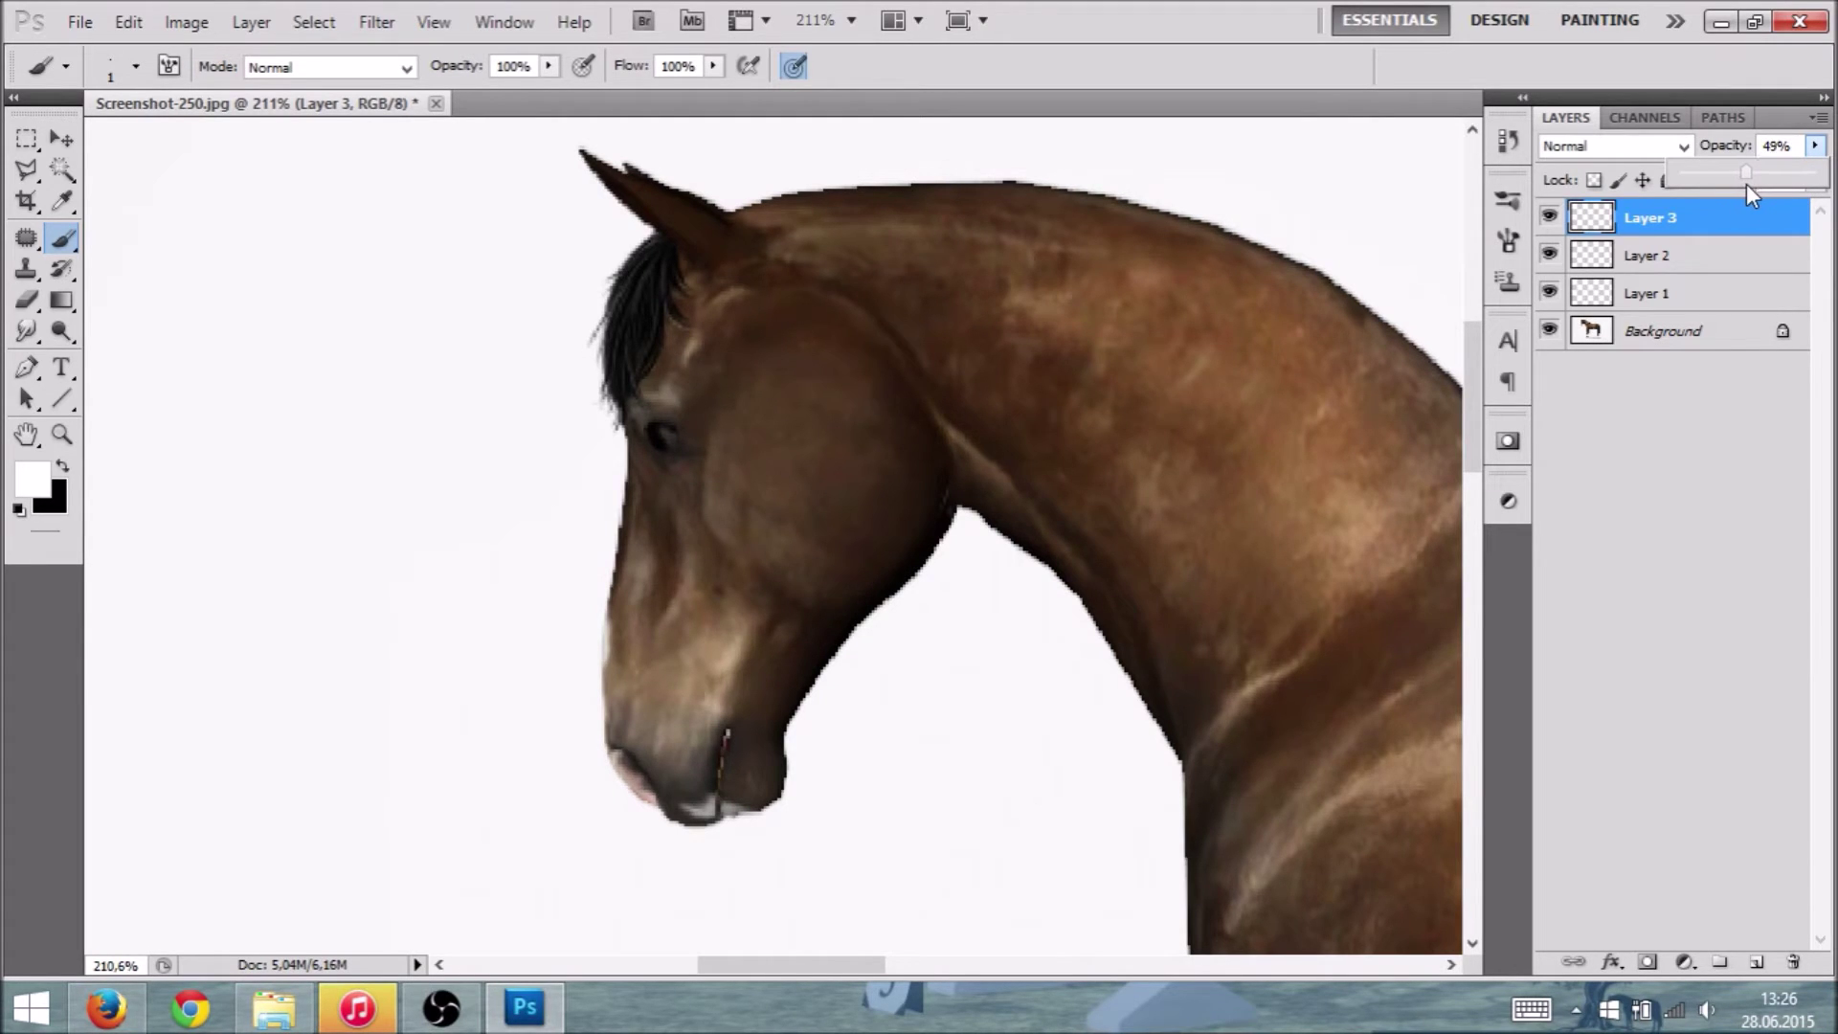
left_click(1614, 442)
left_click(1596, 227)
Step: Merge the three forelock hair layers into one while keeping the Background layer separate and visible
scroll(1031, 335, "down", 6)
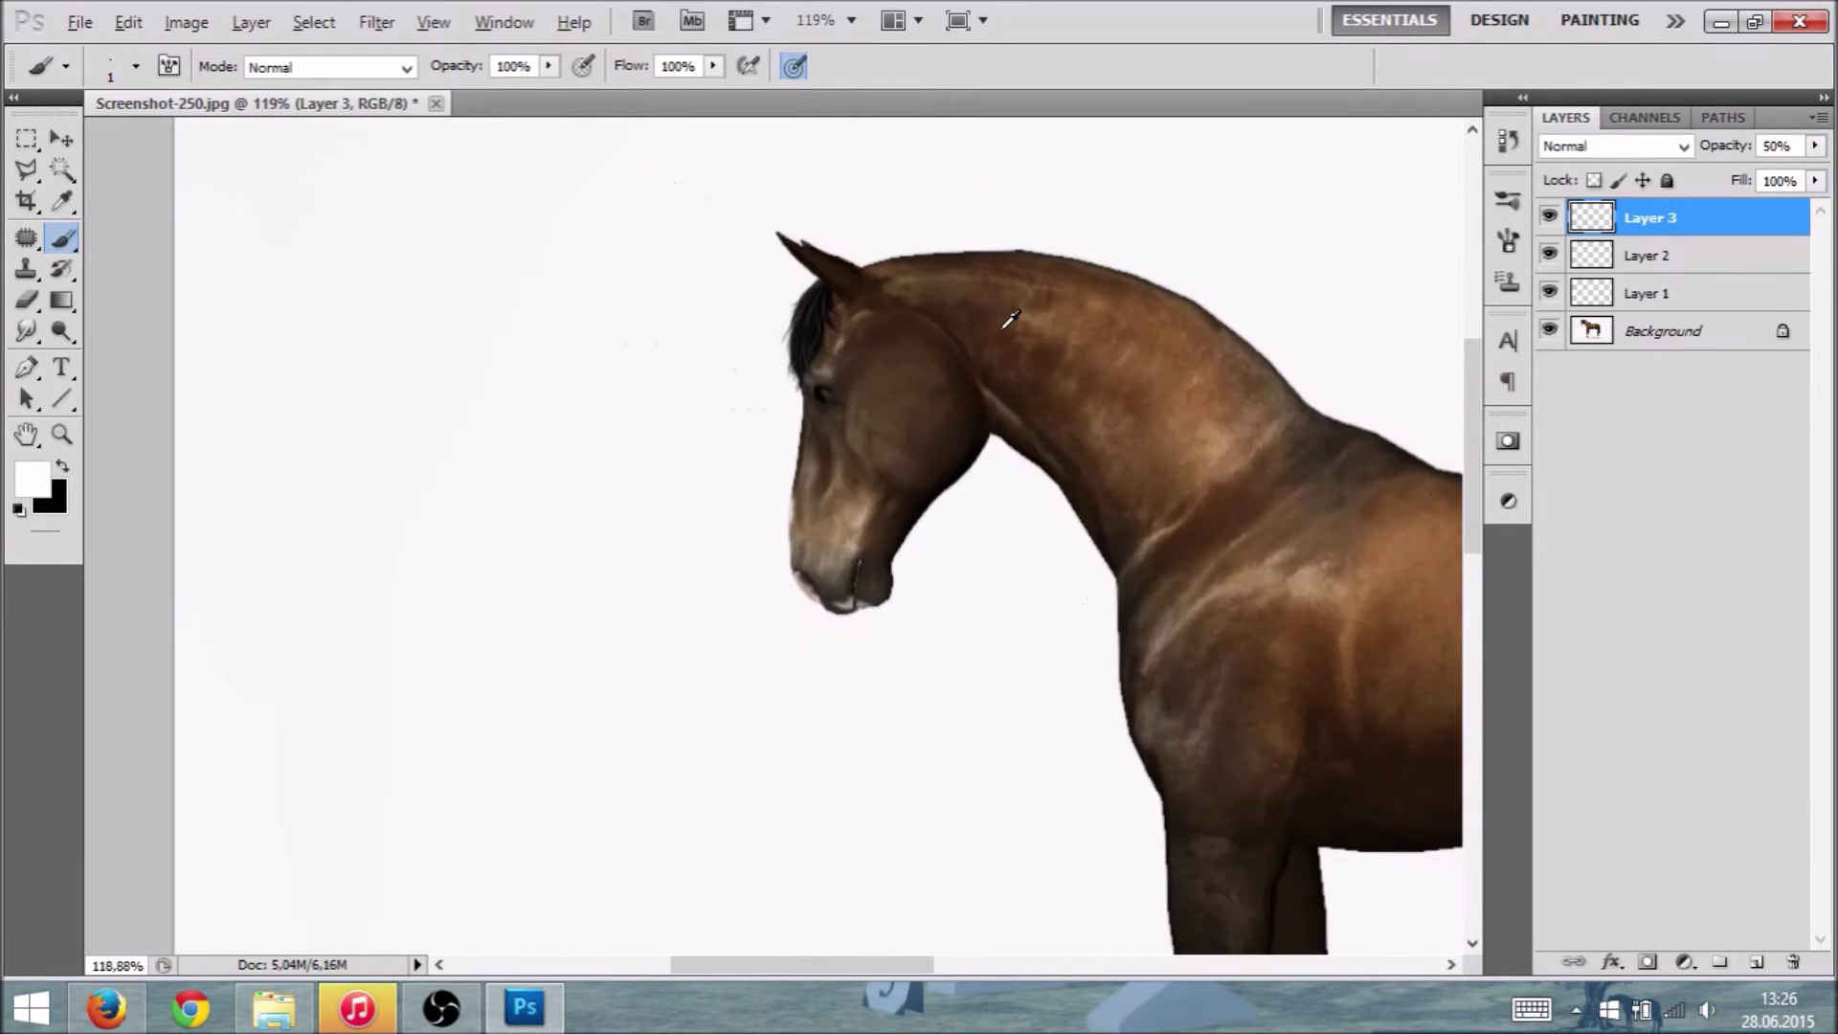
scroll(925, 328, "up", 4)
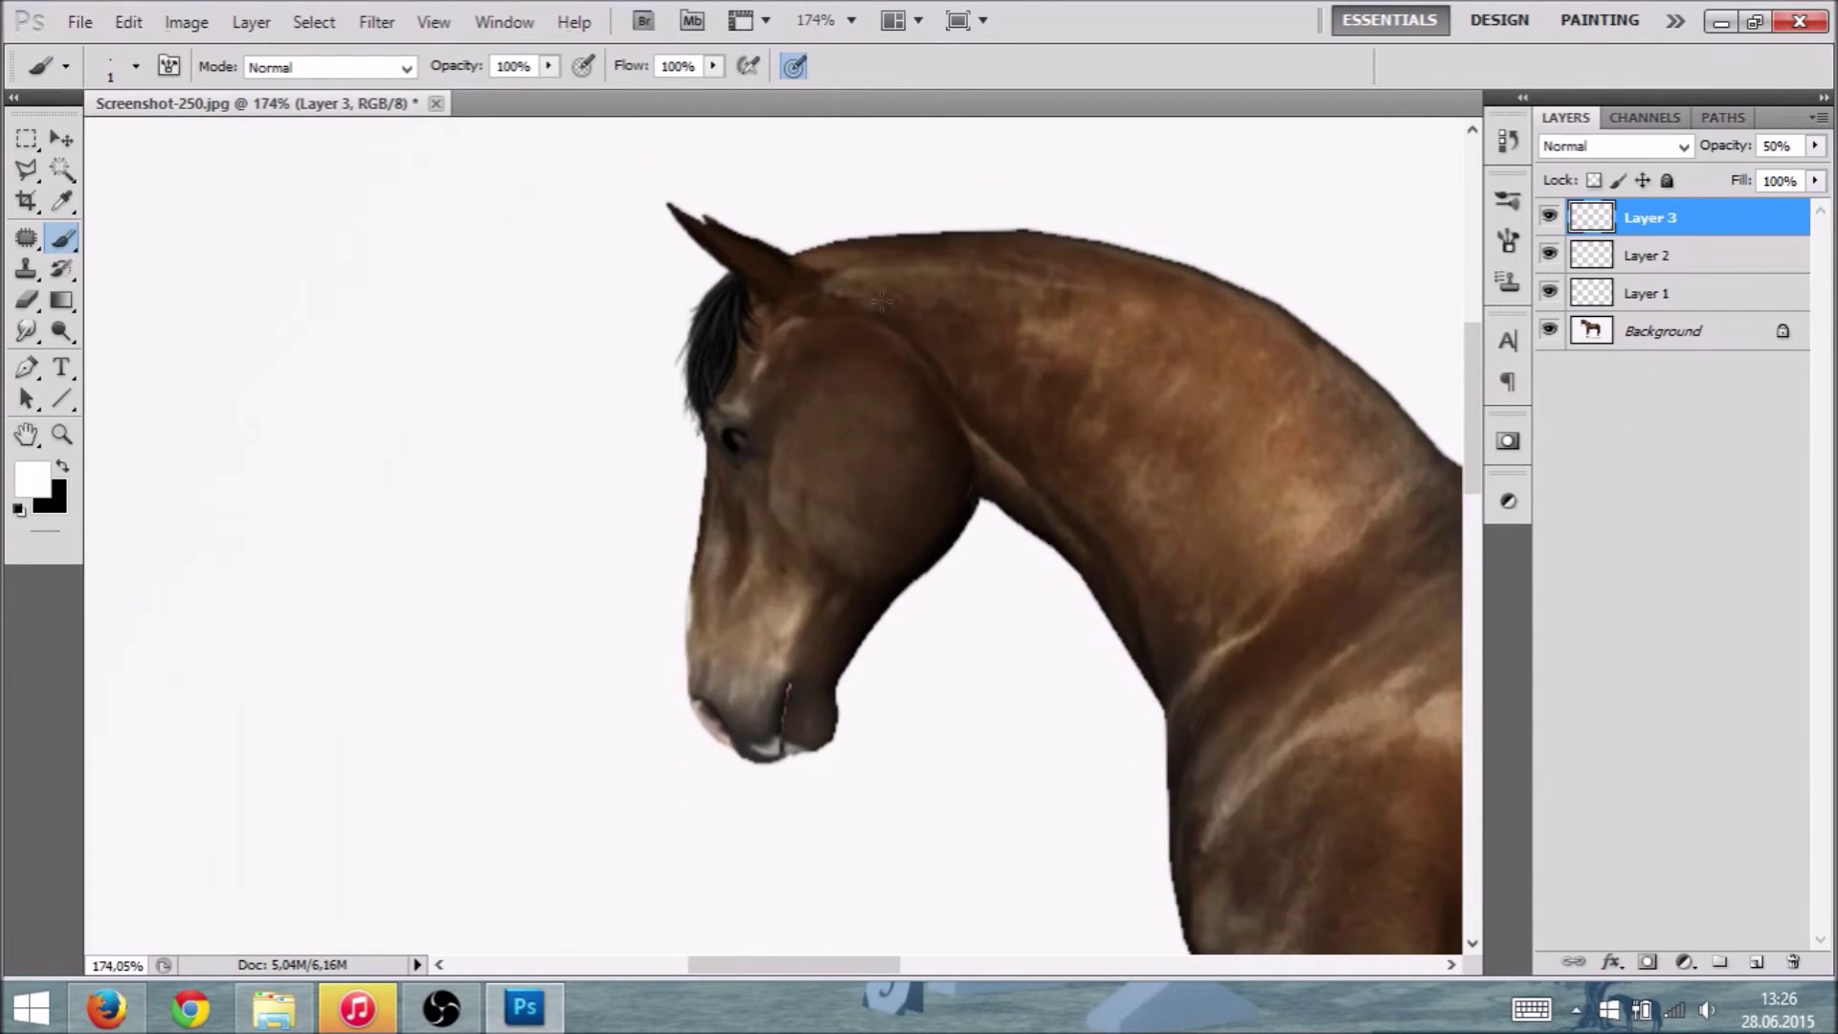
scroll(763, 311, "up", 4)
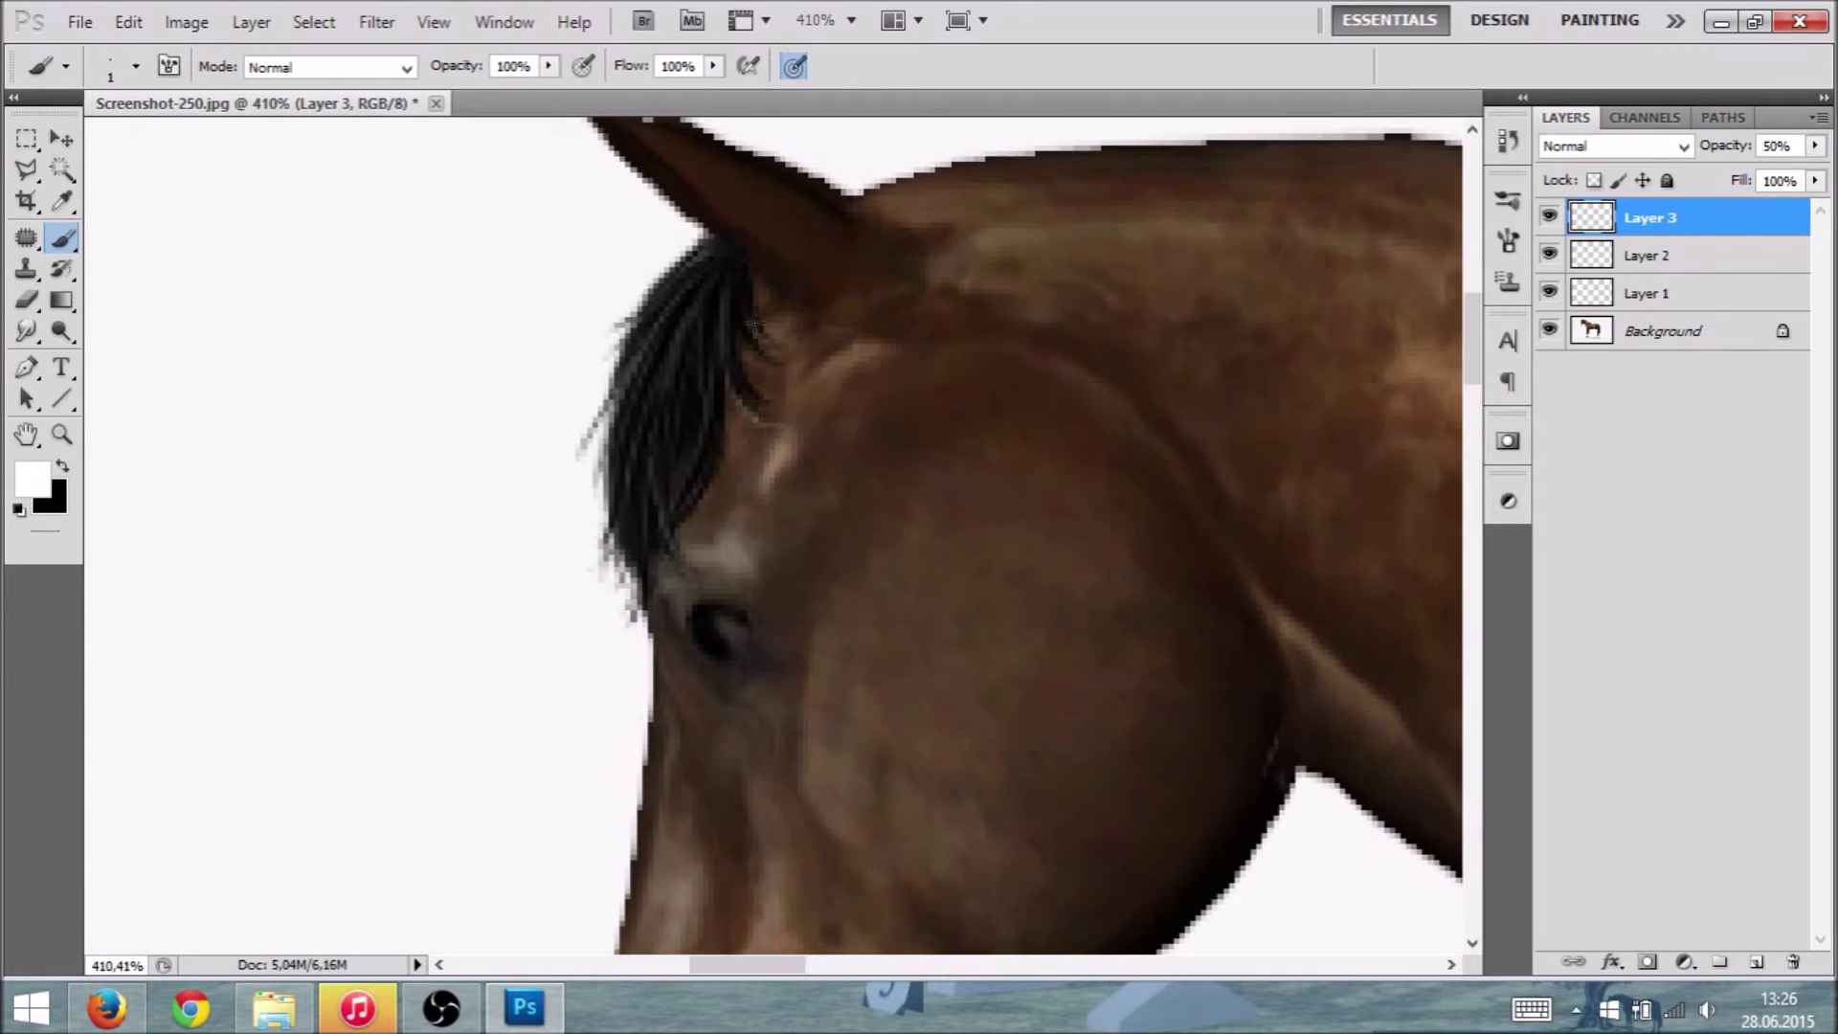
scroll(761, 318, "down", 6)
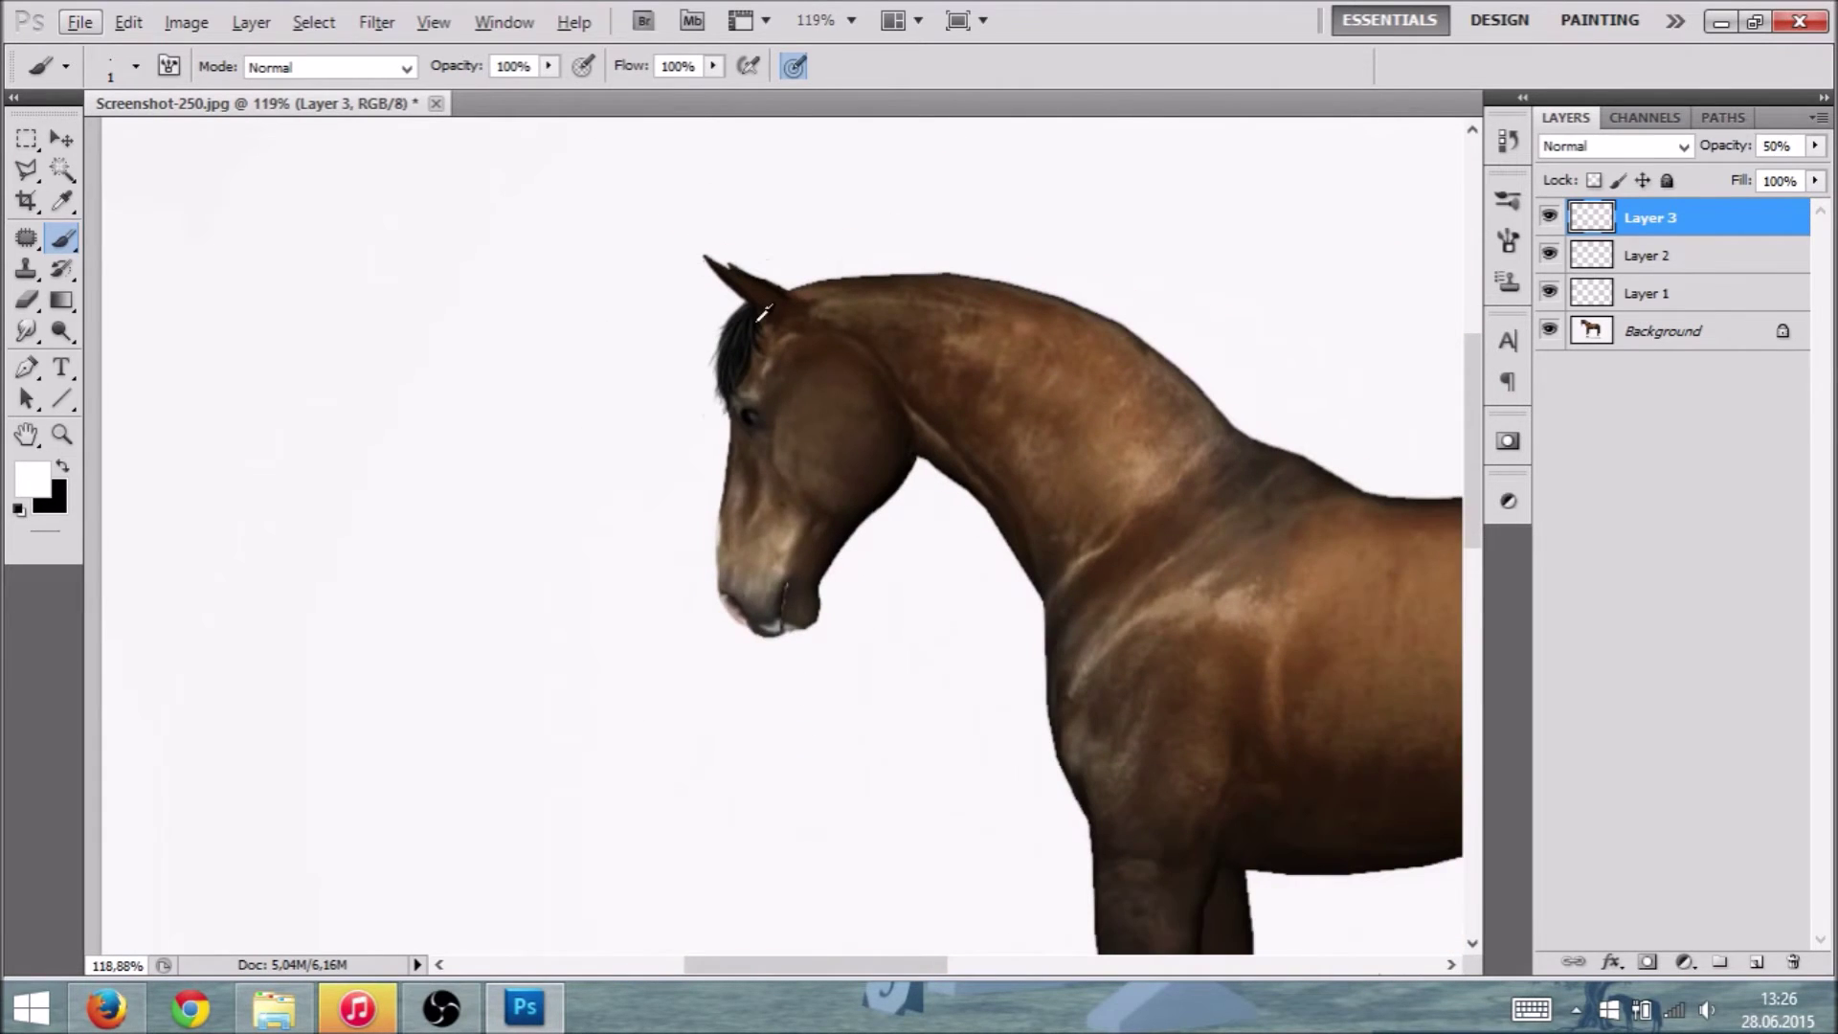
scroll(761, 320, "right", 2)
scroll(806, 328, "up", 5)
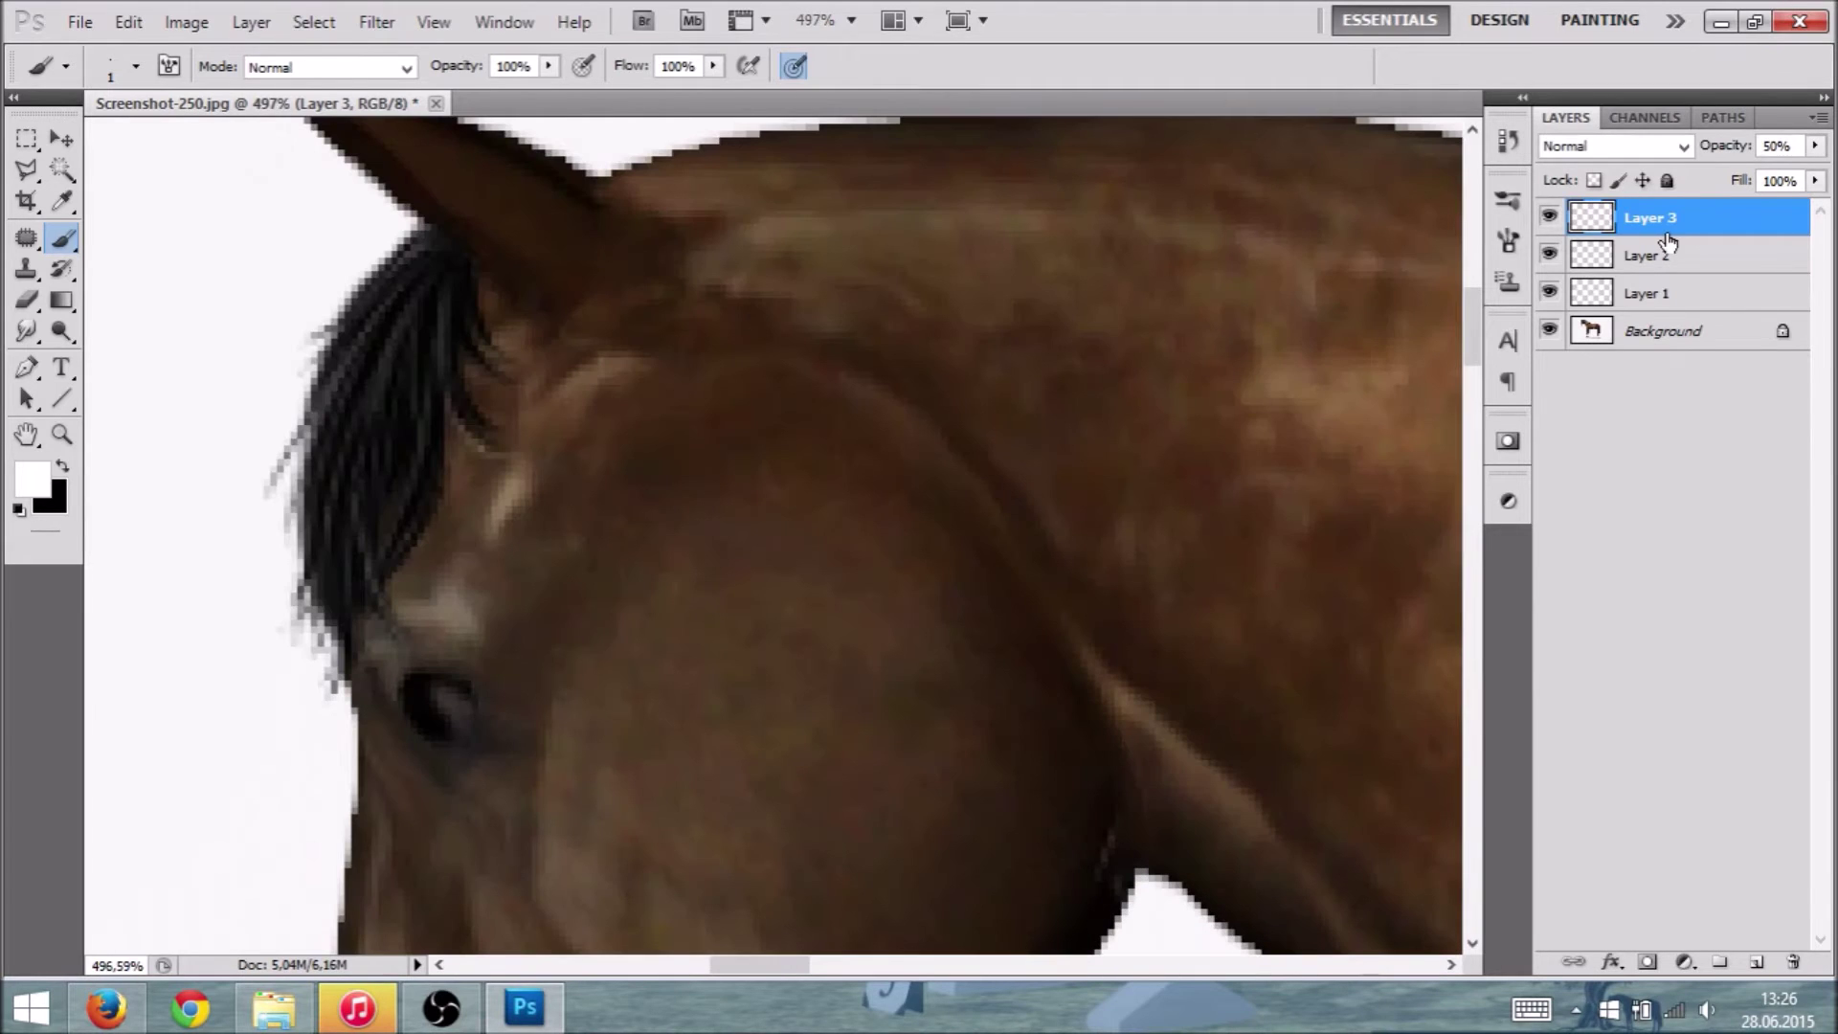
right_click(1668, 239)
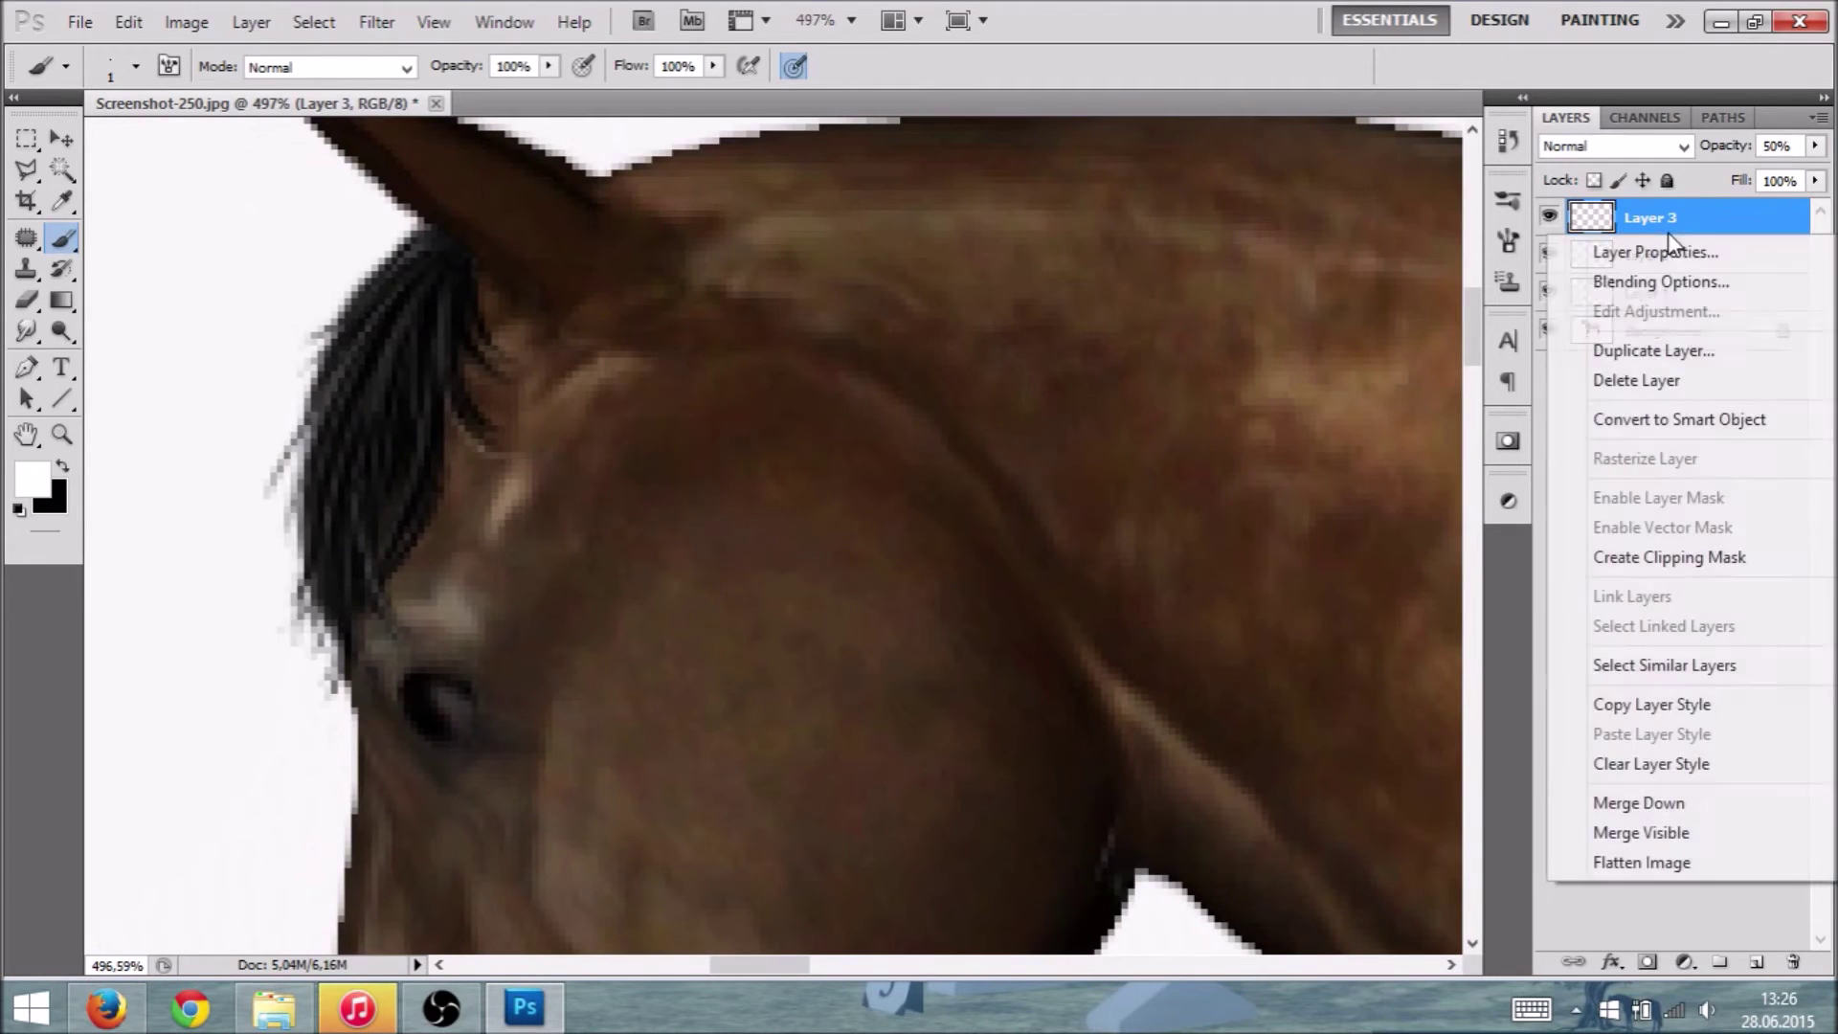
left_click(1549, 330)
right_click(1623, 221)
left_click(1627, 809)
left_click(1549, 255)
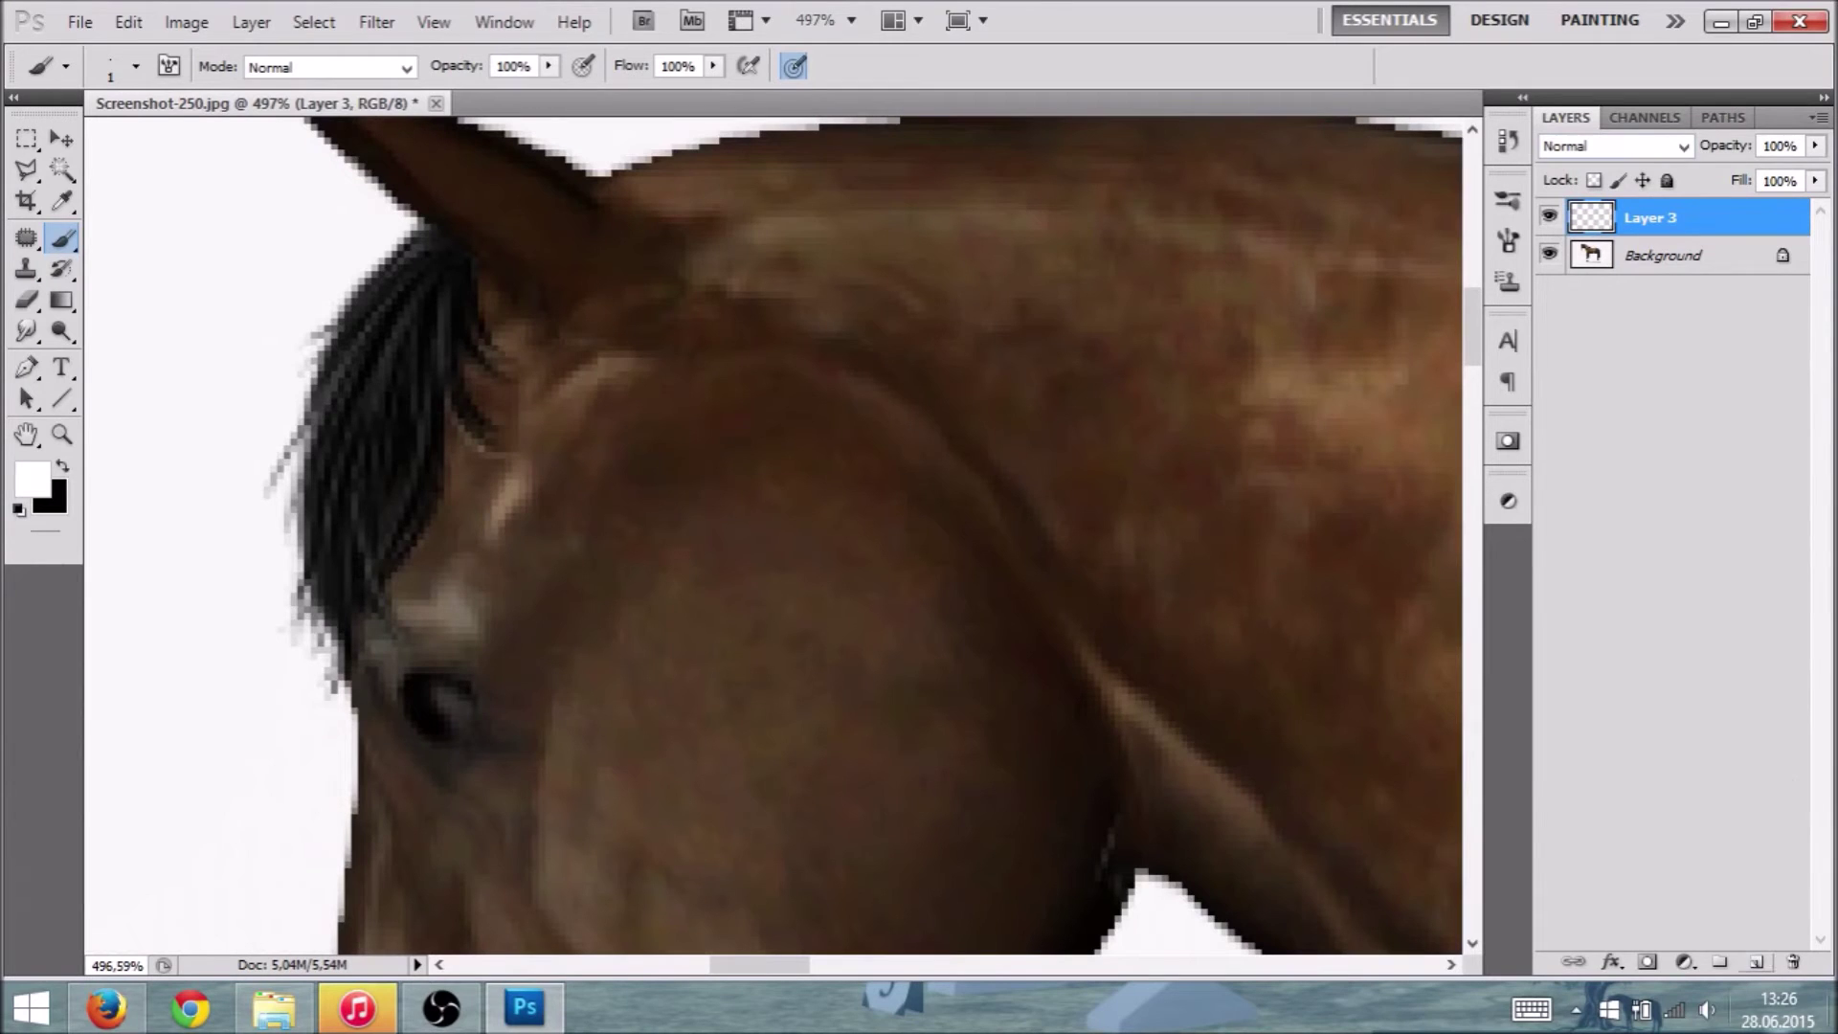
Step: Add a new layer above the merged forelock layer and set the brush size to 5 px
left_click(1755, 962)
scroll(829, 388, "down", 6)
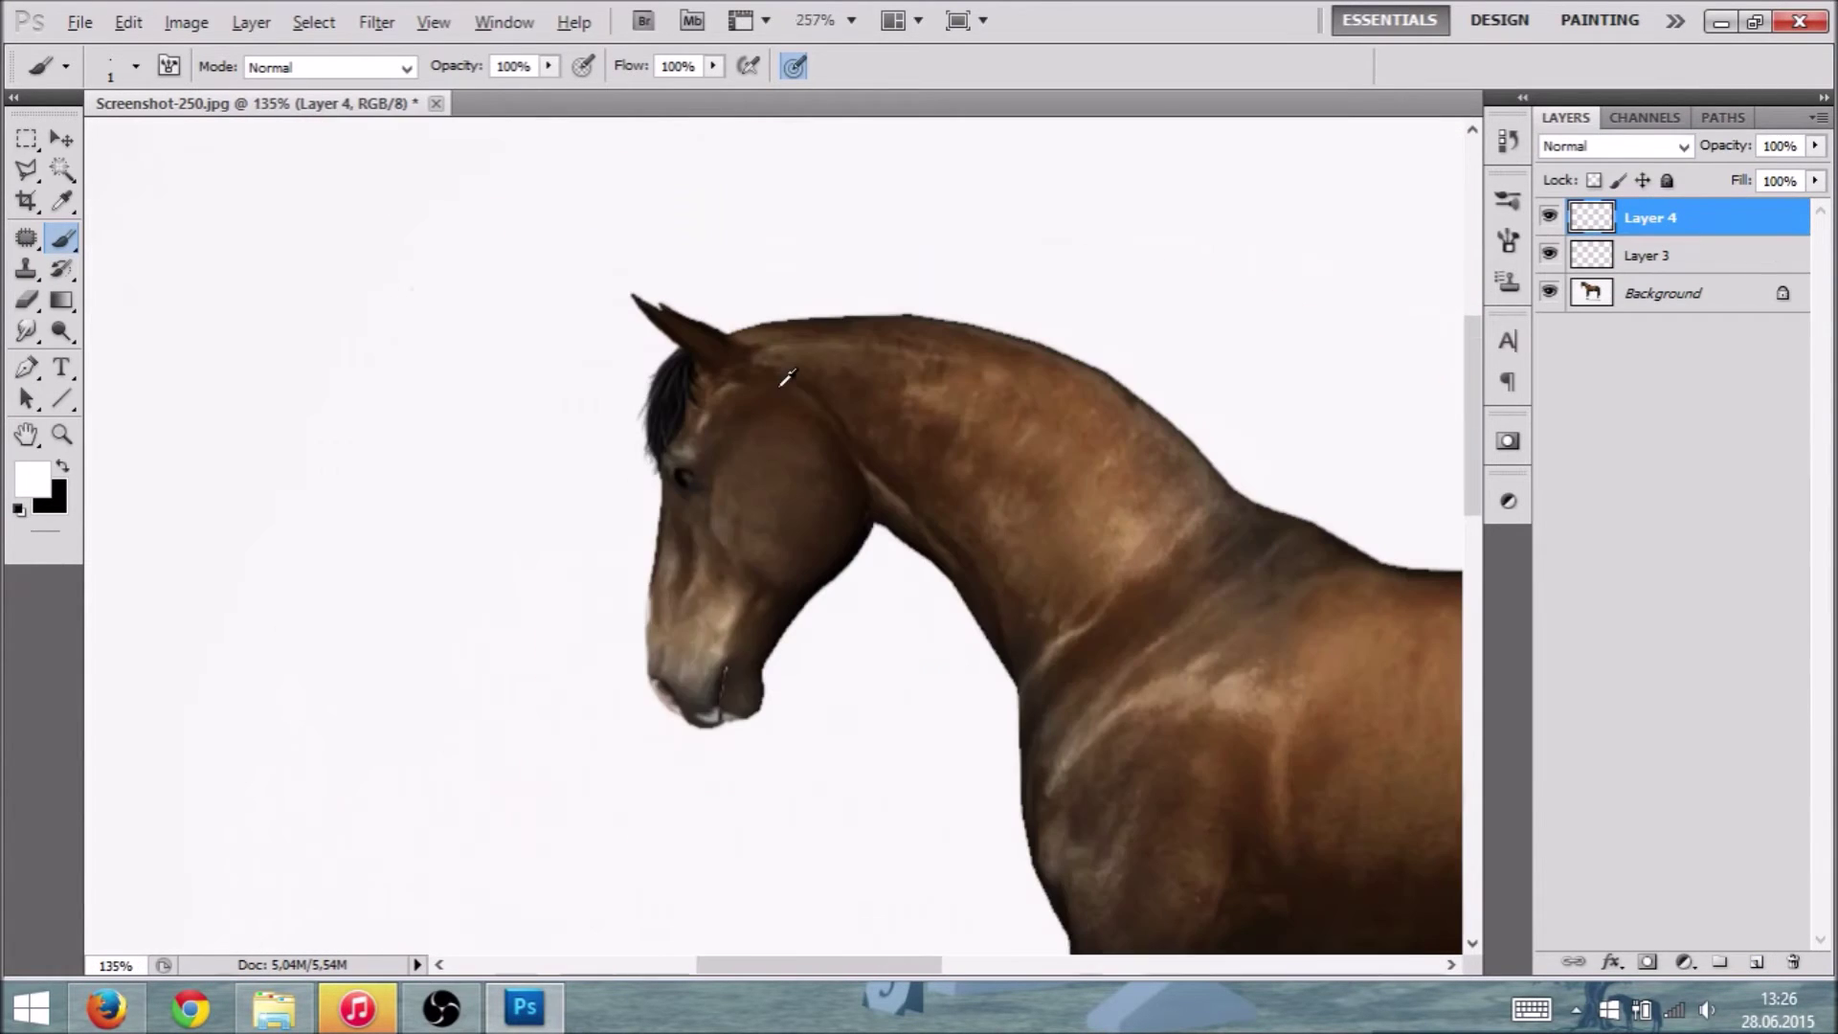
scroll(616, 311, "up", 5)
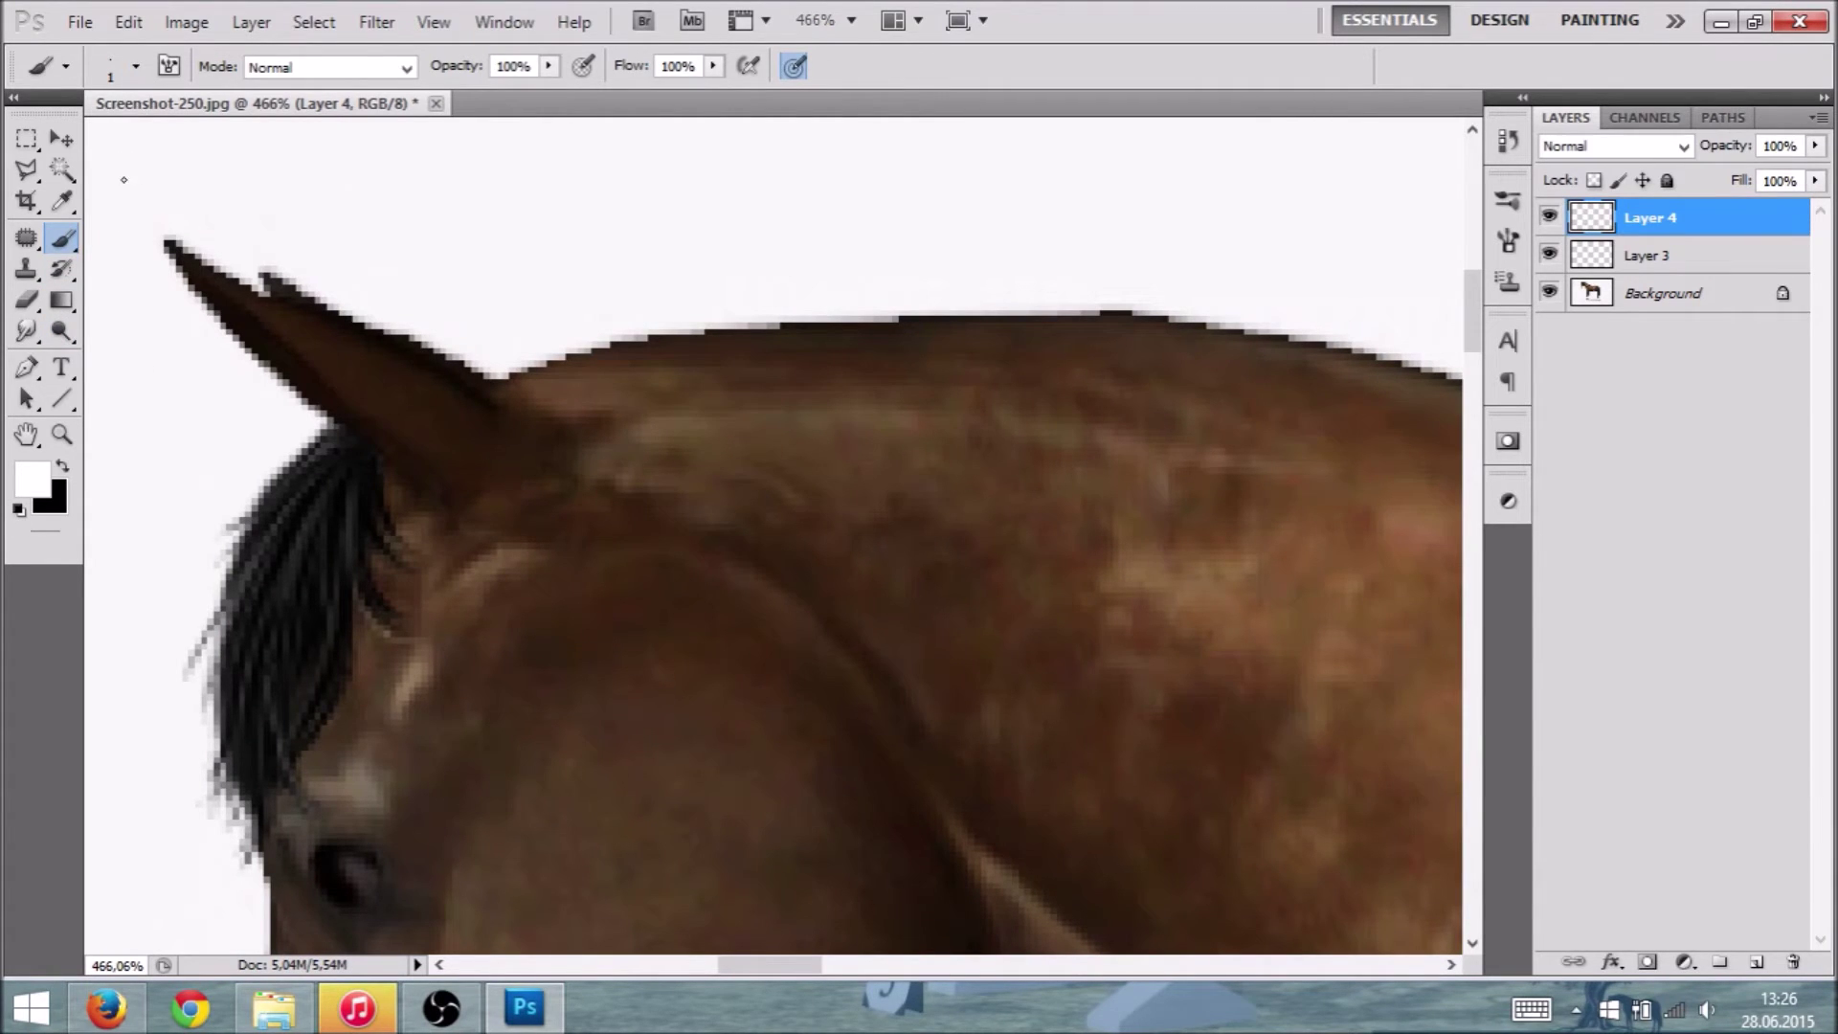
left_click(136, 66)
left_click_drag(44, 137, 48, 140)
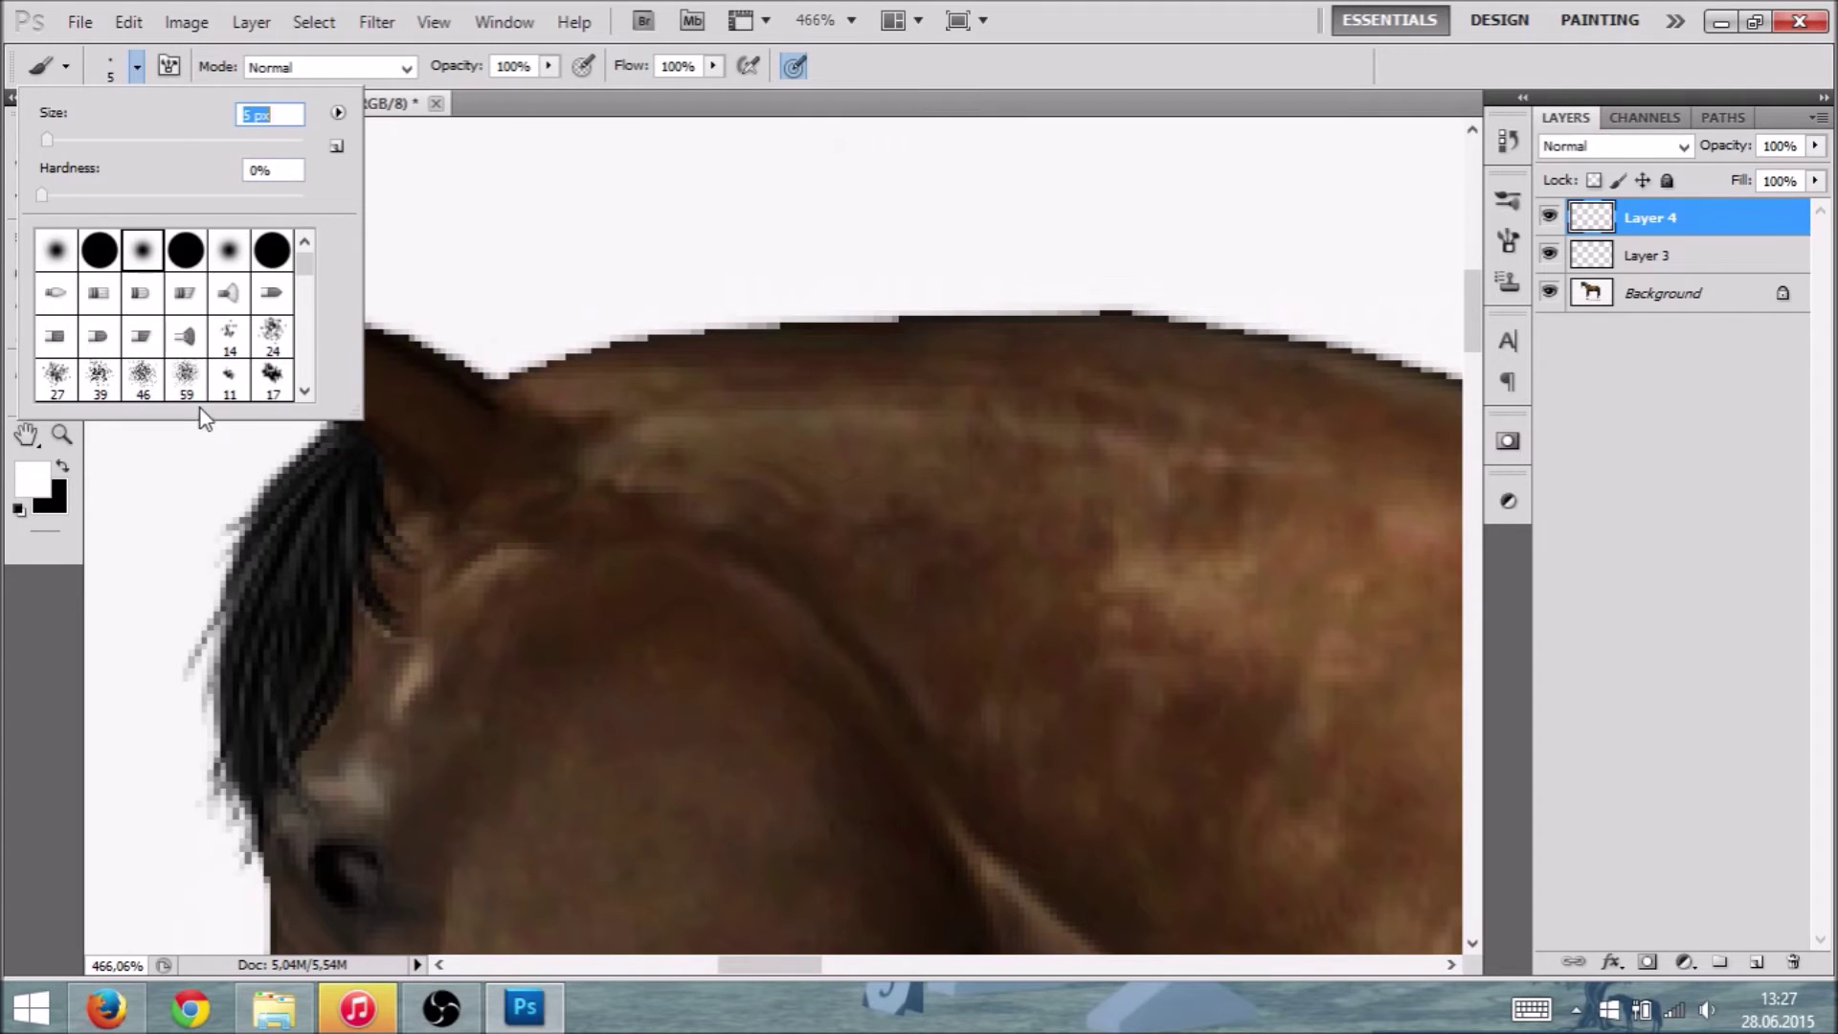
Step: Set the foreground colour to near-black 080808
left_click(42, 487)
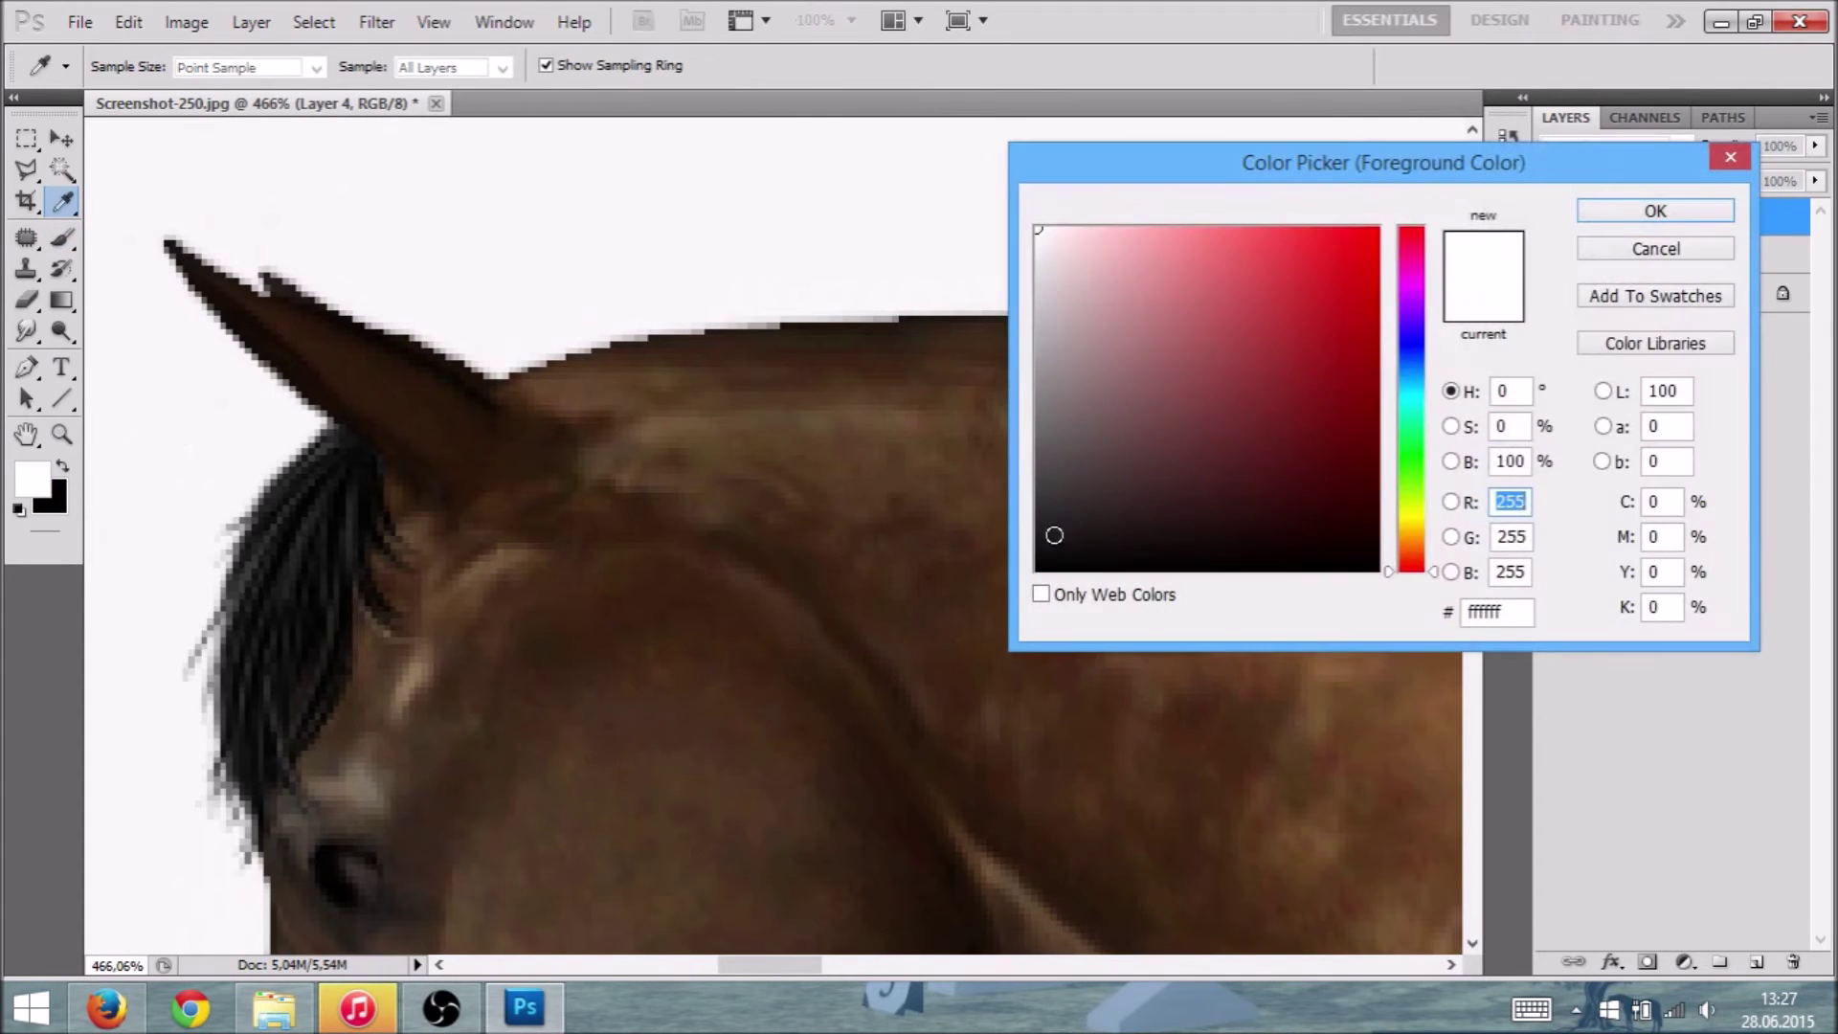
left_click(1034, 555)
left_click(1036, 560)
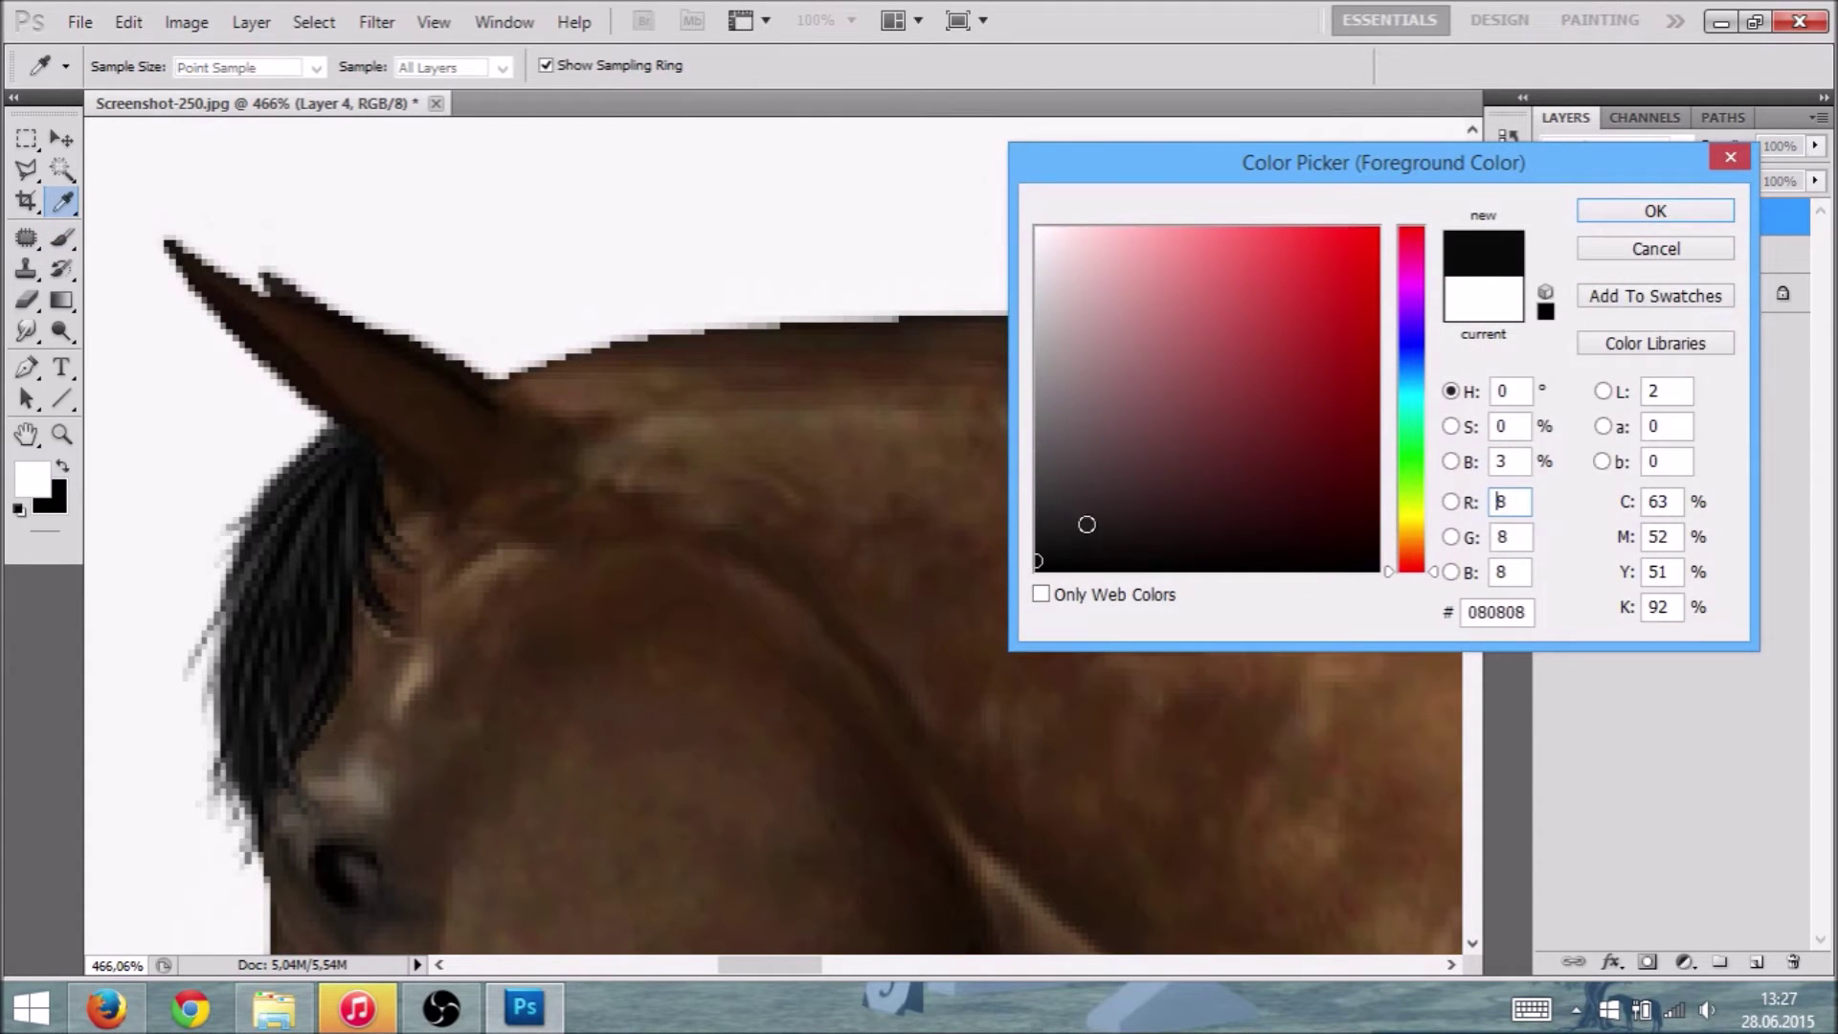
left_click(1637, 212)
Step: Outline the mane section along the neck crest behind the ears and sketch the jagged strand ends of its lower edge
mouse_move(492, 381)
left_mouse_down()
mouse_move(571, 340)
mouse_move(513, 376)
mouse_move(795, 291)
mouse_move(945, 297)
left_mouse_up()
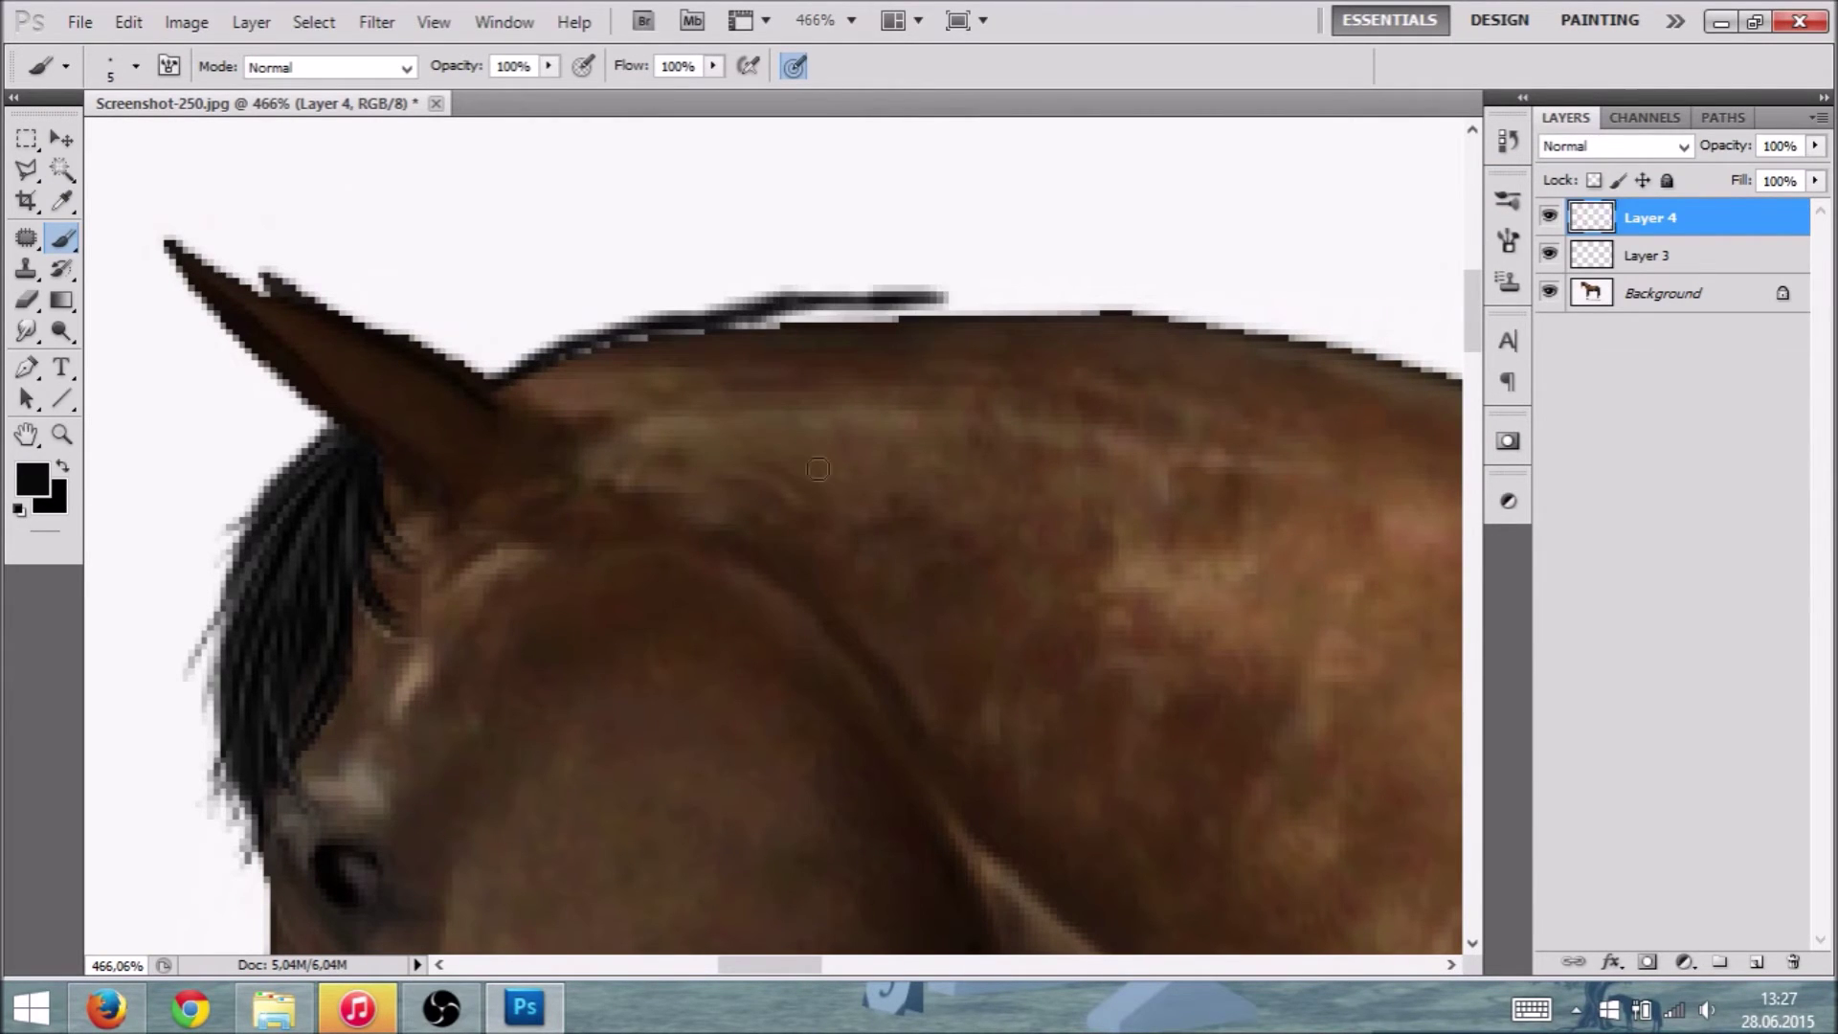
left_click_drag(781, 965, 796, 967)
mouse_move(720, 304)
left_mouse_down()
mouse_move(886, 299)
mouse_move(1009, 327)
mouse_move(995, 533)
mouse_move(952, 417)
mouse_move(860, 438)
mouse_move(844, 527)
left_mouse_up()
mouse_move(333, 365)
left_mouse_down()
mouse_move(416, 432)
mouse_move(448, 420)
mouse_move(493, 467)
left_mouse_up()
mouse_move(483, 394)
left_mouse_down()
mouse_move(531, 490)
mouse_move(505, 435)
mouse_move(561, 458)
mouse_move(498, 387)
mouse_move(575, 428)
mouse_move(586, 508)
left_mouse_up()
mouse_move(564, 407)
left_mouse_down()
mouse_move(598, 493)
mouse_move(622, 479)
mouse_move(636, 508)
left_mouse_up()
left_click_drag(605, 354, 703, 474)
mouse_move(694, 369)
left_mouse_down()
mouse_move(701, 502)
mouse_move(751, 452)
left_mouse_up()
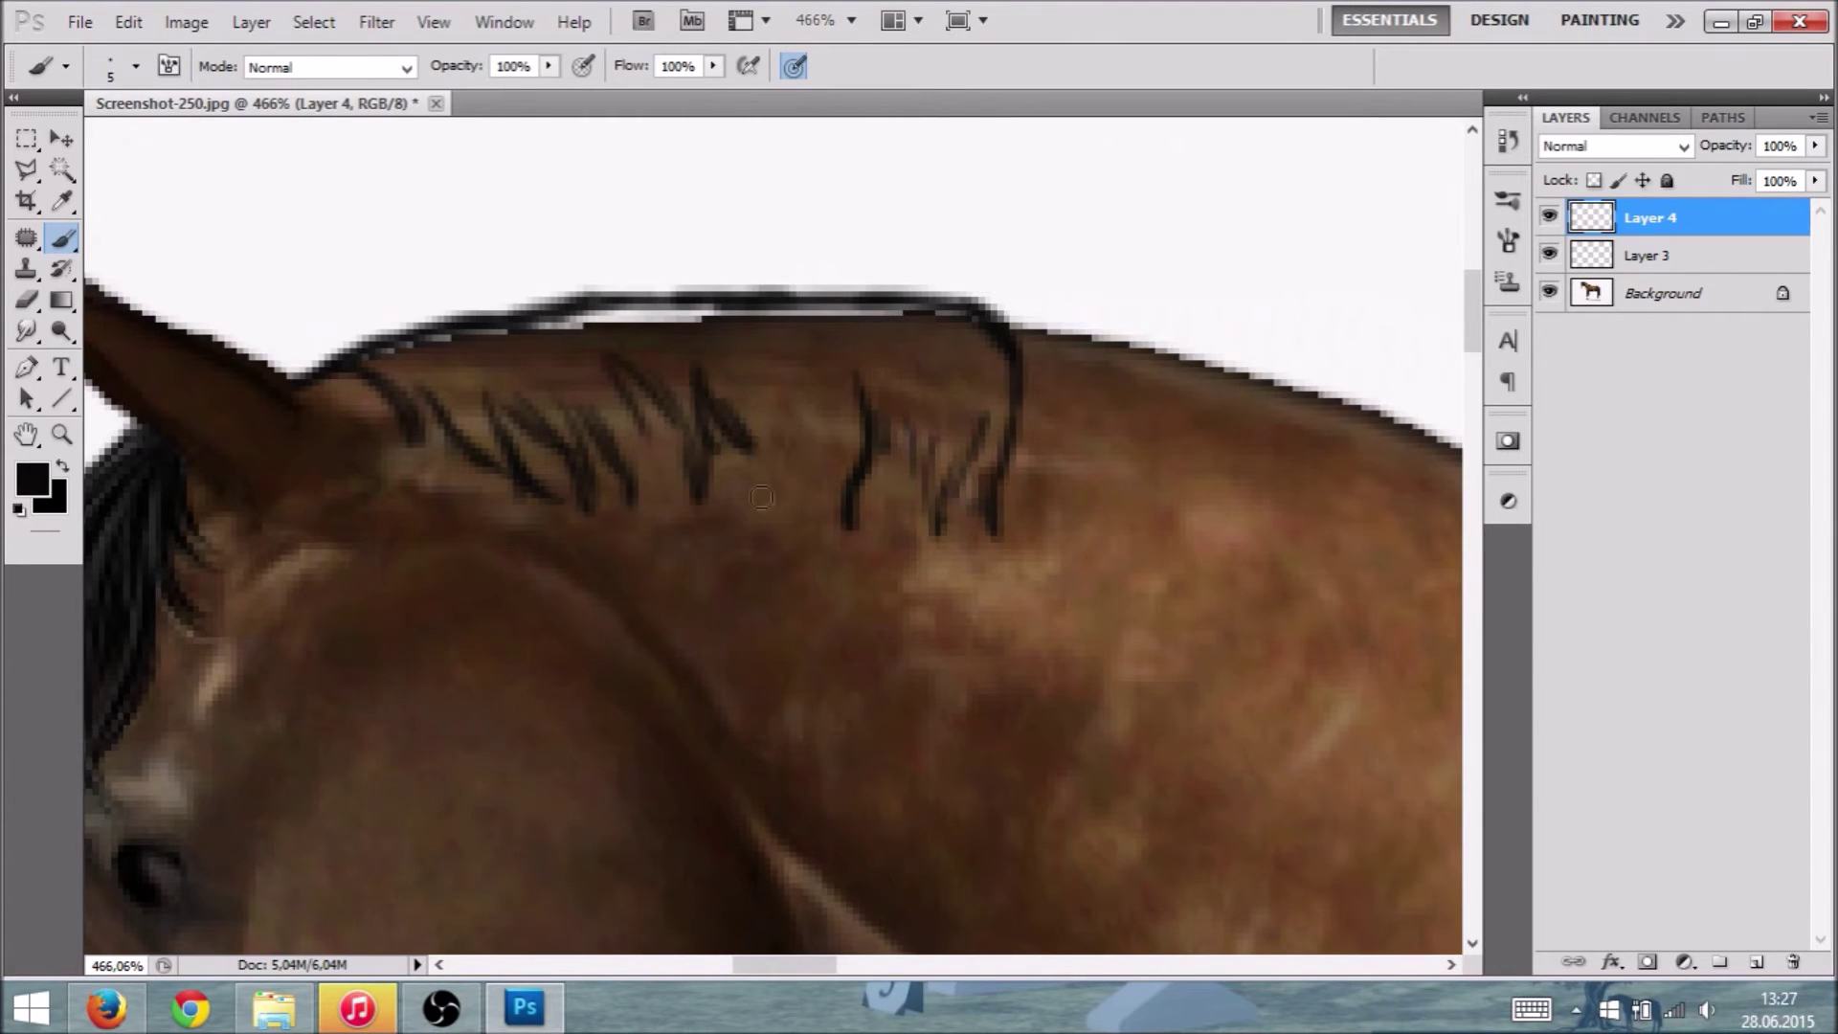
mouse_move(732, 362)
left_mouse_down()
mouse_move(766, 493)
mouse_move(804, 450)
left_mouse_up()
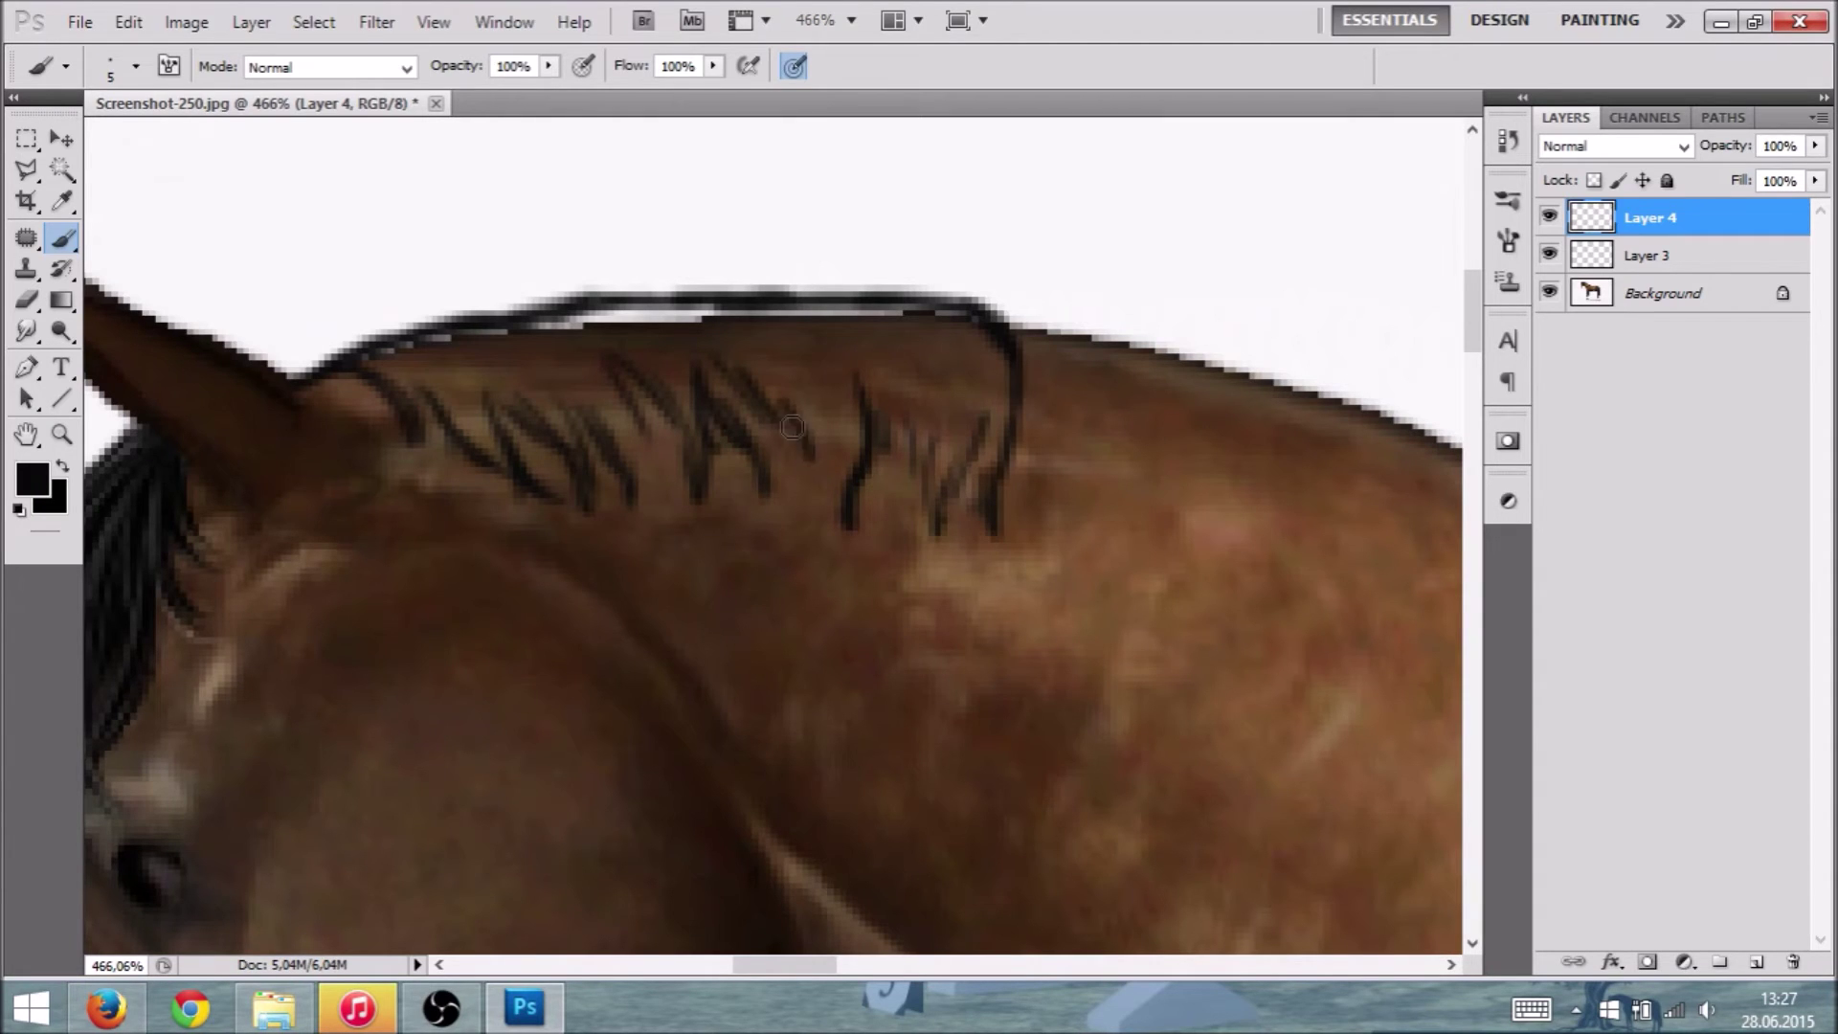
left_click_drag(819, 349, 855, 524)
left_click_drag(779, 346, 812, 504)
Step: Fill the outlined mane section with overlapping near-black strands running from the crest down to the strand ends
mouse_move(380, 360)
left_mouse_down()
mouse_move(421, 356)
mouse_move(516, 466)
left_mouse_up()
mouse_move(450, 335)
left_mouse_down()
mouse_move(522, 474)
mouse_move(531, 421)
mouse_move(502, 421)
mouse_move(524, 391)
mouse_move(577, 450)
left_mouse_up()
left_click_drag(505, 373, 564, 469)
mouse_move(517, 335)
left_mouse_down()
mouse_move(608, 445)
mouse_move(584, 383)
mouse_move(661, 443)
mouse_move(622, 359)
mouse_move(639, 400)
left_mouse_up()
left_click_drag(572, 311, 685, 436)
mouse_move(627, 330)
left_mouse_down()
mouse_move(698, 445)
mouse_move(706, 496)
left_mouse_up()
mouse_move(588, 297)
left_mouse_down()
mouse_move(646, 335)
mouse_move(785, 503)
left_mouse_up()
left_click_drag(639, 283, 751, 406)
left_click_drag(670, 316, 761, 397)
left_click_drag(660, 299, 714, 318)
mouse_move(767, 373)
left_mouse_down()
mouse_move(783, 422)
mouse_move(809, 481)
left_mouse_up()
left_click_drag(691, 308, 809, 407)
left_click_drag(751, 304, 861, 430)
mouse_move(694, 287)
left_mouse_down()
mouse_move(837, 381)
mouse_move(890, 435)
mouse_move(900, 484)
left_mouse_up()
mouse_move(800, 287)
left_mouse_down()
mouse_move(800, 320)
mouse_move(924, 413)
left_mouse_up()
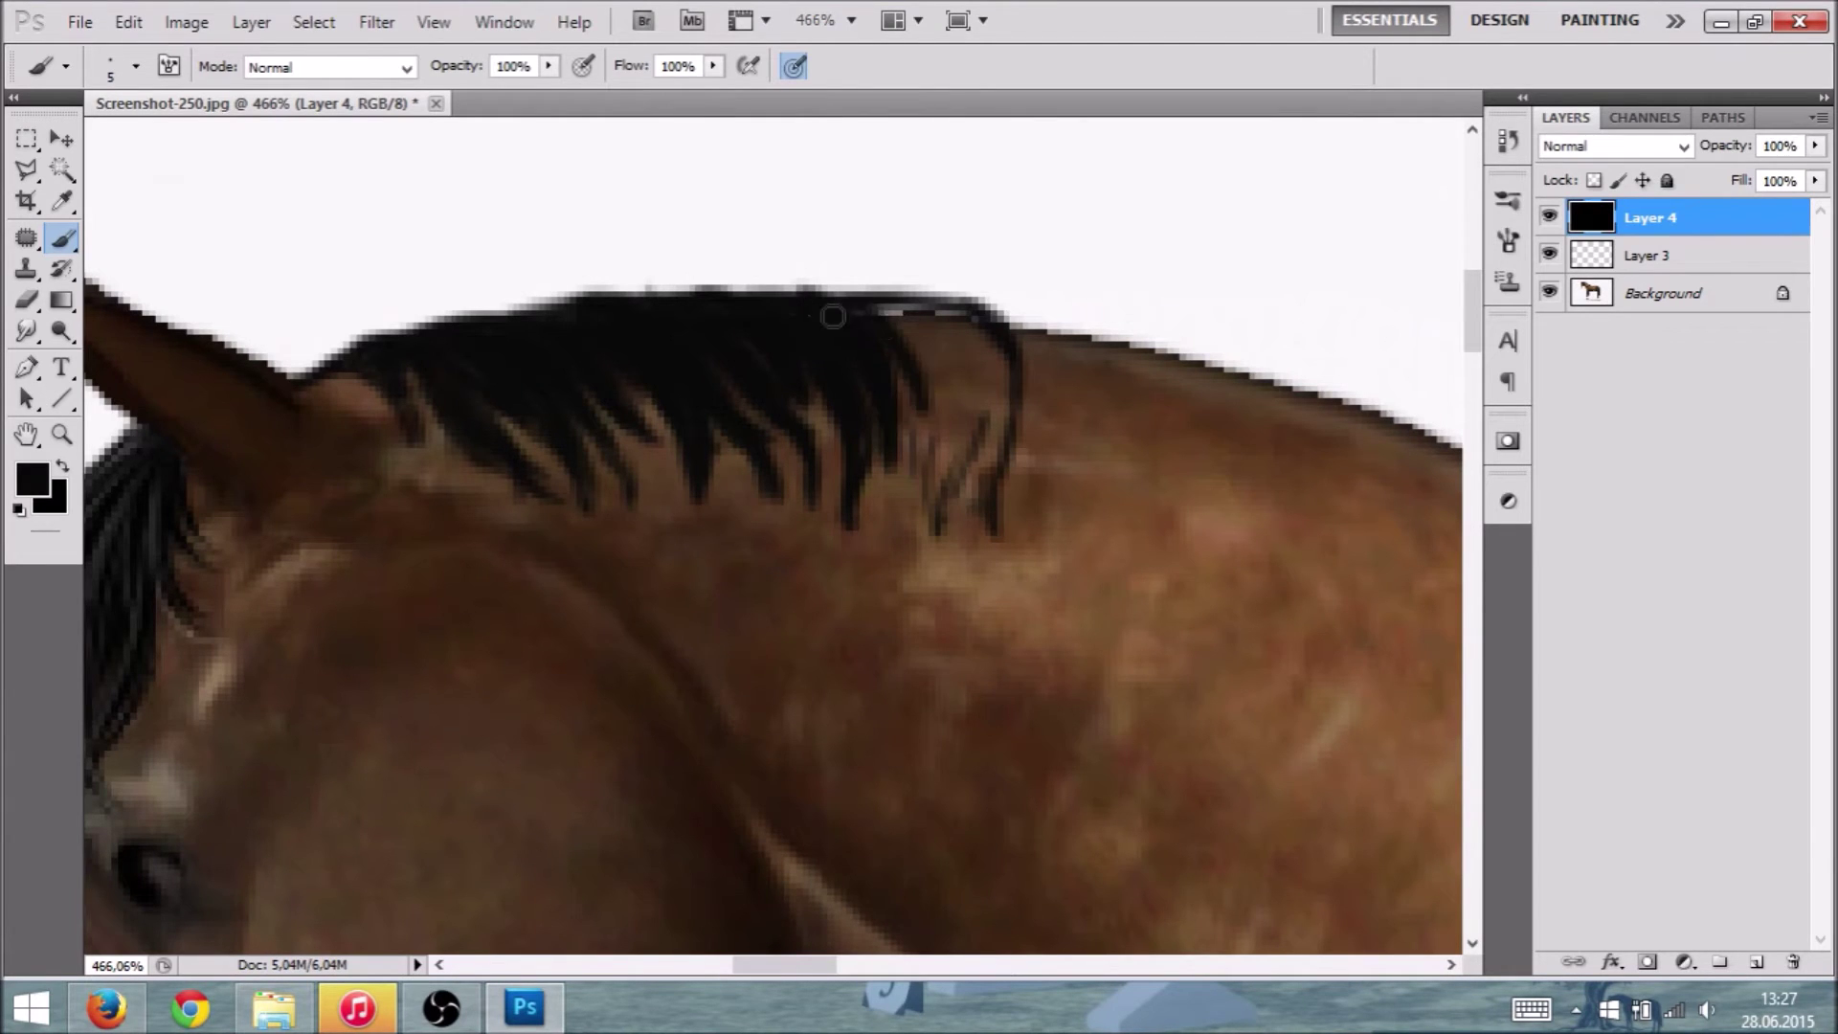
left_click_drag(852, 308, 947, 414)
left_click_drag(909, 304, 1009, 423)
left_click_drag(1003, 339, 1013, 544)
mouse_move(952, 397)
left_mouse_down()
mouse_move(938, 536)
mouse_move(919, 507)
left_mouse_up()
mouse_move(905, 372)
left_mouse_down()
mouse_move(914, 467)
mouse_move(952, 473)
left_mouse_up()
left_click_drag(963, 350, 959, 497)
Step: Extend the mane's lower edge with thinner tapering strand tips using a 2 px brush
left_click(26, 169)
left_click(136, 66)
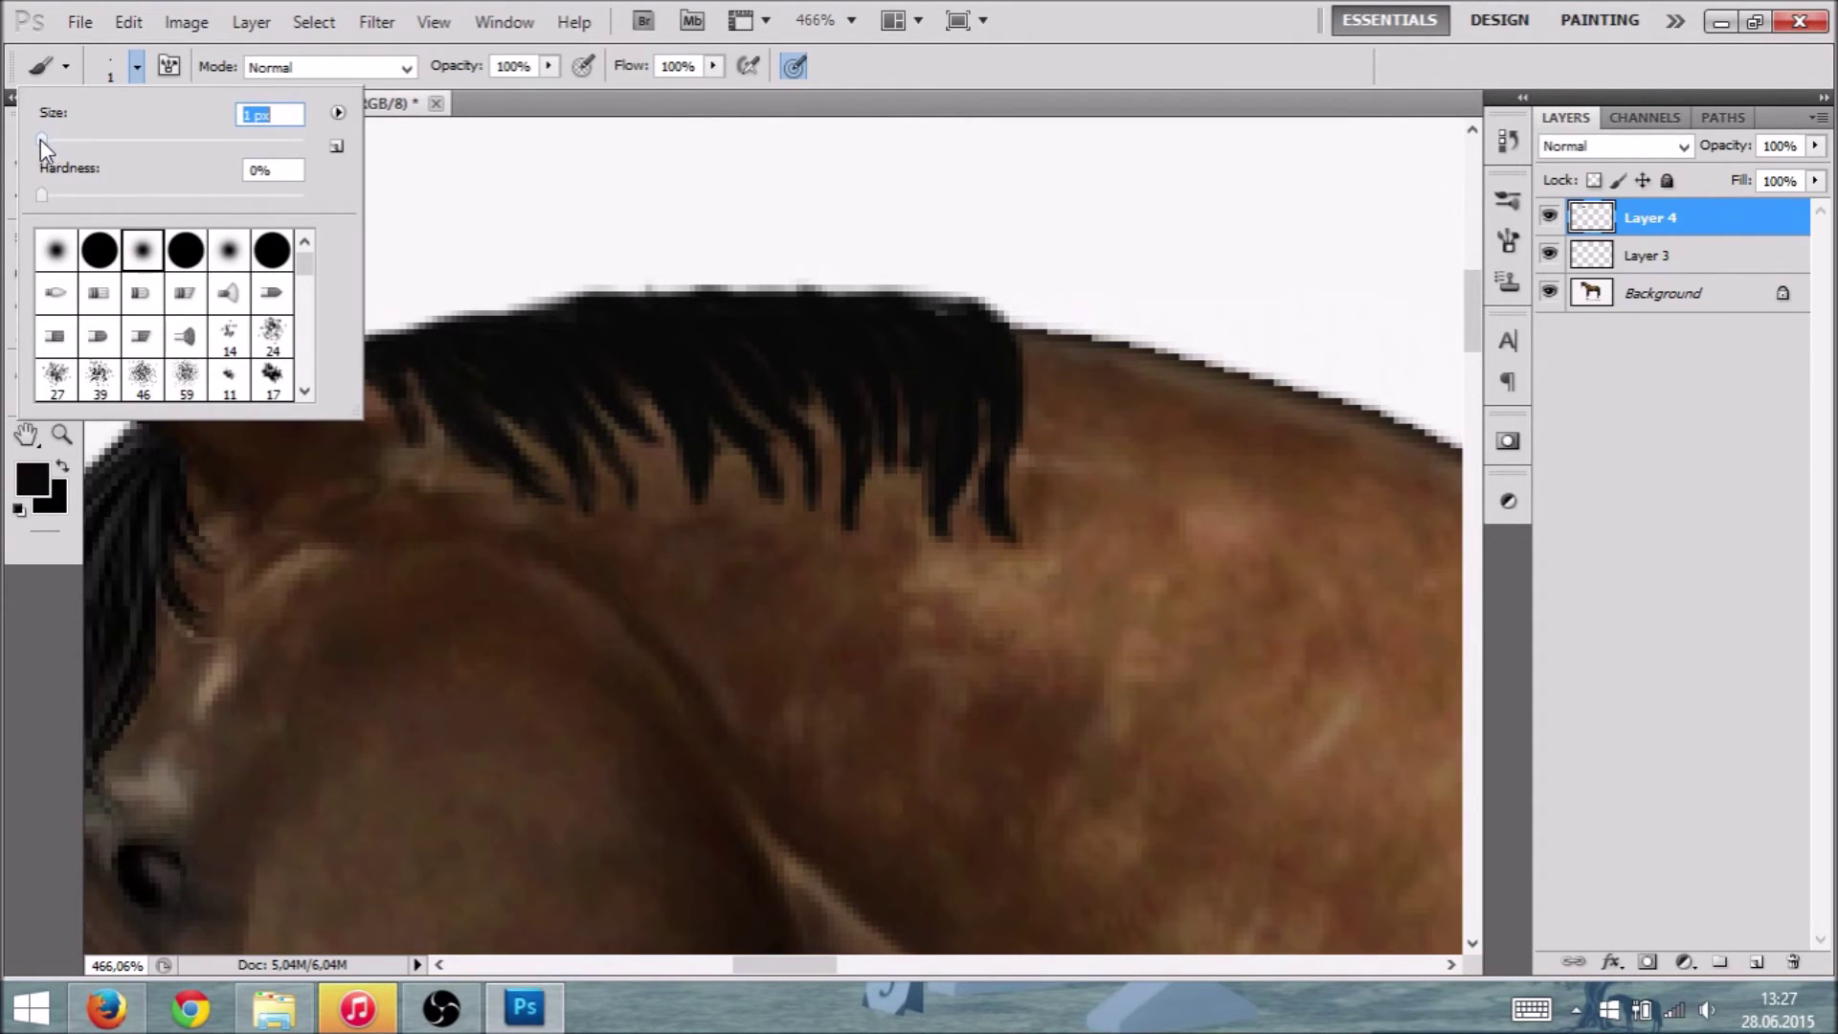
left_click_drag(41, 142, 44, 140)
left_click(416, 411)
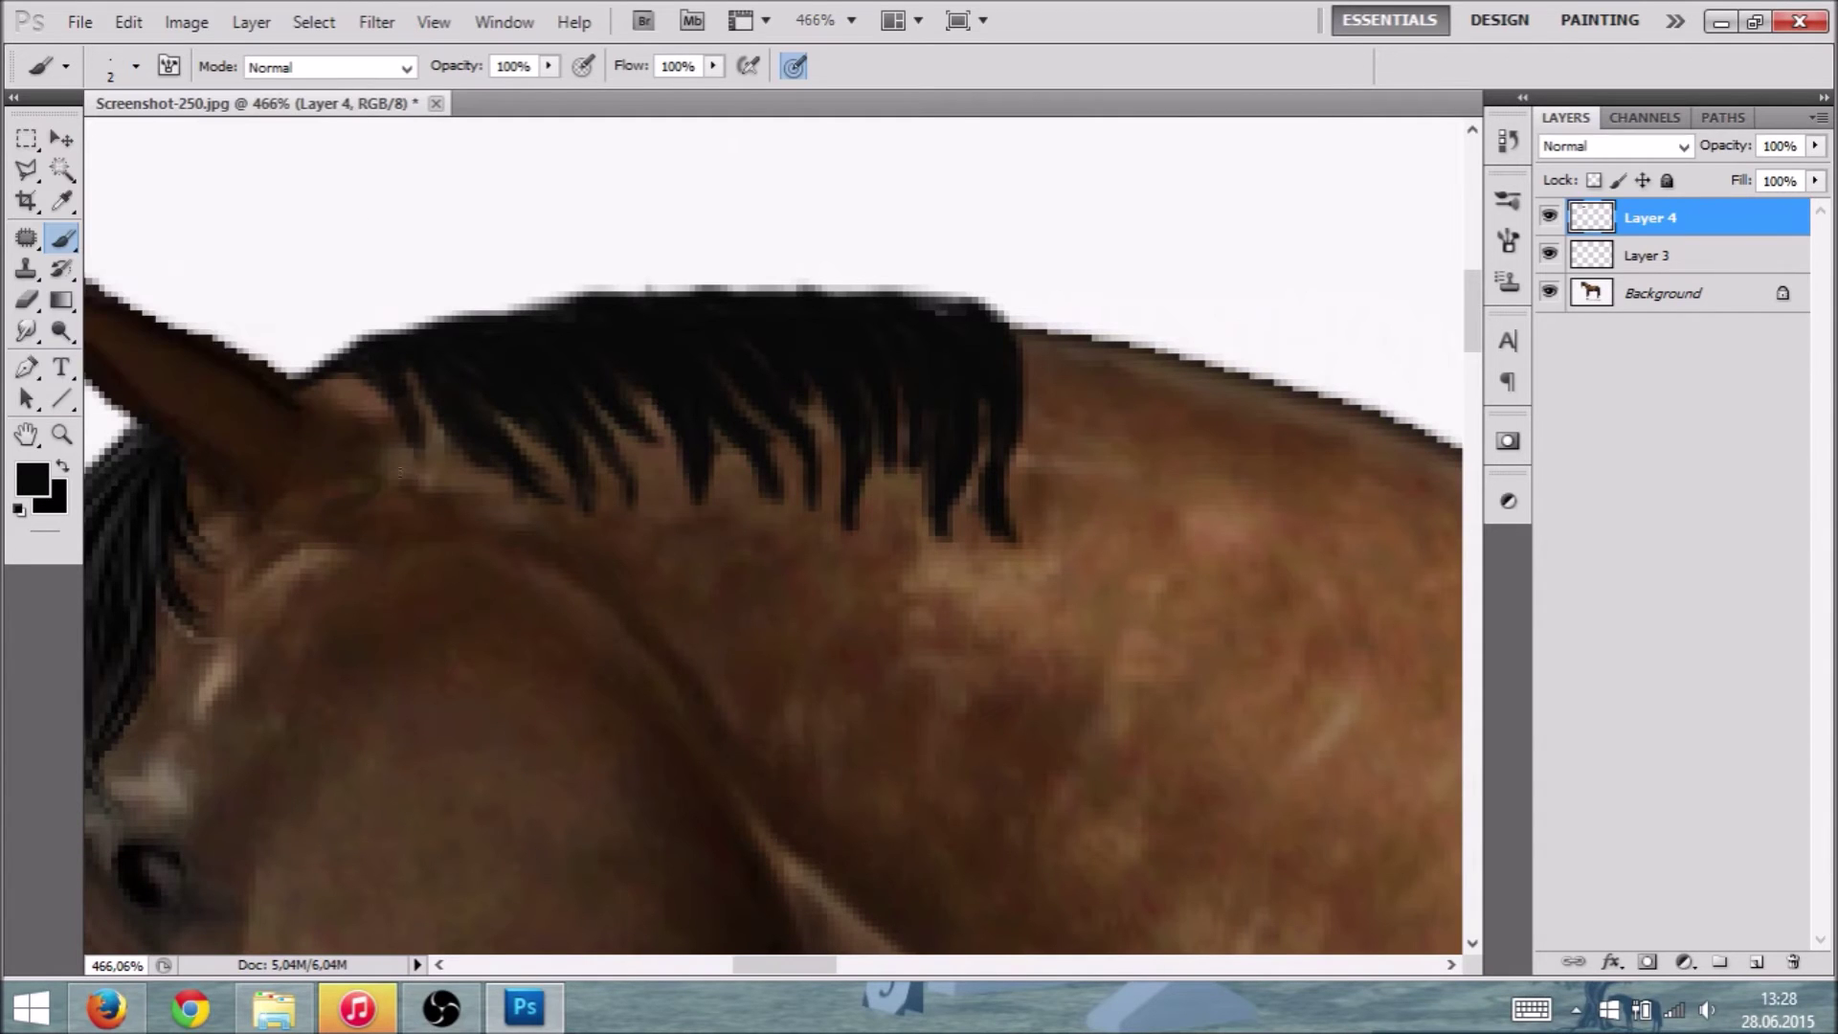
left_click_drag(493, 464, 584, 515)
left_click_drag(544, 446, 647, 535)
left_click_drag(631, 433, 710, 540)
left_click_drag(764, 487, 787, 538)
left_click_drag(811, 459, 802, 550)
left_click_drag(839, 462, 860, 565)
left_click_drag(936, 508, 962, 574)
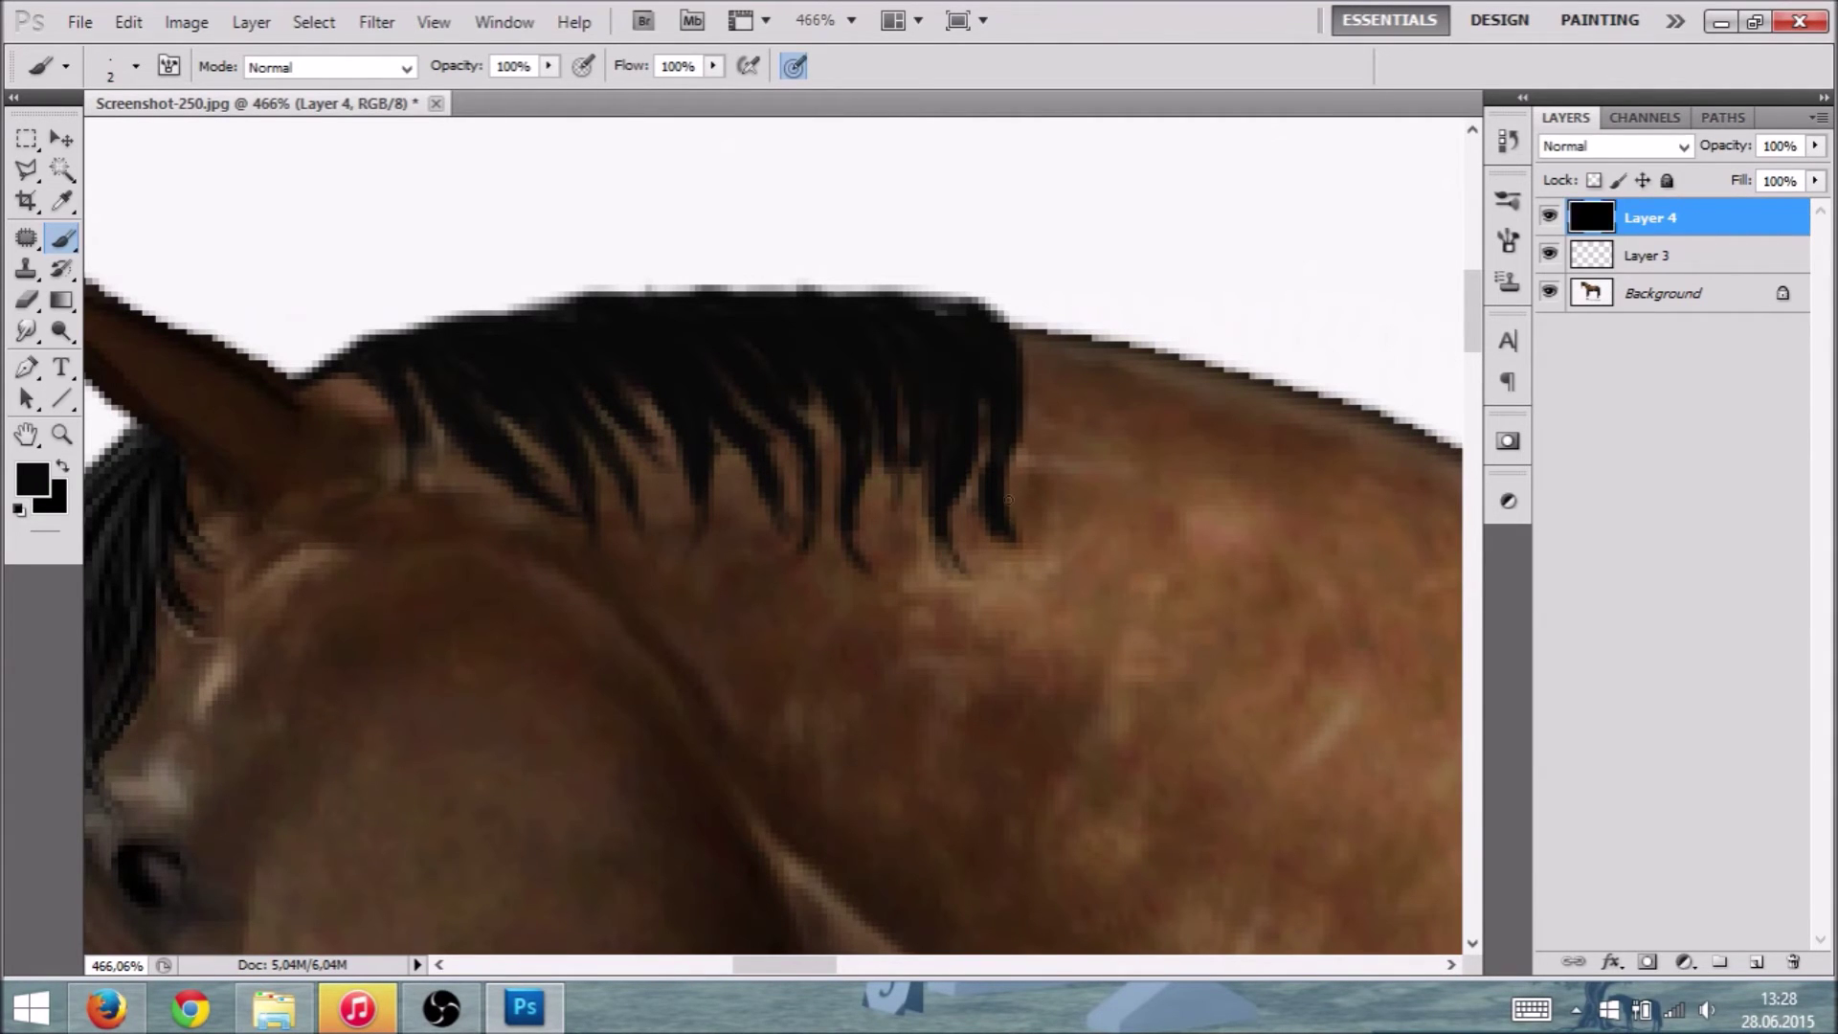
left_click_drag(989, 491, 1041, 569)
left_click_drag(724, 452, 751, 551)
mouse_move(818, 402)
left_mouse_down()
mouse_move(832, 493)
mouse_move(903, 547)
left_mouse_up()
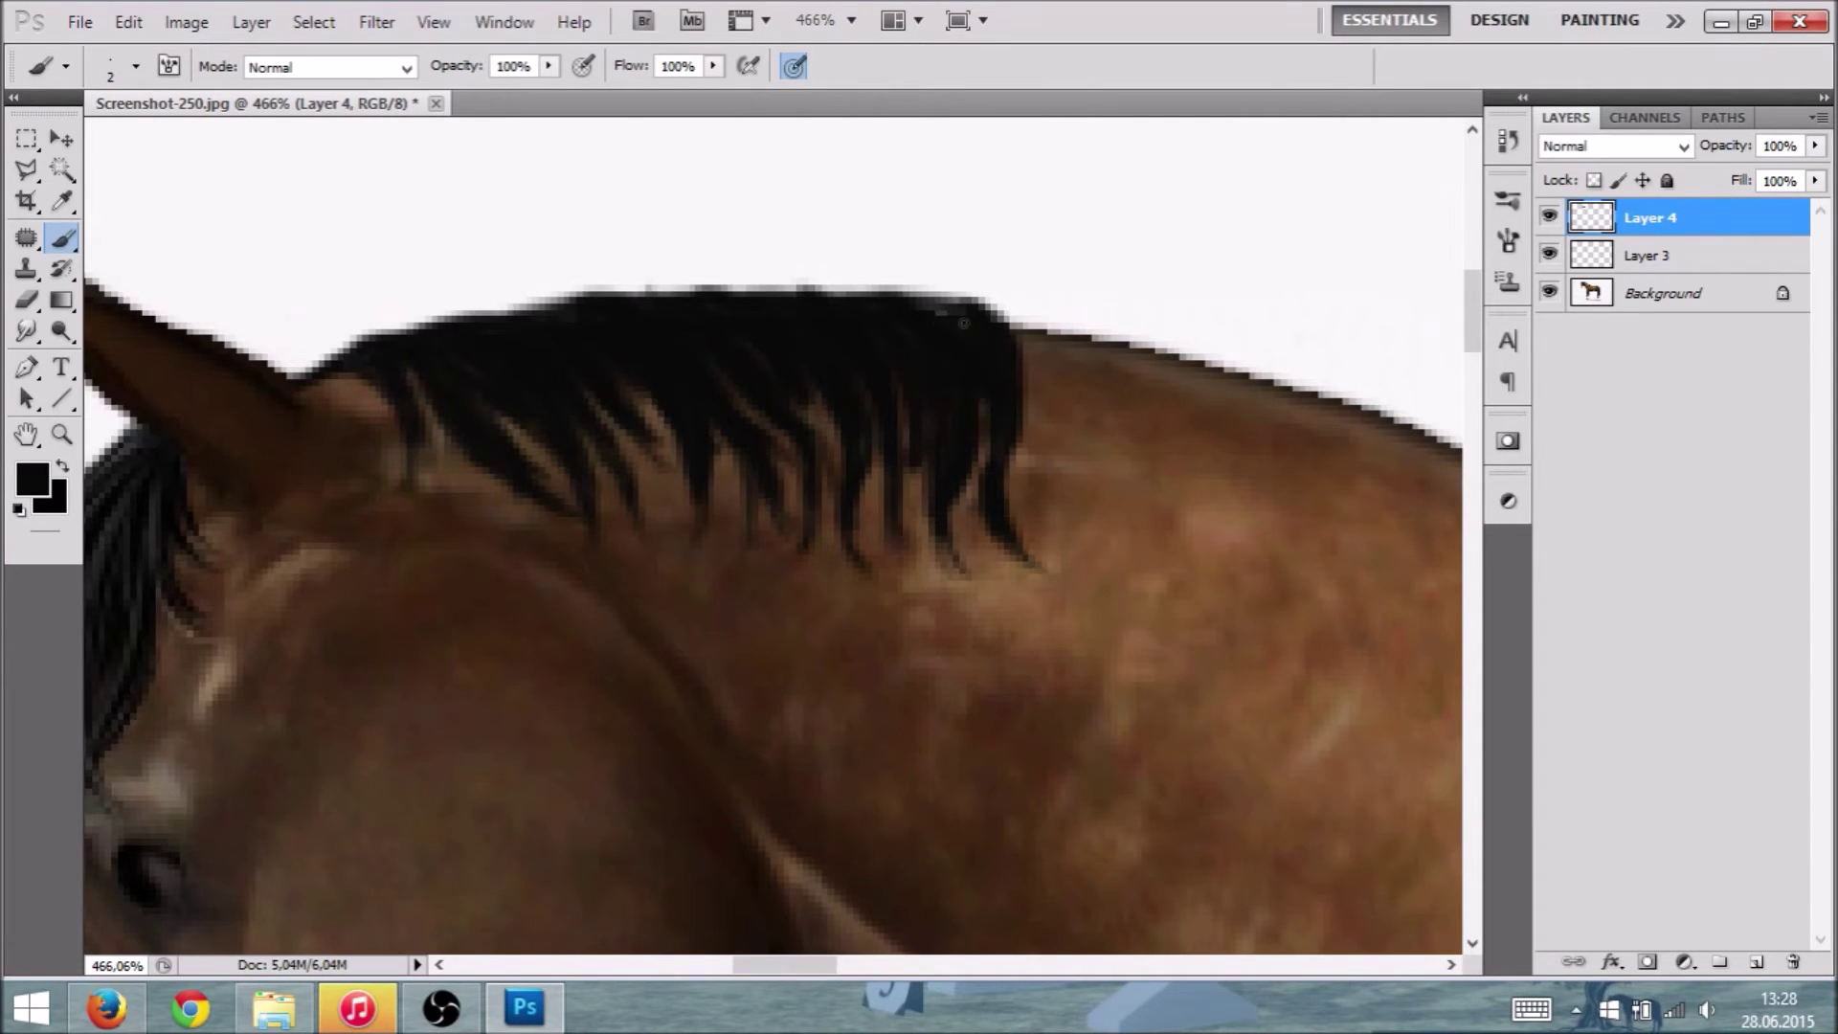
Step: Paint fine near-black strand tips along the middle and rear of the mane's lower edge with a 1 px brush
left_click(136, 67)
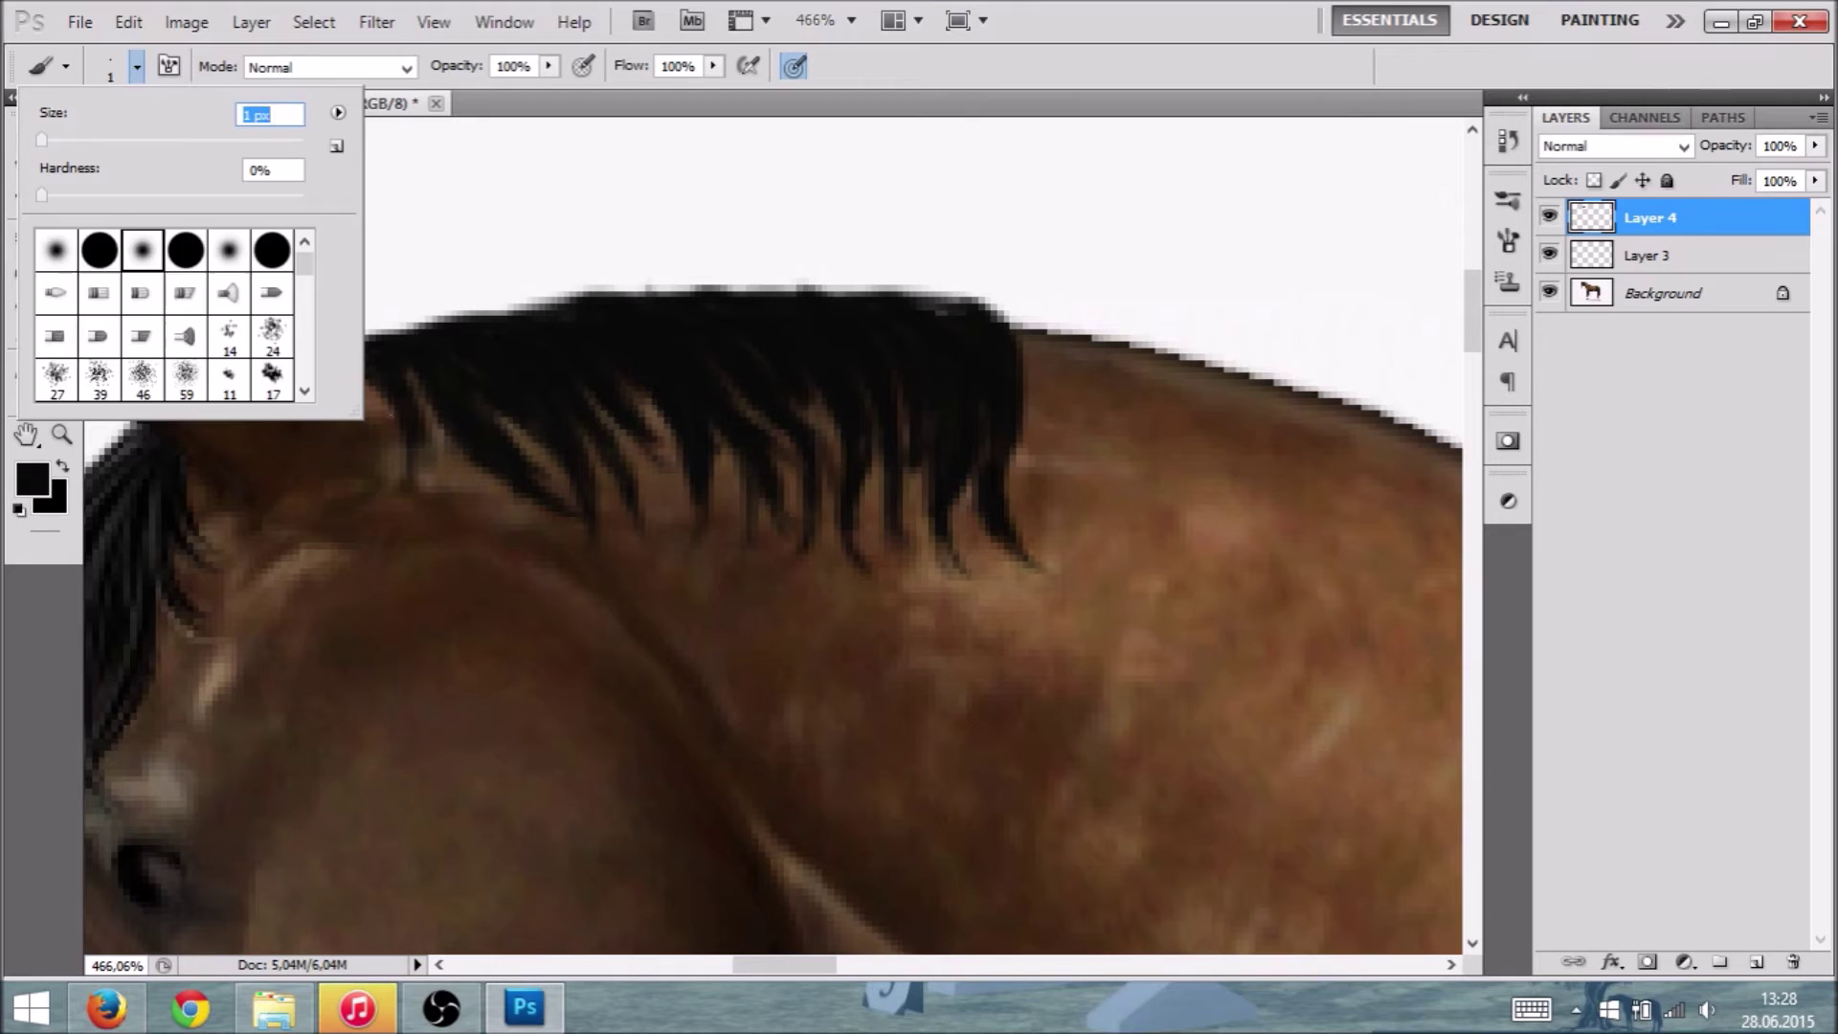
key("Return")
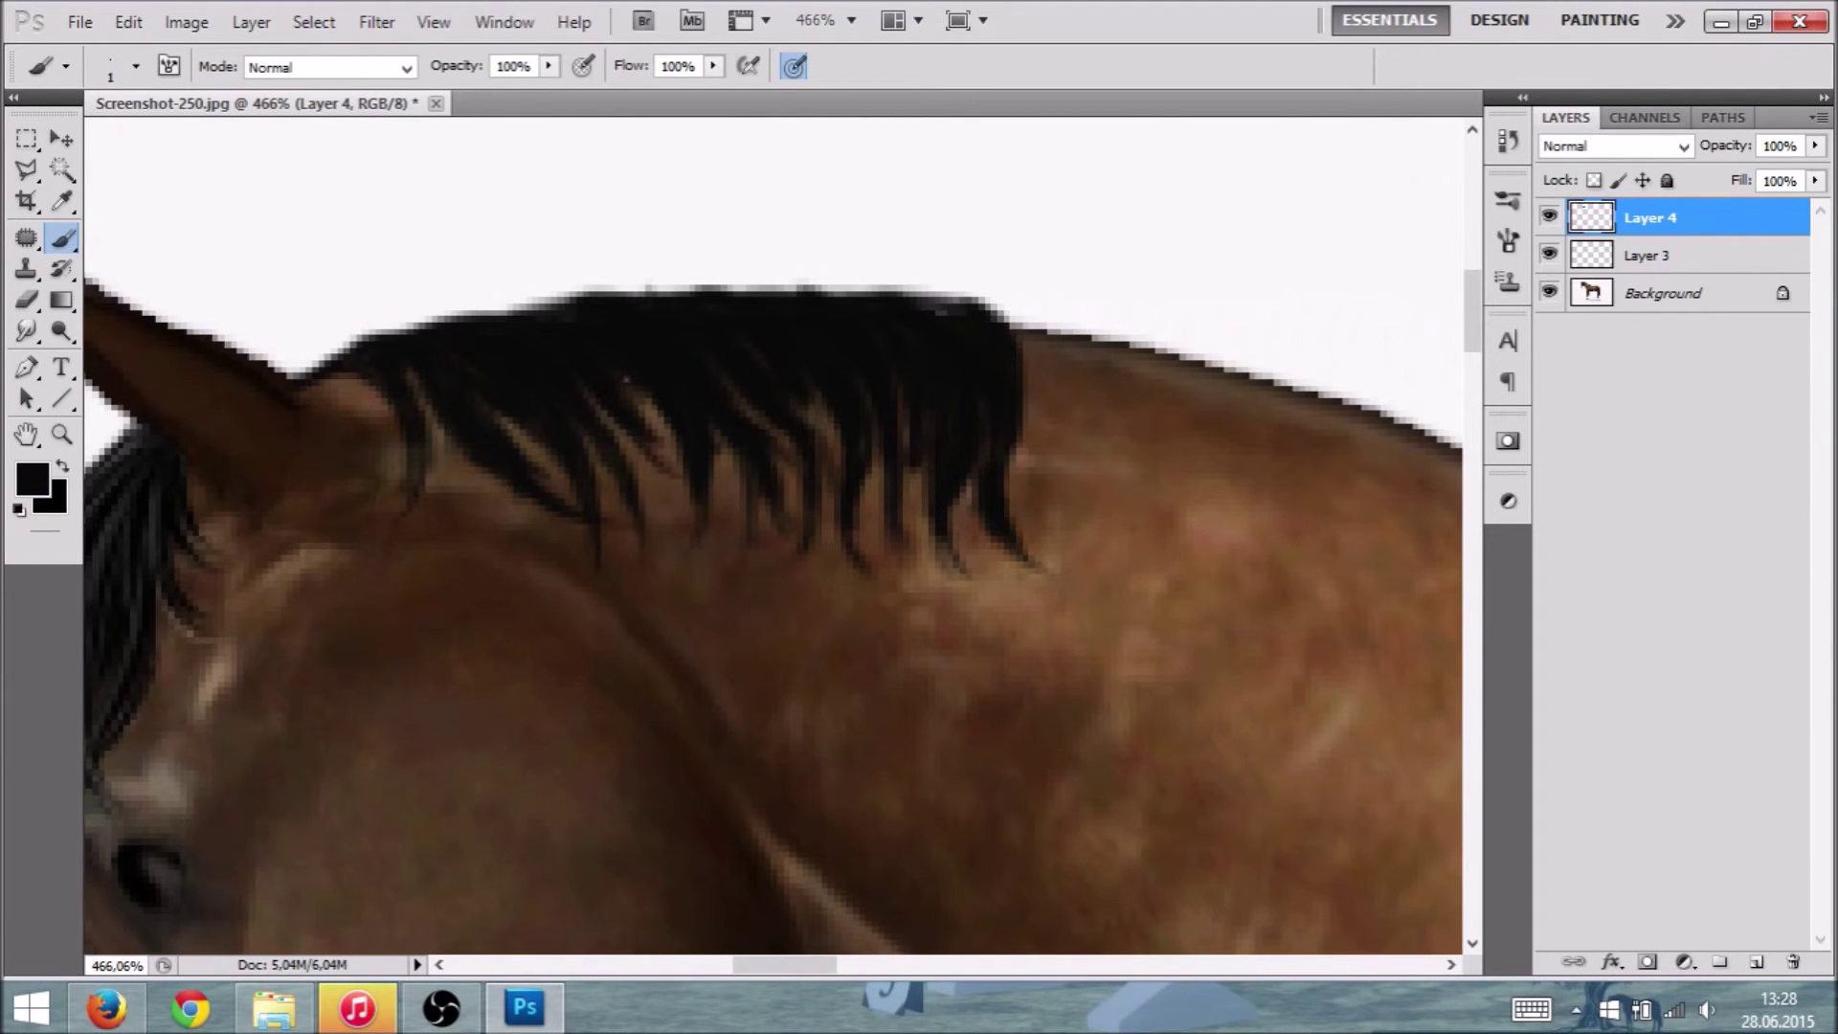
mouse_move(704, 502)
left_mouse_down()
mouse_move(692, 563)
mouse_move(763, 572)
left_mouse_up()
mouse_move(729, 450)
left_mouse_down()
mouse_move(741, 551)
mouse_move(770, 536)
left_mouse_up()
left_click_drag(800, 475, 773, 590)
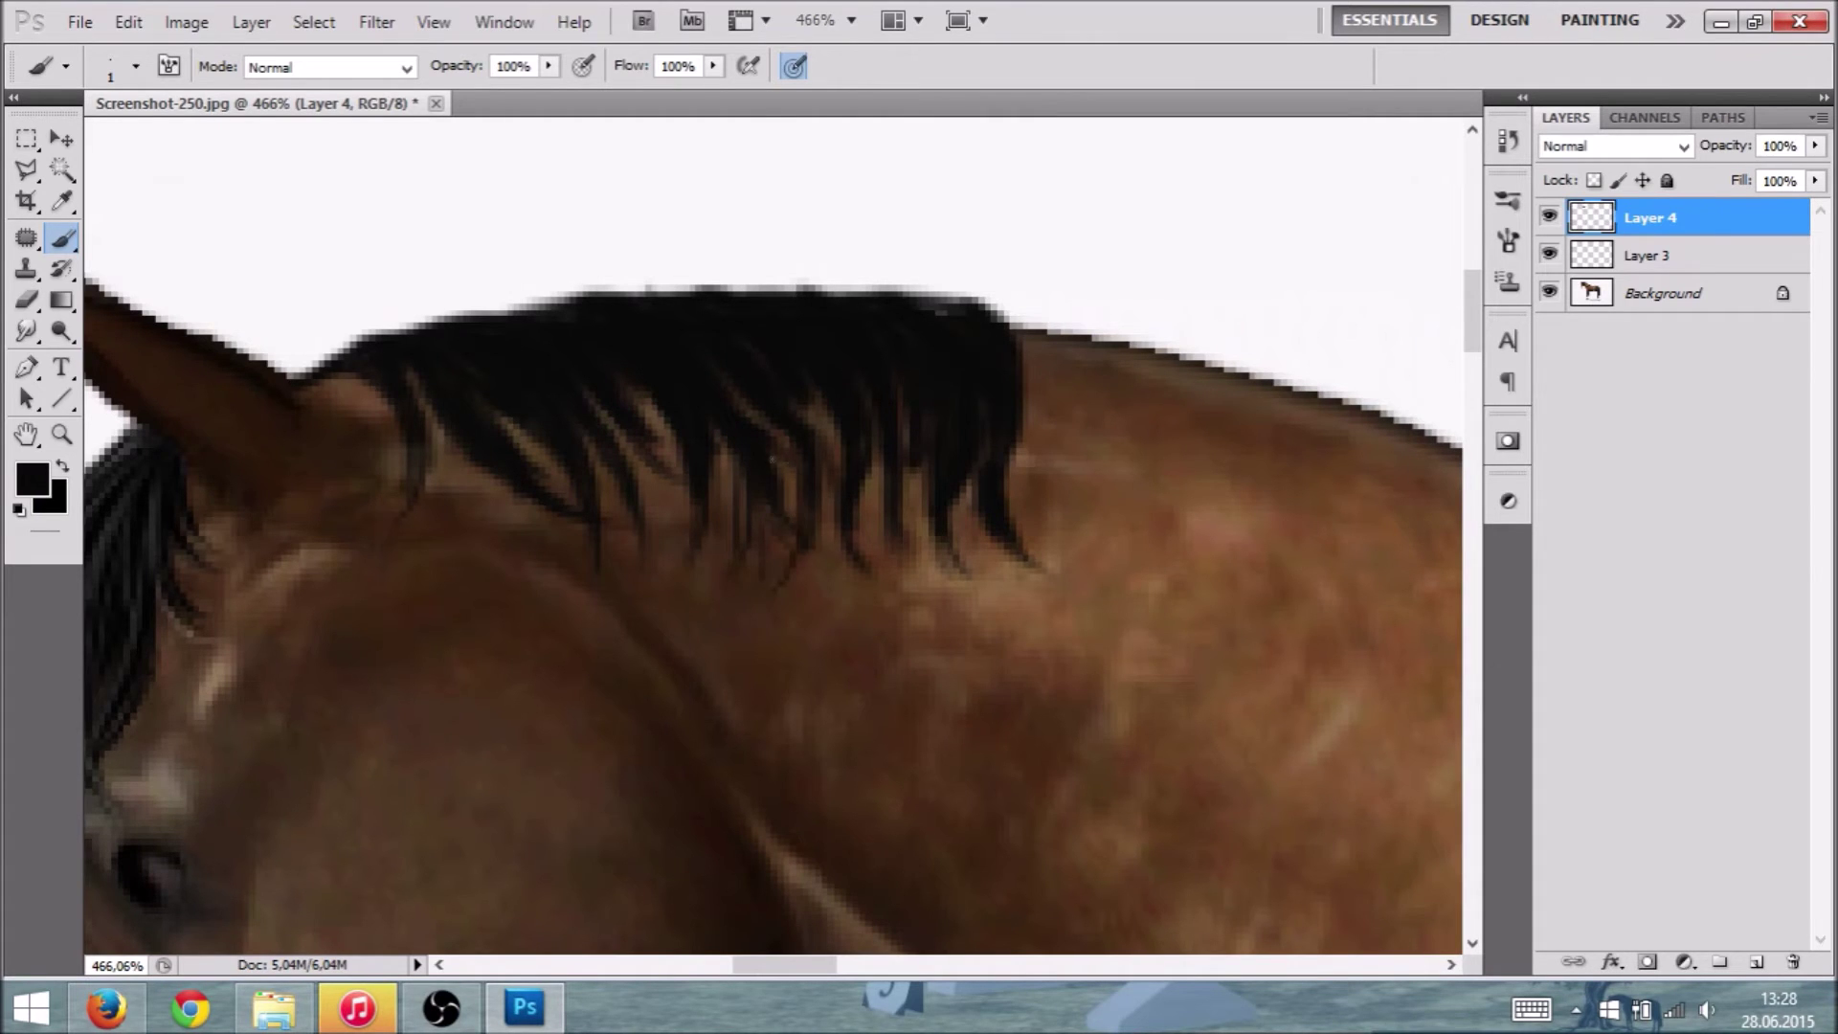
left_click_drag(772, 460, 795, 503)
left_click_drag(782, 435, 797, 486)
left_click_drag(827, 406, 817, 518)
left_click_drag(844, 429, 834, 473)
left_click_drag(892, 570, 863, 601)
left_click_drag(900, 476, 866, 578)
left_click_drag(988, 553, 952, 591)
left_click_drag(1014, 481, 969, 588)
left_click_drag(1043, 538, 997, 589)
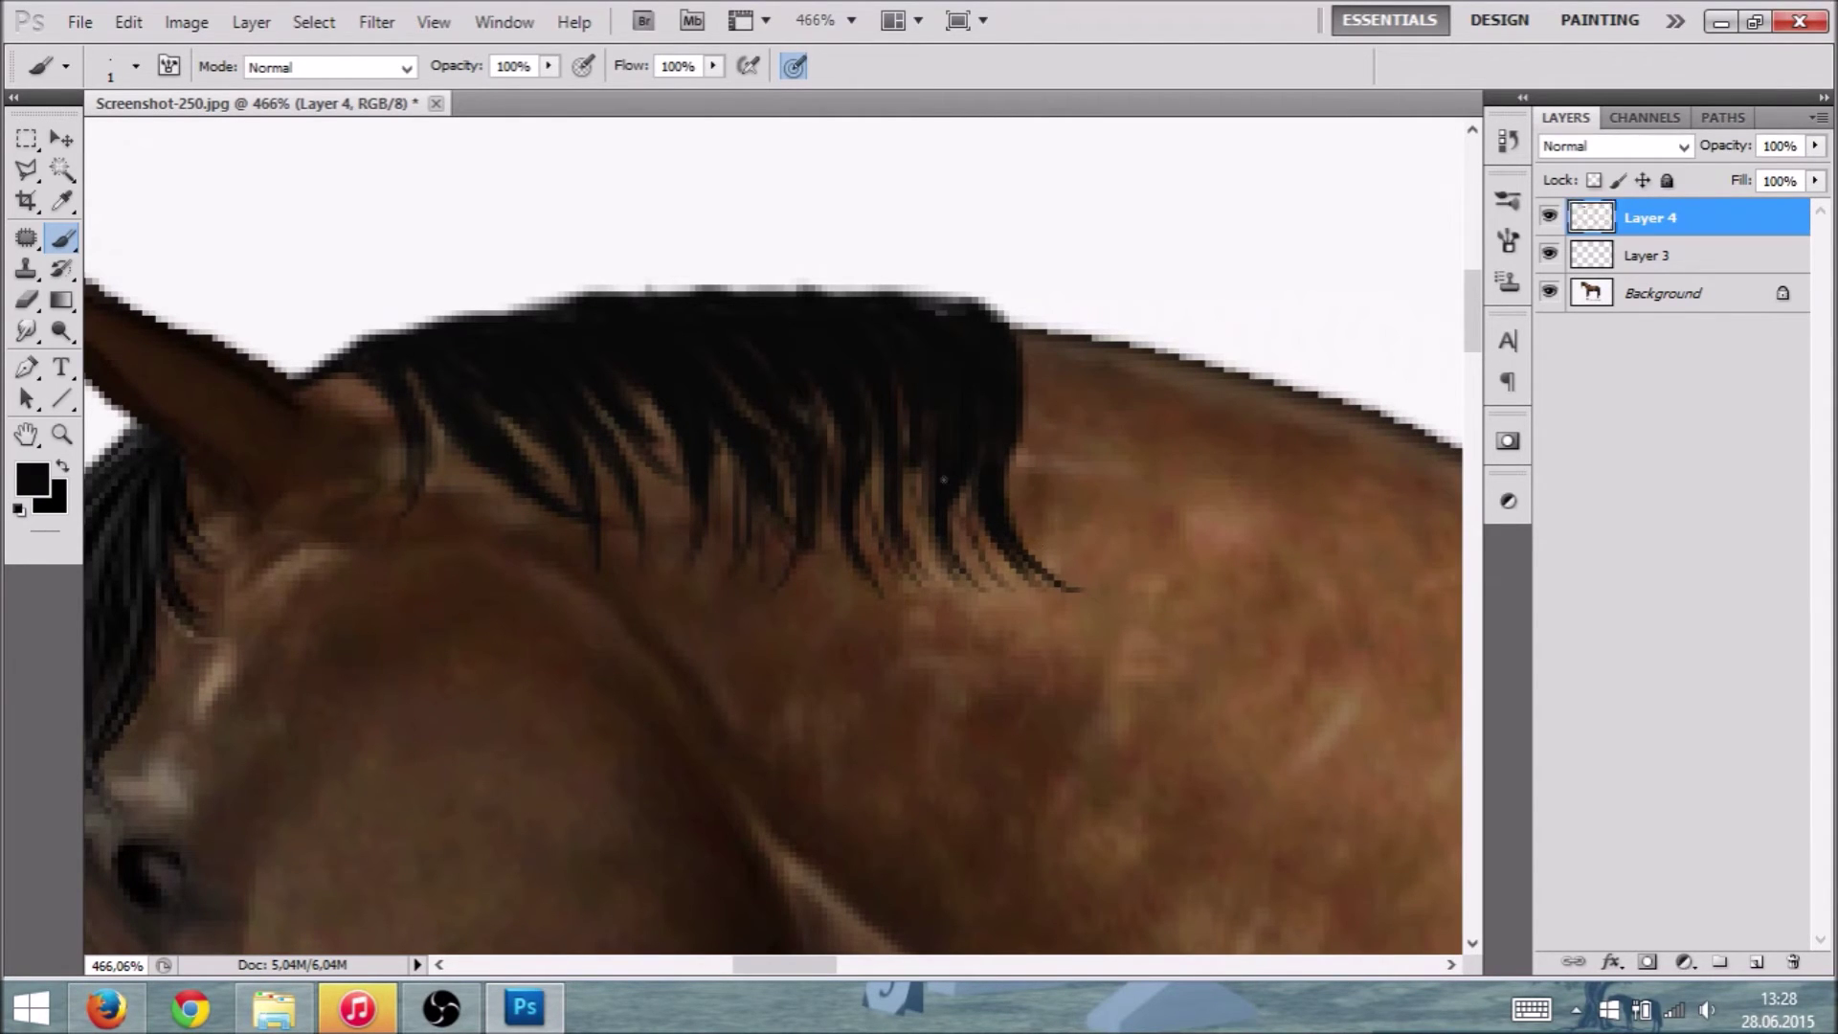
scroll(943, 479, "down", 5)
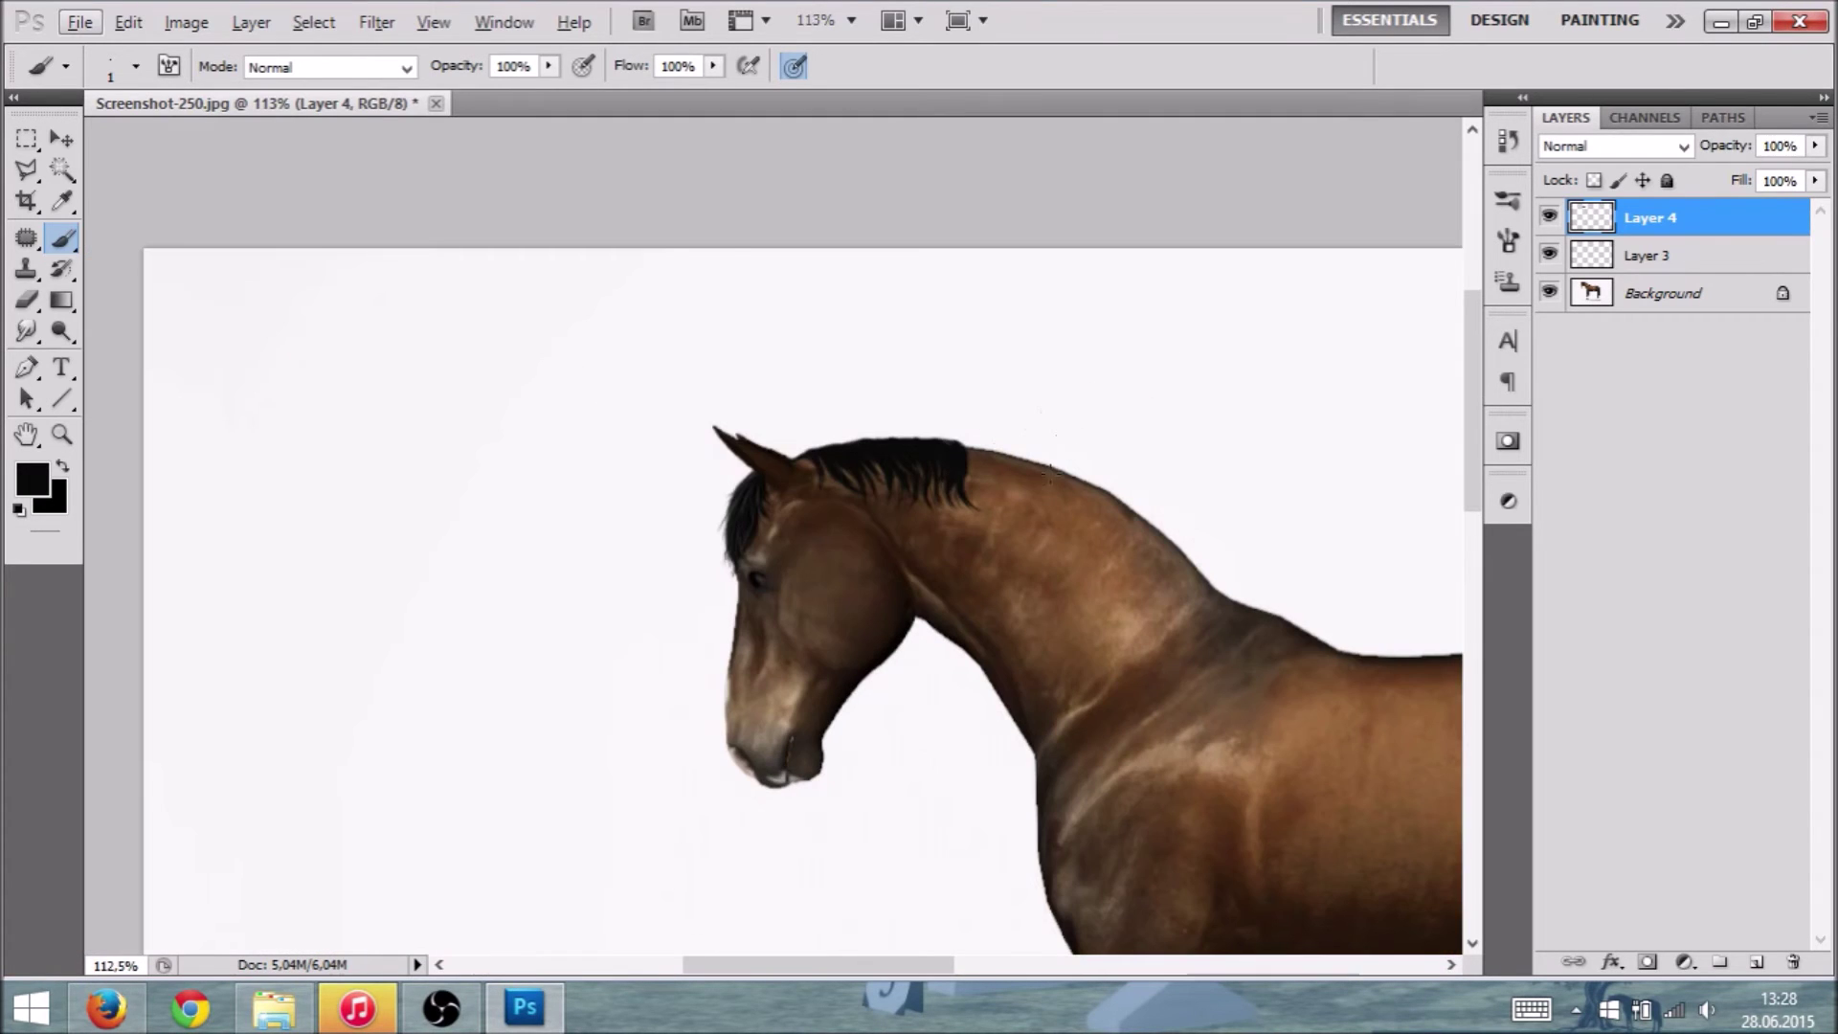
Step: Fill the gaps between the mane strands nearer the ear with more hair-thin near-black strokes
scroll(994, 480, "up", 5)
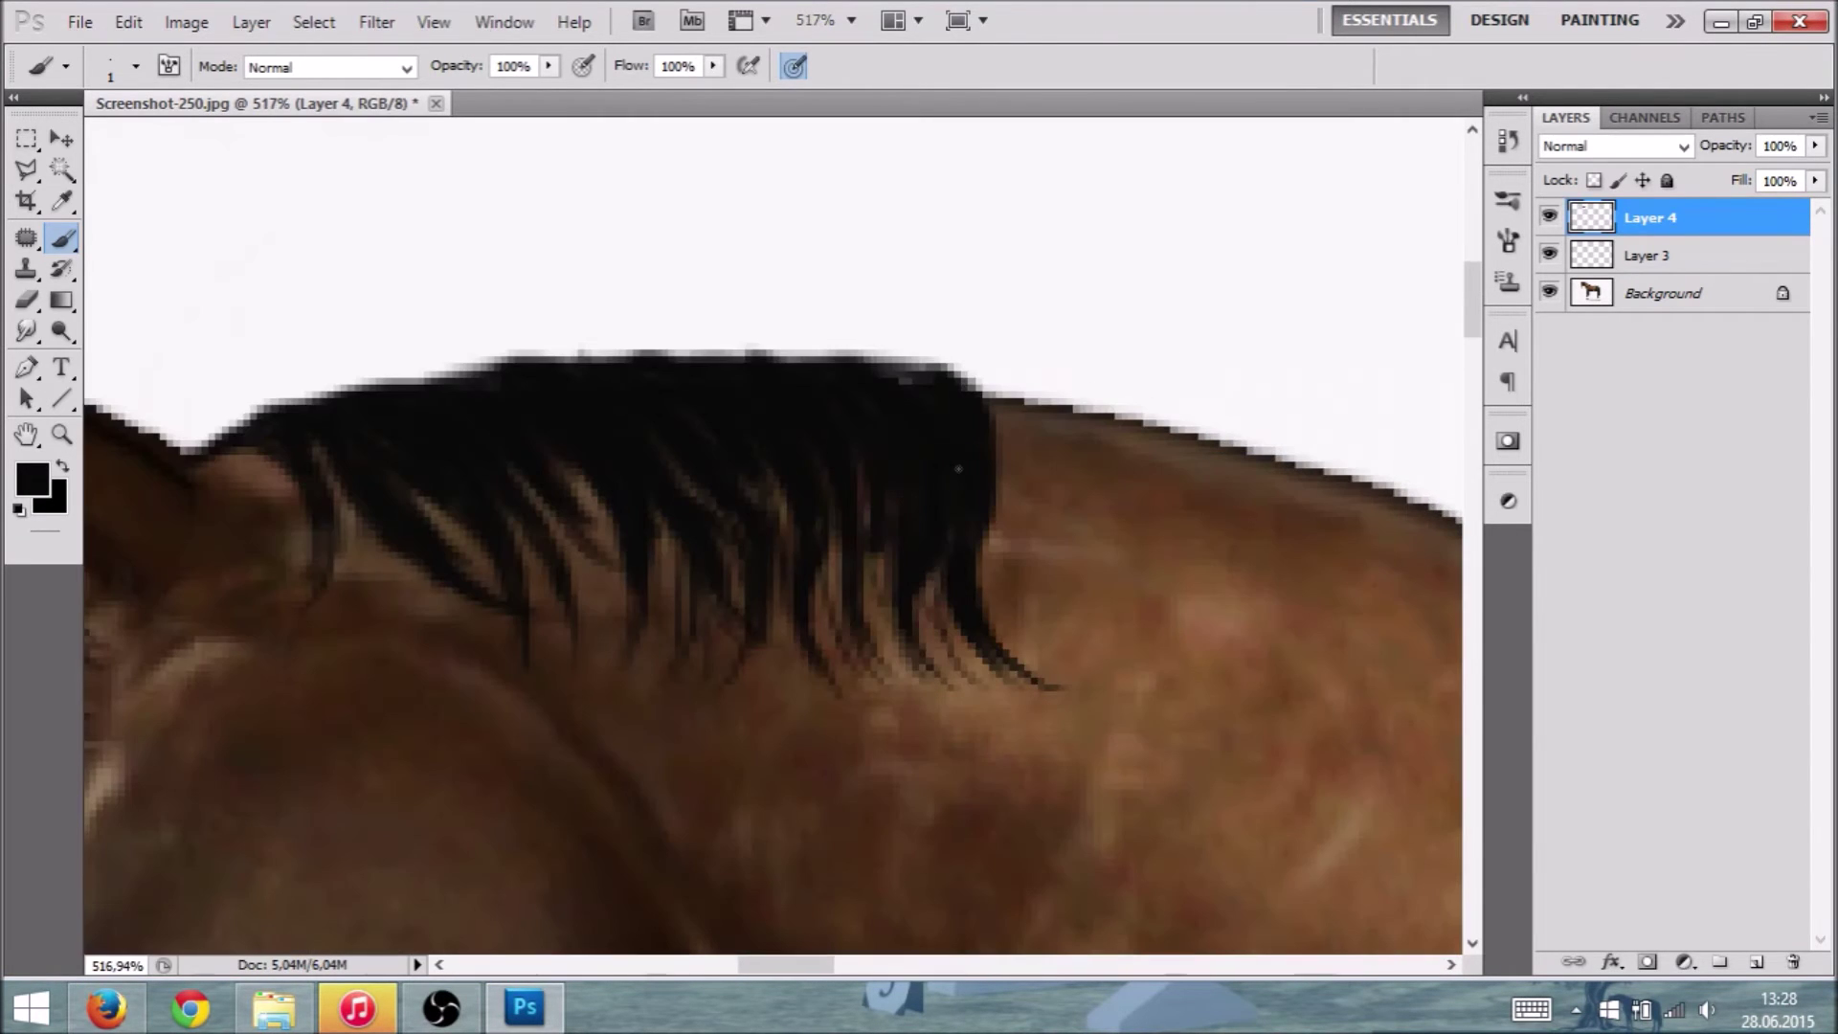
left_click_drag(582, 484, 618, 547)
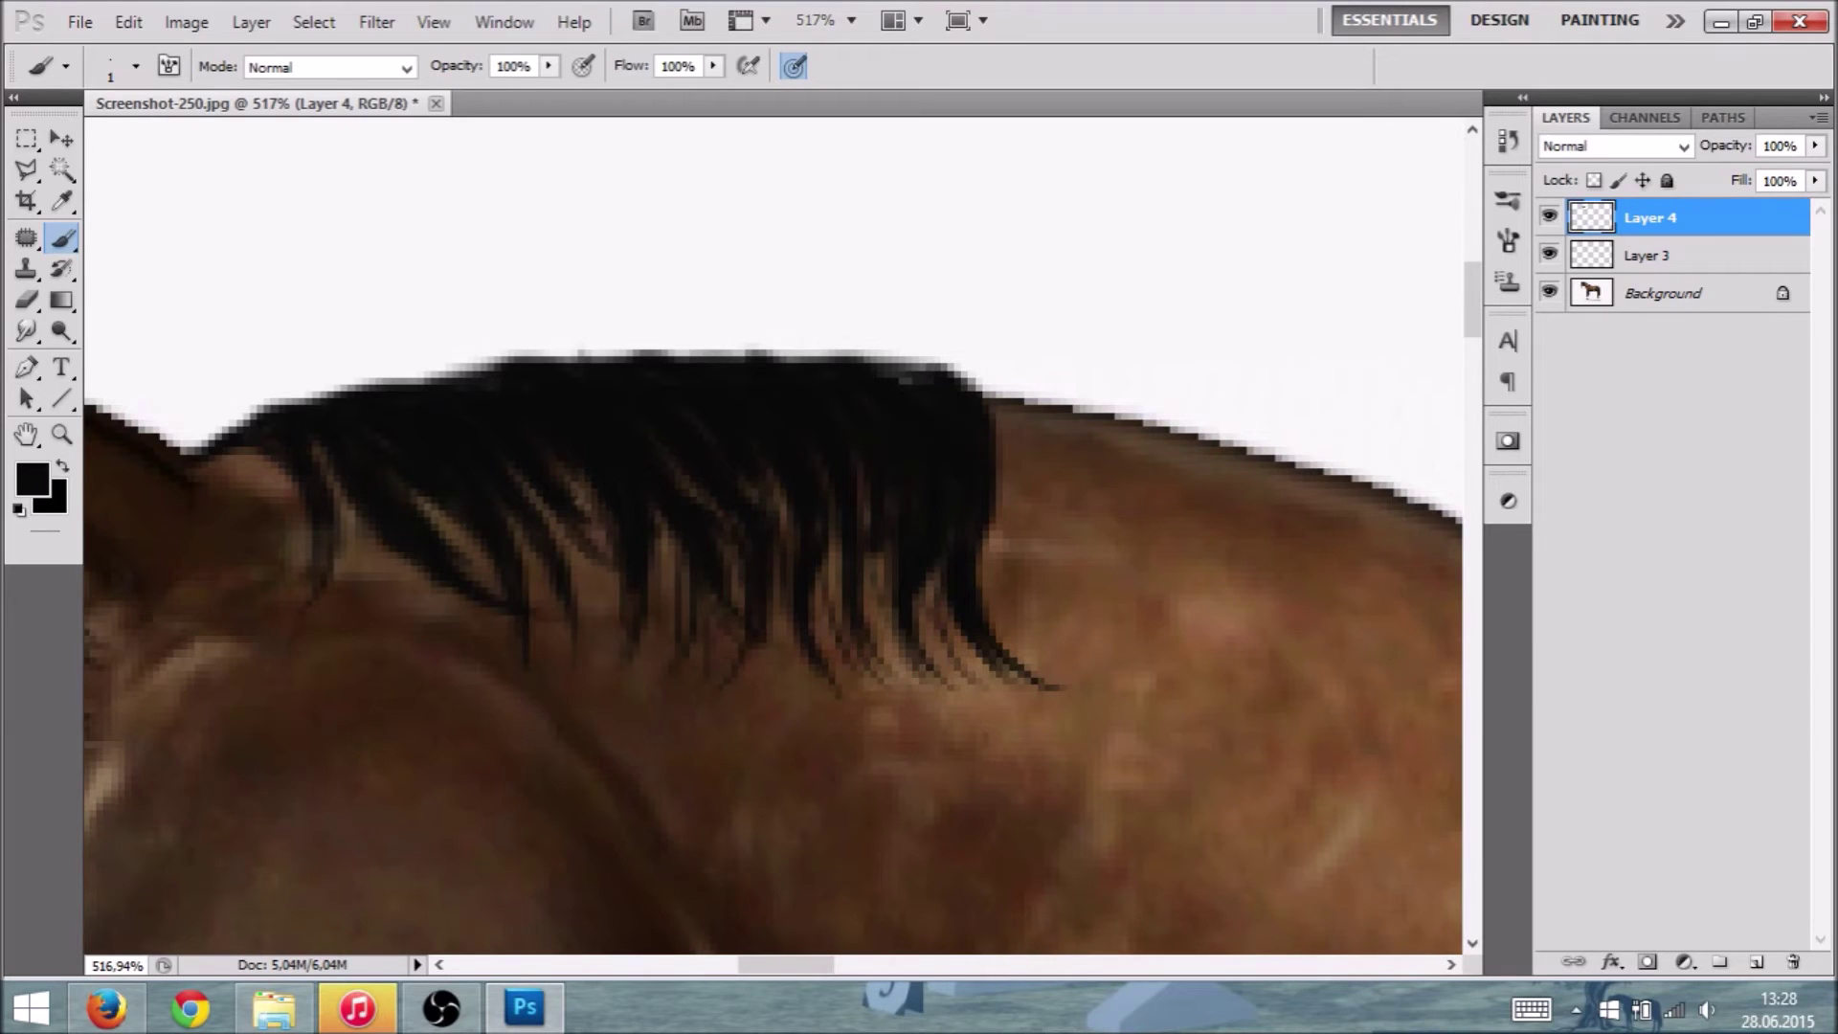
left_click_drag(540, 498, 588, 658)
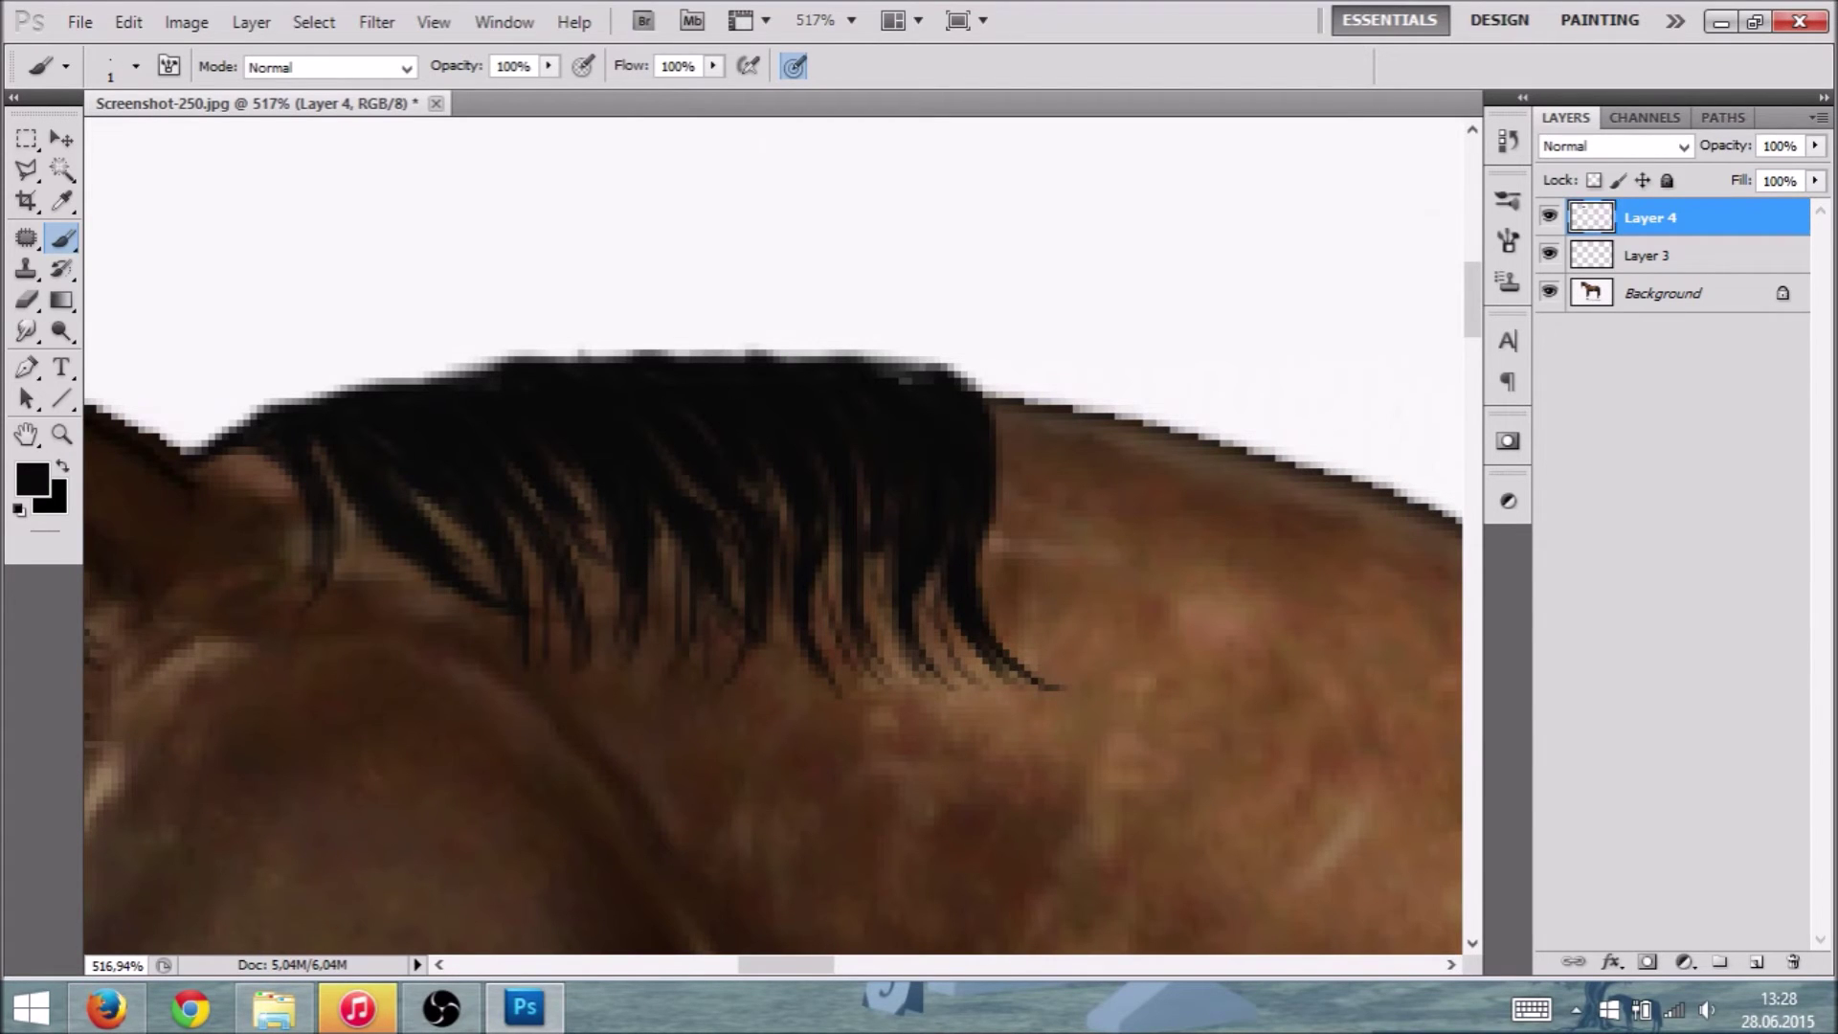
left_click_drag(359, 515, 468, 605)
left_click_drag(337, 486, 456, 597)
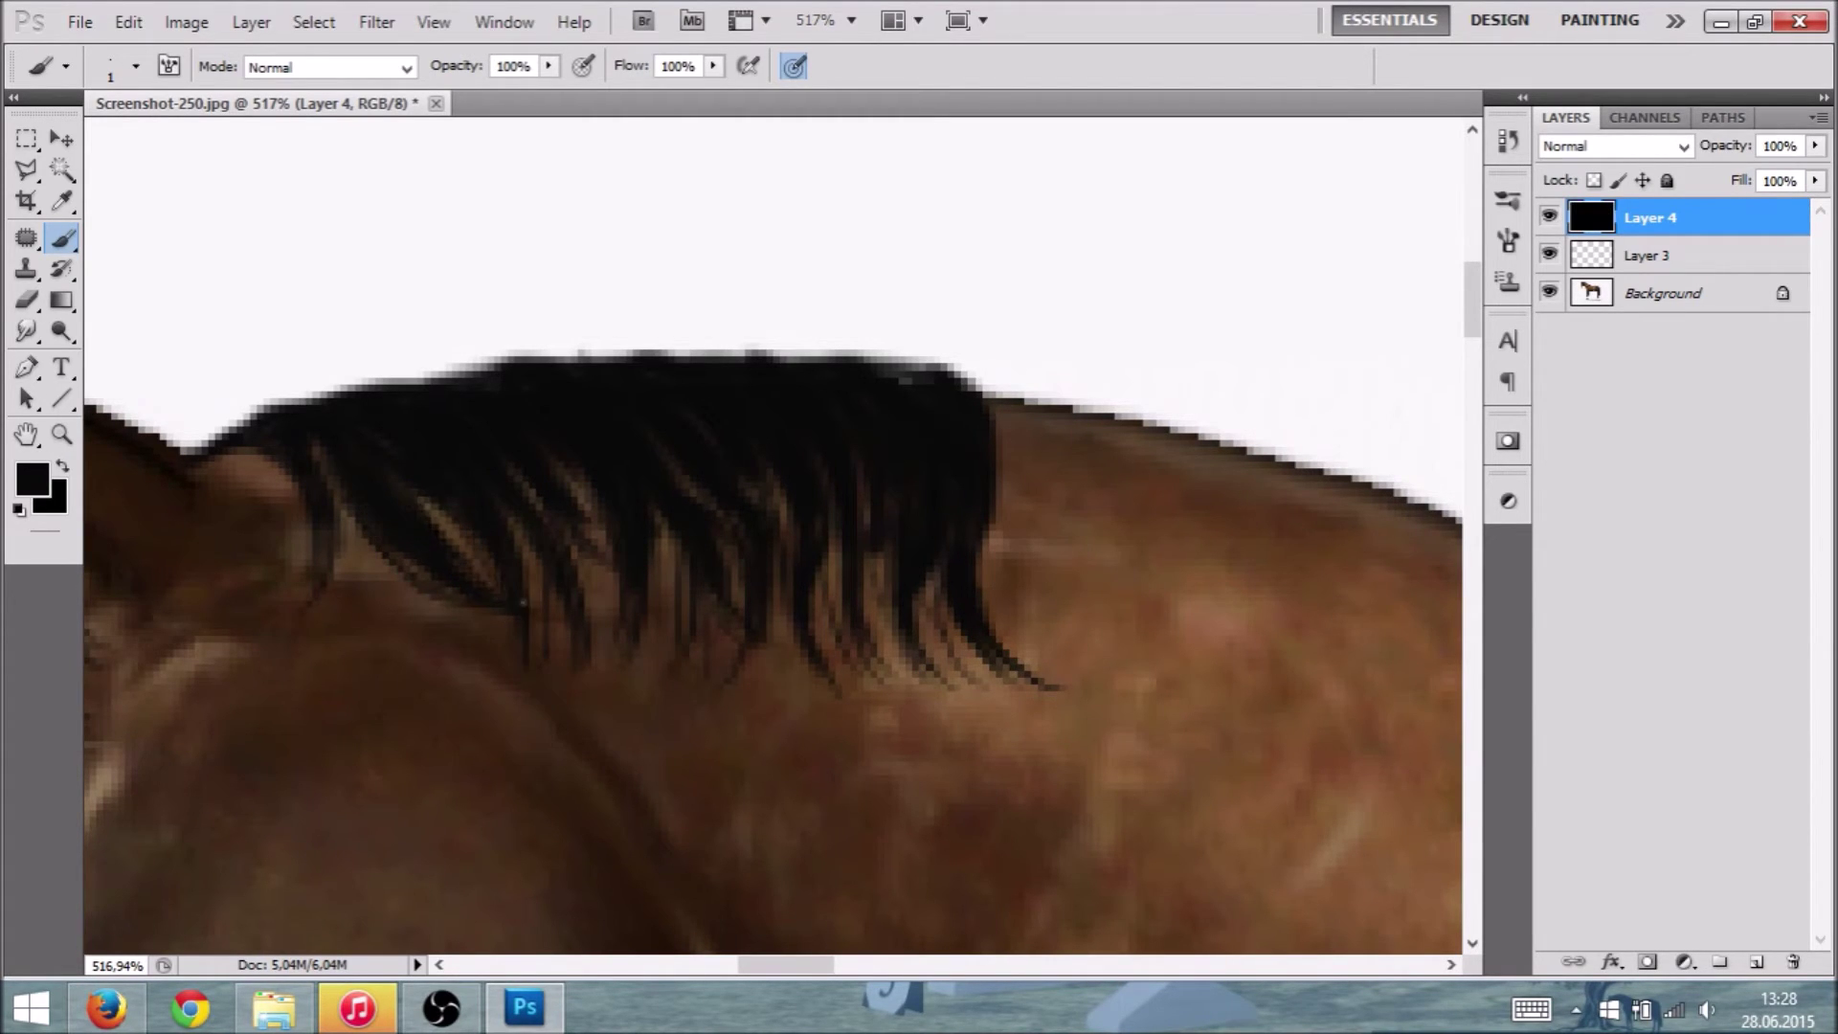
left_click_drag(541, 580, 555, 684)
mouse_move(553, 591)
left_mouse_down()
mouse_move(563, 639)
mouse_move(594, 632)
left_mouse_up()
scroll(667, 487, "down", 10)
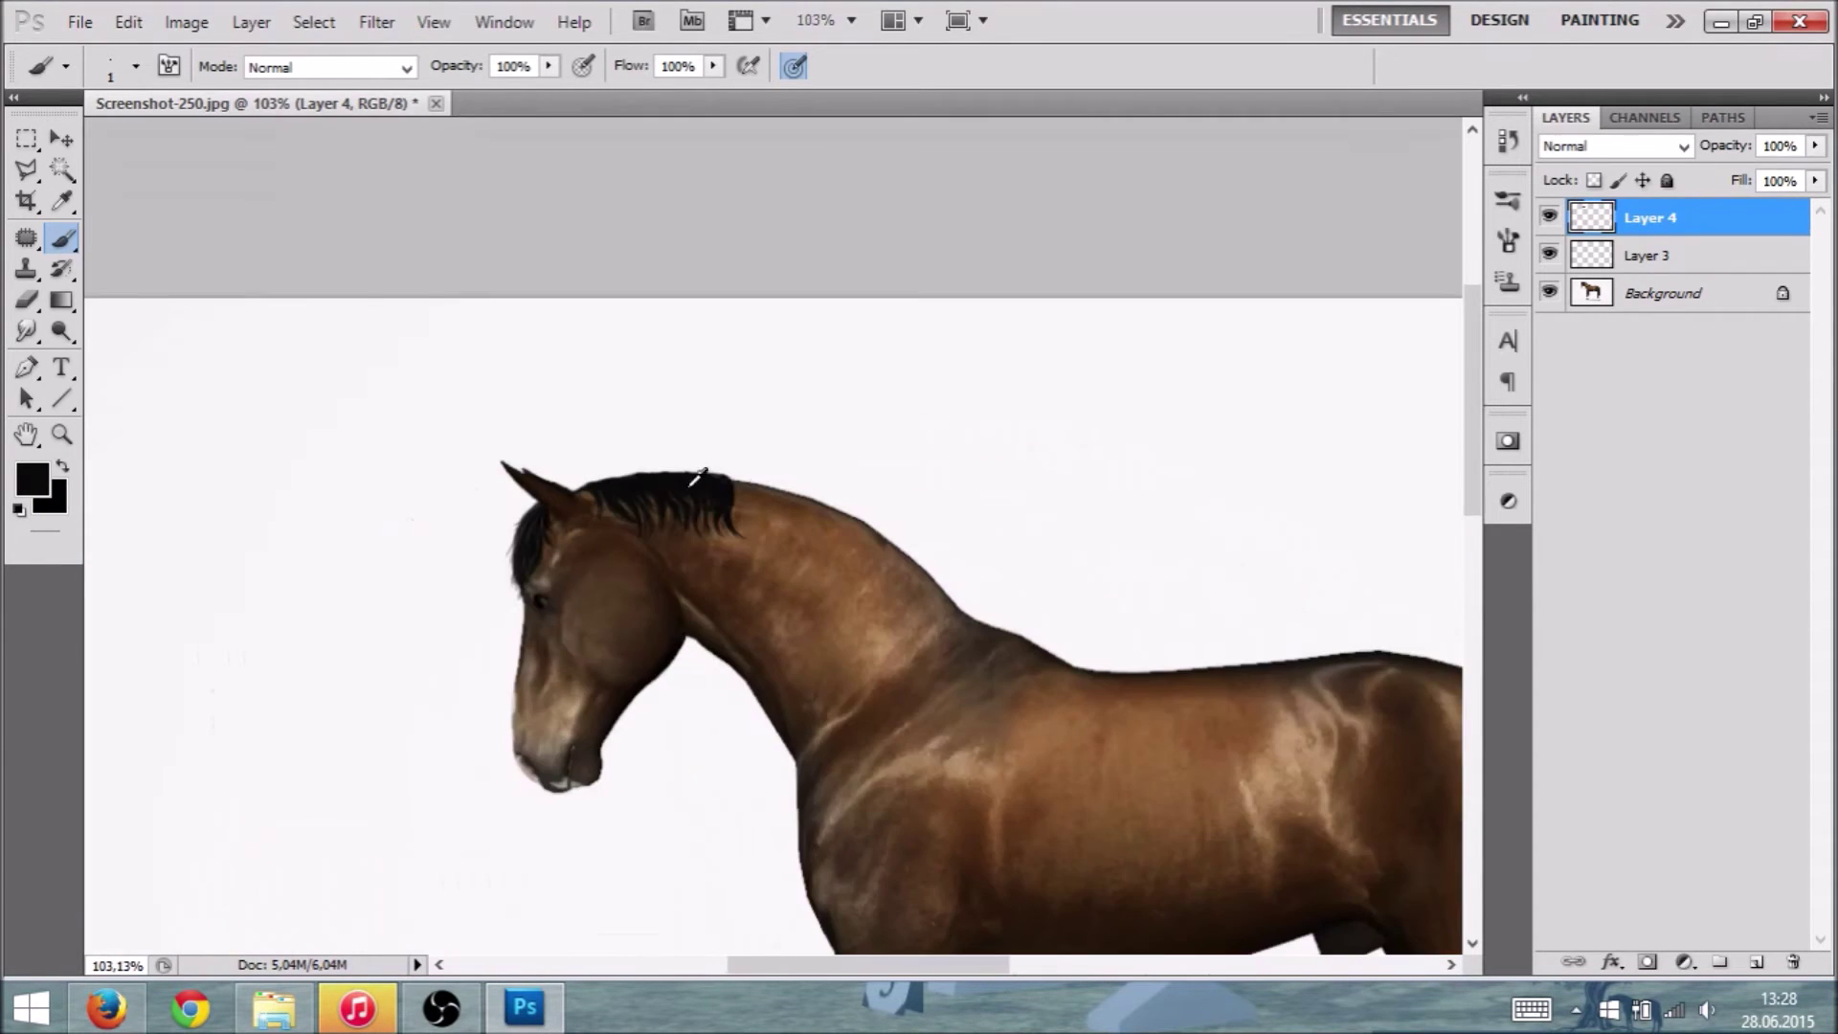
scroll(793, 486, "up", 8)
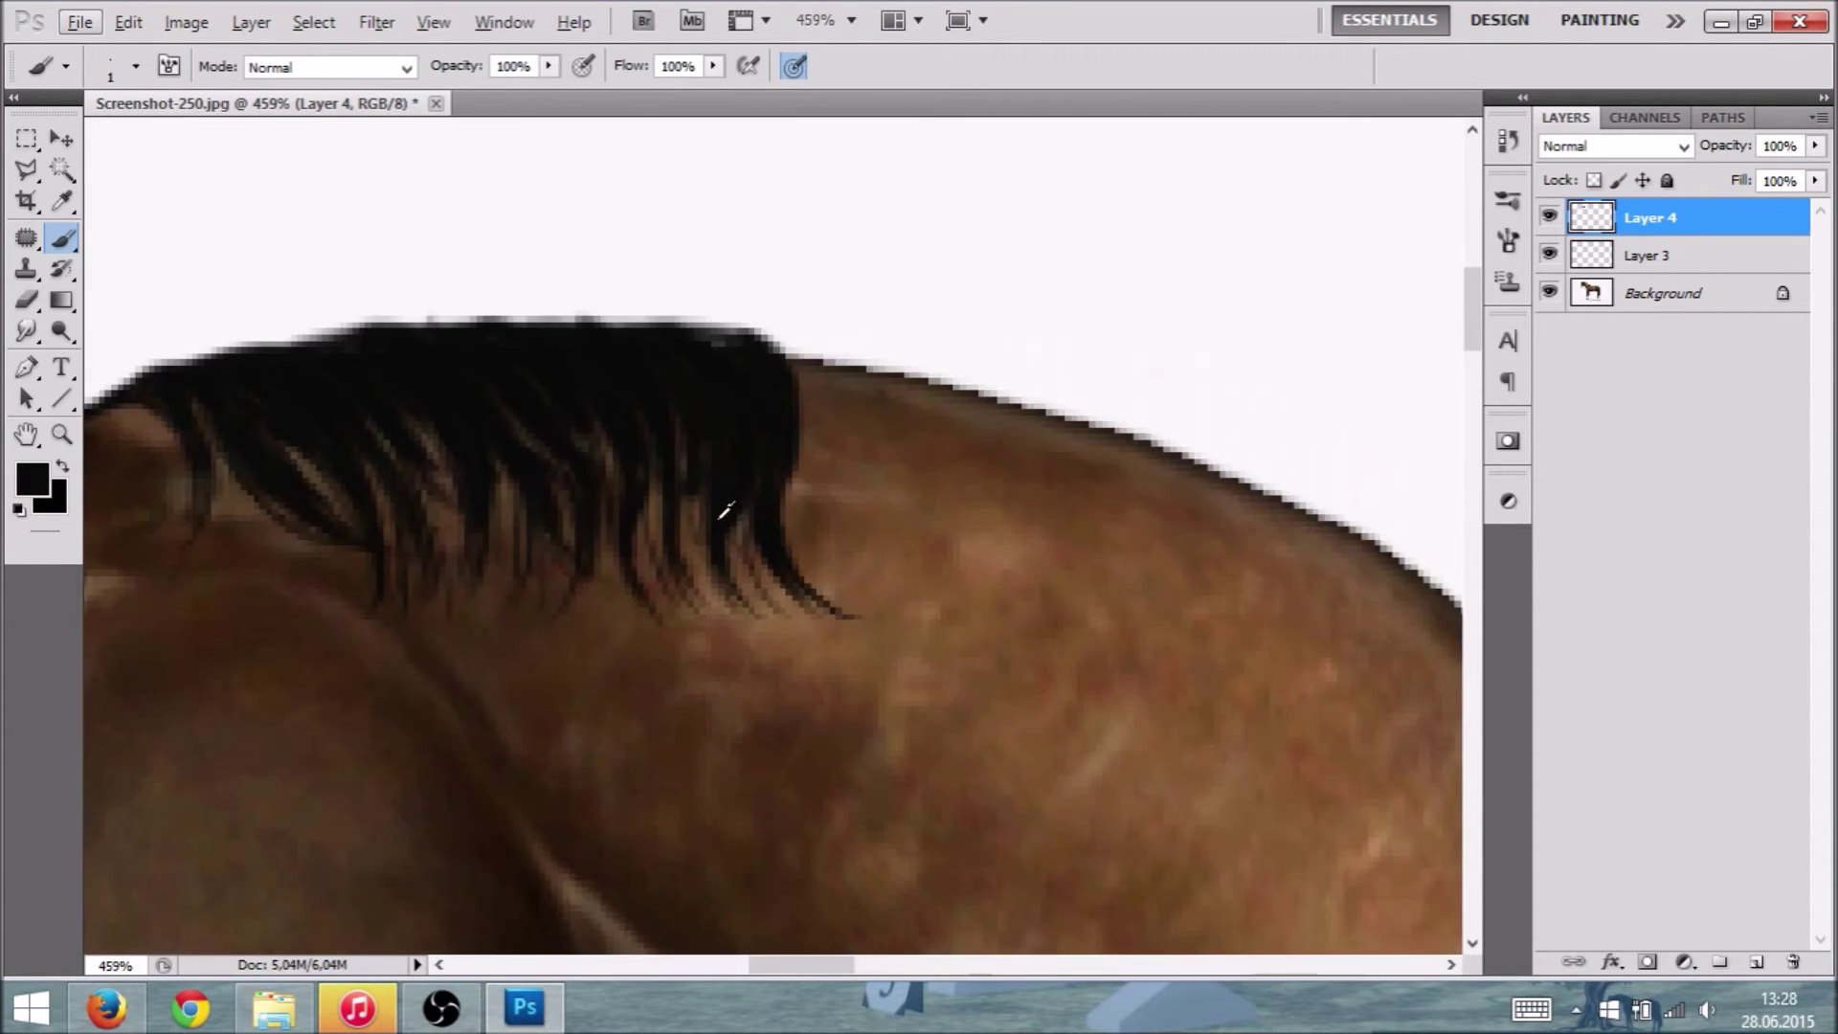
left_click_drag(475, 362, 505, 402)
mouse_move(541, 522)
left_mouse_down()
mouse_move(597, 580)
mouse_move(559, 614)
left_mouse_up()
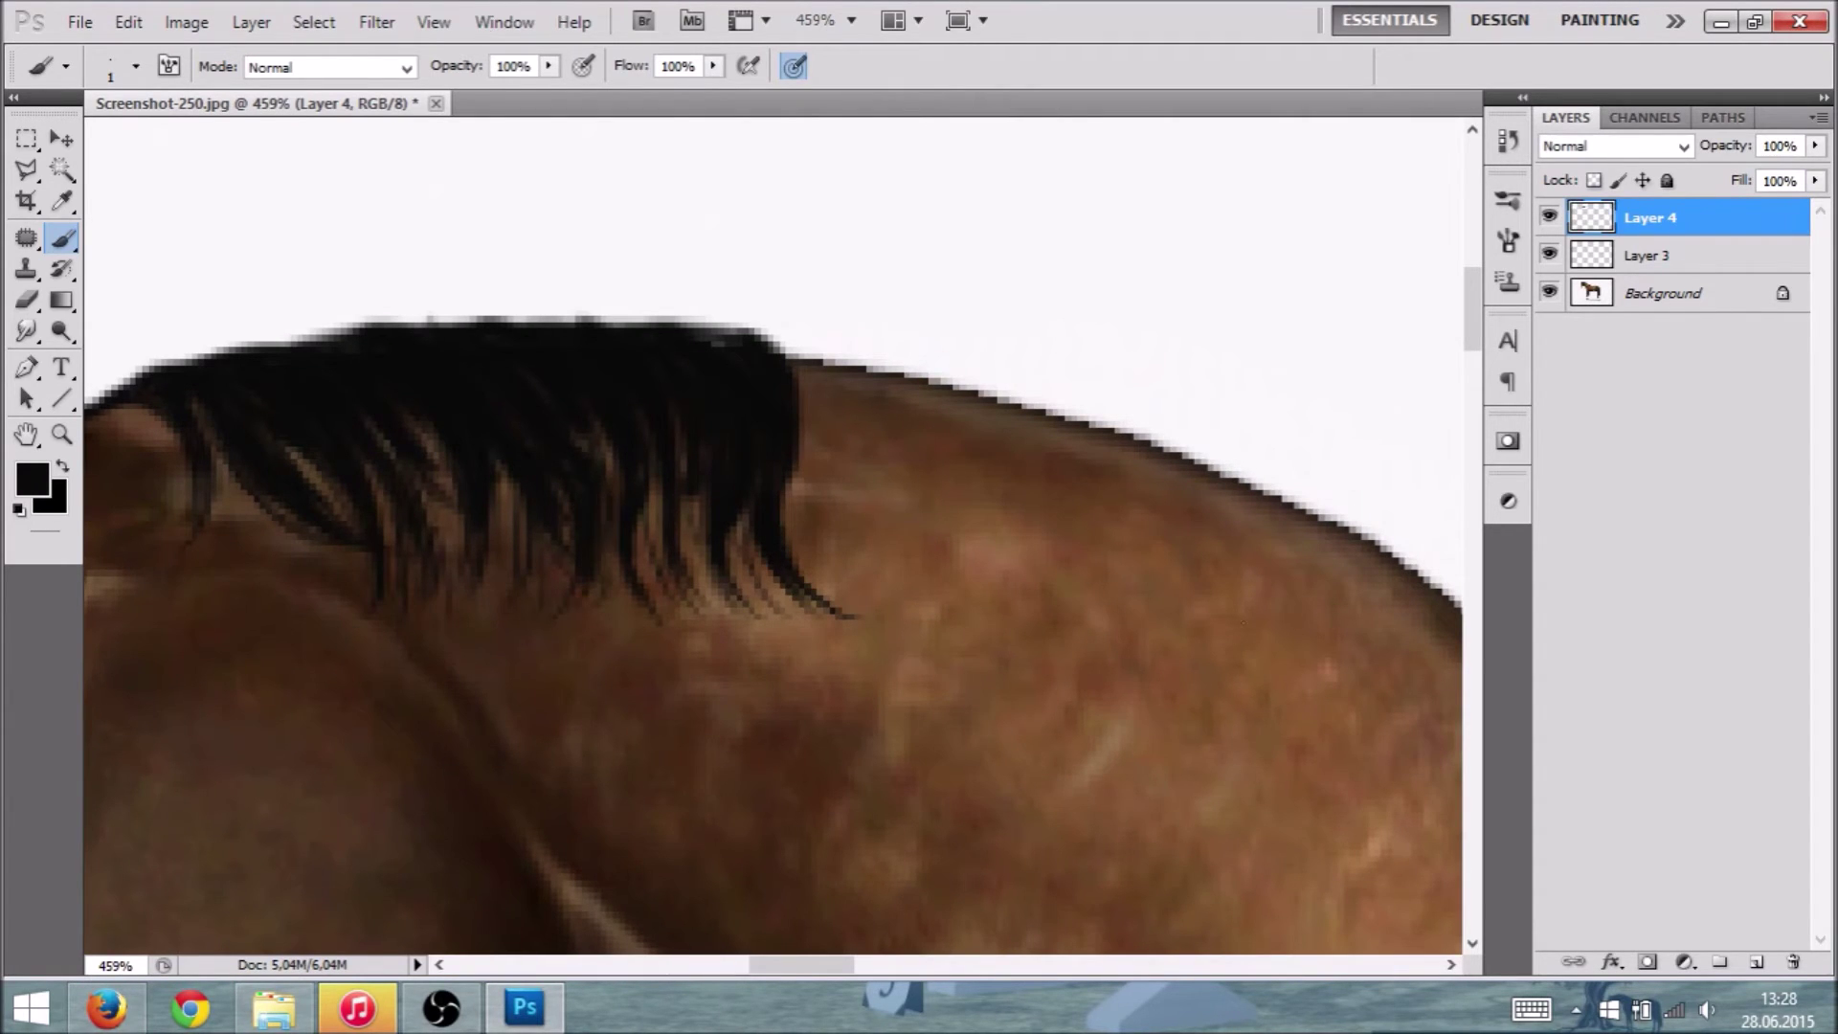
Step: Add a new layer above Layer 4 and set the foreground colour to pure black 000000
left_click(1758, 960)
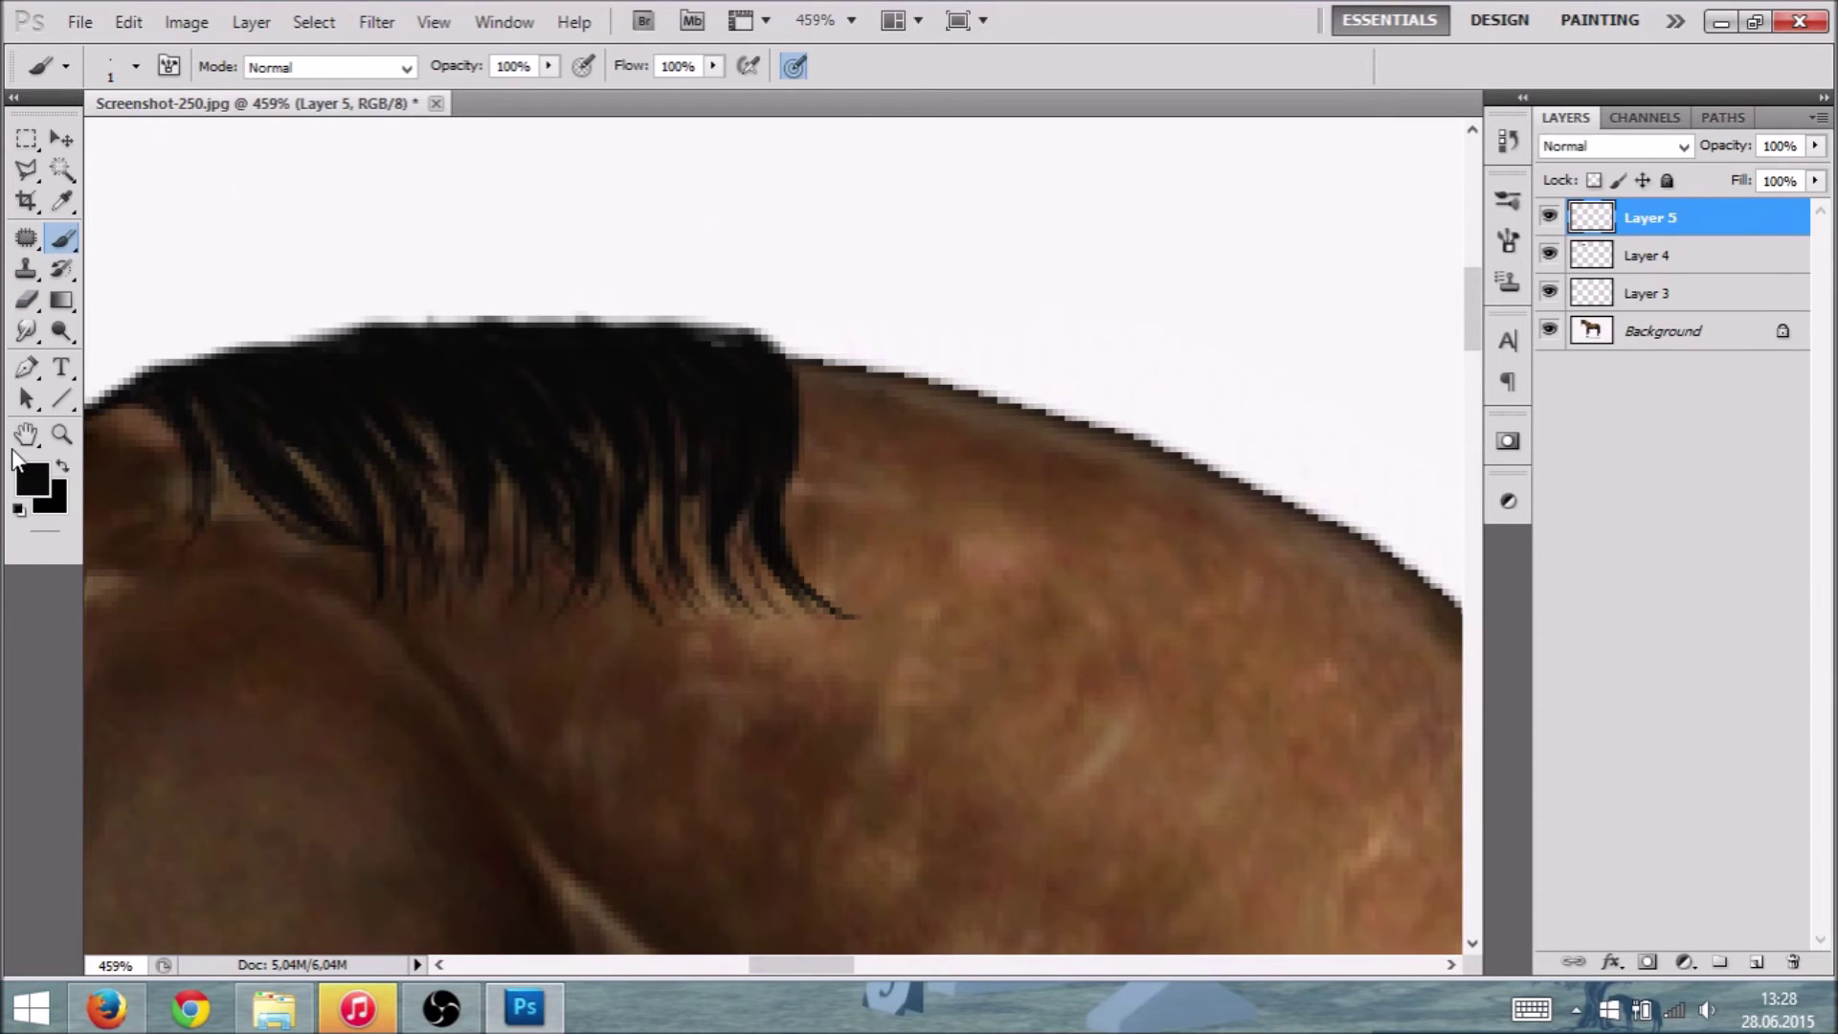
left_click(31, 477)
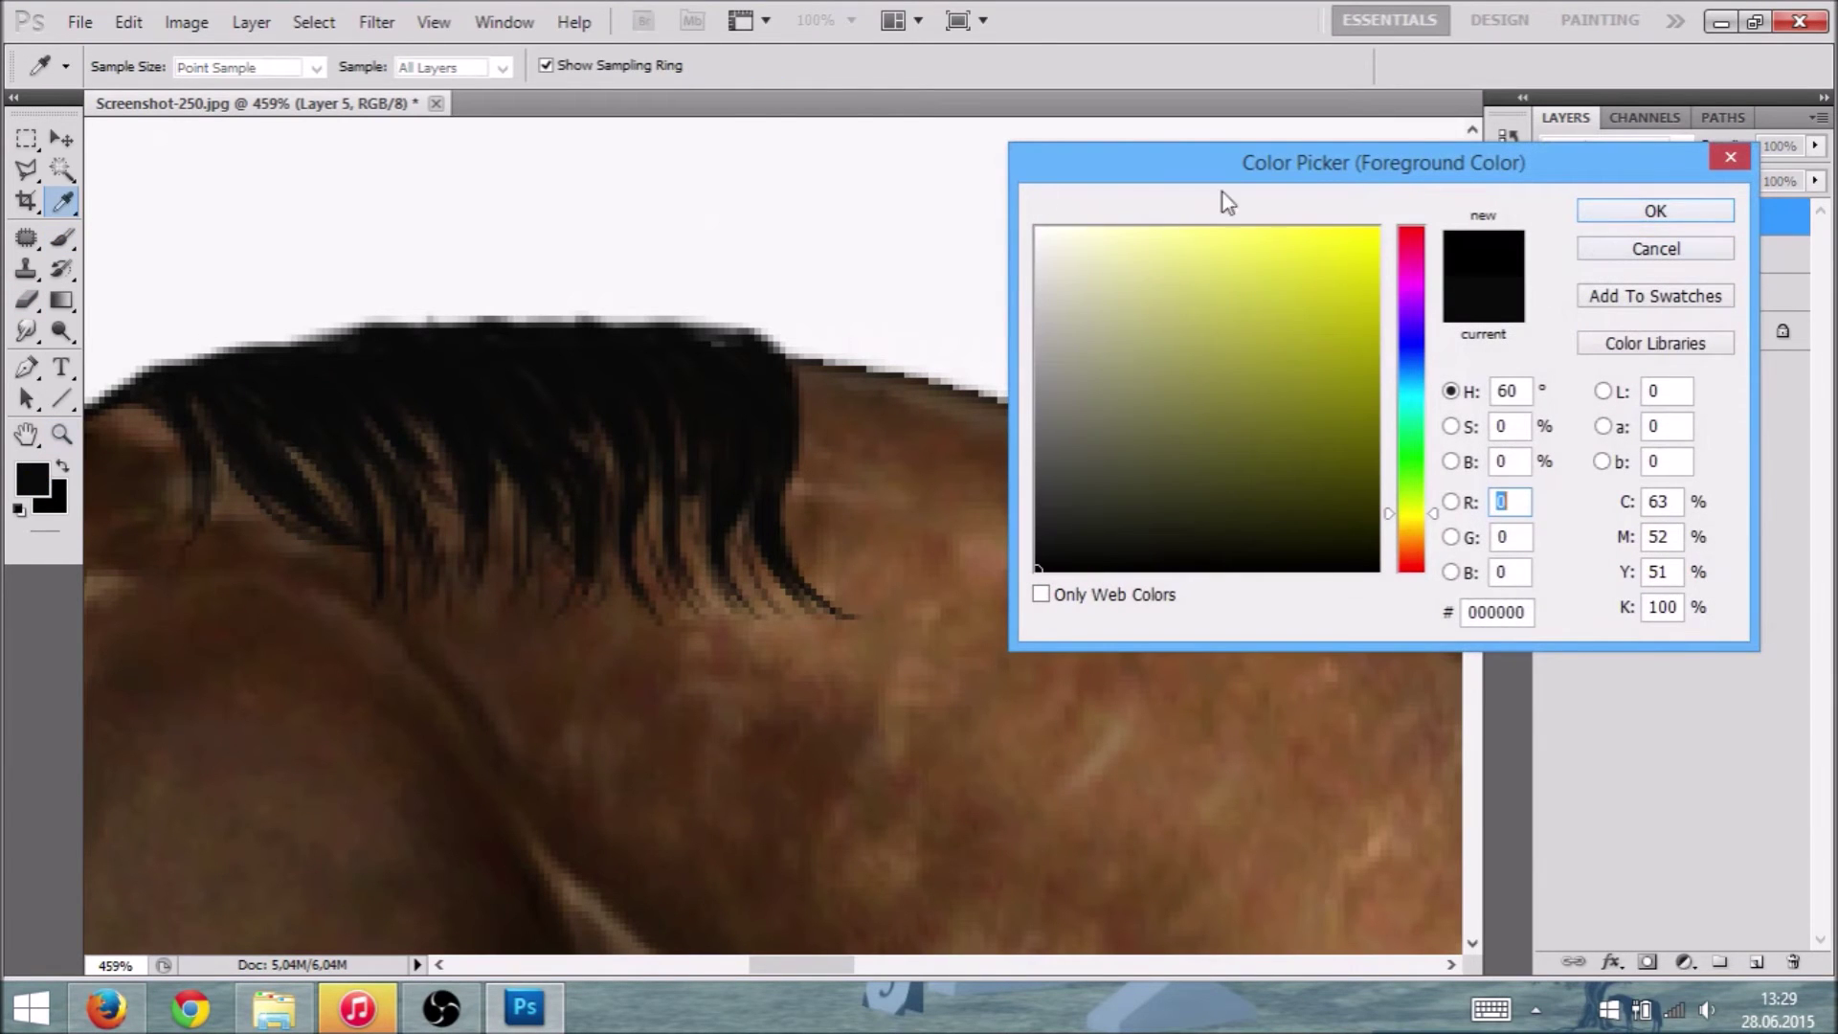
left_click(1711, 213)
Step: Paint thin pure black strands over the whole mane section, deepening the shadows and strand ends from the ear to the rear edge
mouse_move(175, 513)
left_mouse_down()
mouse_move(211, 479)
mouse_move(330, 536)
mouse_move(362, 609)
left_mouse_up()
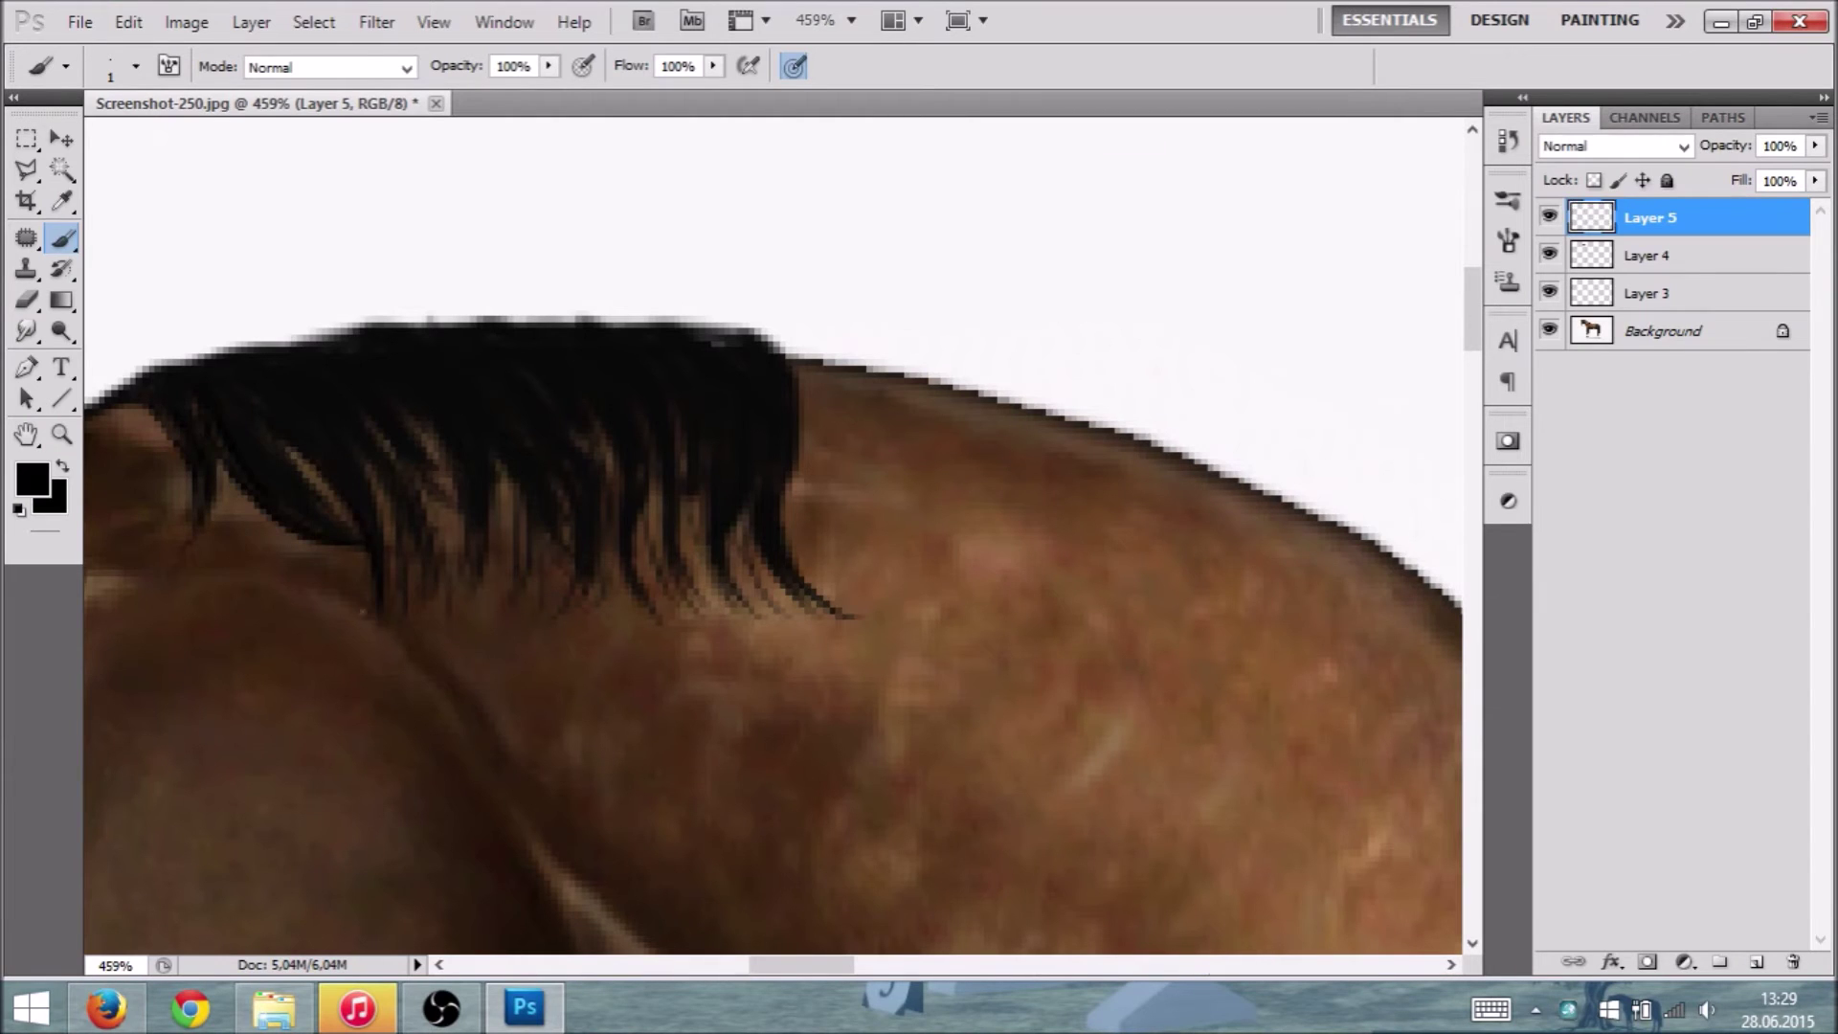
mouse_move(410, 532)
left_mouse_down()
mouse_move(400, 620)
mouse_move(422, 604)
left_mouse_up()
mouse_move(381, 432)
left_mouse_down()
mouse_move(402, 469)
mouse_move(457, 494)
mouse_move(458, 540)
left_mouse_up()
mouse_move(467, 579)
left_mouse_down()
mouse_move(431, 424)
mouse_move(495, 592)
left_mouse_up()
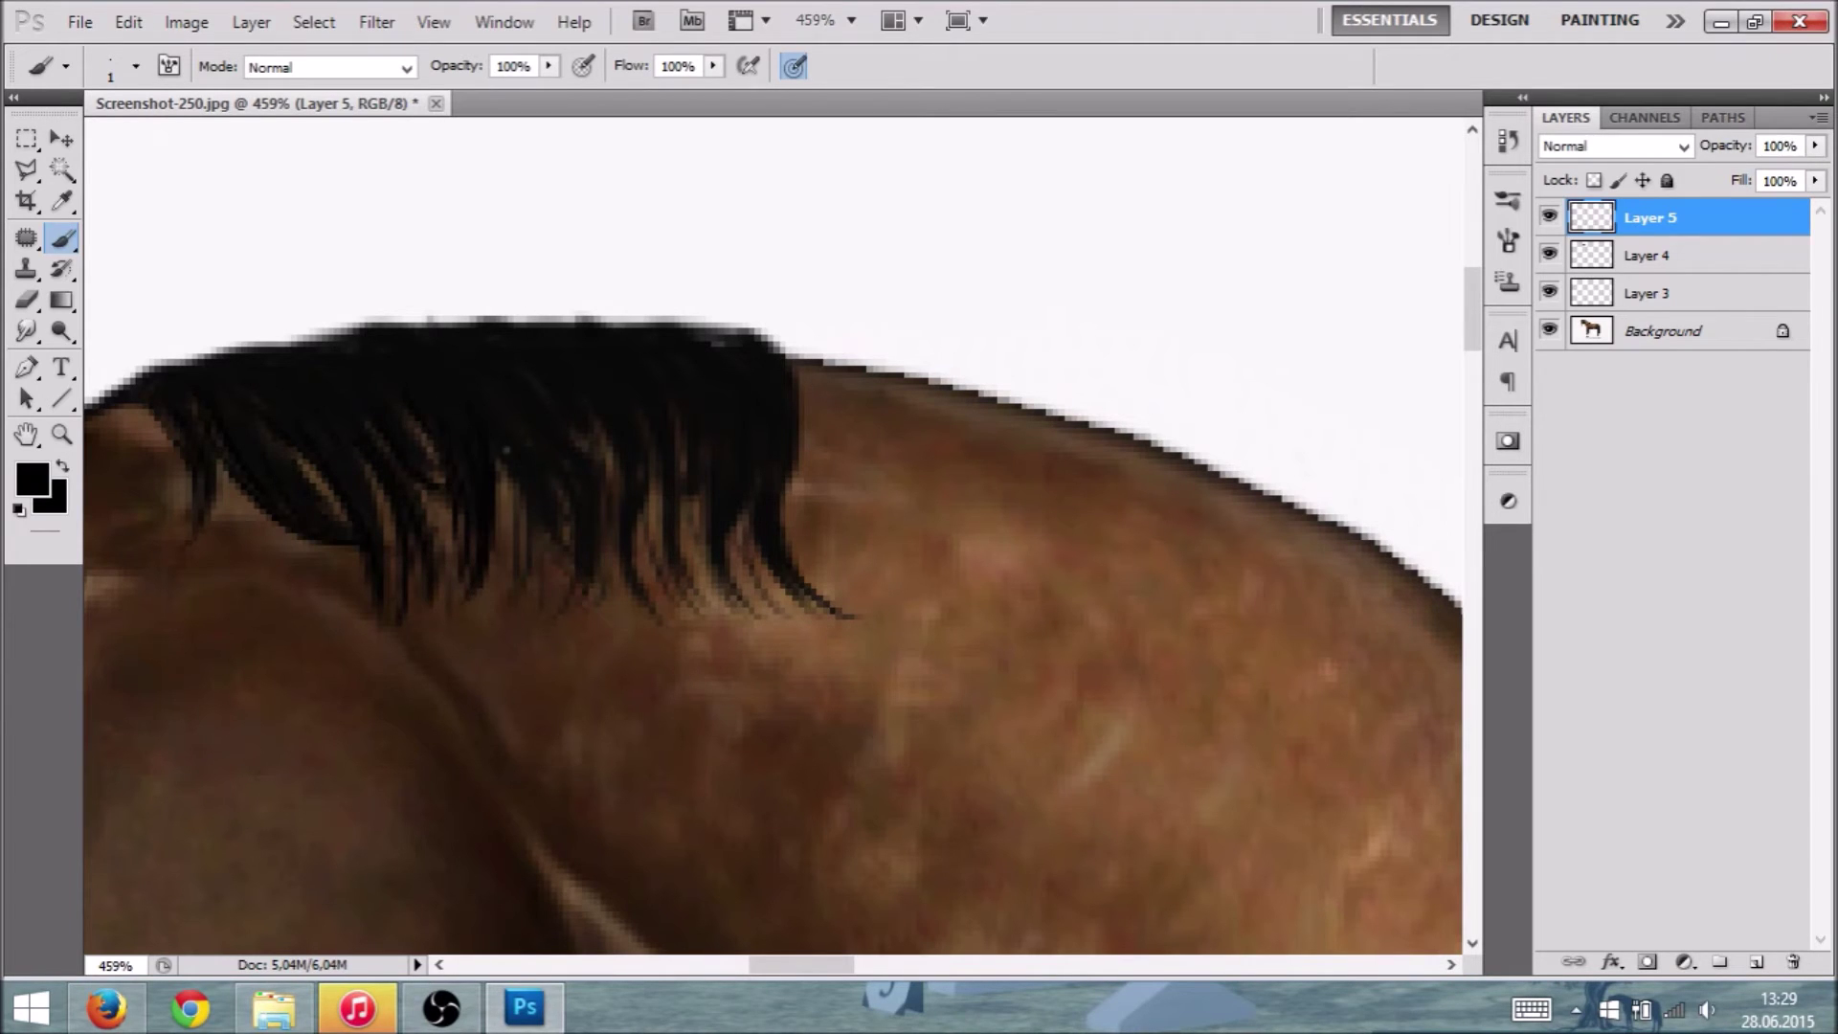
left_click_drag(475, 412, 570, 572)
mouse_move(536, 525)
left_mouse_down()
mouse_move(573, 565)
mouse_move(517, 616)
left_mouse_up()
left_click_drag(555, 481, 574, 558)
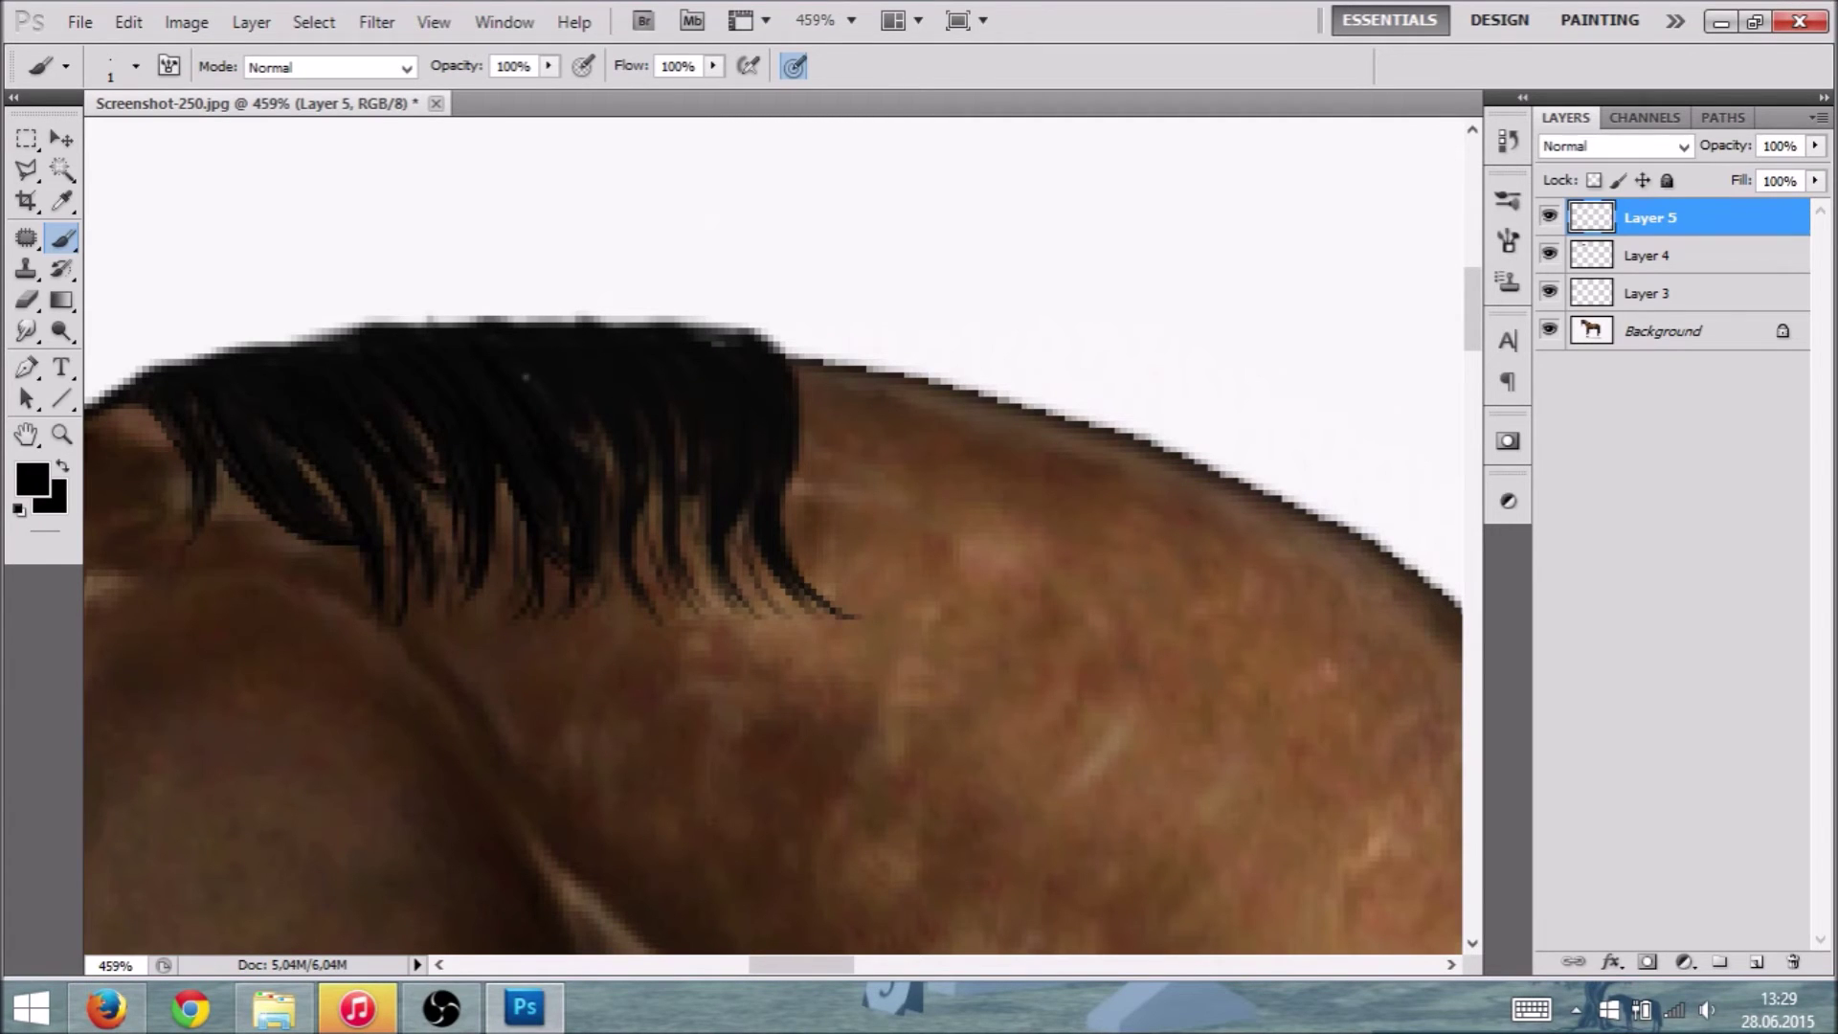
left_click_drag(581, 439, 606, 545)
mouse_move(675, 615)
left_mouse_down()
mouse_move(658, 464)
mouse_move(716, 621)
left_mouse_up()
mouse_move(696, 496)
left_mouse_down()
mouse_move(716, 584)
mouse_move(755, 594)
left_mouse_up()
mouse_move(740, 503)
left_mouse_down()
mouse_move(761, 600)
mouse_move(869, 620)
left_mouse_up()
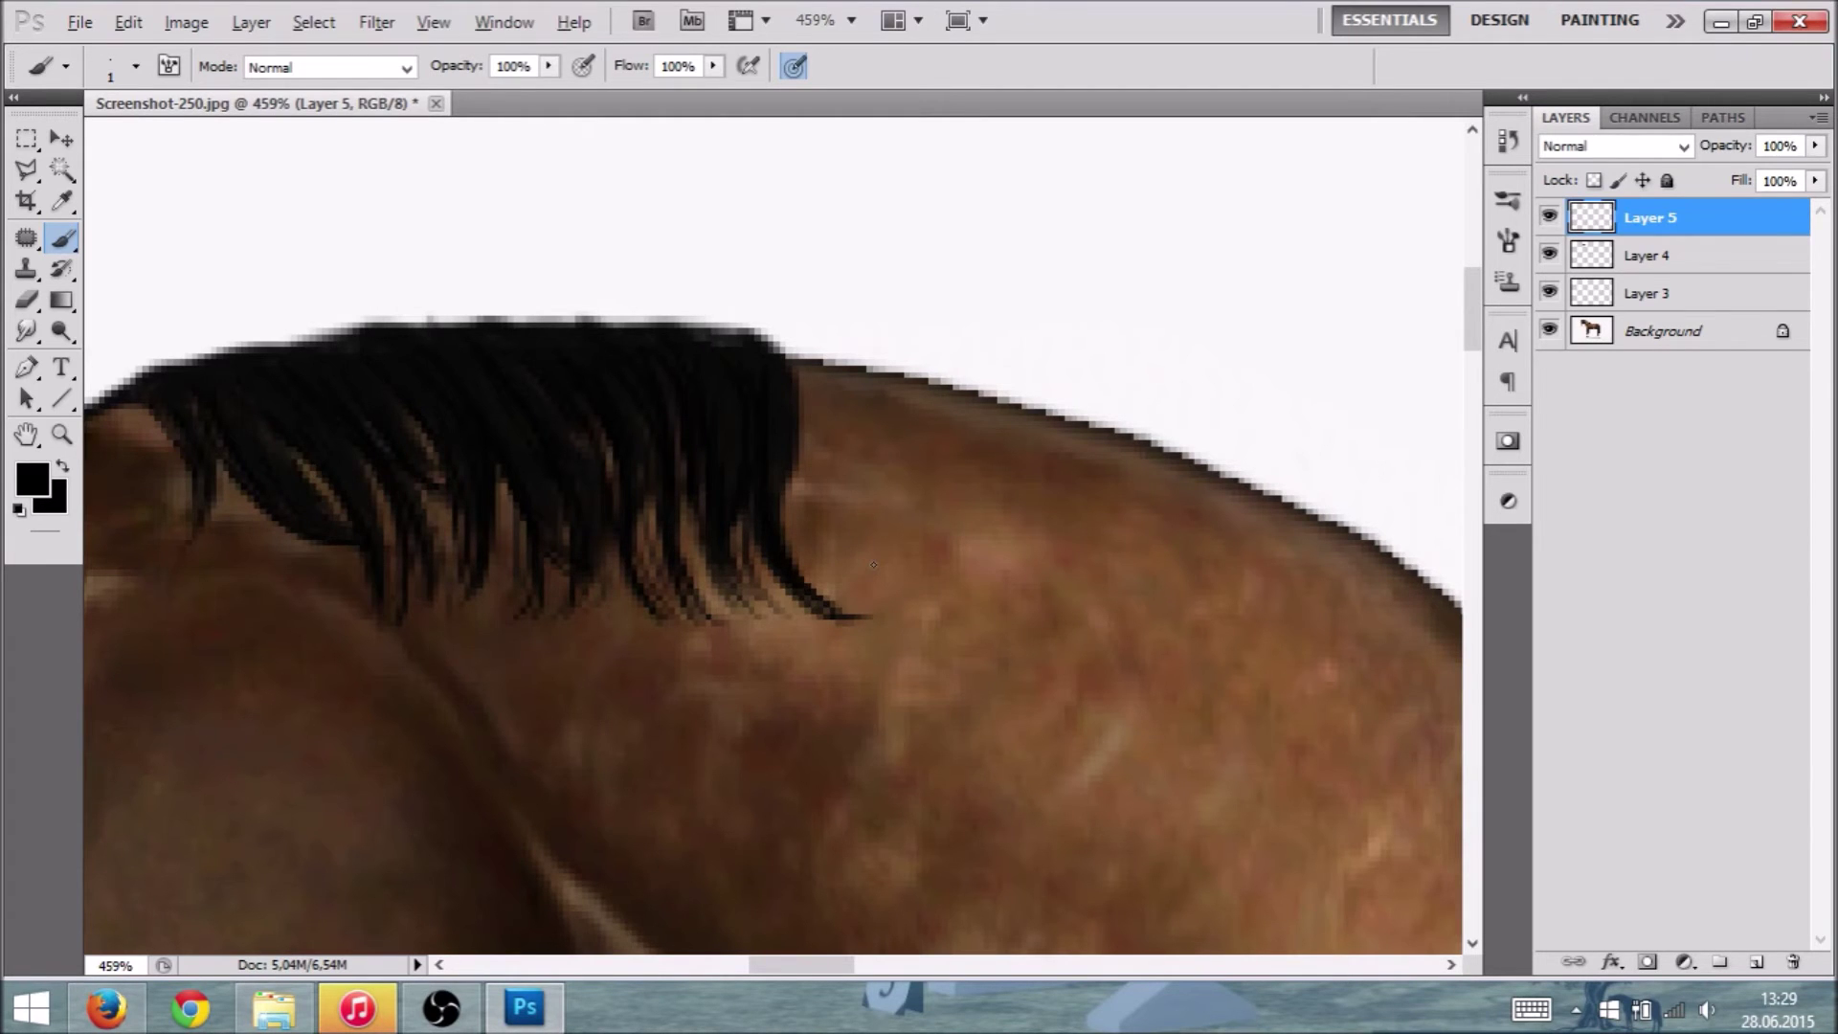
scroll(873, 564, "down", 2)
scroll(873, 565, "down", 1)
Step: Add another layer on top of the mane layers and set the foreground colour to white
scroll(818, 610, "up", 3)
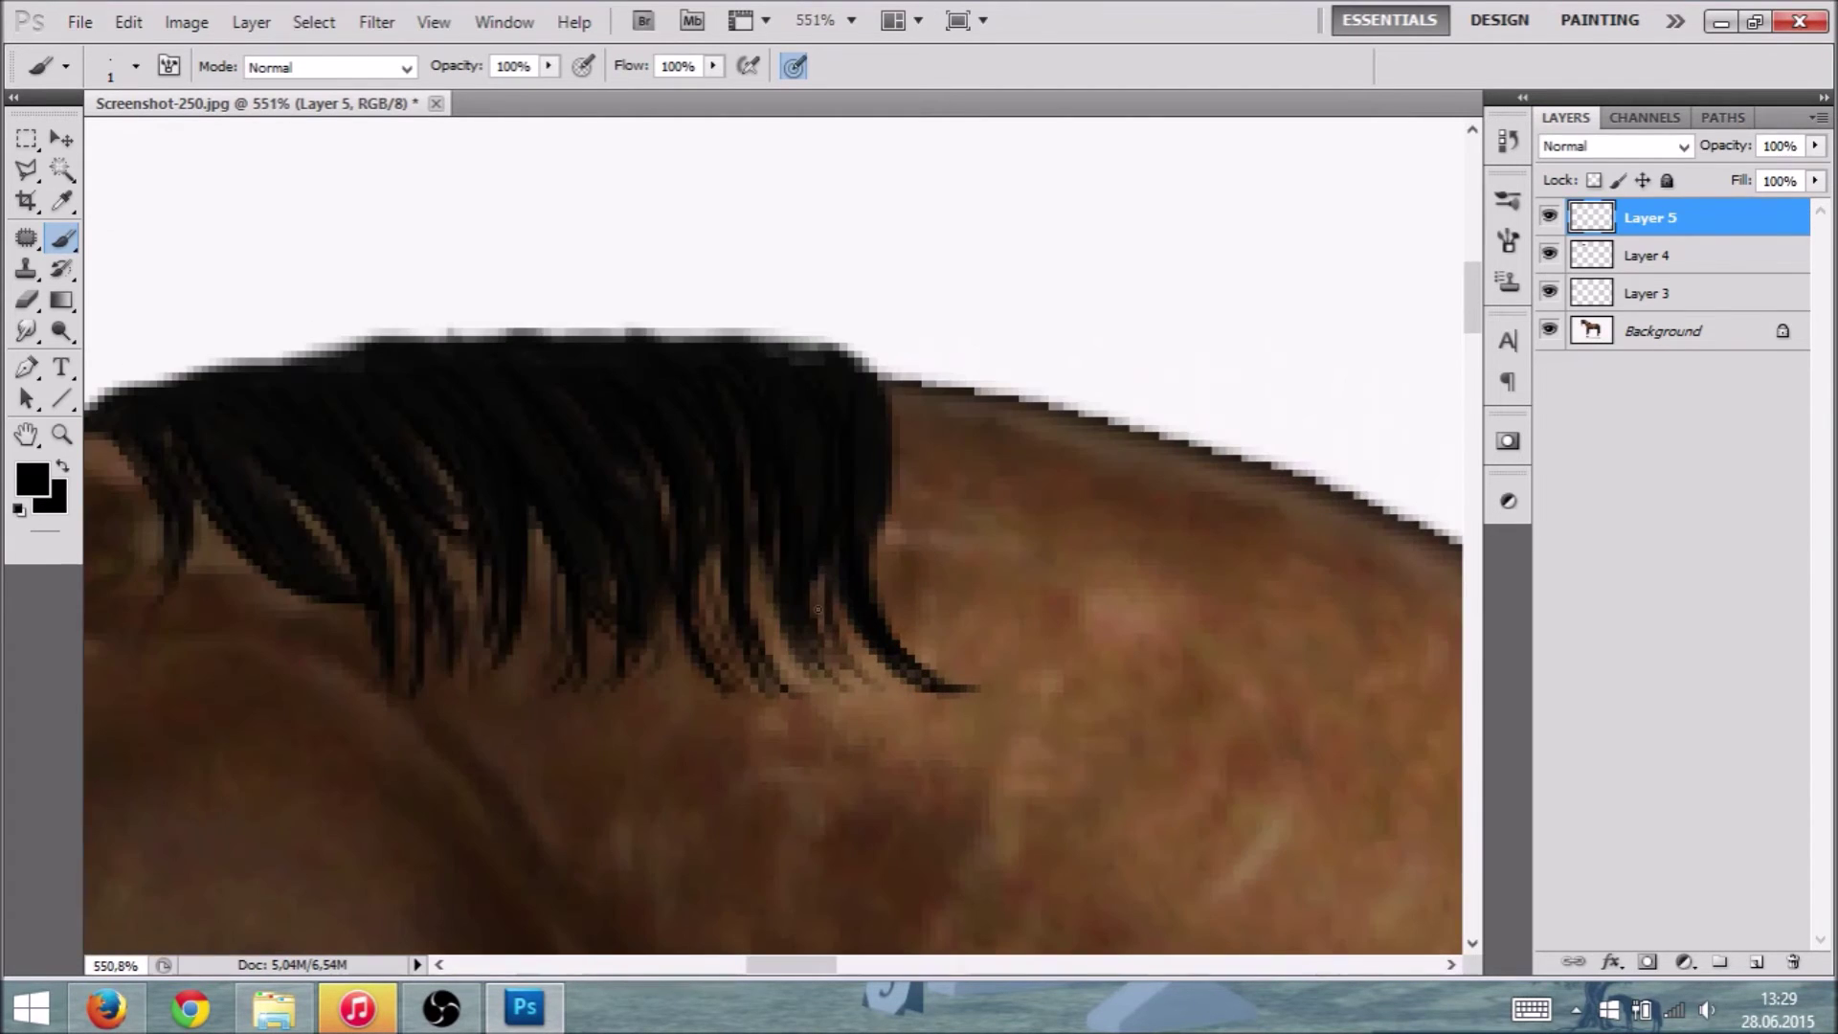
left_click(1756, 962)
left_click(30, 475)
left_click(964, 147)
left_click(1613, 219)
Step: Paint thin curved white highlight strands from the crest downward over the half of the mane nearest the ear
left_click_drag(112, 422, 192, 549)
left_click_drag(205, 407, 342, 591)
left_click_drag(219, 465, 259, 526)
mouse_move(206, 401)
left_mouse_down()
mouse_move(301, 481)
mouse_move(303, 461)
mouse_move(339, 468)
left_mouse_up()
mouse_move(261, 393)
left_mouse_down()
mouse_move(365, 552)
mouse_move(391, 627)
mouse_move(375, 465)
left_mouse_up()
mouse_move(308, 373)
left_mouse_down()
mouse_move(385, 432)
mouse_move(419, 503)
left_mouse_up()
left_click_drag(373, 437, 417, 641)
left_click_drag(356, 373, 452, 531)
left_click_drag(318, 368, 438, 431)
left_click_drag(388, 362, 482, 456)
mouse_move(433, 361)
left_mouse_down()
mouse_move(488, 498)
mouse_move(507, 666)
mouse_move(499, 440)
mouse_move(546, 455)
mouse_move(565, 490)
left_mouse_up()
left_click_drag(507, 394, 624, 610)
left_click_drag(485, 341, 580, 467)
left_click_drag(479, 366, 574, 498)
Step: Continue the thin white highlight strands across the rear half of the mane section to its last locks
left_click_drag(538, 371, 622, 601)
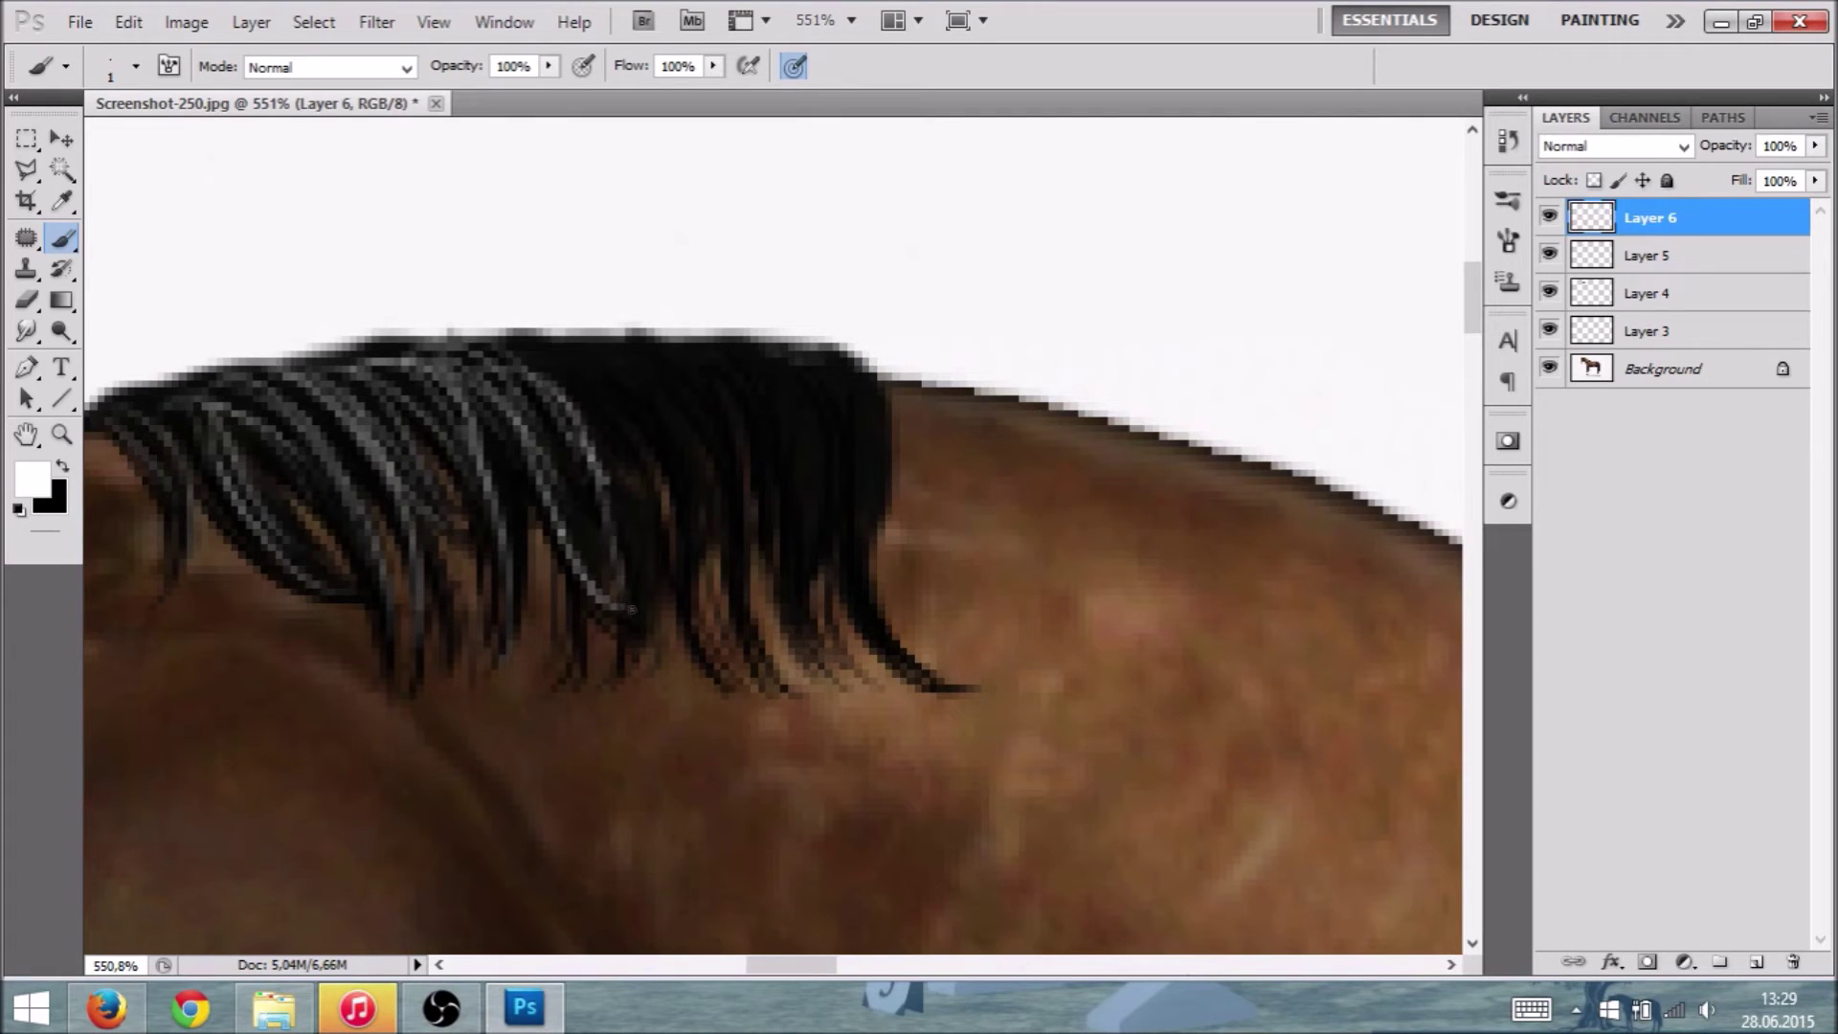
left_click_drag(553, 464, 638, 630)
left_click_drag(521, 351, 630, 490)
mouse_move(678, 463)
left_mouse_down()
mouse_move(635, 453)
mouse_move(696, 568)
mouse_move(679, 381)
mouse_move(740, 539)
mouse_move(752, 497)
left_mouse_up()
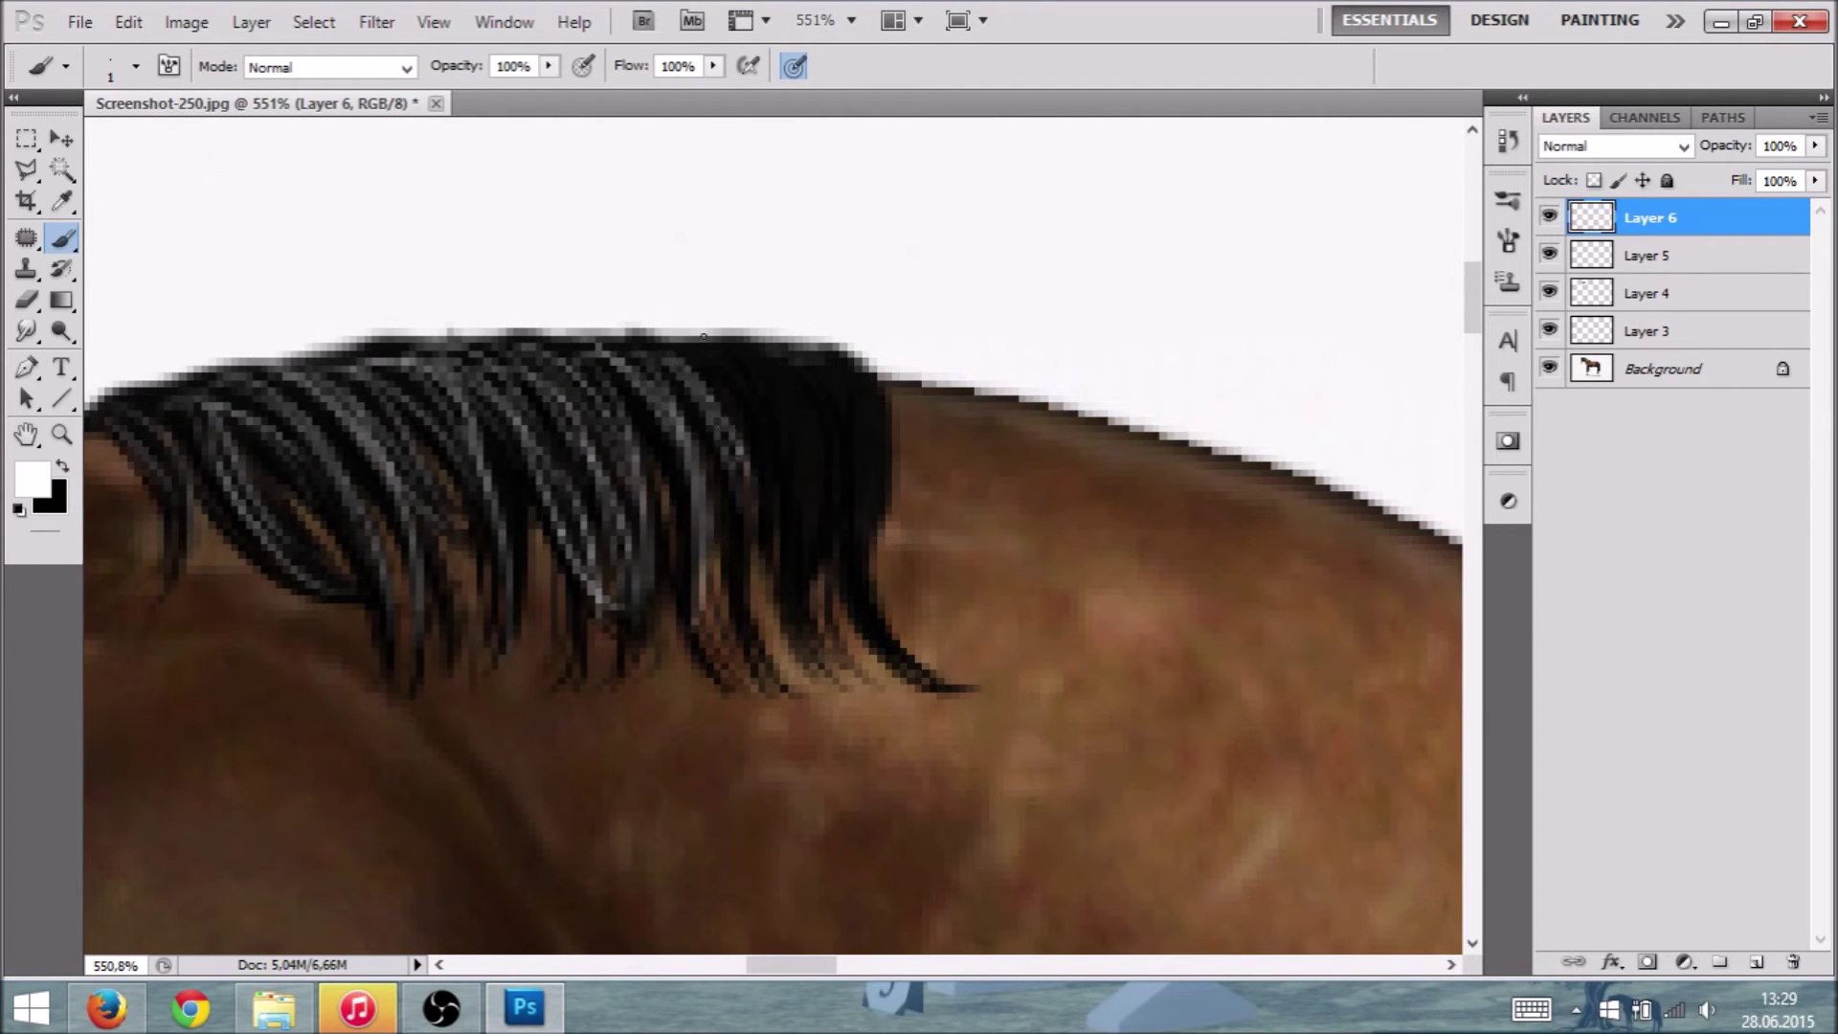
left_click_drag(718, 352, 806, 512)
left_click_drag(787, 350, 878, 500)
mouse_move(706, 350)
left_mouse_down()
mouse_move(786, 479)
mouse_move(831, 675)
left_mouse_up()
left_click_drag(850, 433, 866, 617)
left_click_drag(838, 507, 909, 665)
left_click_drag(821, 424, 847, 560)
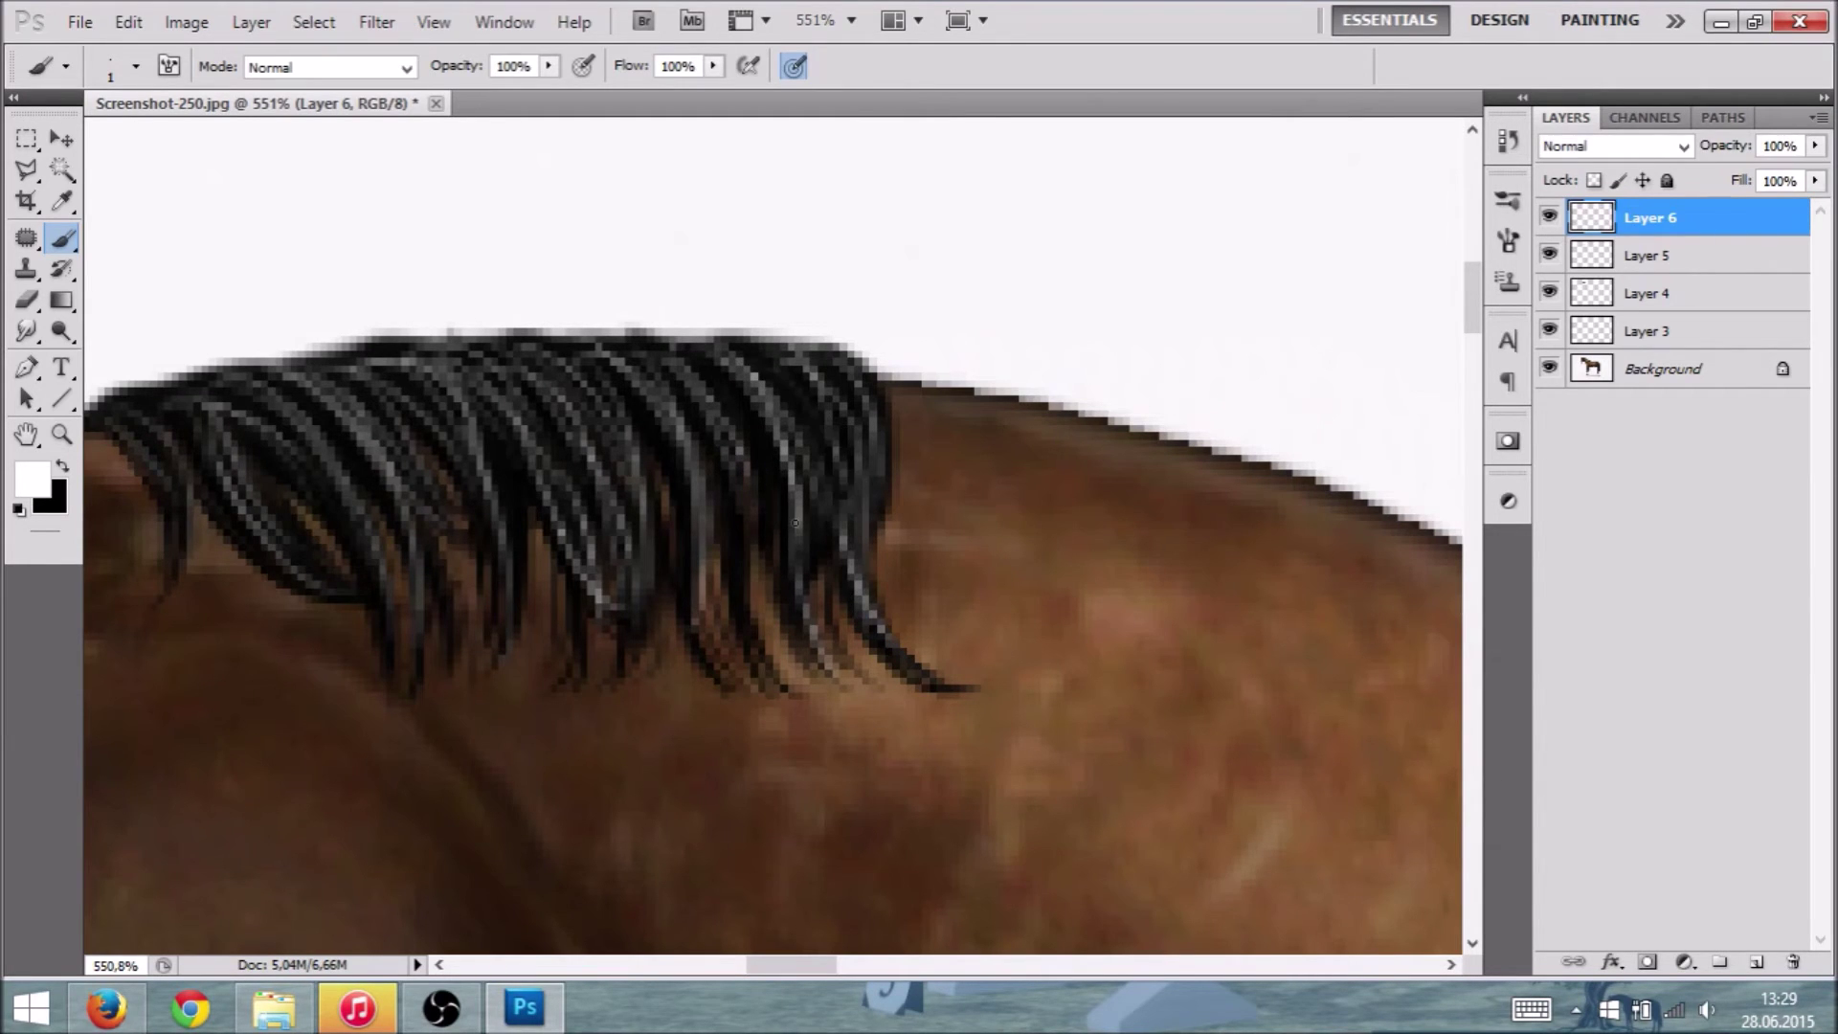
scroll(795, 523, "down", 6)
scroll(866, 450, "up", 2)
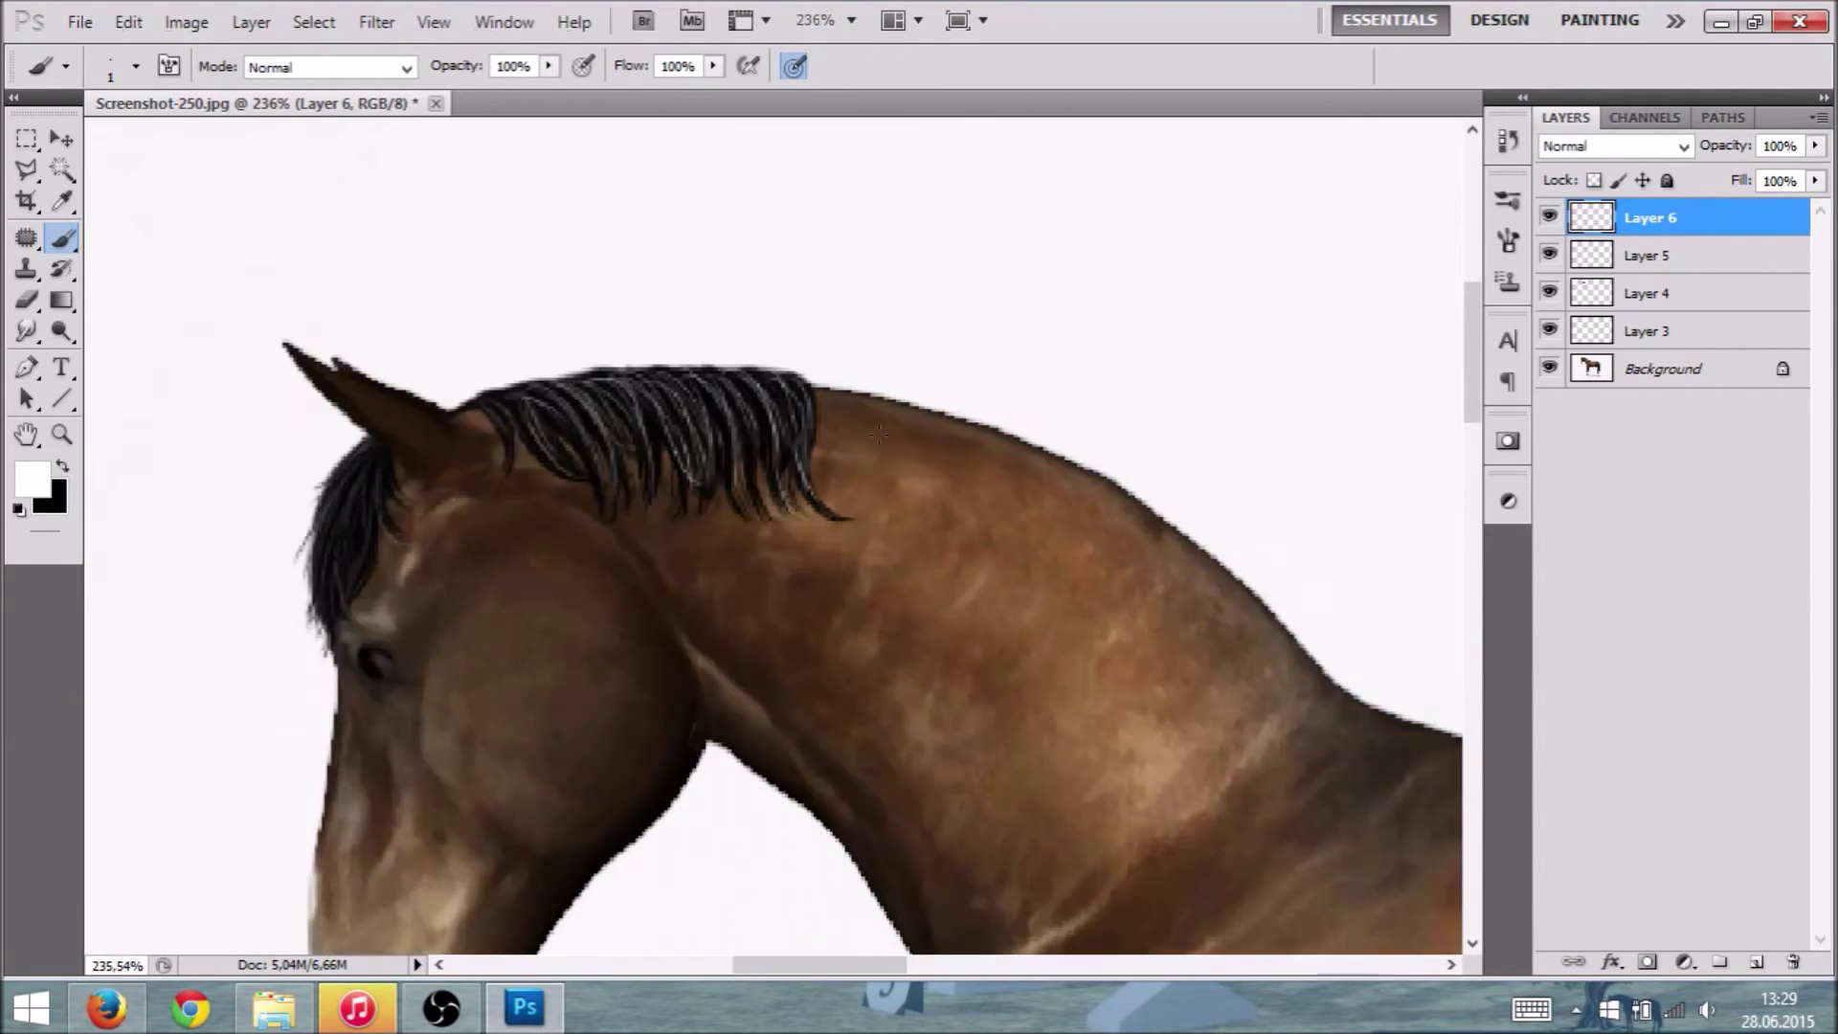
Step: Lower the opacity of the white highlight layer to 29%
left_click(1814, 145)
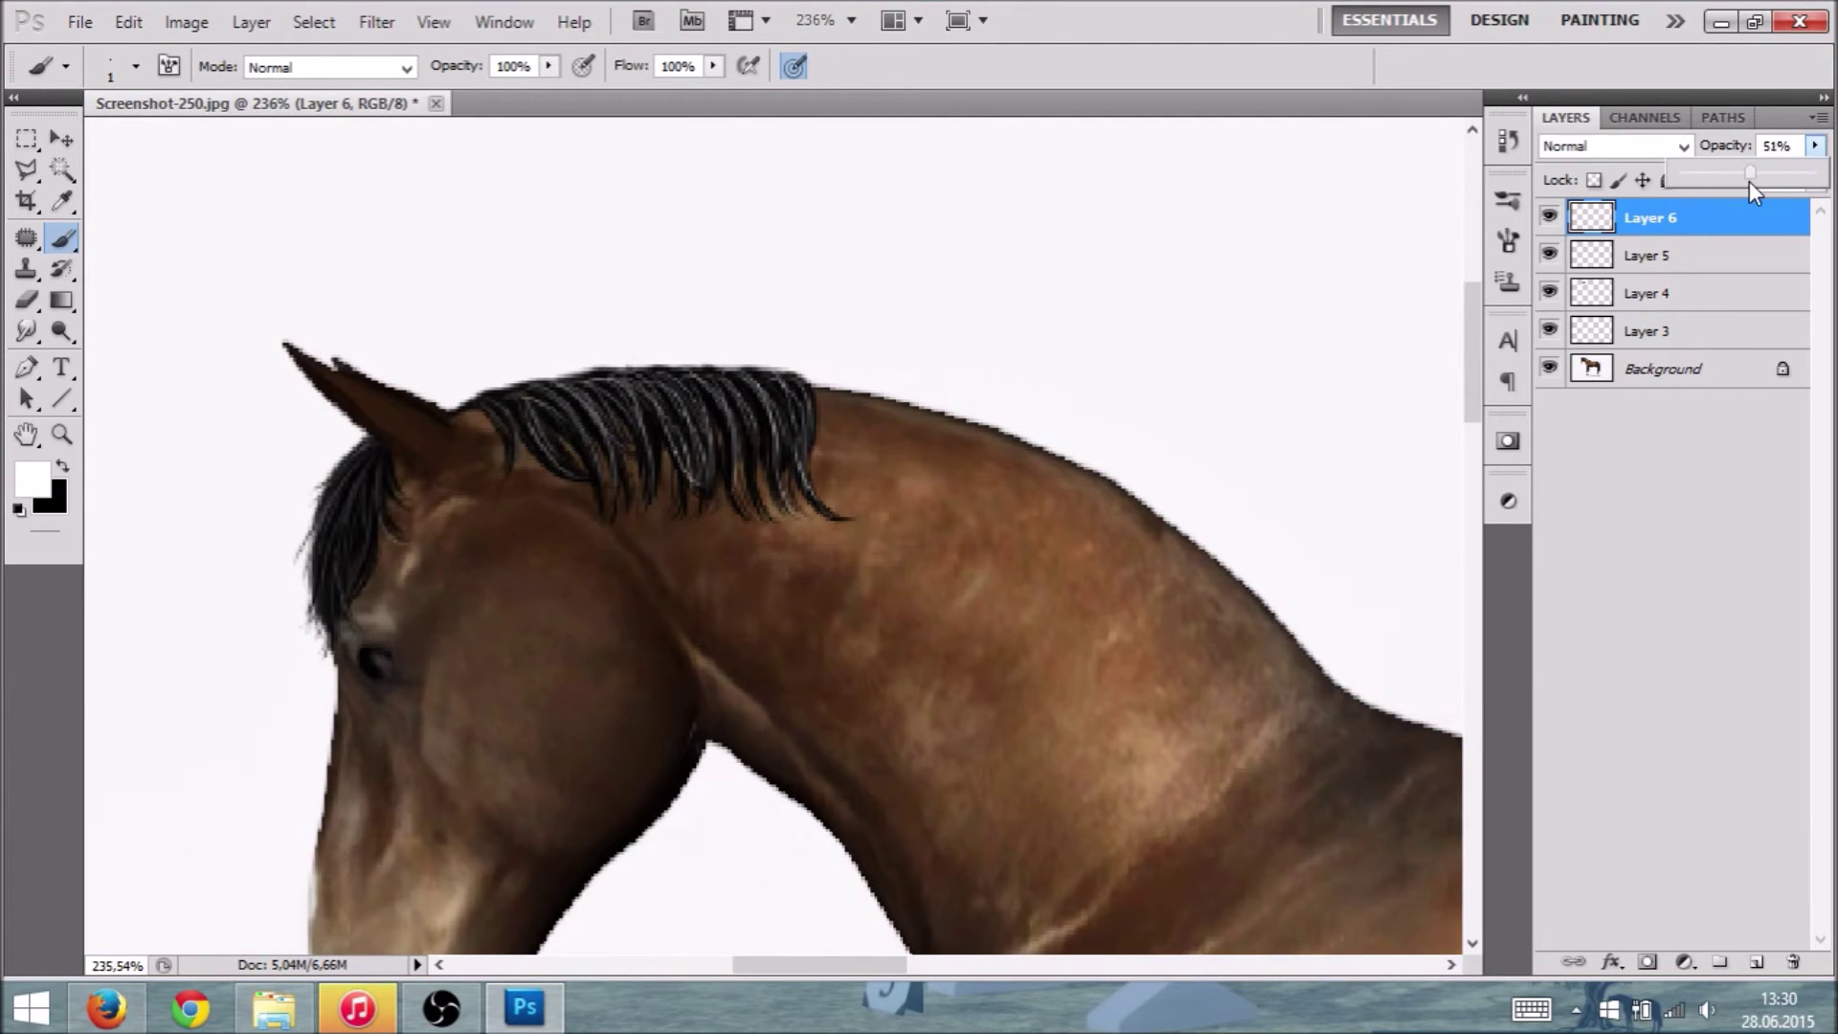
left_click_drag(1749, 181, 1744, 181)
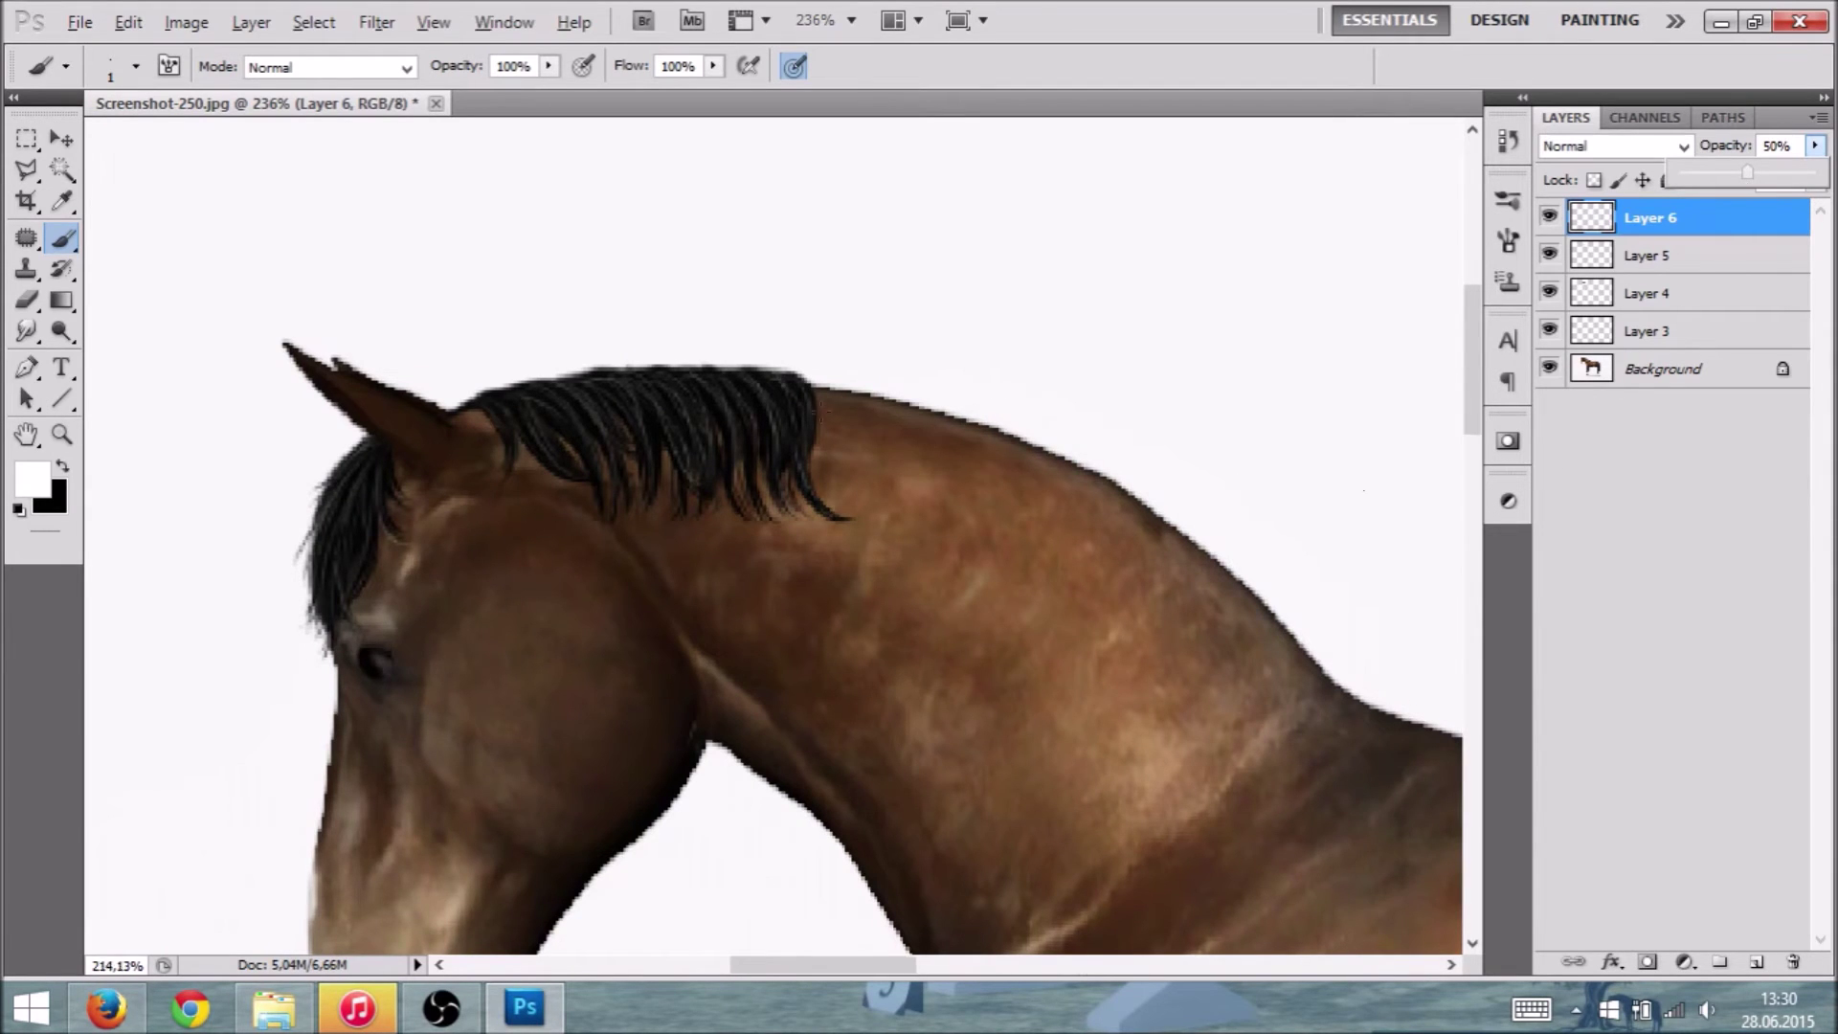
scroll(829, 400, "down", 4)
scroll(775, 357, "up", 5)
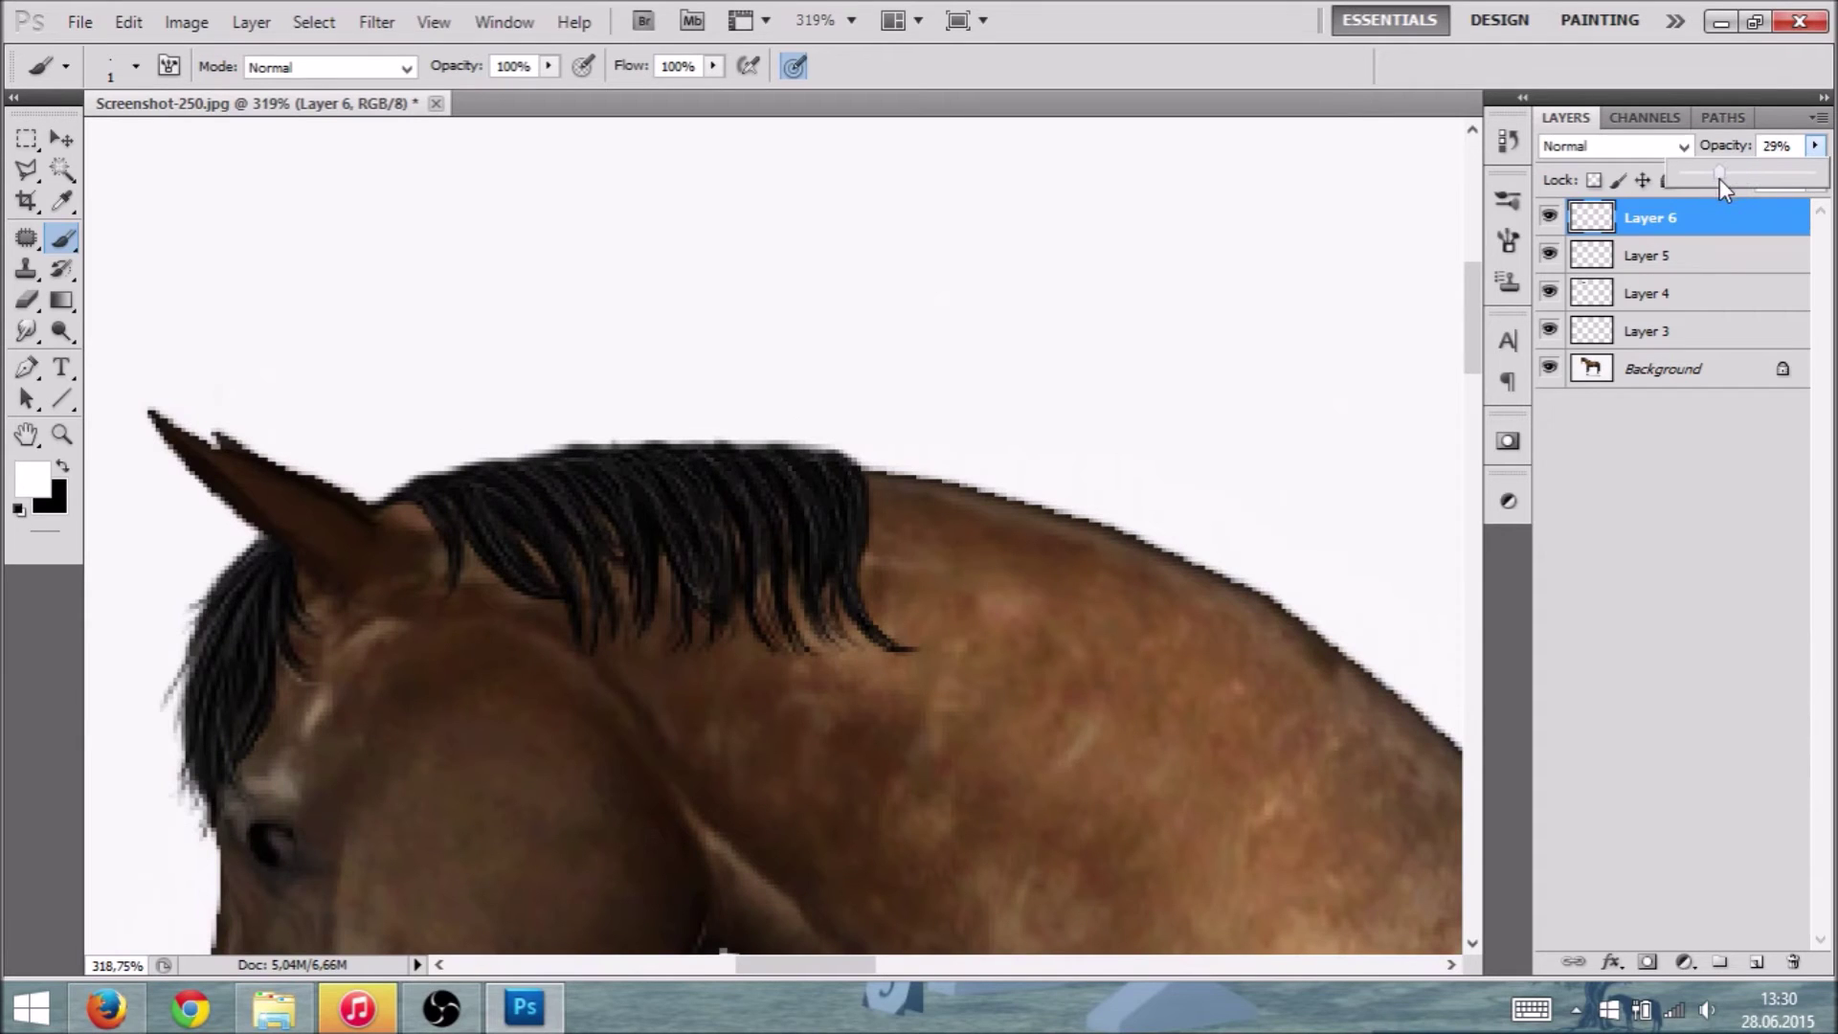
scroll(1126, 483, "down", 5)
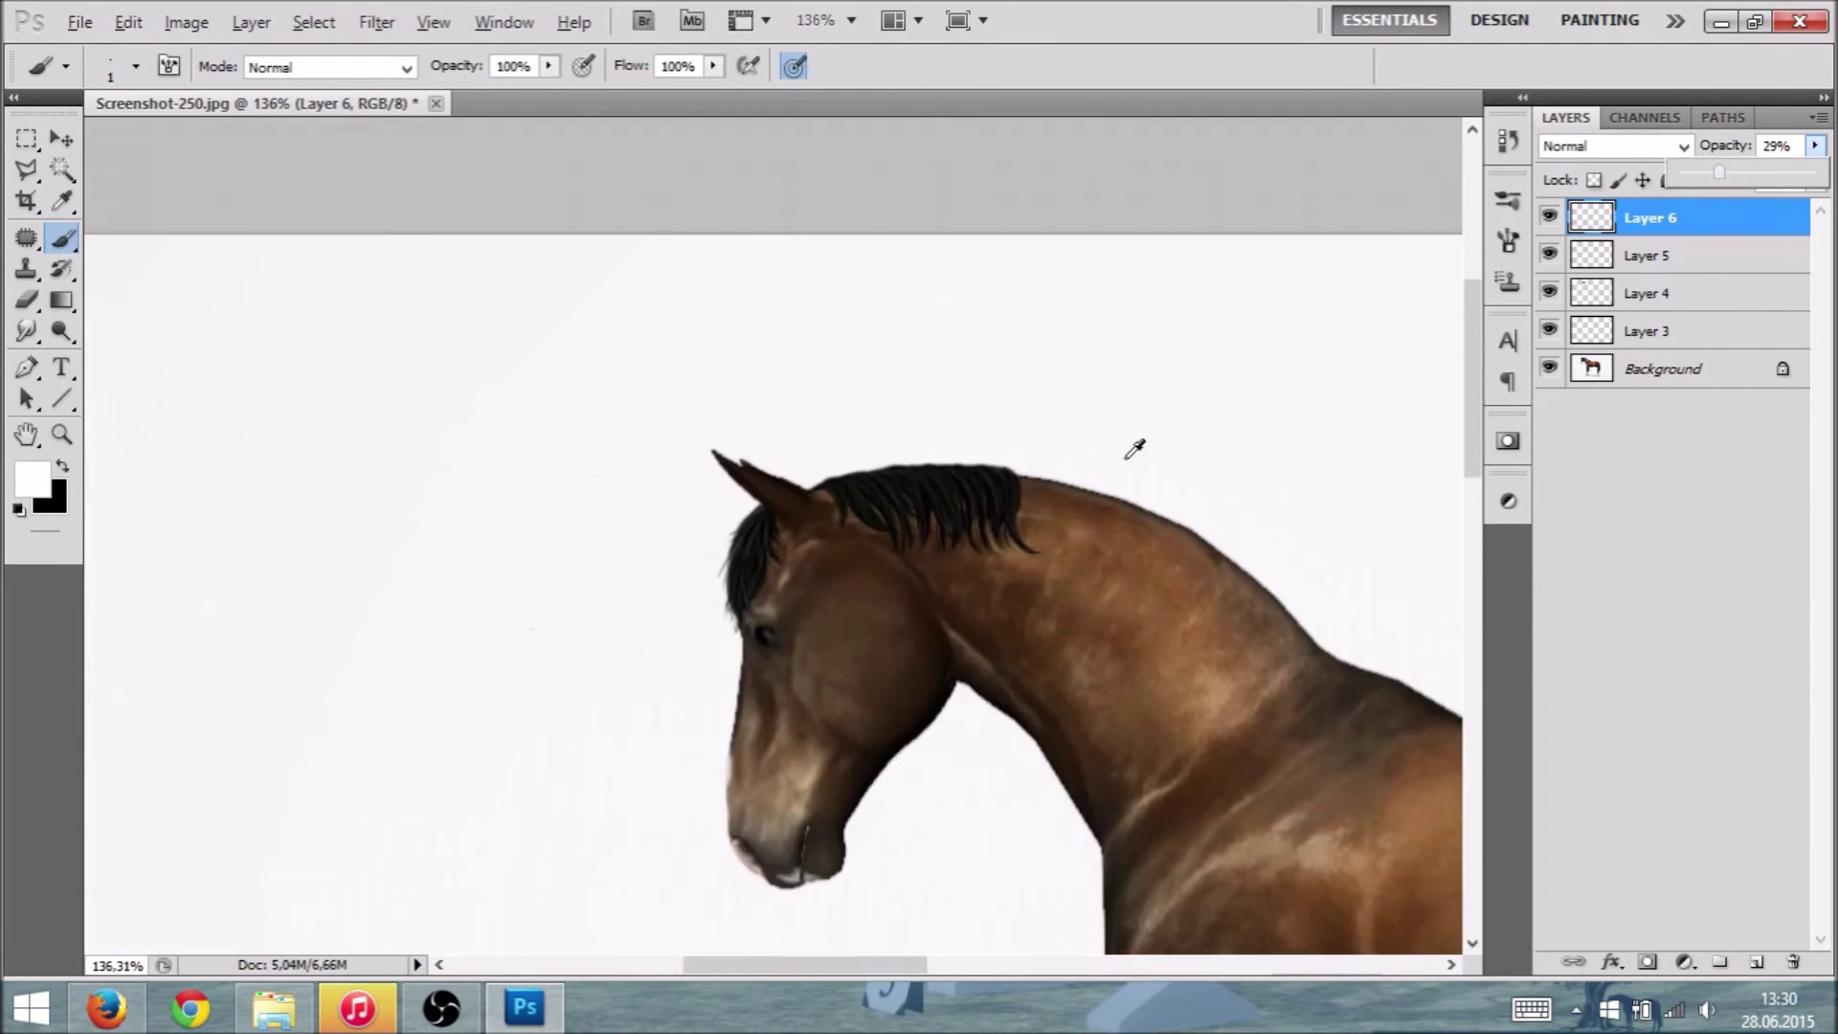
scroll(1078, 488, "up", 5)
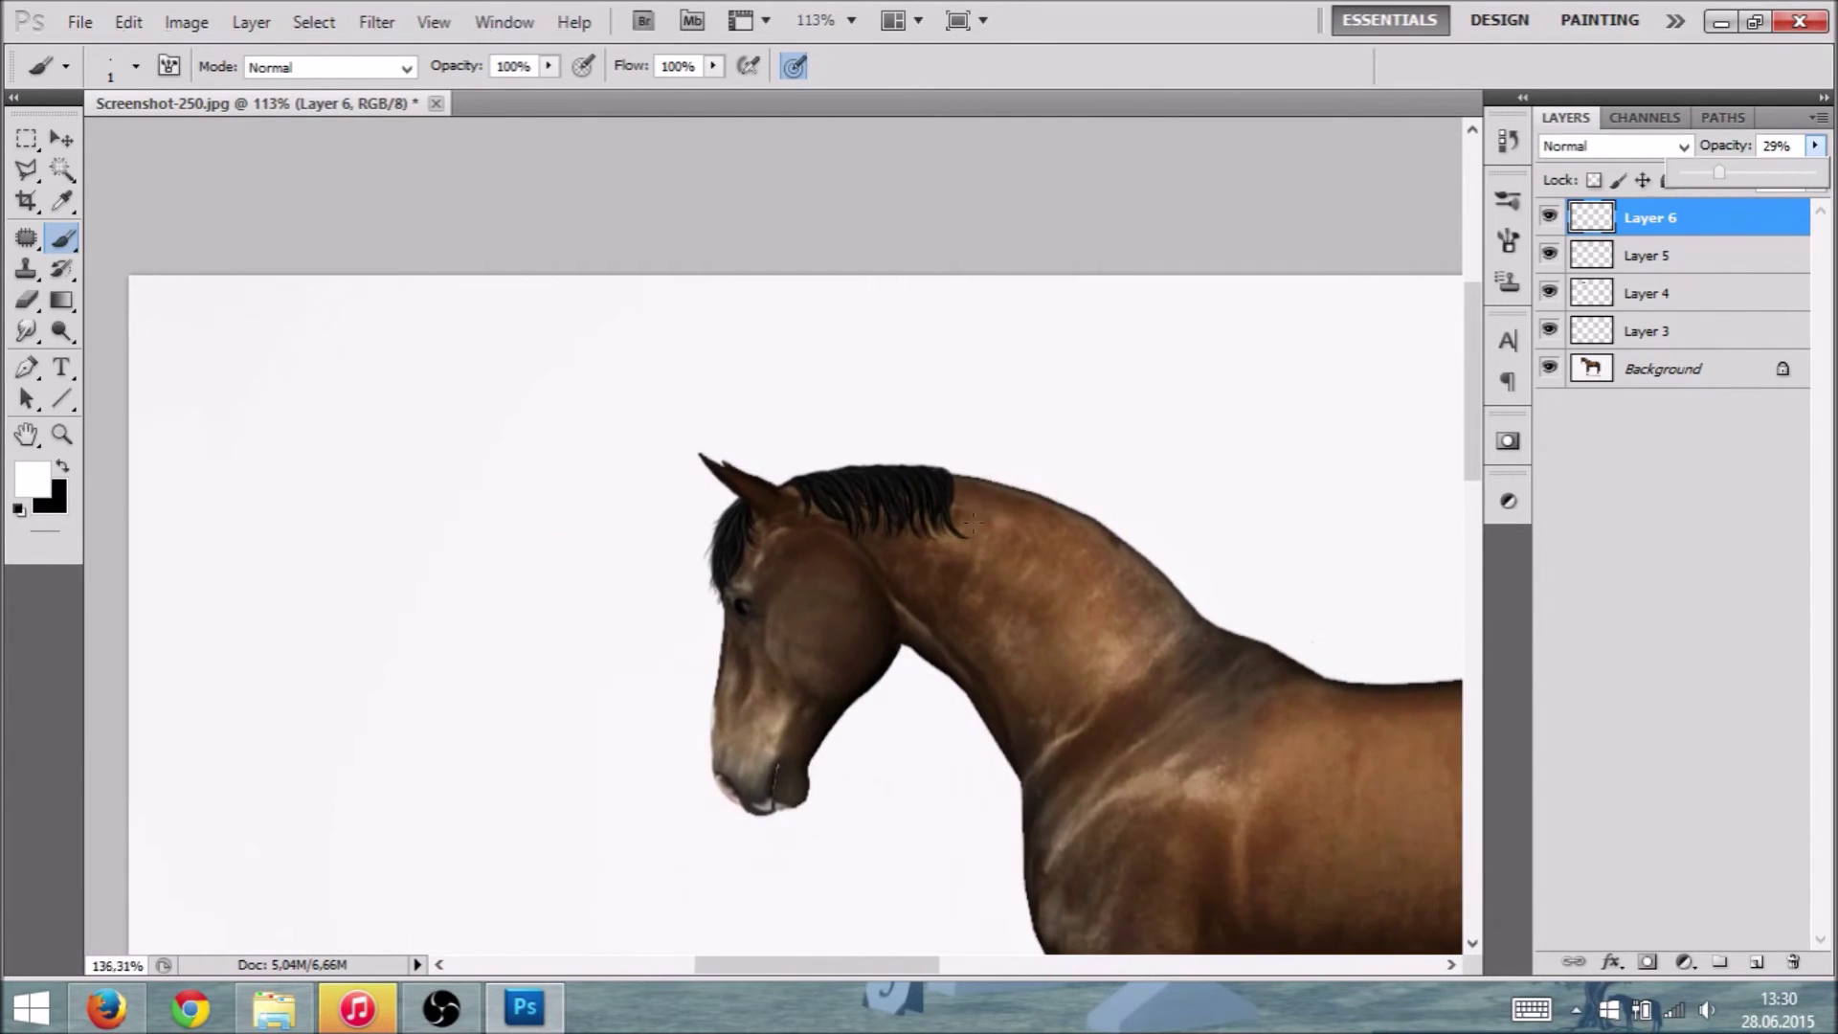
scroll(1155, 528, "right", 2)
Step: Merge the highlight and pure black strand layers down into Layer 4, and add a new empty layer above it
right_click(1651, 222)
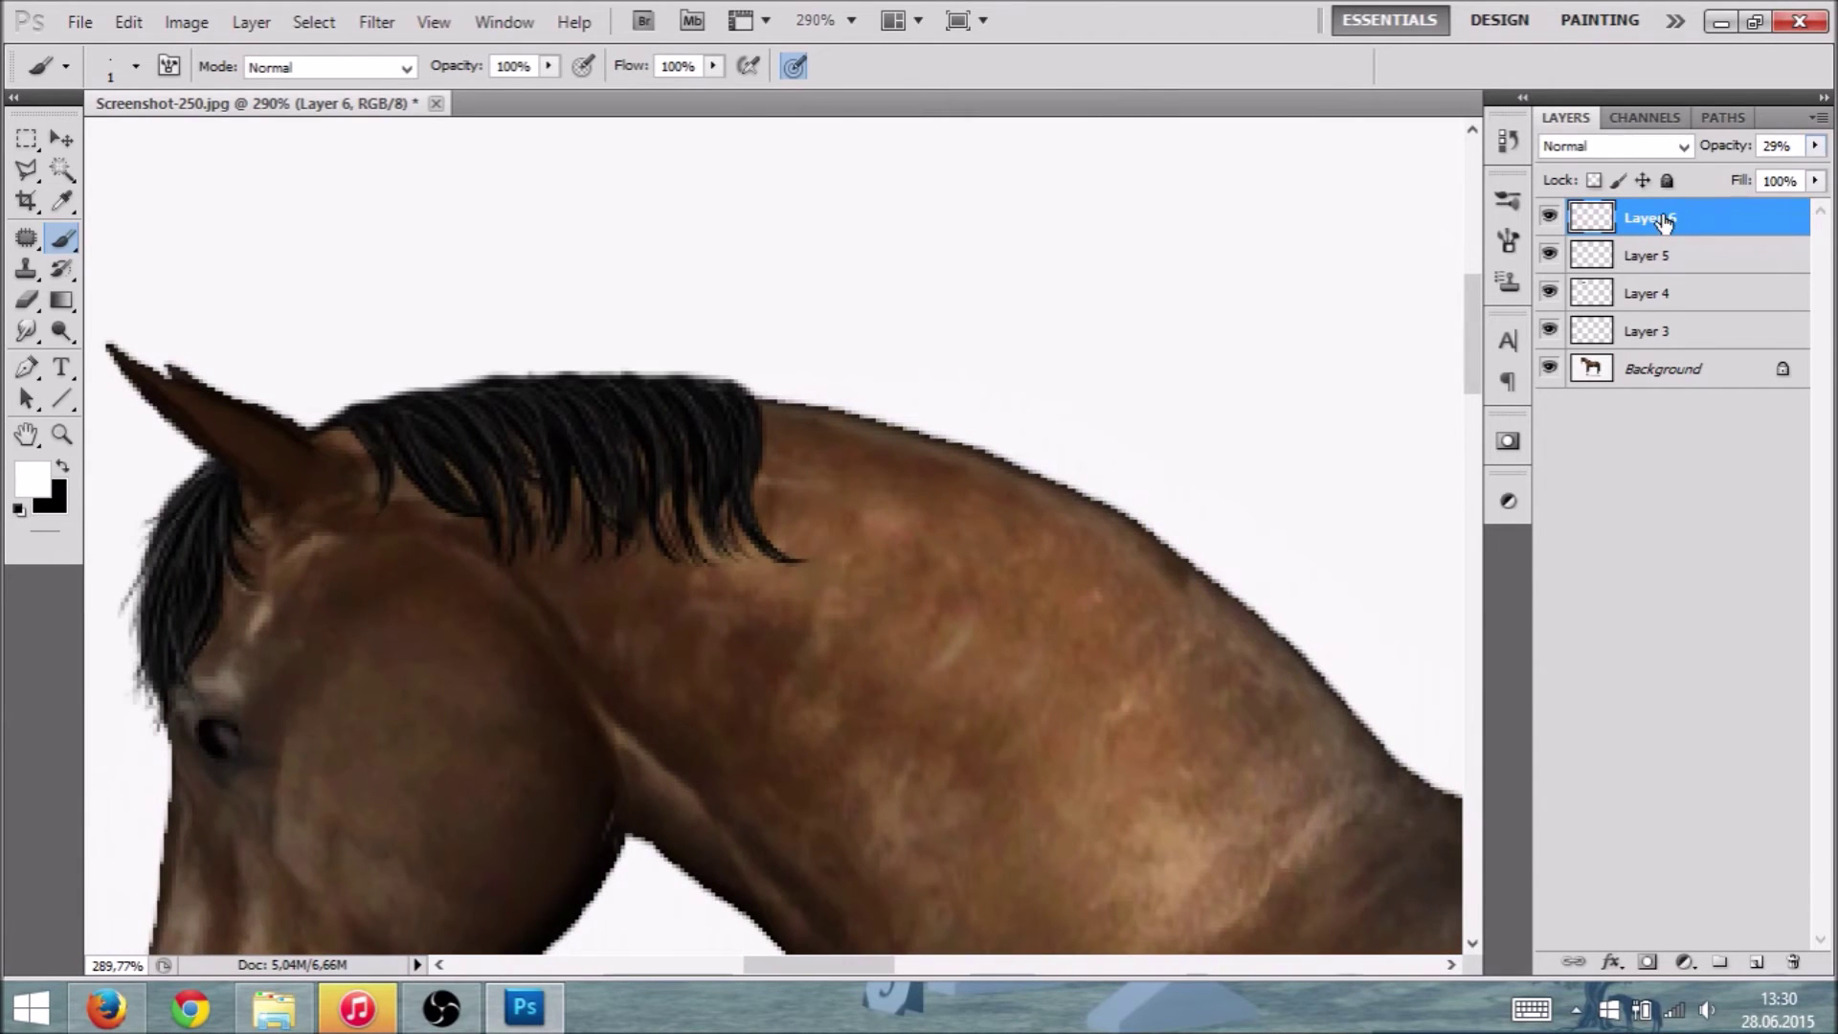
left_click(1675, 780)
right_click(1680, 225)
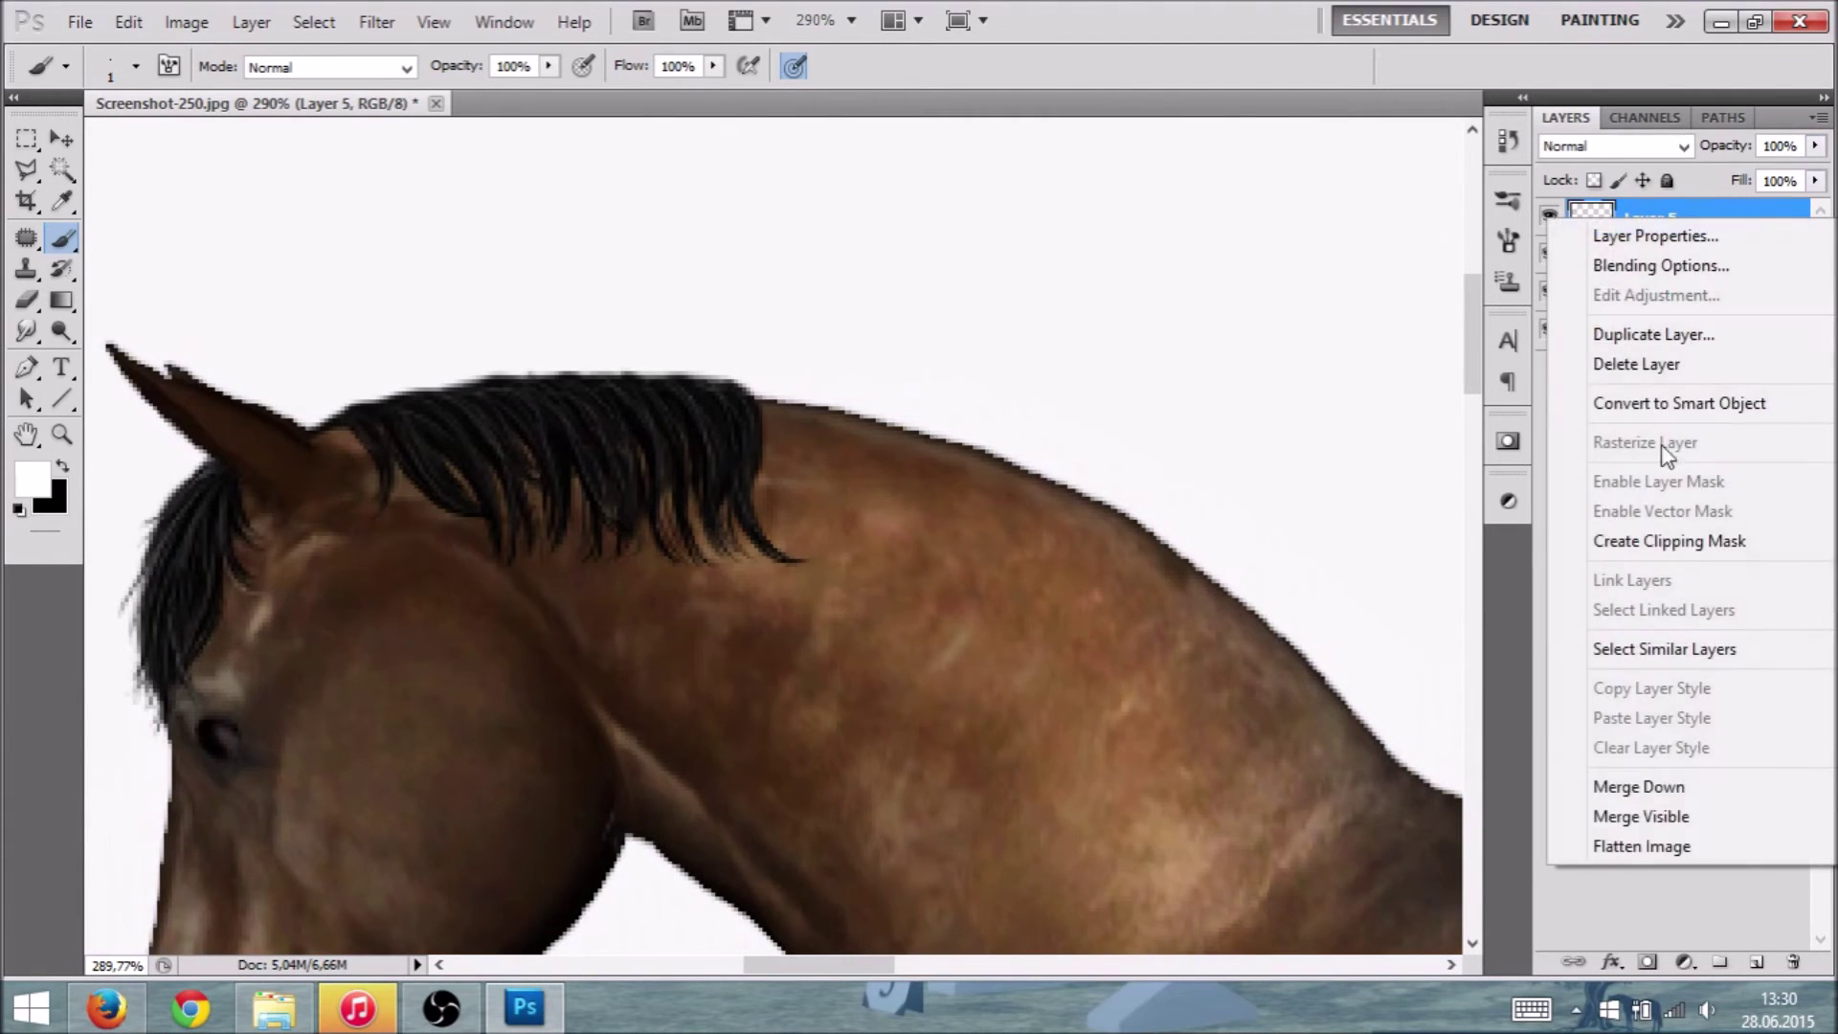
left_click(1637, 783)
left_click(1759, 961)
scroll(1028, 578, "up", 3)
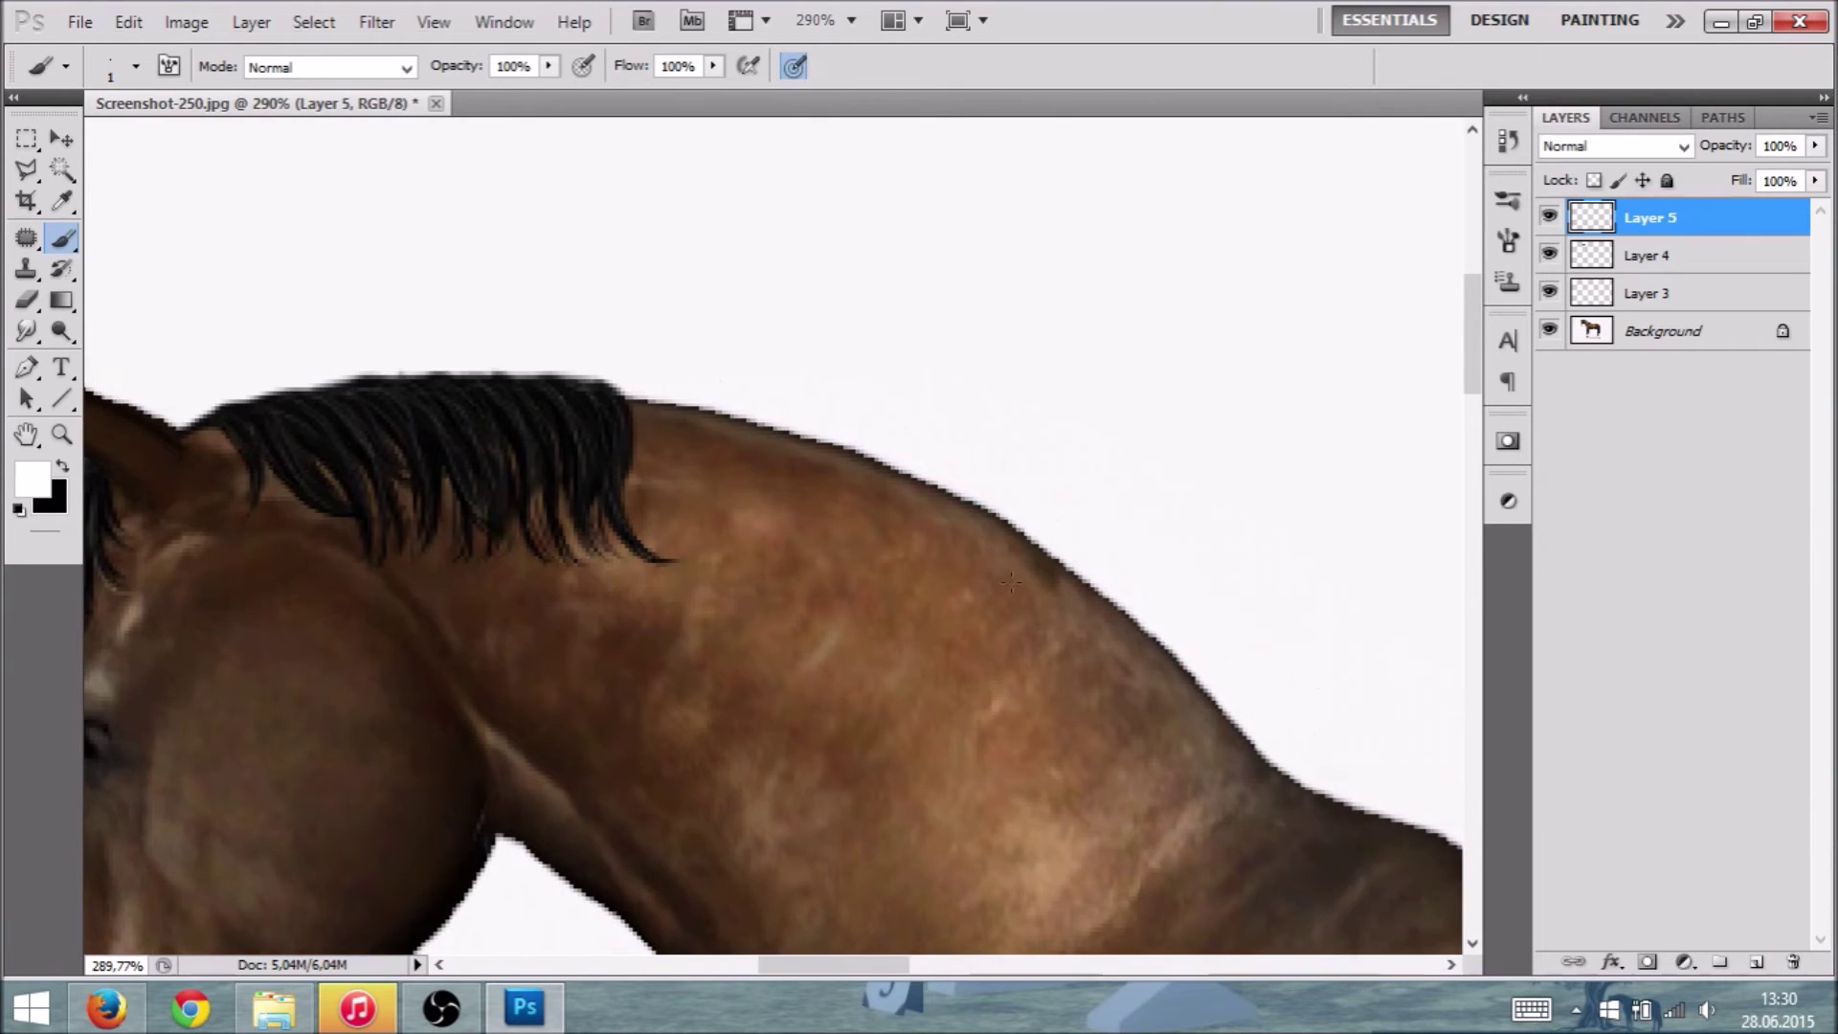
Step: Set the foreground colour to near-black 0c0c0c
left_click(31, 493)
left_click_drag(1058, 541, 1018, 555)
key("b")
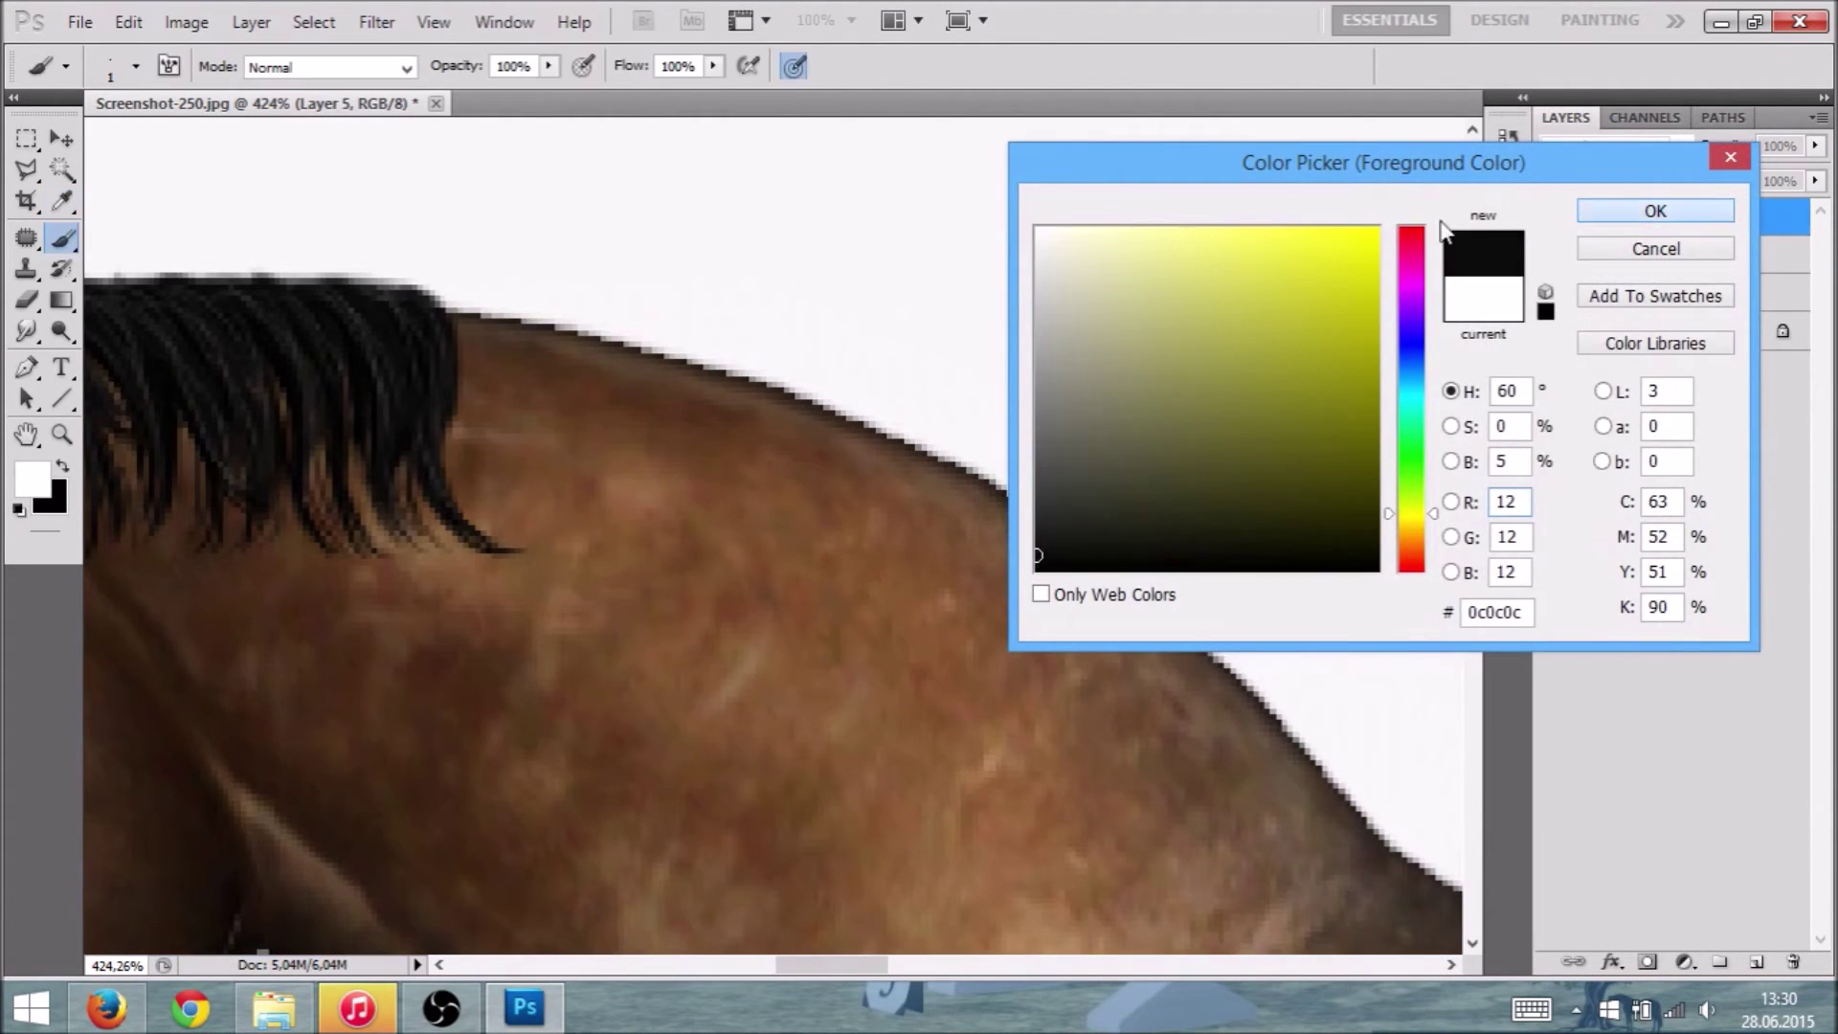
left_click(1607, 210)
Step: With a 4 px brush, paint the first clump of curved near-black strands for a new mane section on the lower neck crest
left_click(137, 66)
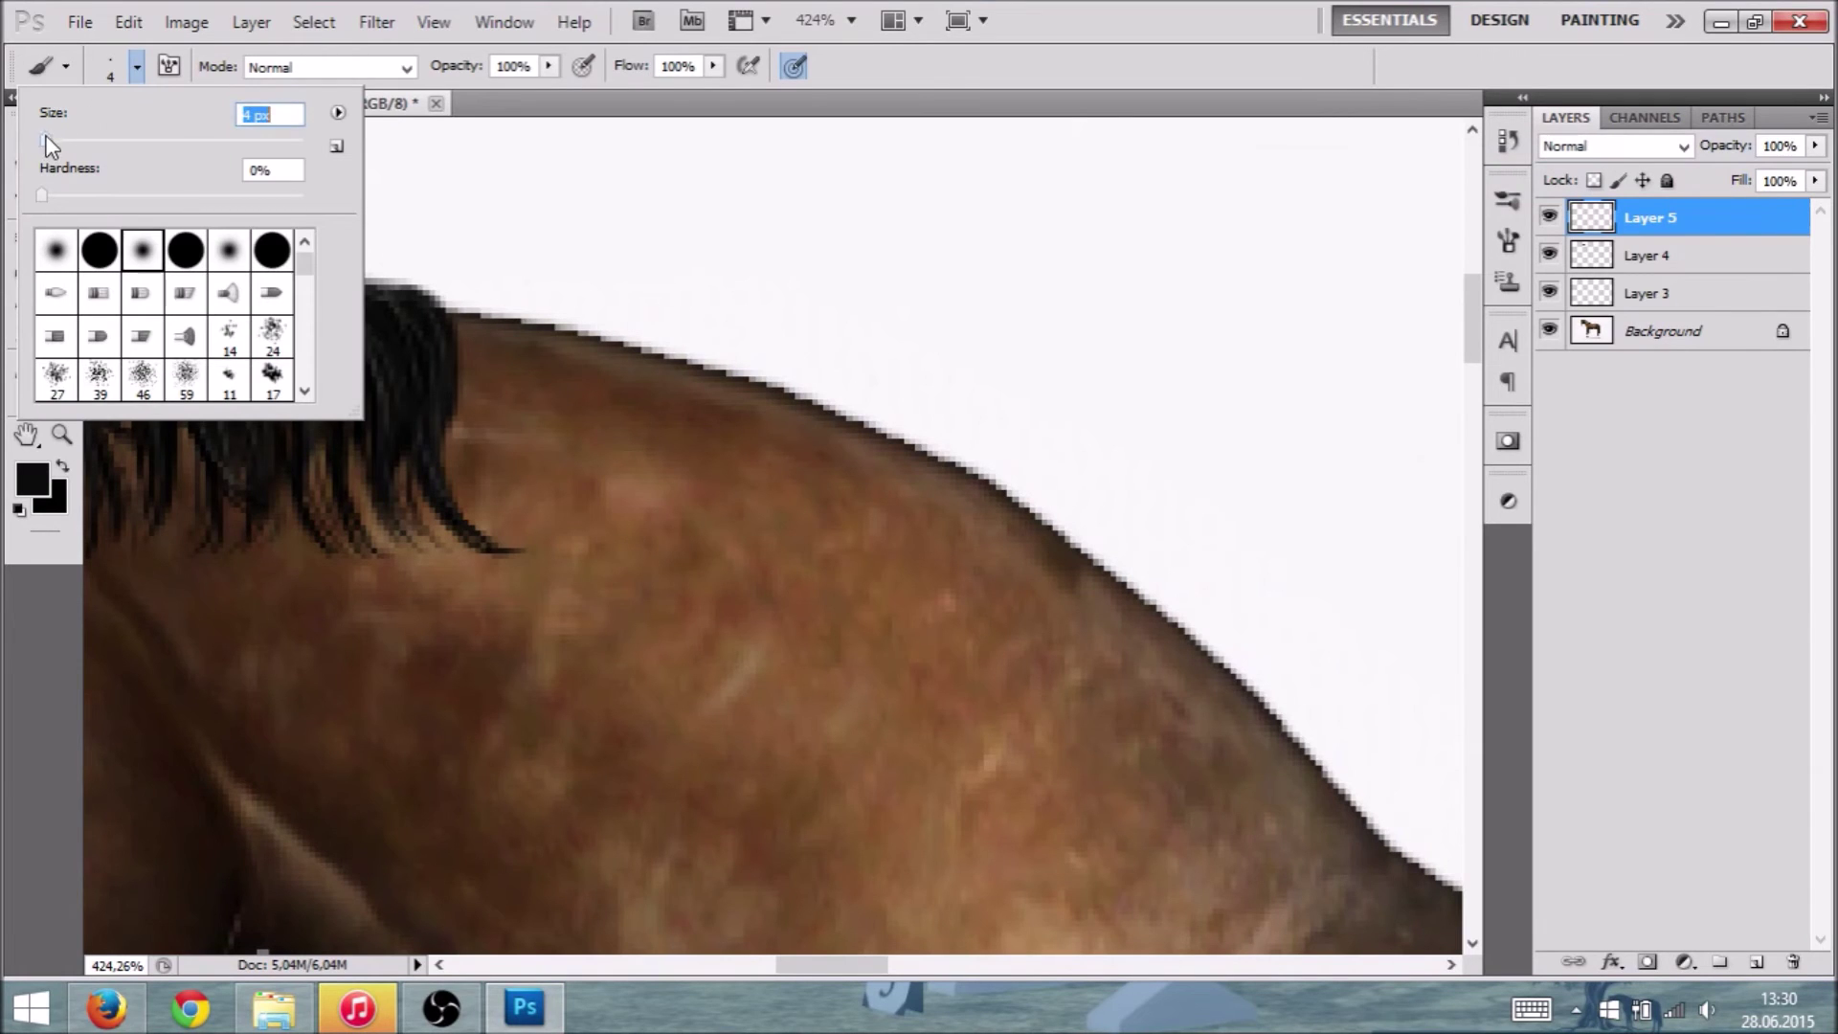
mouse_move(841, 413)
left_mouse_down()
mouse_move(859, 550)
mouse_move(839, 438)
mouse_move(842, 574)
left_mouse_up()
mouse_move(873, 429)
left_mouse_down()
mouse_move(883, 580)
mouse_move(934, 527)
mouse_move(938, 593)
left_mouse_up()
left_click_drag(948, 489, 859, 642)
left_click_drag(914, 447, 942, 514)
mouse_move(943, 457)
left_mouse_down()
mouse_move(950, 536)
mouse_move(1013, 593)
left_mouse_up()
mouse_move(996, 493)
left_mouse_down()
mouse_move(1009, 639)
mouse_move(957, 675)
left_mouse_up()
left_click_drag(995, 531, 924, 675)
mouse_move(962, 454)
left_mouse_down()
mouse_move(933, 579)
mouse_move(926, 549)
mouse_move(881, 632)
left_mouse_up()
left_click_drag(898, 471, 850, 560)
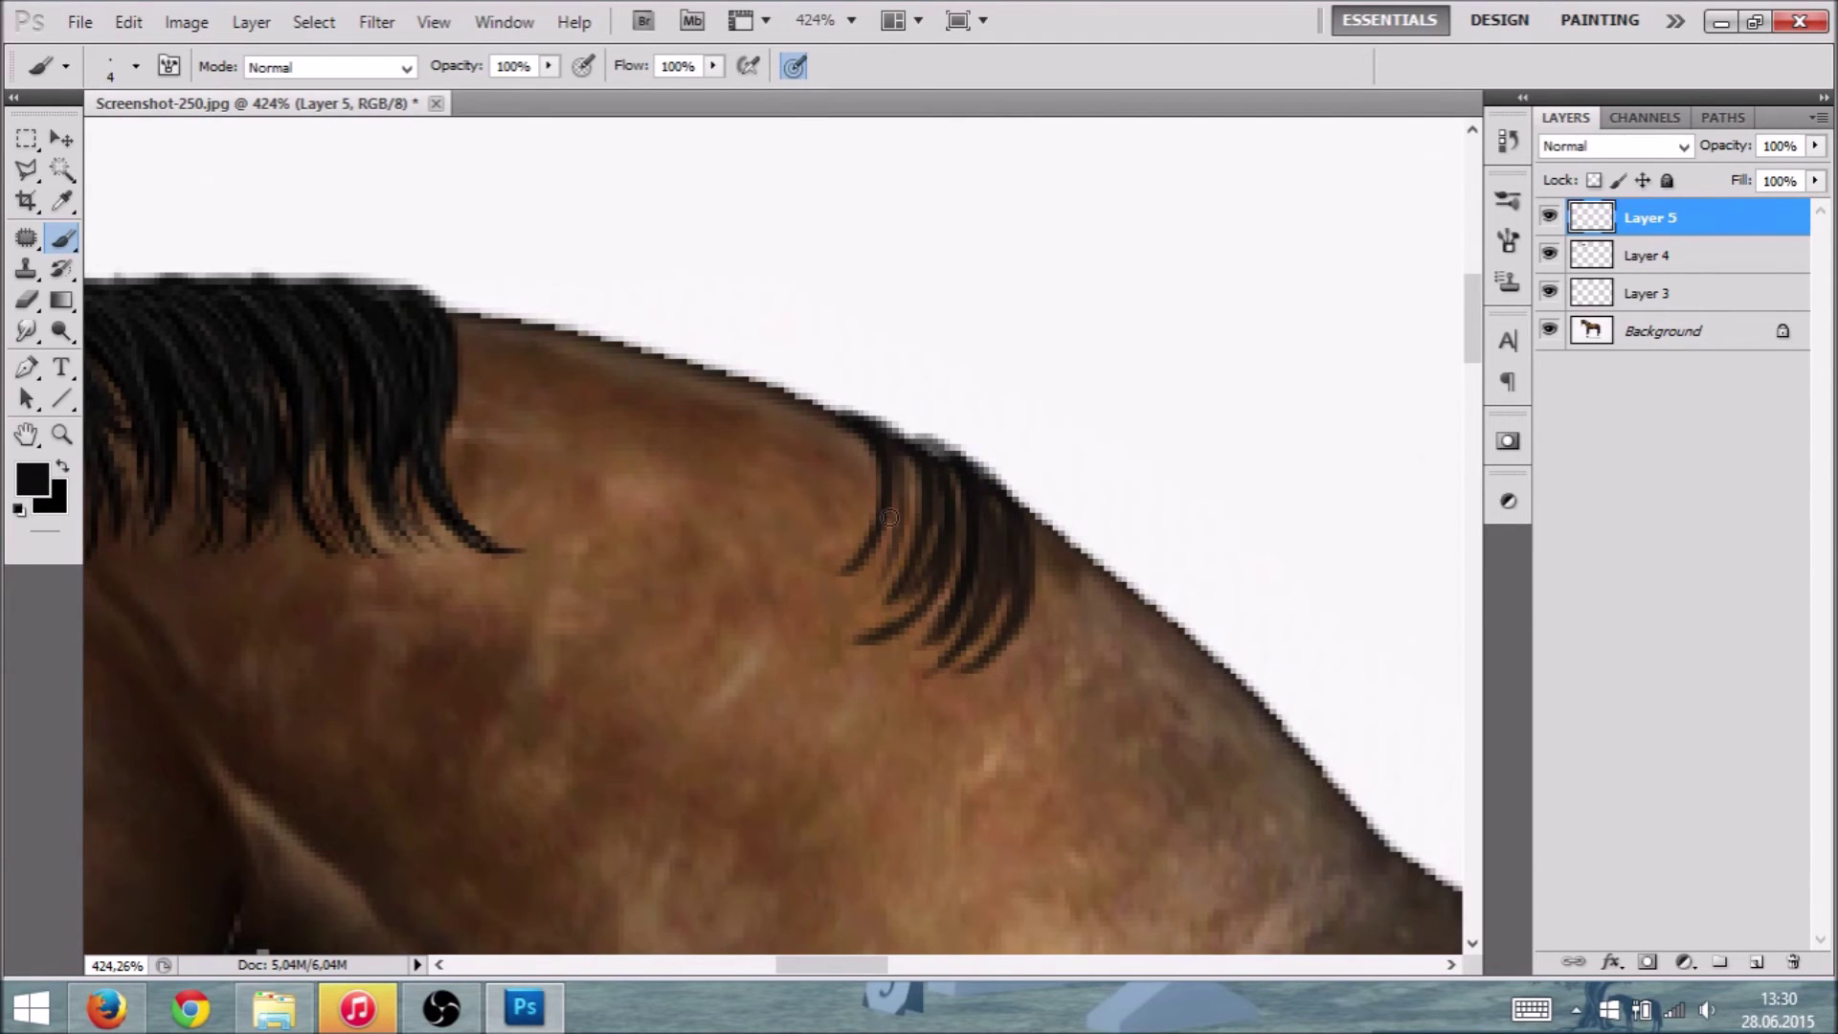
left_click_drag(969, 466, 990, 512)
left_click_drag(914, 446, 957, 503)
mouse_move(871, 418)
left_mouse_down()
mouse_move(947, 457)
mouse_move(892, 581)
left_mouse_up()
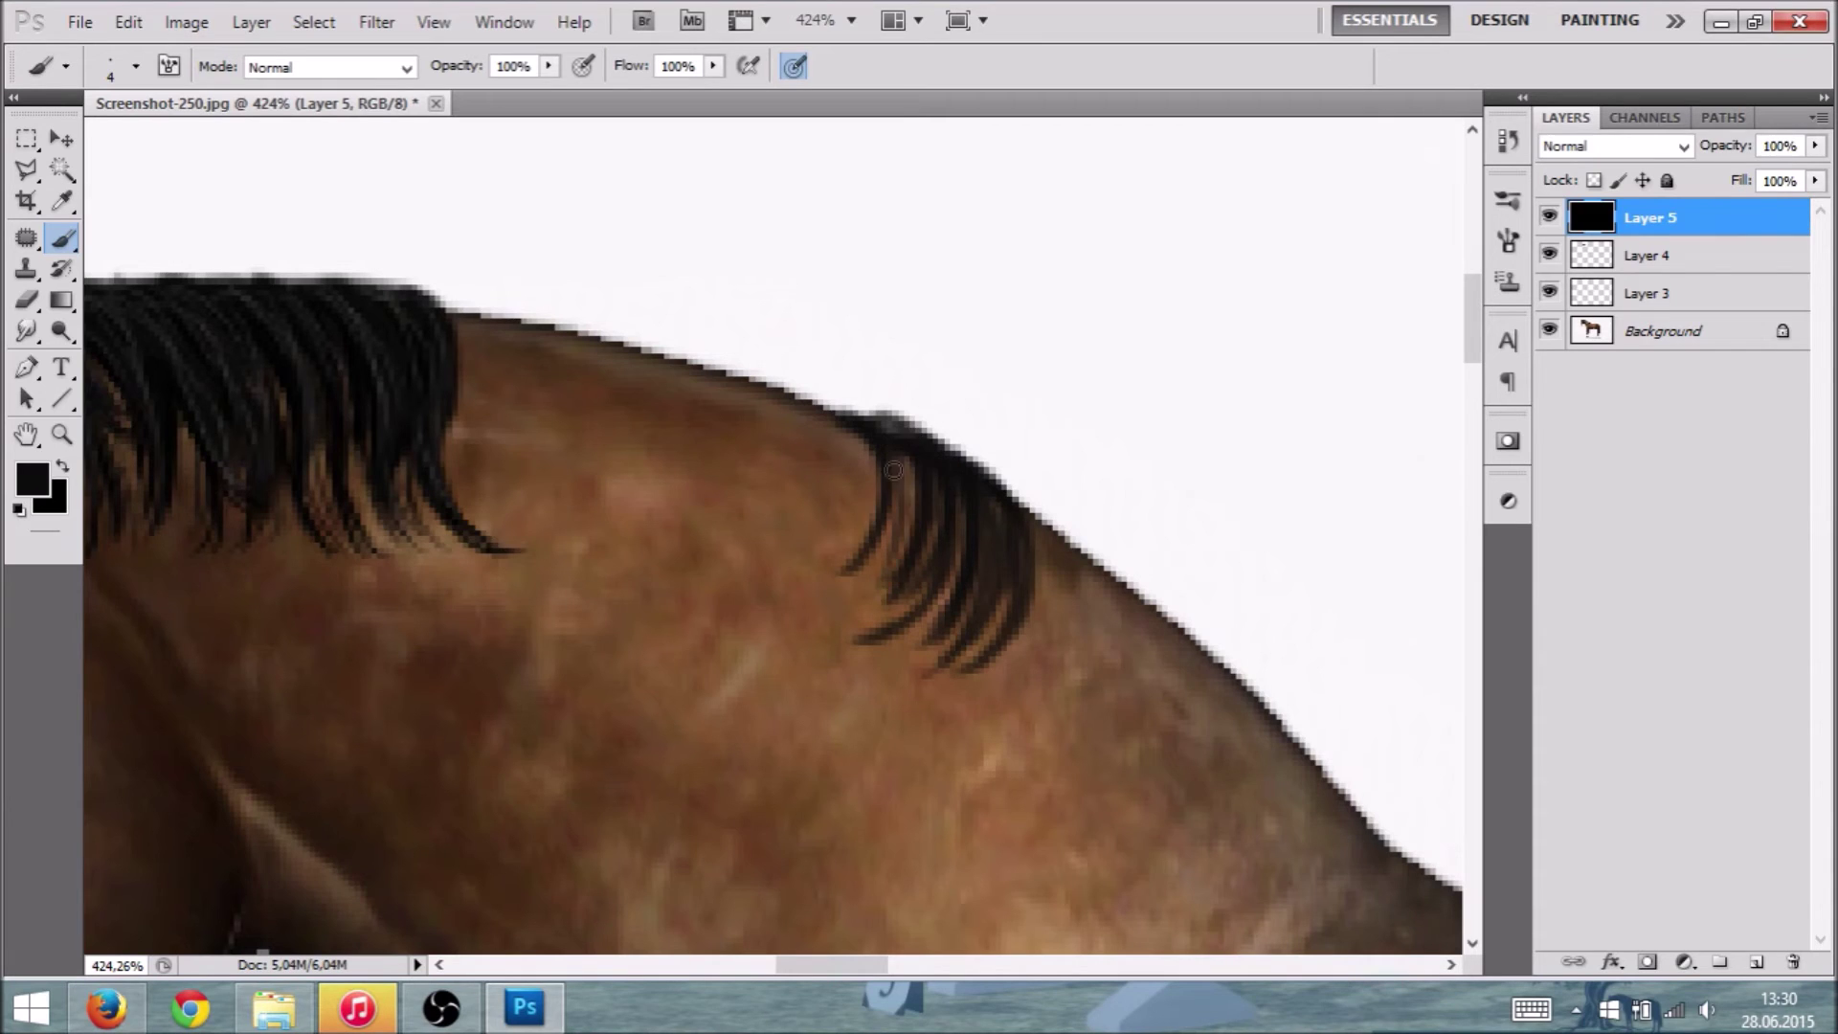
left_click_drag(914, 493, 848, 589)
left_click_drag(911, 449, 850, 627)
left_click_drag(933, 540, 909, 580)
left_click_drag(899, 445, 883, 532)
Step: Extend the new mane section down the crest towards the withers with more curved 4 px near-black strands
left_click_drag(1016, 483, 1087, 689)
mouse_move(1054, 536)
left_mouse_down()
mouse_move(1015, 716)
mouse_move(1000, 694)
left_mouse_up()
mouse_move(1053, 512)
left_mouse_down()
mouse_move(1083, 599)
mouse_move(1125, 632)
left_mouse_up()
mouse_move(1115, 570)
left_mouse_down()
mouse_move(1144, 706)
mouse_move(1196, 751)
left_mouse_up()
mouse_move(1192, 669)
left_mouse_down()
mouse_move(1153, 790)
mouse_move(1129, 771)
left_mouse_up()
mouse_move(1163, 643)
left_mouse_down()
mouse_move(1067, 777)
mouse_move(1082, 752)
left_mouse_up()
left_click_drag(1115, 574, 1014, 752)
mouse_move(1091, 540)
left_mouse_down()
mouse_move(995, 728)
mouse_move(1070, 689)
mouse_move(1058, 726)
left_mouse_up()
left_click_drag(1187, 617, 1149, 795)
left_click_drag(1173, 641, 1115, 771)
left_click_drag(1132, 616, 1115, 780)
Step: Thicken the new mane section by filling gaps between its strands, and paint short straight strands on the bare crest ahead of it
left_click_drag(1065, 594, 1045, 689)
mouse_move(1053, 560)
left_mouse_down()
mouse_move(998, 718)
mouse_move(1000, 695)
left_mouse_up()
left_click_drag(1029, 536, 947, 694)
mouse_move(1000, 486)
left_mouse_down()
mouse_move(948, 670)
mouse_move(908, 656)
left_mouse_up()
left_click_drag(947, 555, 892, 622)
mouse_move(898, 479)
left_mouse_down()
mouse_move(863, 580)
mouse_move(886, 589)
left_mouse_up()
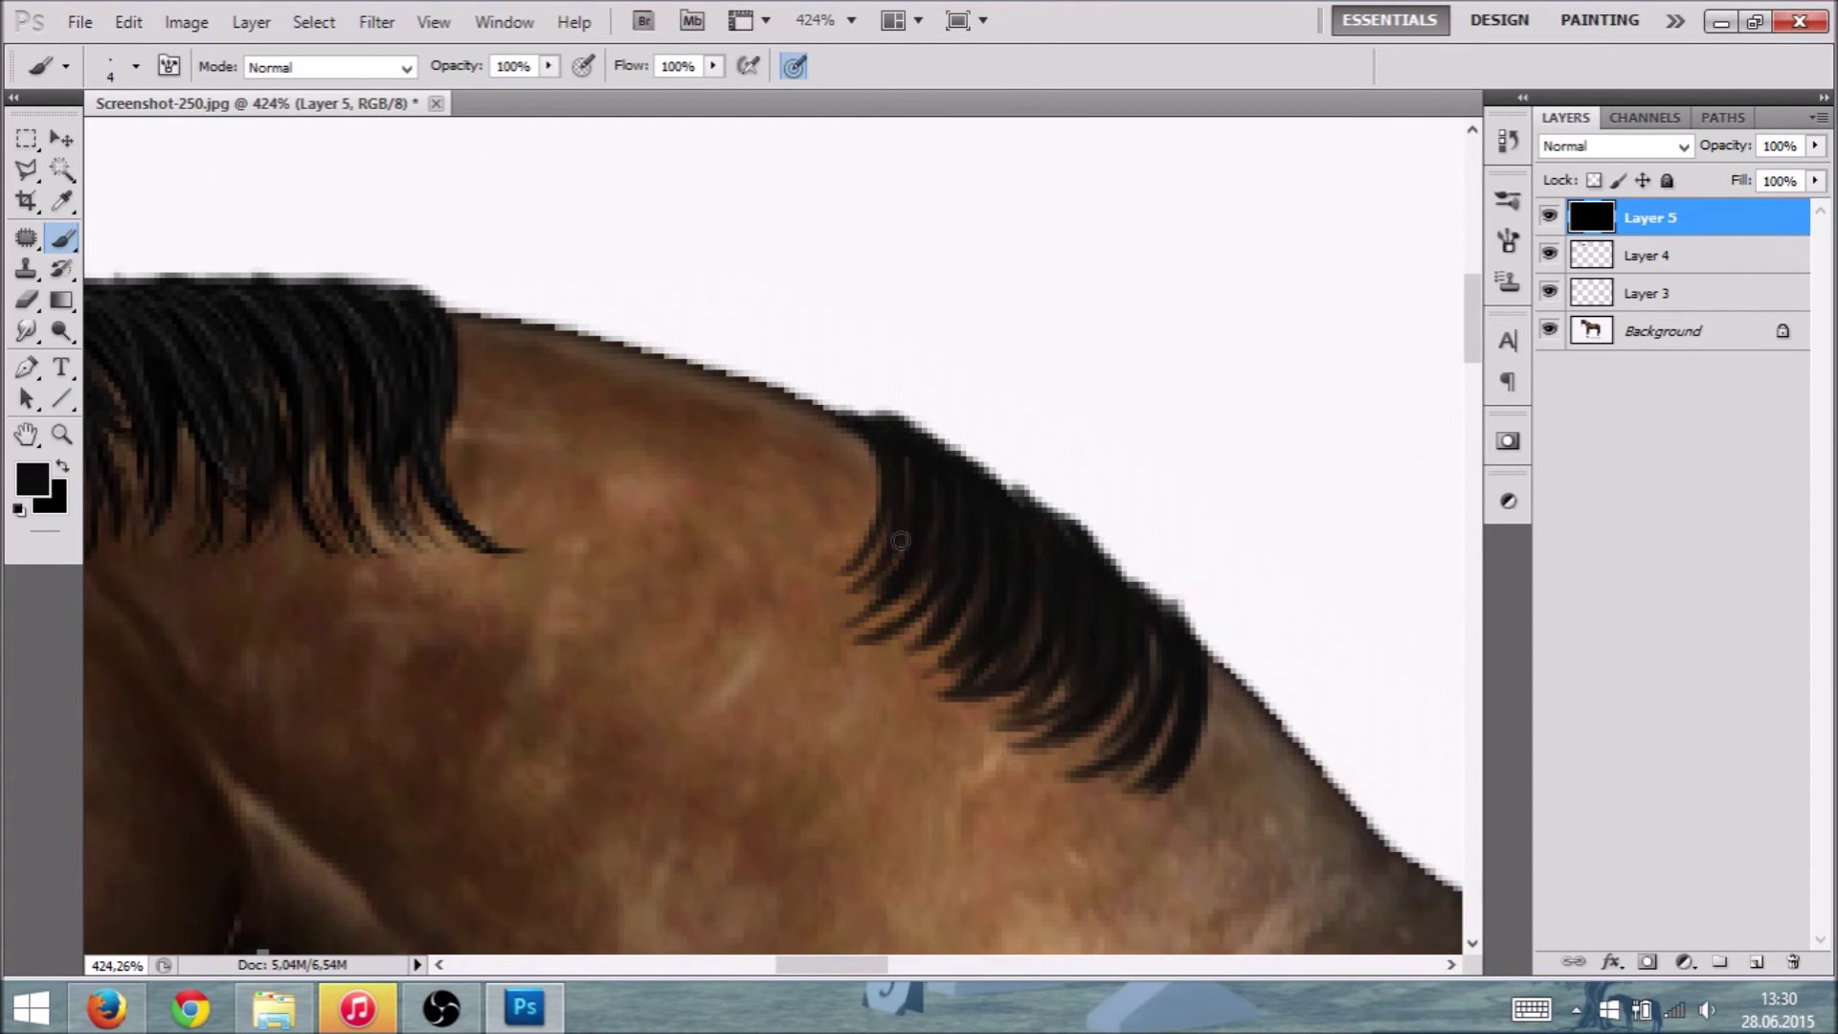
left_click_drag(1033, 603, 1030, 655)
mouse_move(1011, 483)
left_mouse_down()
mouse_move(1011, 615)
mouse_move(1065, 678)
left_mouse_up()
left_click_drag(1117, 583, 1111, 731)
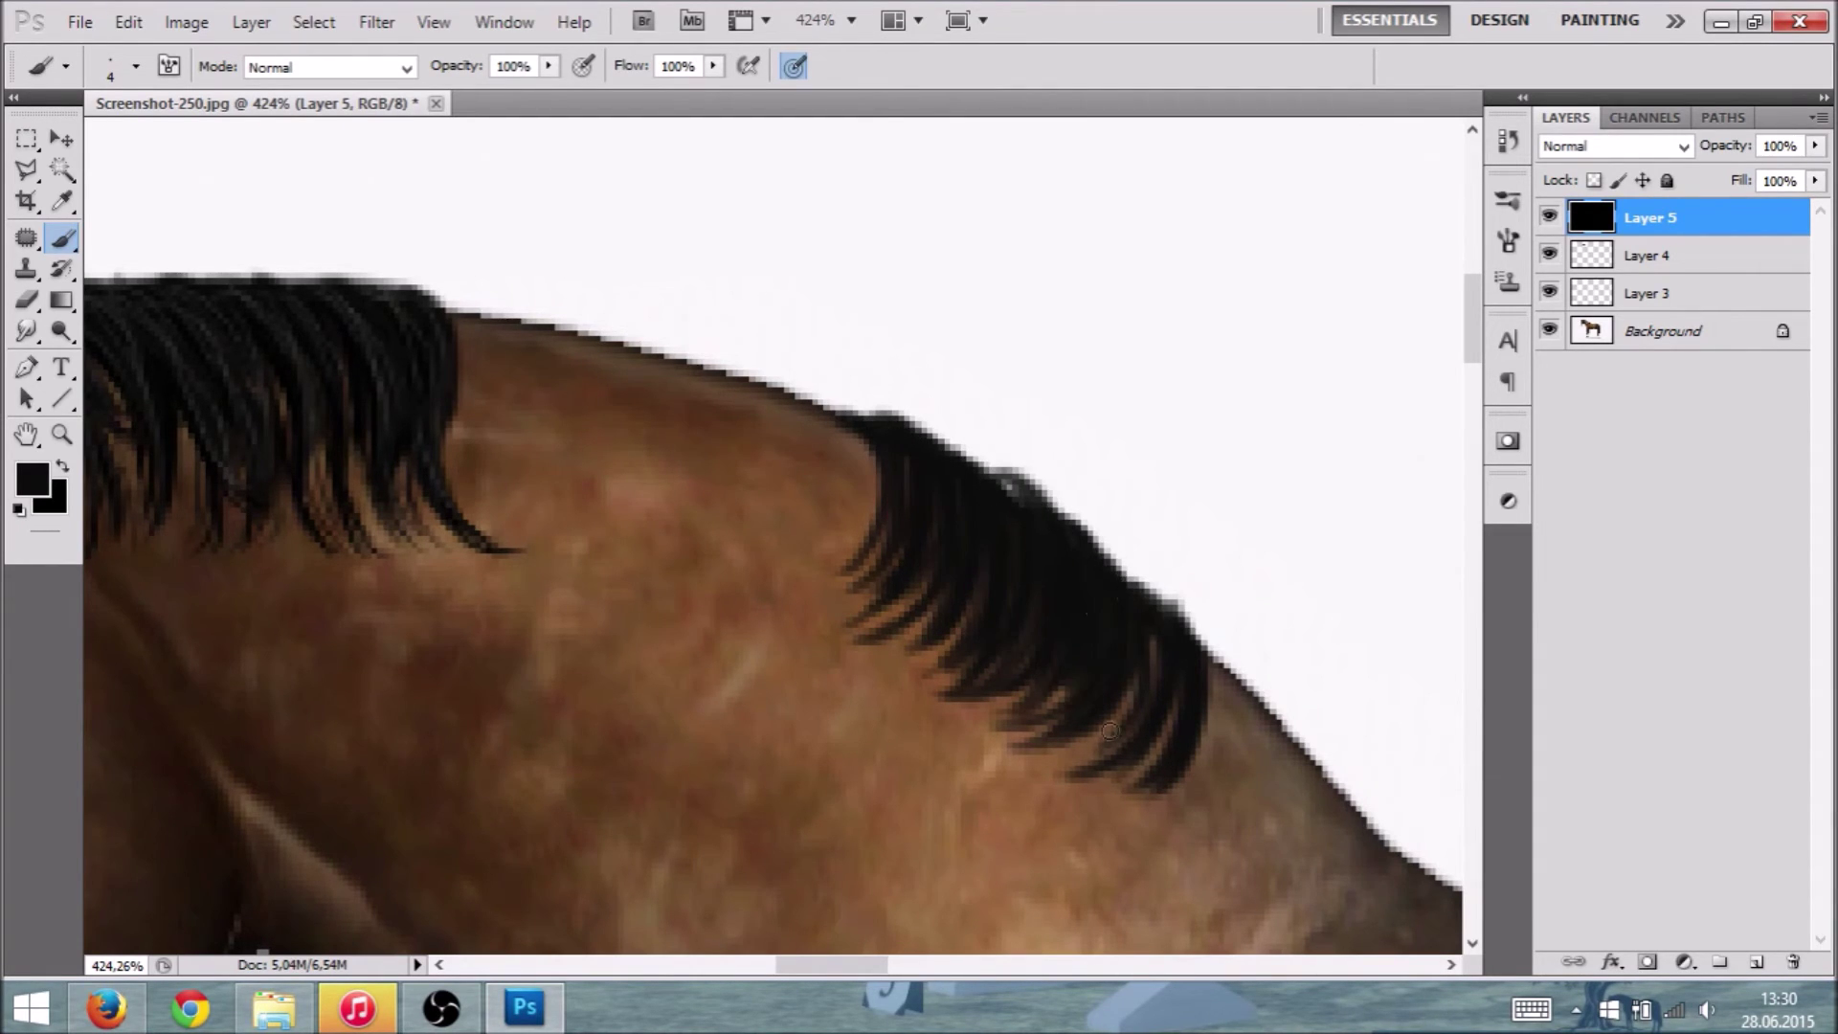
mouse_move(1160, 637)
left_mouse_down()
mouse_move(1134, 699)
mouse_move(1163, 789)
left_mouse_up()
mouse_move(1031, 528)
left_mouse_down()
mouse_move(986, 552)
mouse_move(953, 506)
left_mouse_up()
mouse_move(712, 372)
left_mouse_down()
mouse_move(704, 510)
mouse_move(709, 401)
mouse_move(726, 567)
left_mouse_up()
mouse_move(892, 493)
left_mouse_down()
mouse_move(890, 435)
mouse_move(910, 594)
mouse_move(866, 585)
left_mouse_up()
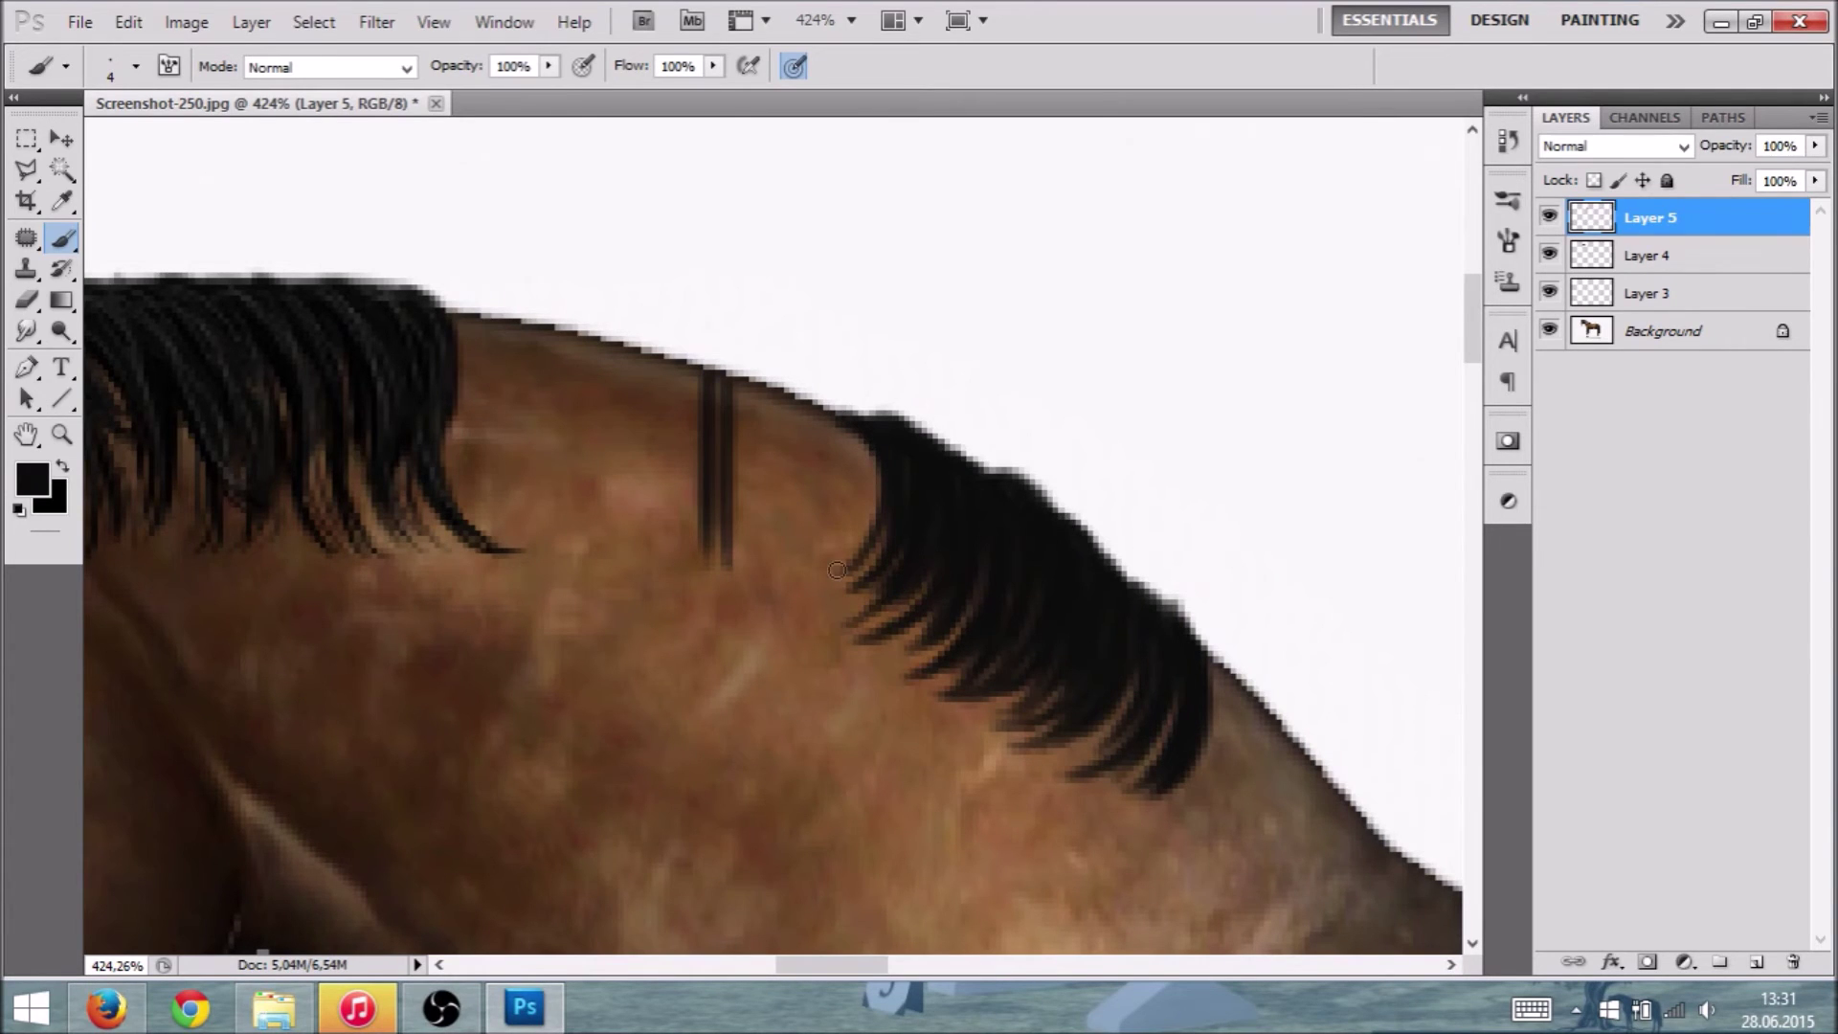
Step: Reduce the brush to 1 px and paint fine hair tips along the lower edge of the new mane section
left_click(117, 78)
left_click_drag(45, 141, 40, 141)
left_click_drag(905, 493, 799, 581)
left_click_drag(867, 536, 806, 595)
mouse_move(928, 468)
left_mouse_down()
mouse_move(900, 594)
mouse_move(829, 636)
left_mouse_up()
left_click_drag(950, 586, 872, 644)
left_click_drag(970, 562, 883, 675)
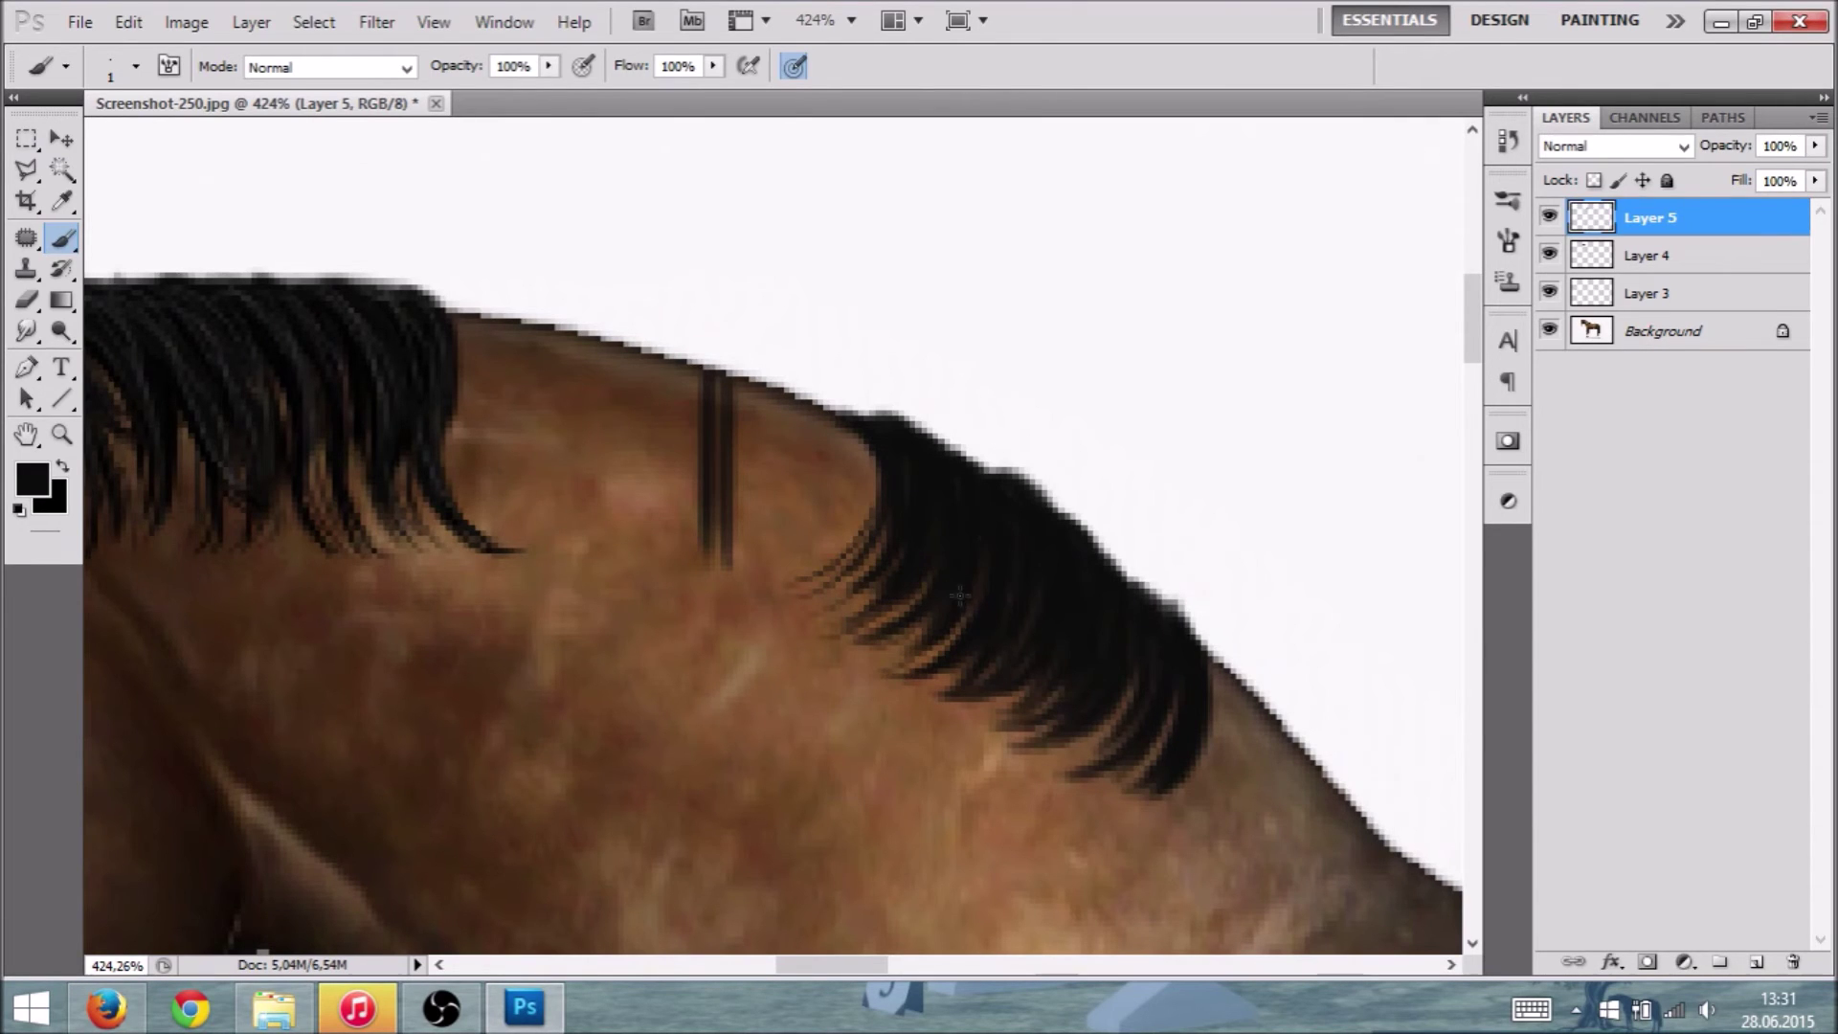
mouse_move(1030, 585)
left_mouse_down()
mouse_move(940, 683)
mouse_move(982, 733)
left_mouse_up()
left_click_drag(1031, 728, 976, 744)
left_click_drag(1120, 727, 1026, 772)
left_click_drag(1157, 692, 1037, 775)
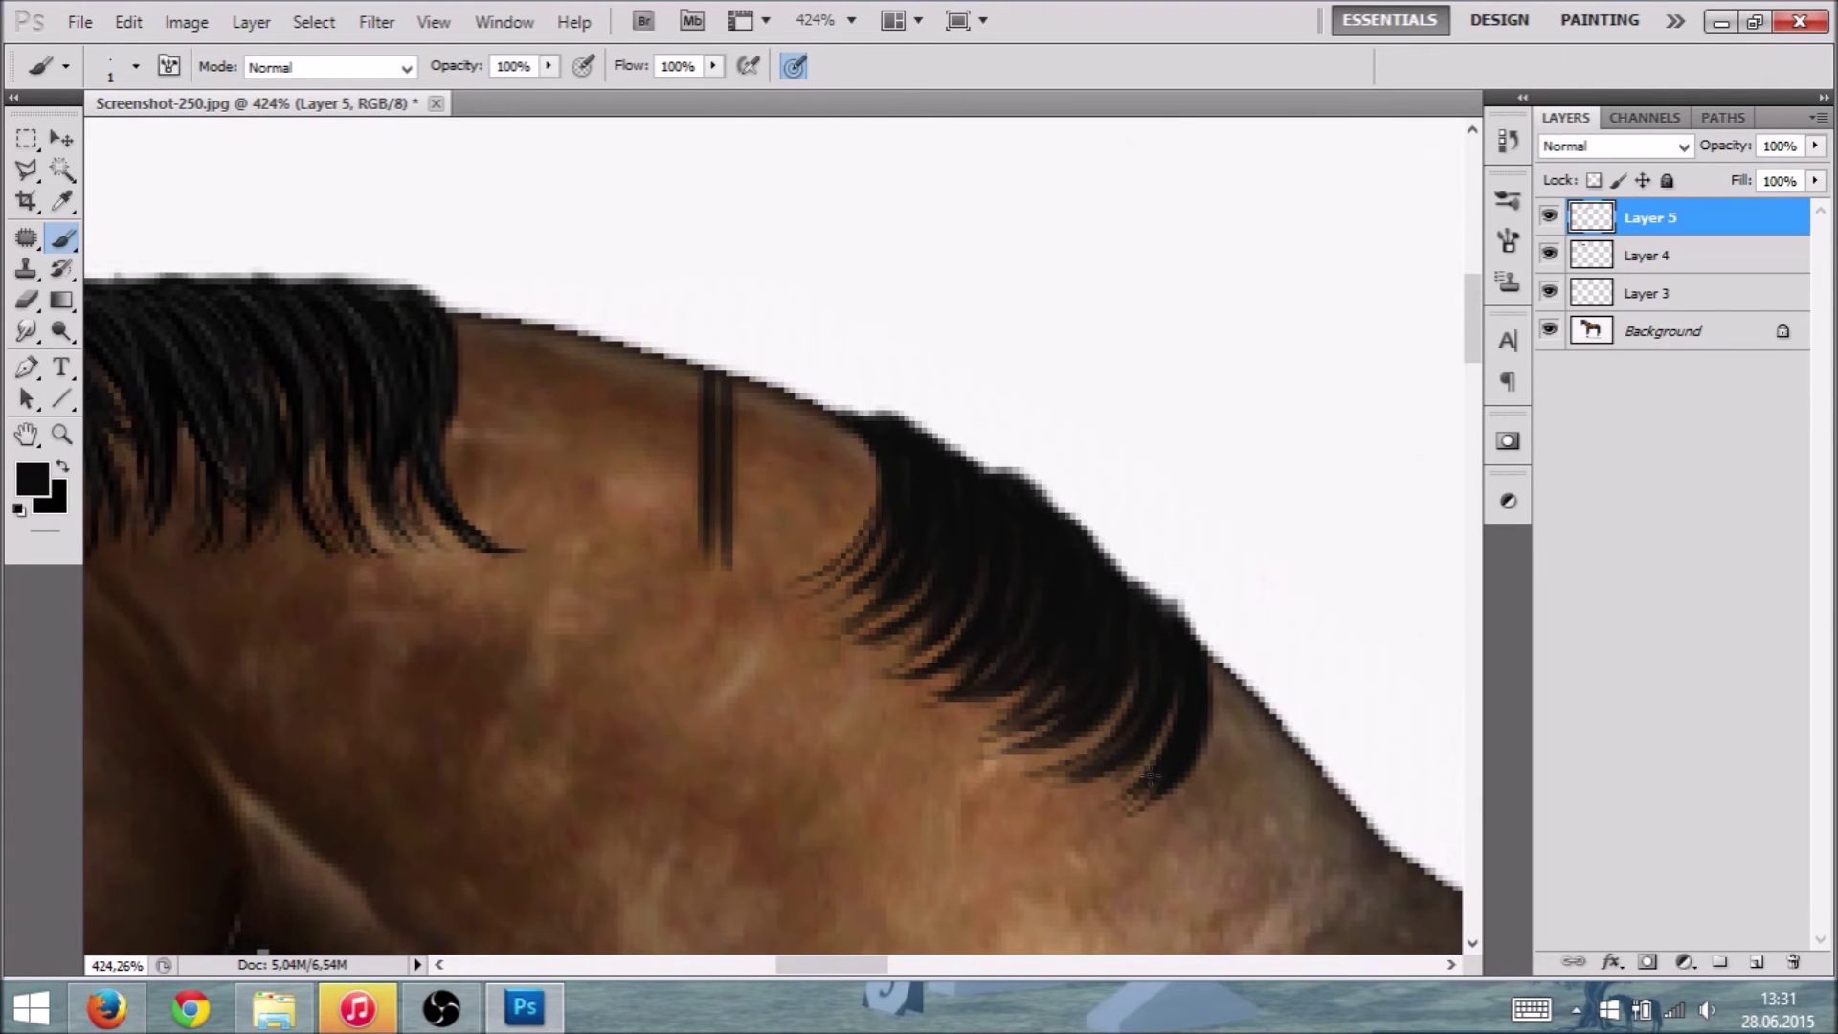
Step: Add more fine 1 px near-black hairs between the lock tips along the section's lower edge
scroll(1149, 775, "down", 4)
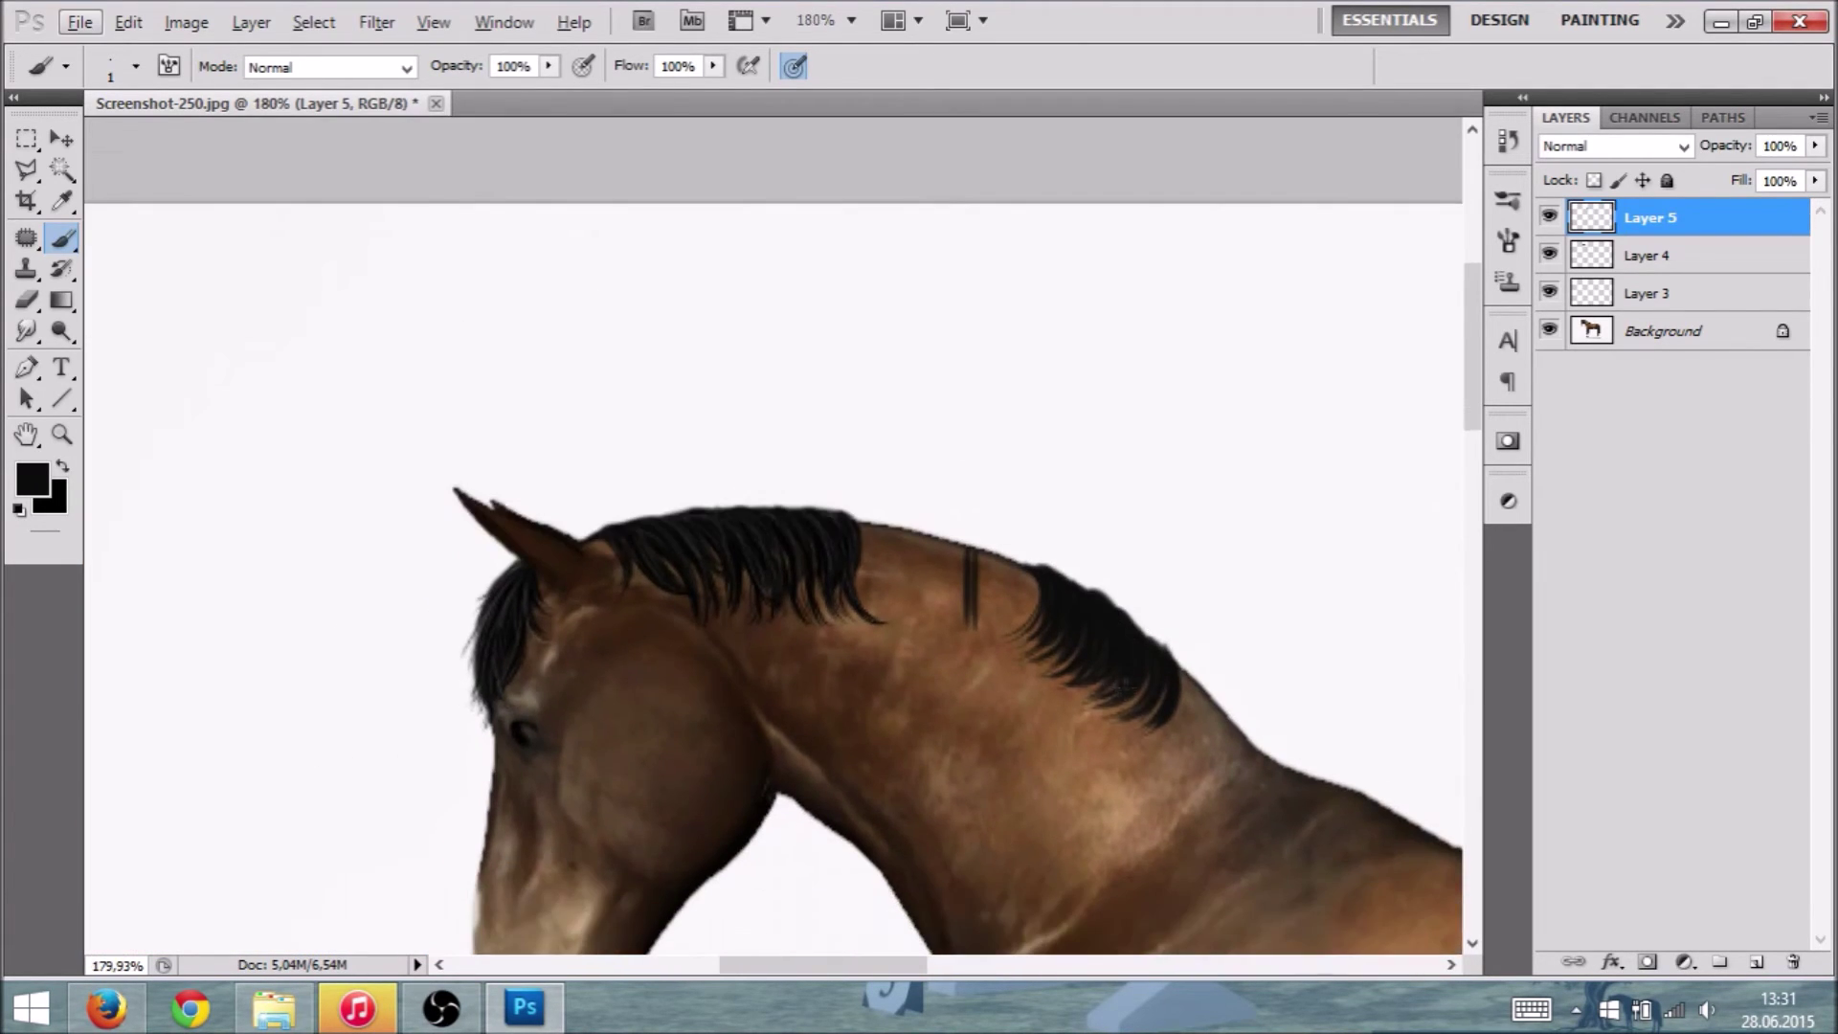
scroll(1149, 707, "up", 4, "alt")
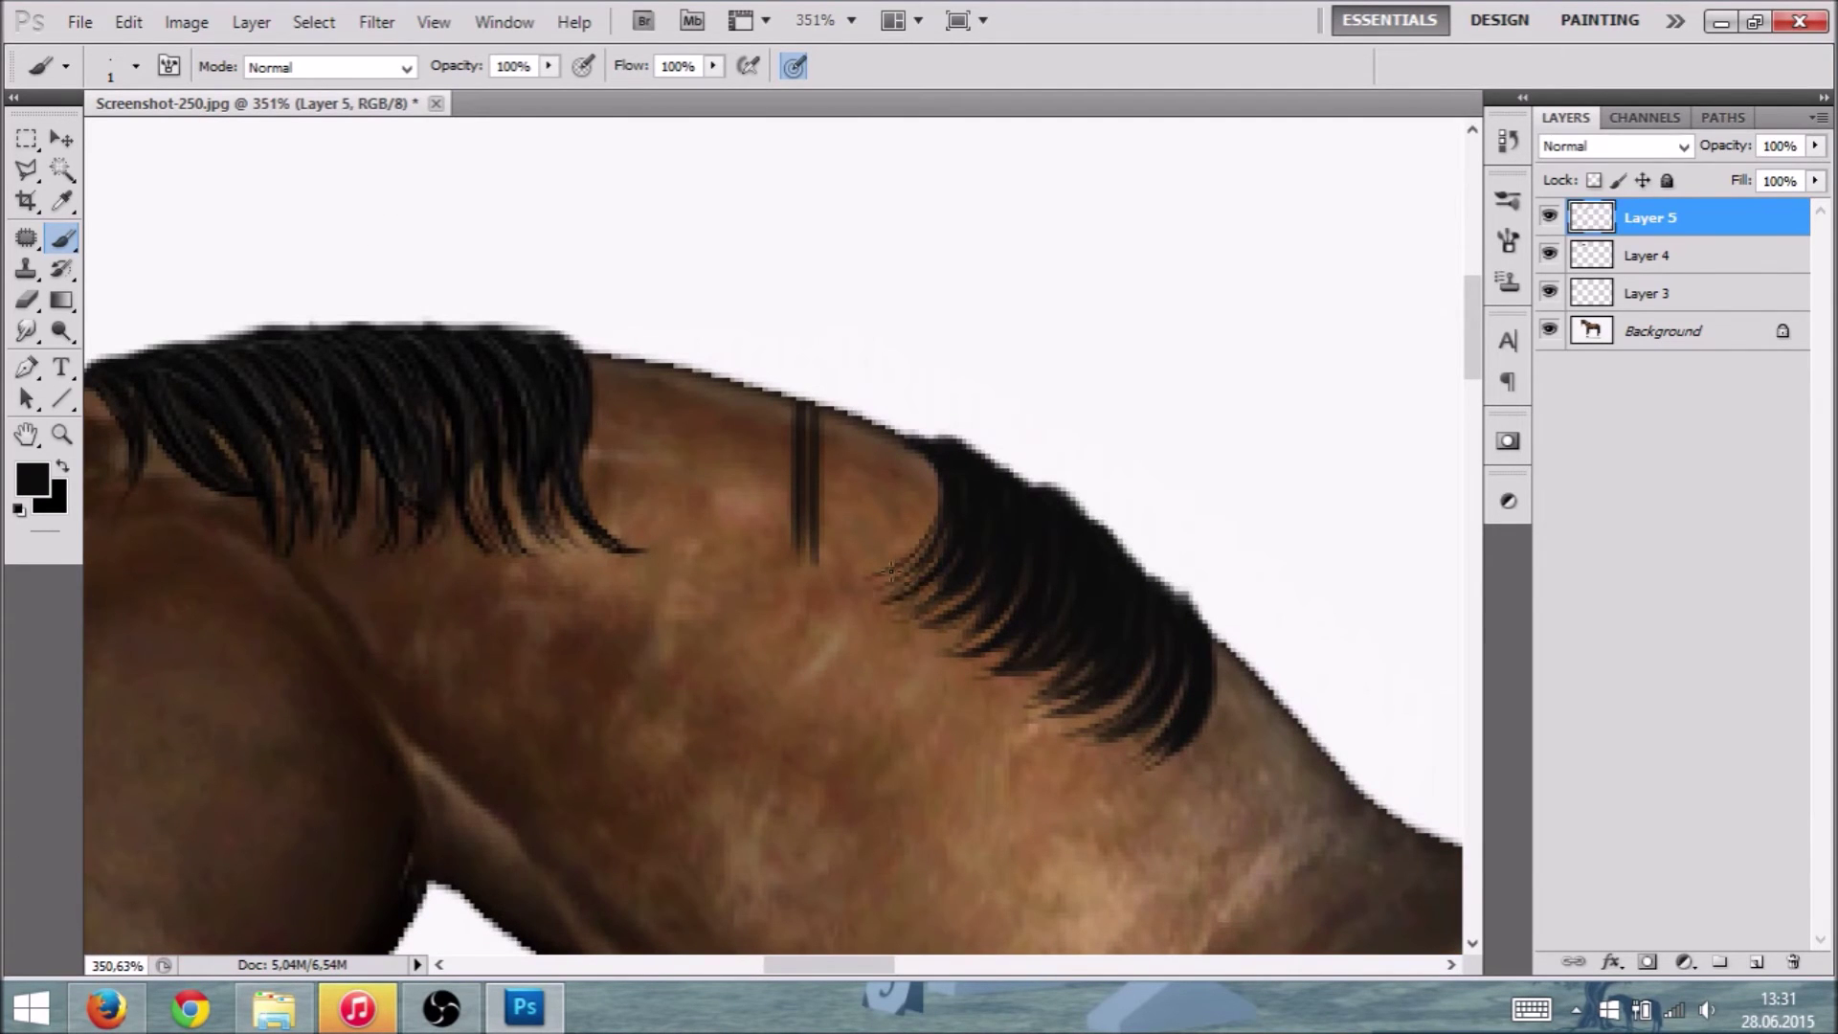
mouse_move(945, 603)
left_mouse_down()
mouse_move(892, 620)
mouse_move(930, 639)
left_mouse_up()
mouse_move(1014, 565)
left_mouse_down()
mouse_move(986, 651)
mouse_move(947, 670)
left_mouse_up()
mouse_move(1074, 645)
left_mouse_down()
mouse_move(988, 686)
mouse_move(1016, 702)
left_mouse_up()
left_click_drag(1130, 650, 1033, 718)
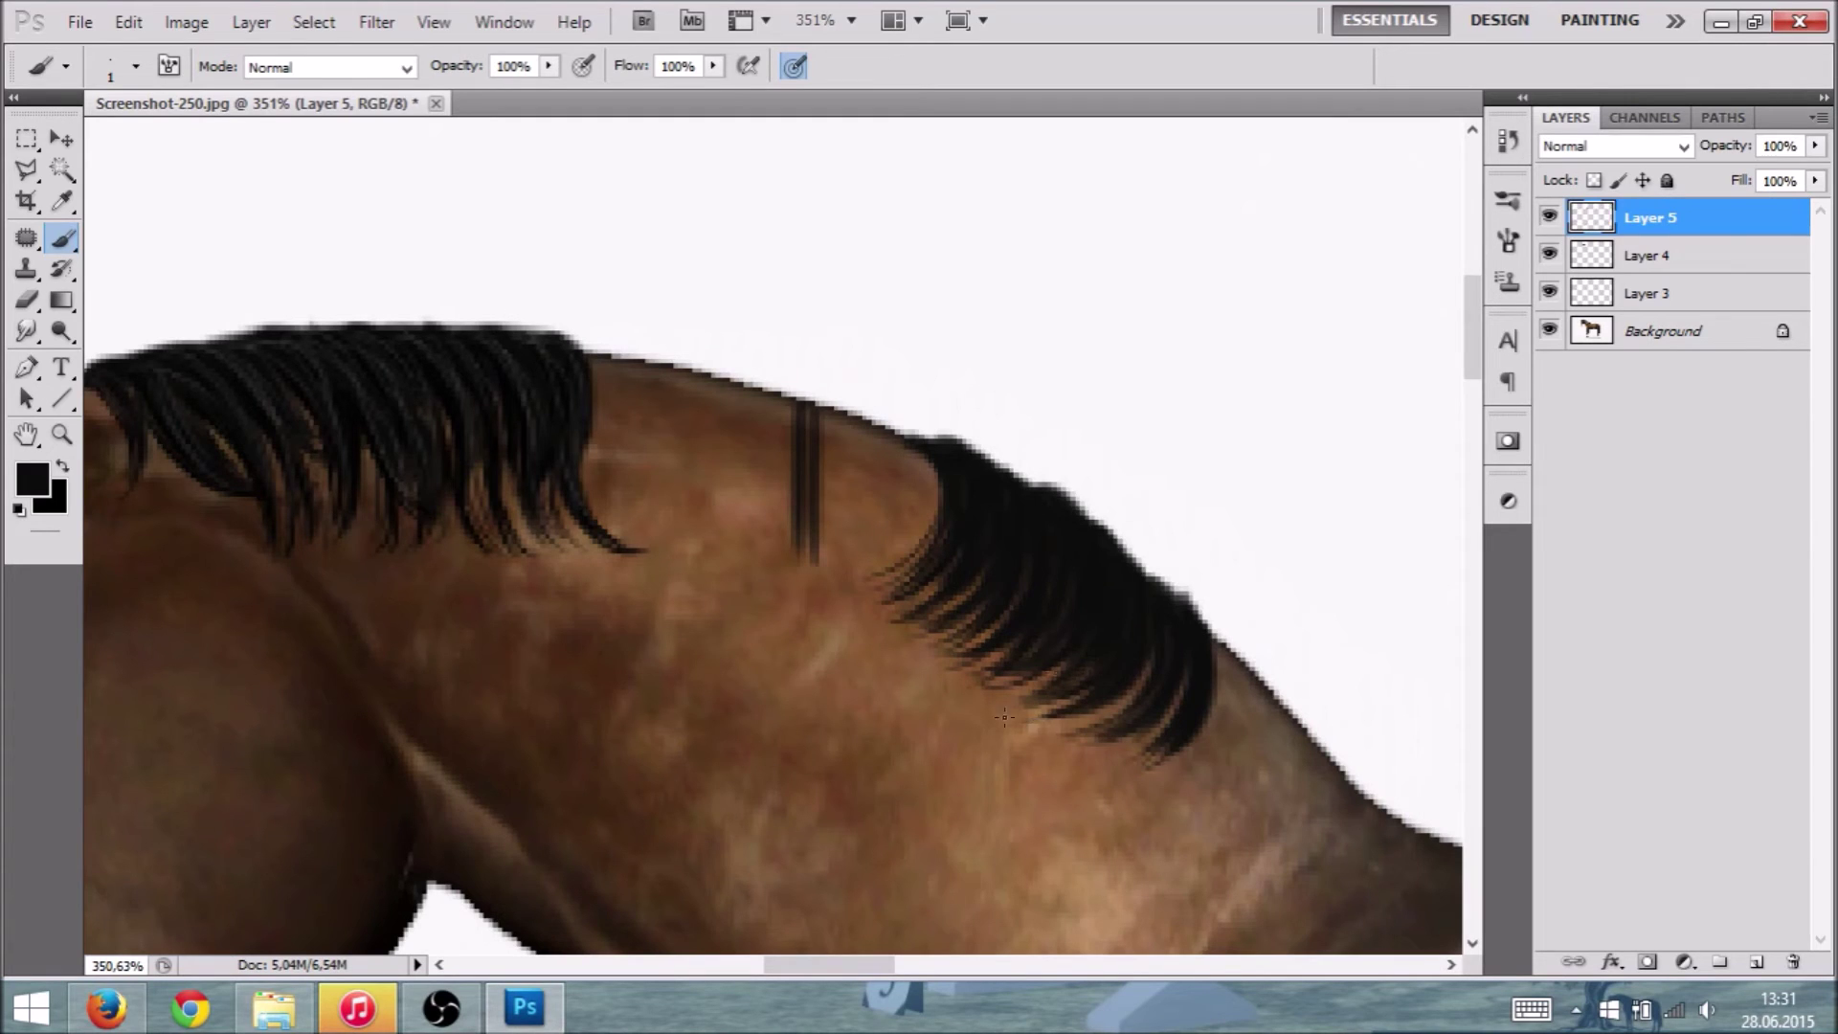
left_click_drag(1131, 761, 1200, 706)
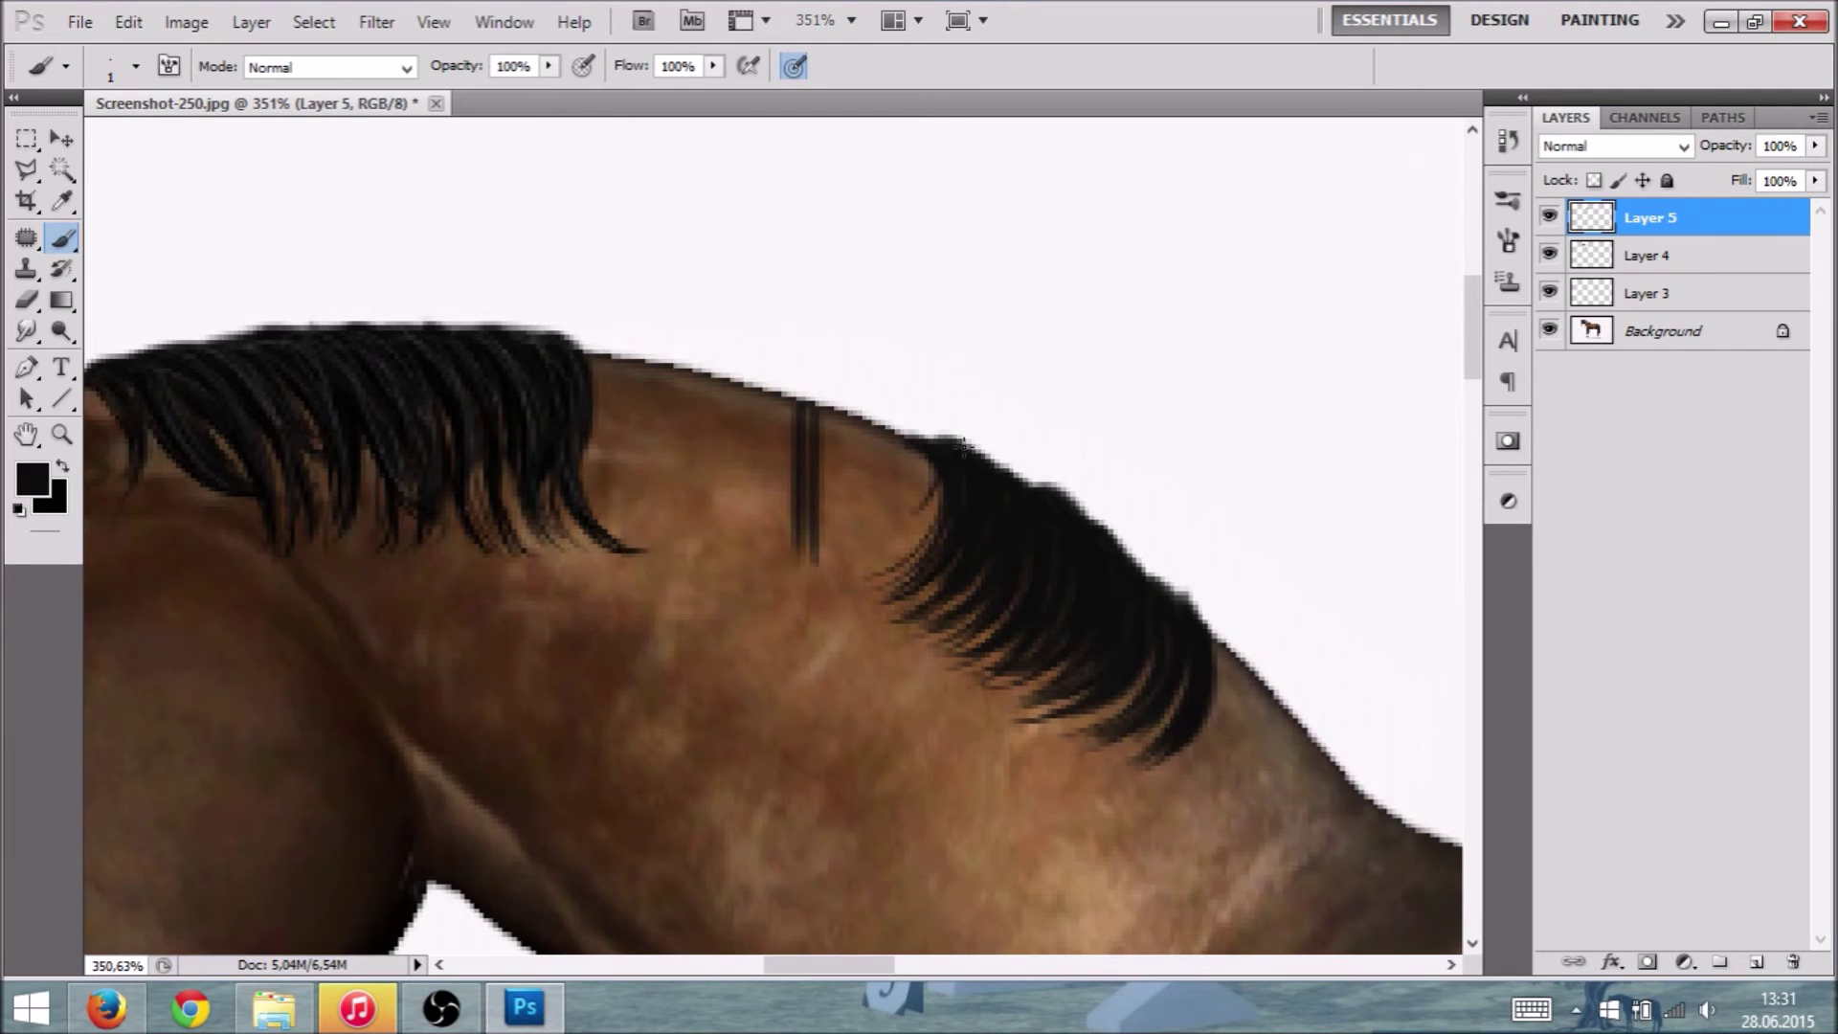
Step: Add a new layer above Layer 5 and set the foreground colour to pure black
scroll(962, 442, "down", 5)
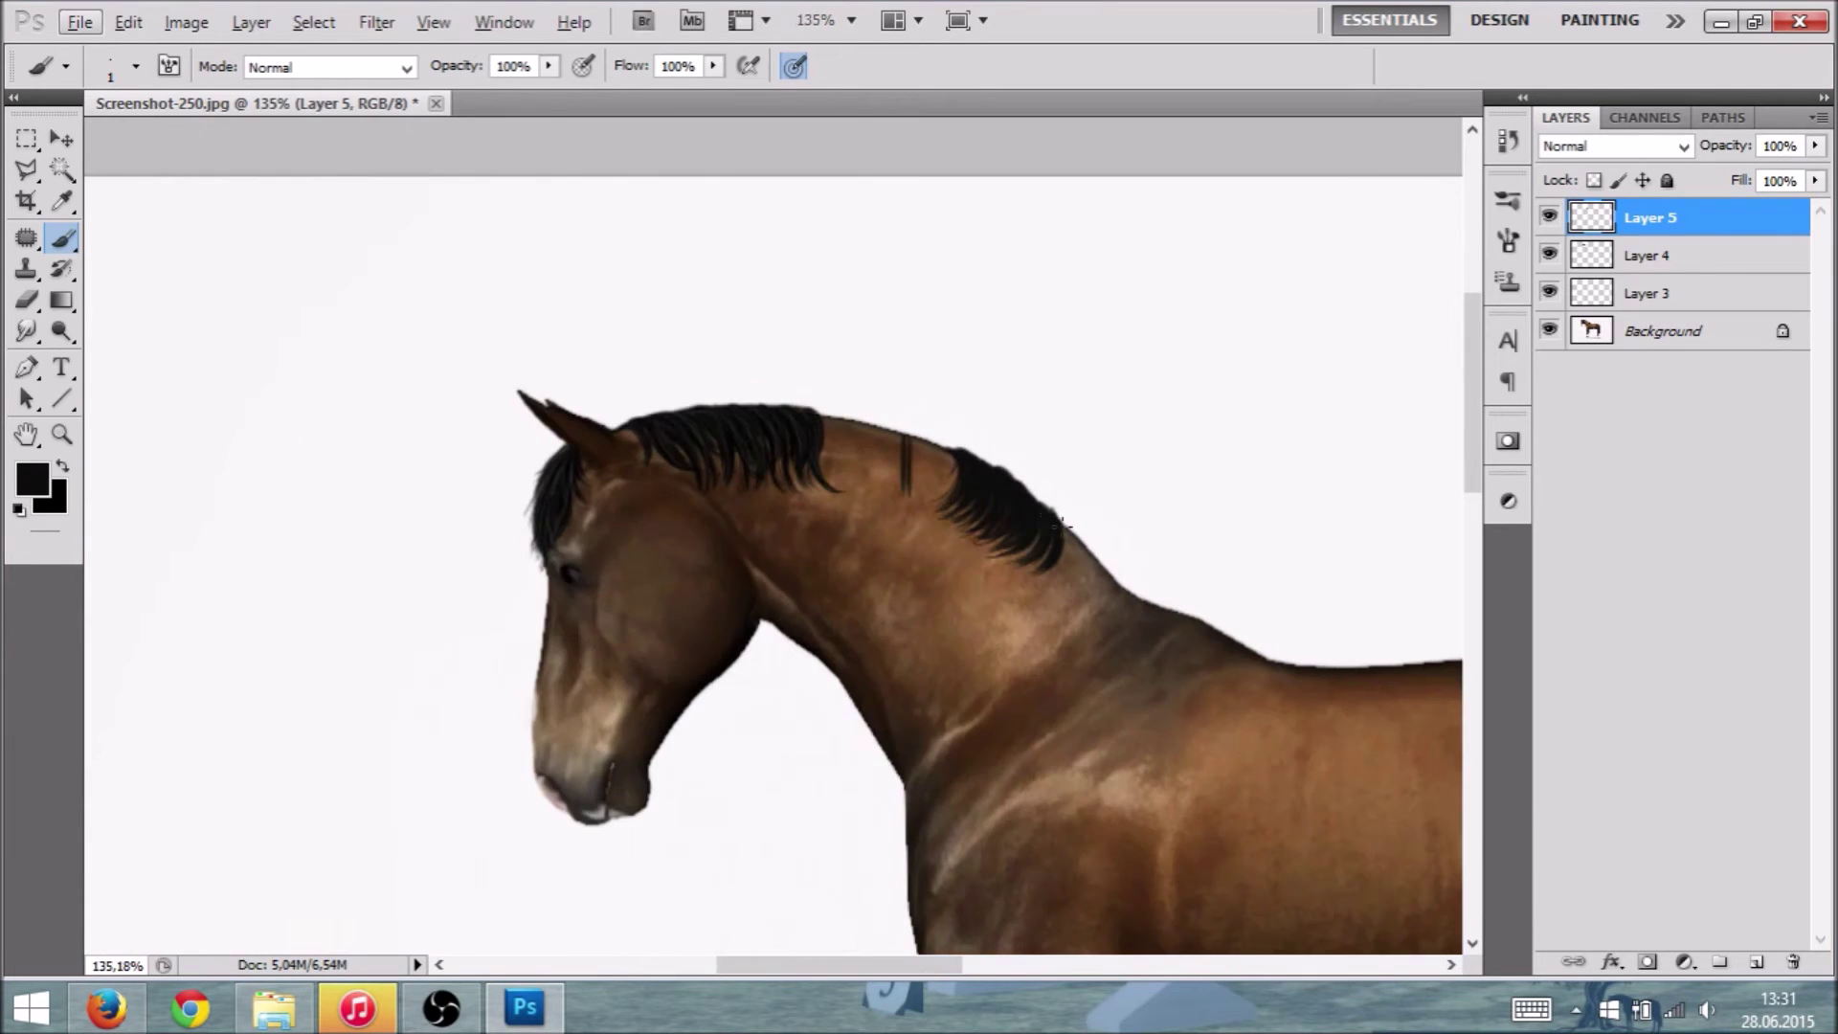
scroll(1060, 523, "up", 5)
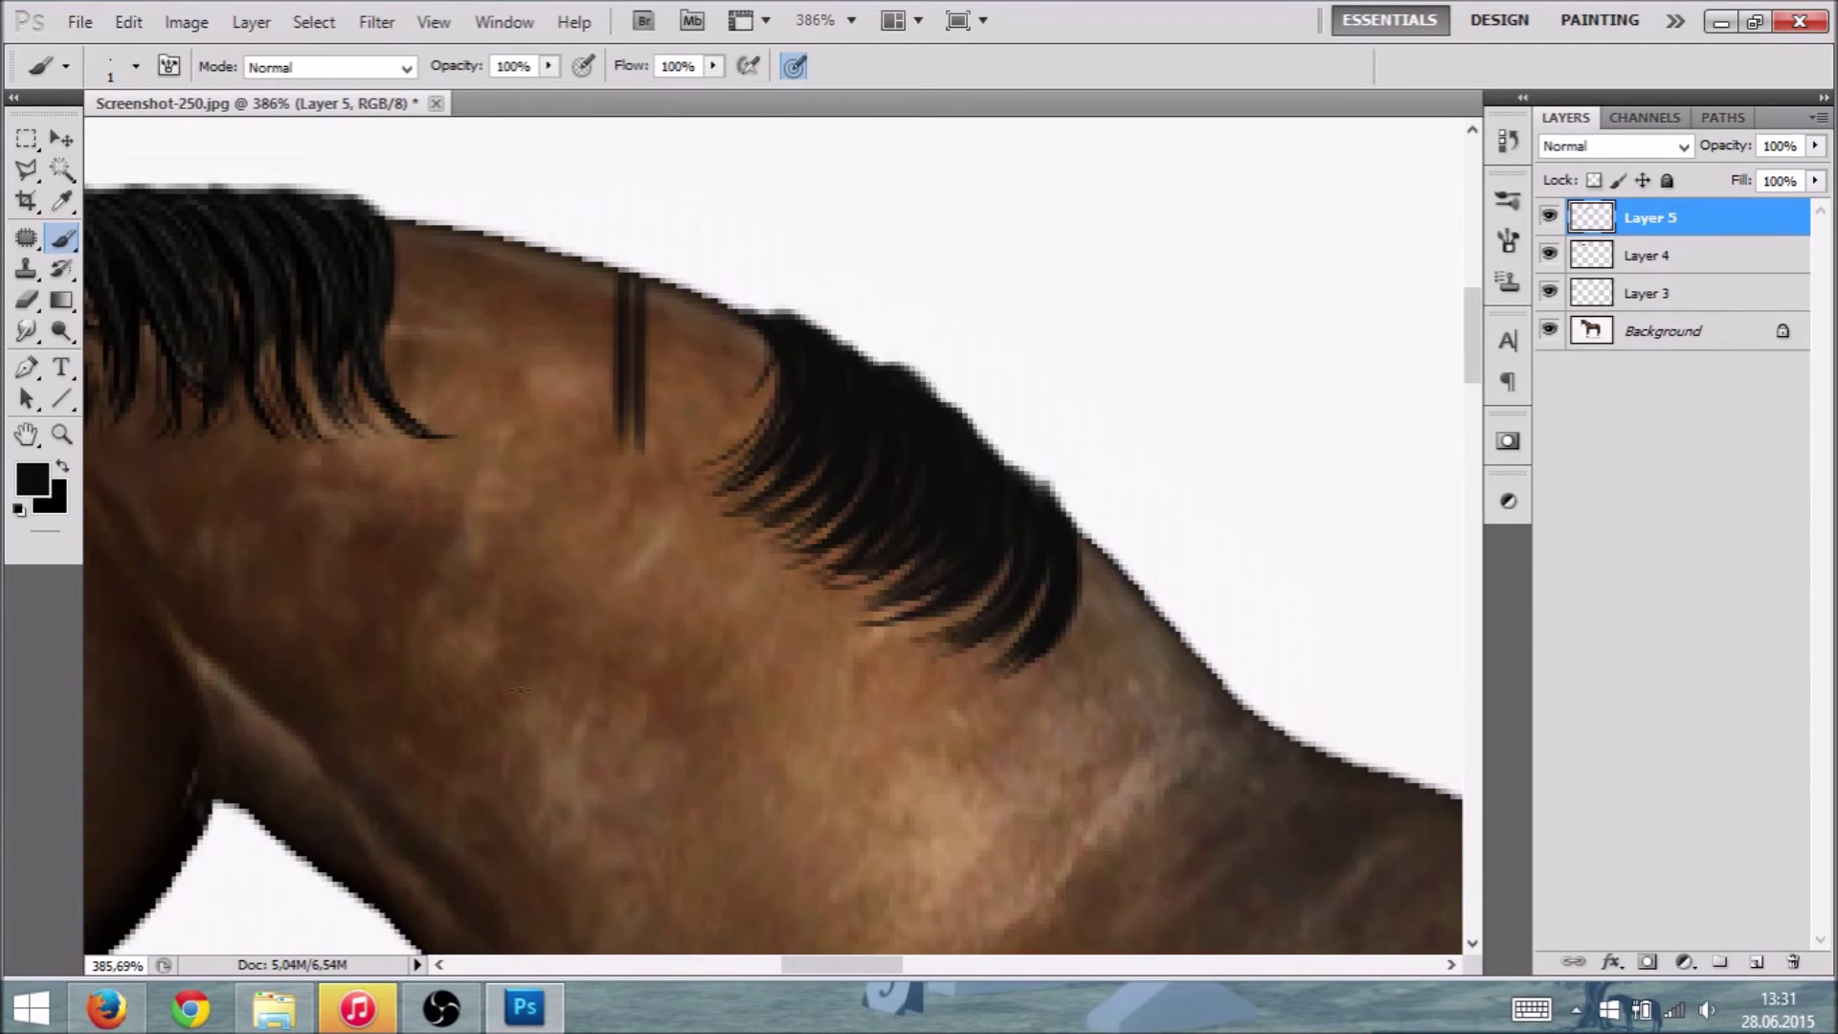
left_click(1756, 961)
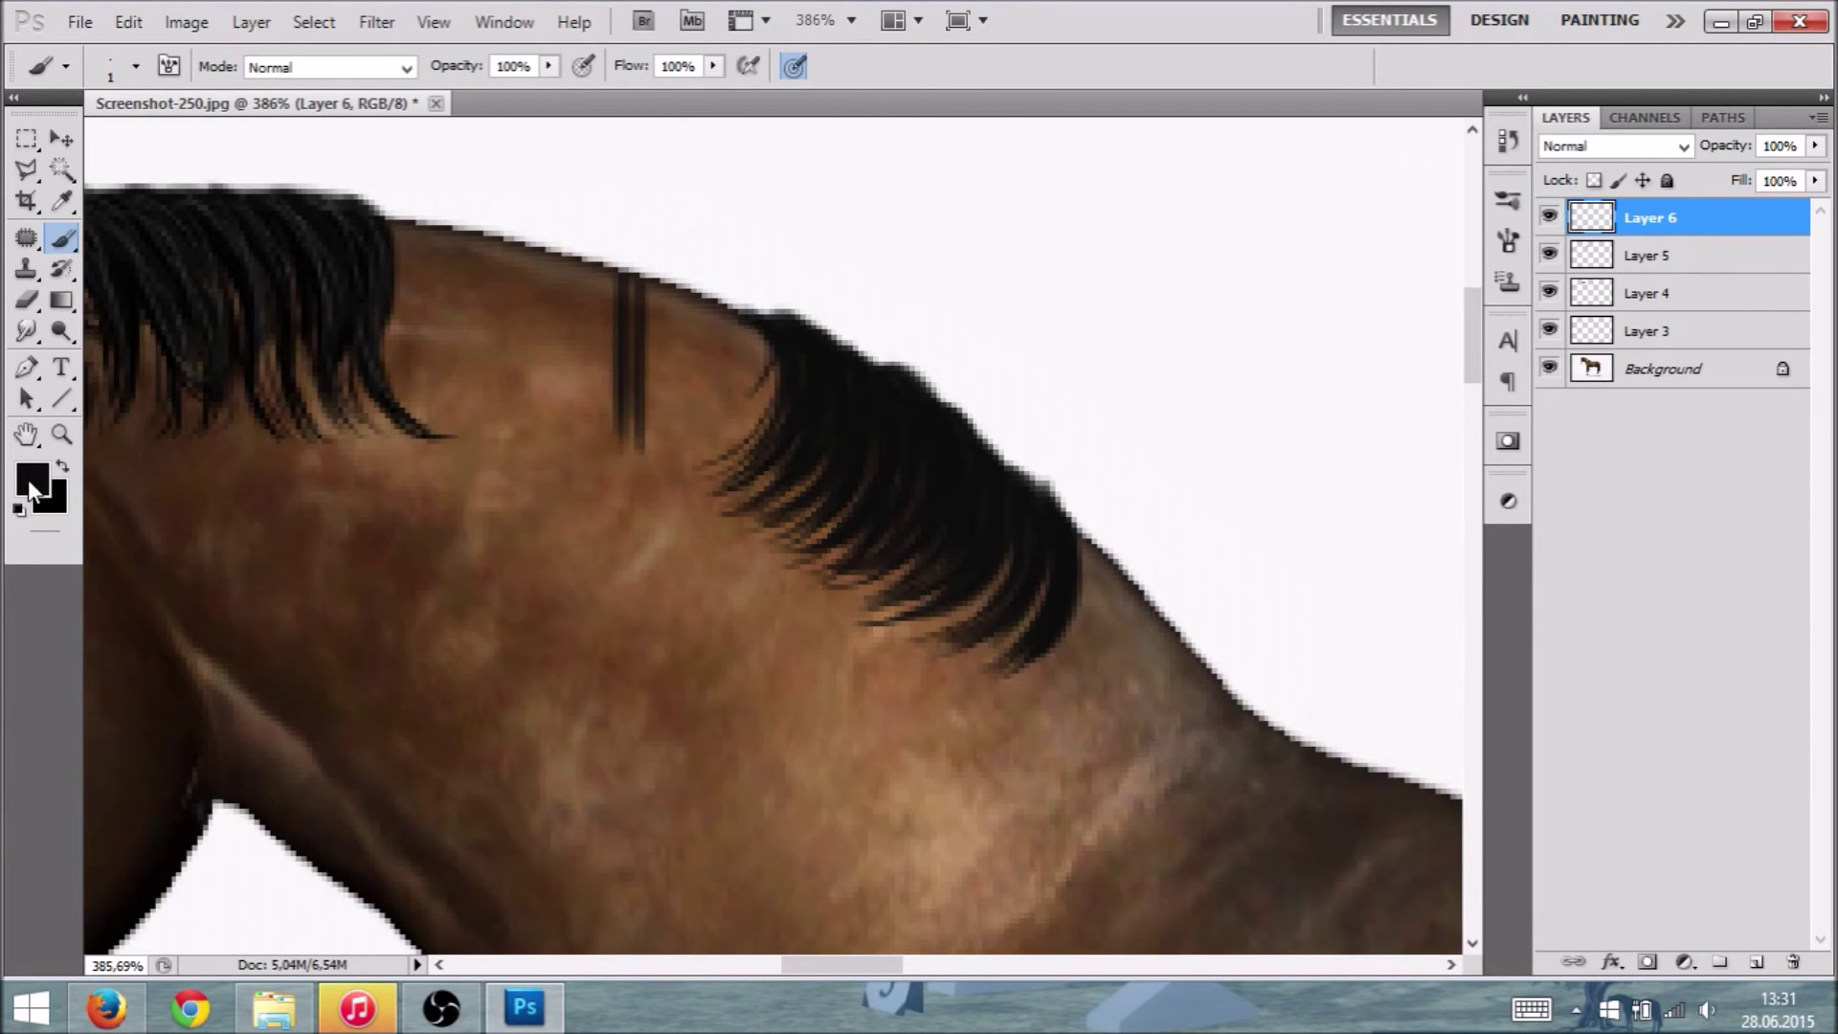
left_click(32, 478)
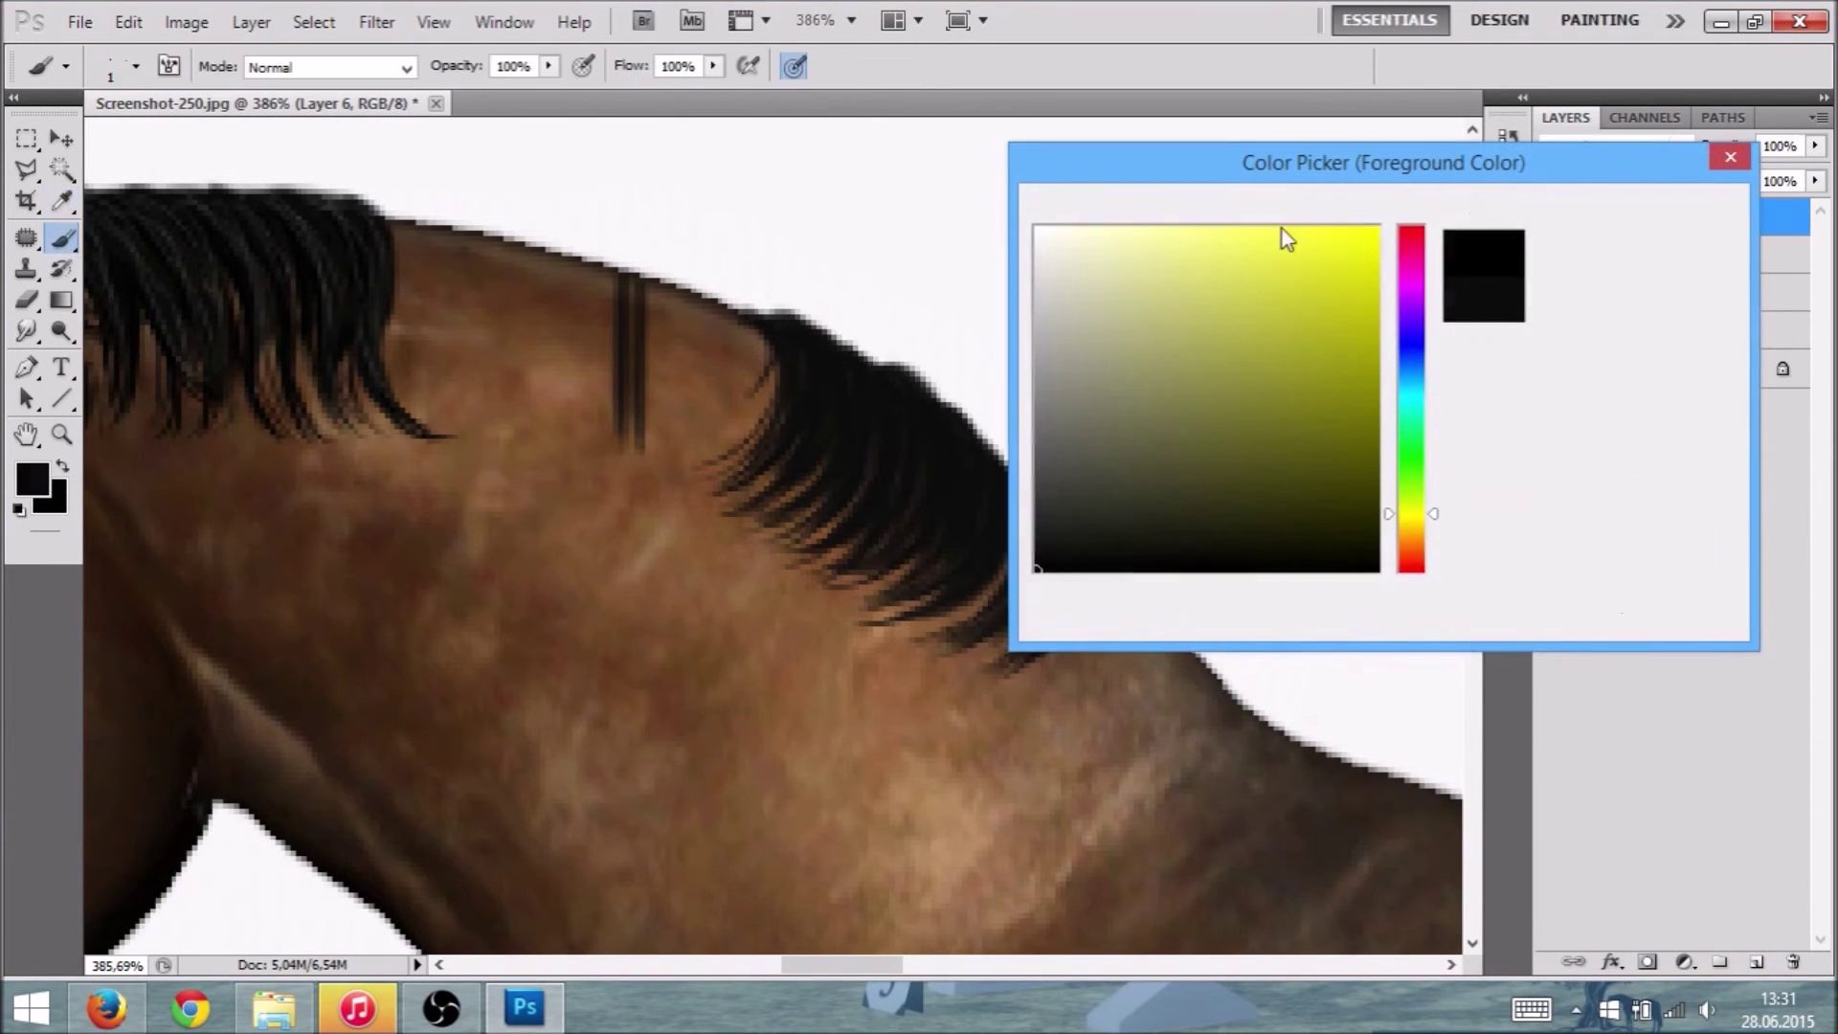
Step: Paint thin 1 px pure black strands through the locks of the new mane section, from its front to its rear end
left_click_drag(773, 336, 740, 403)
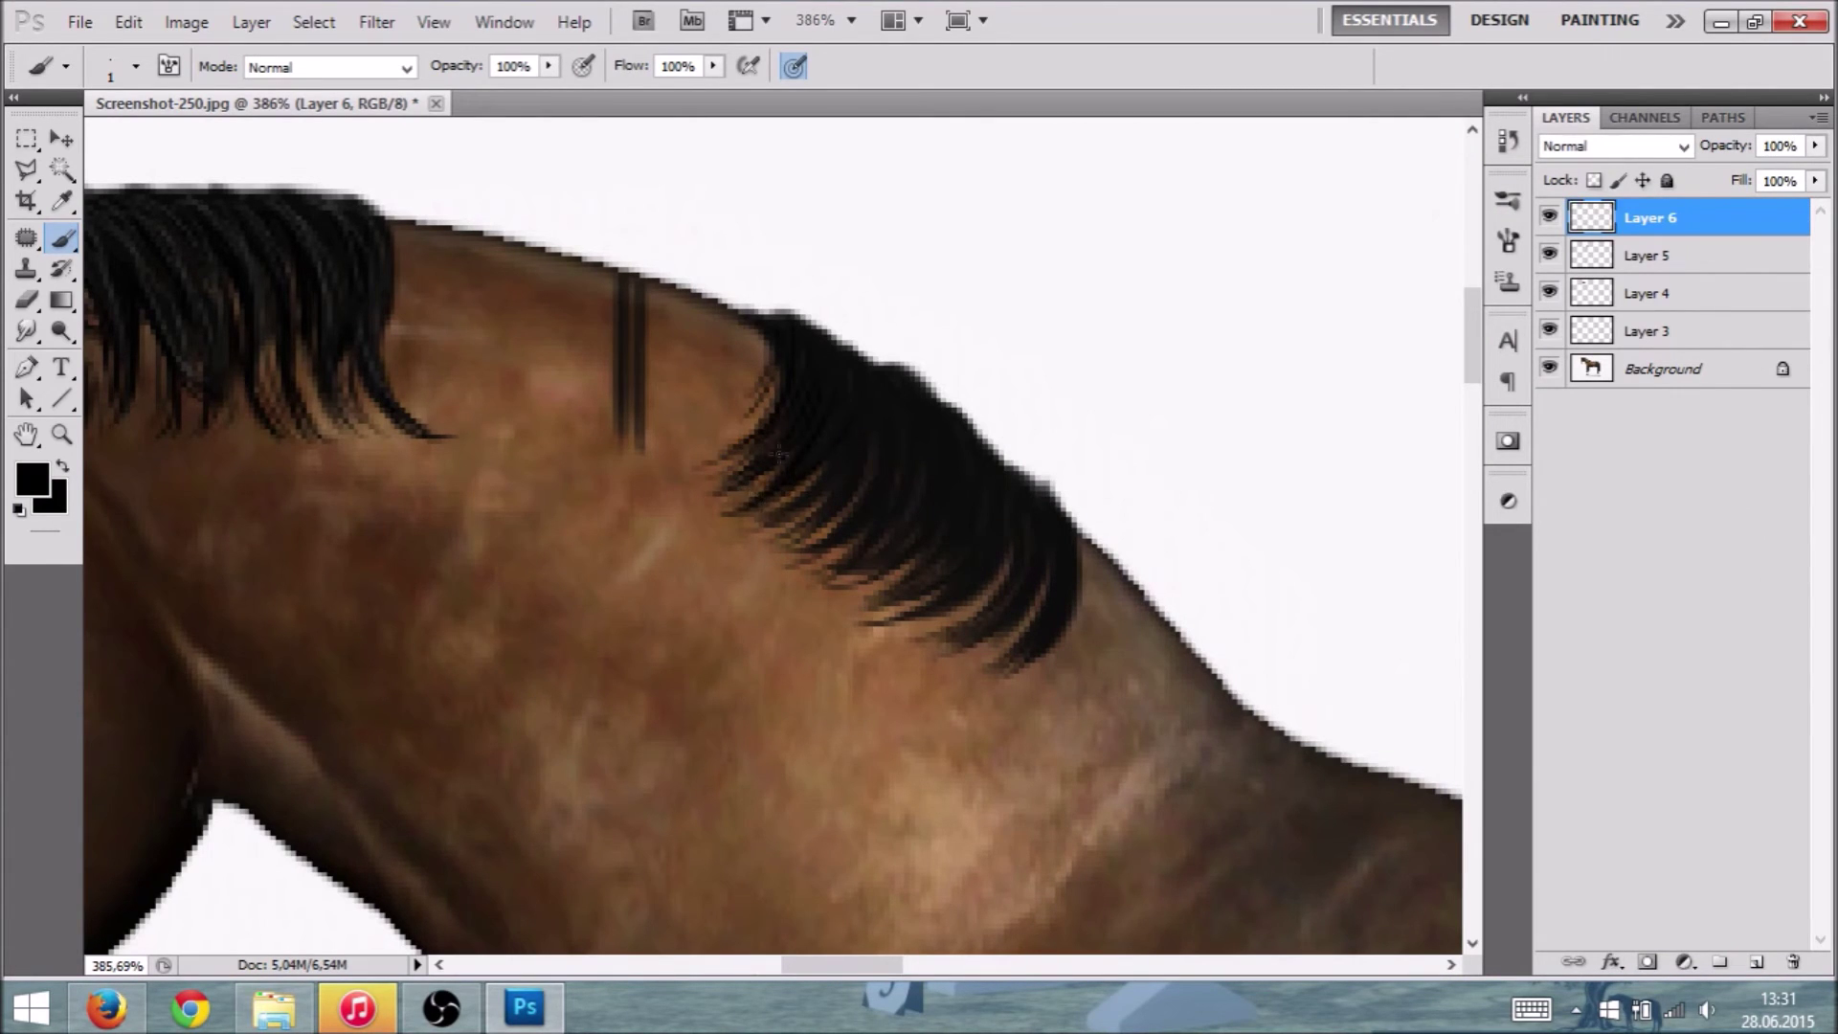
left_click_drag(842, 496, 787, 524)
left_click_drag(877, 471, 816, 534)
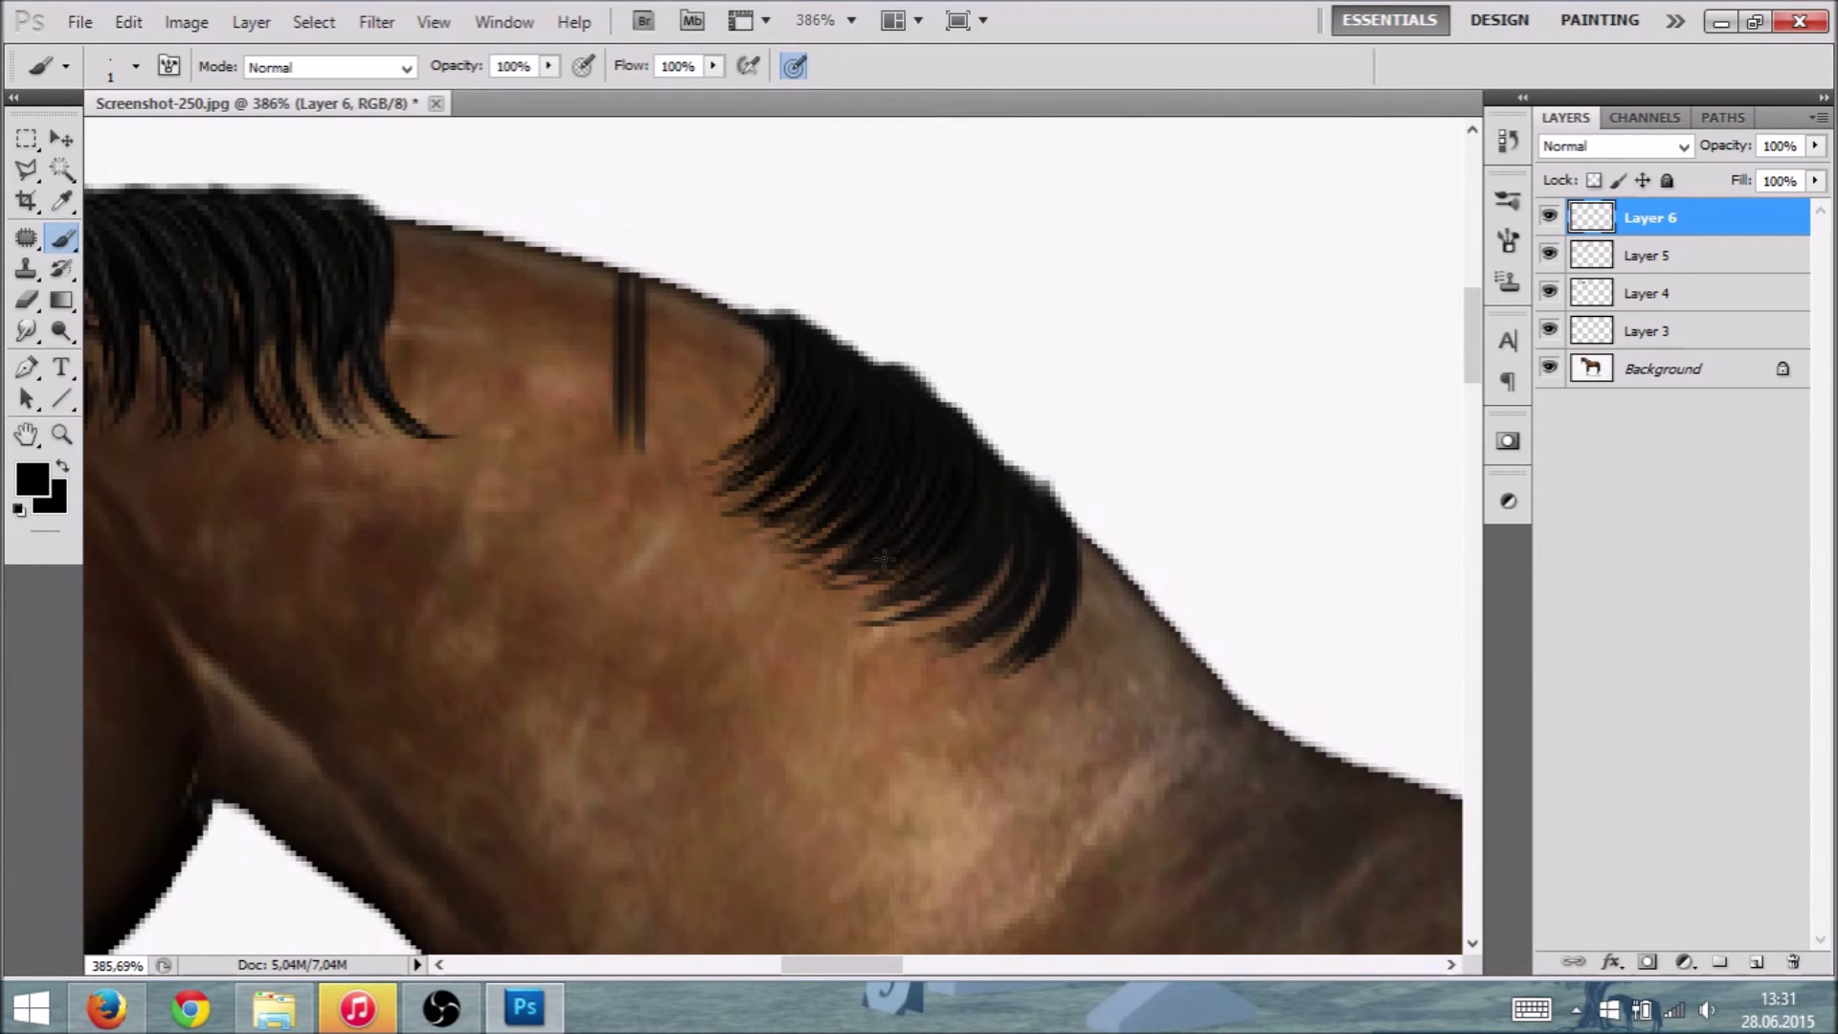
mouse_move(970, 502)
left_mouse_down()
mouse_move(867, 614)
mouse_move(890, 610)
left_mouse_up()
left_click_drag(989, 539, 942, 639)
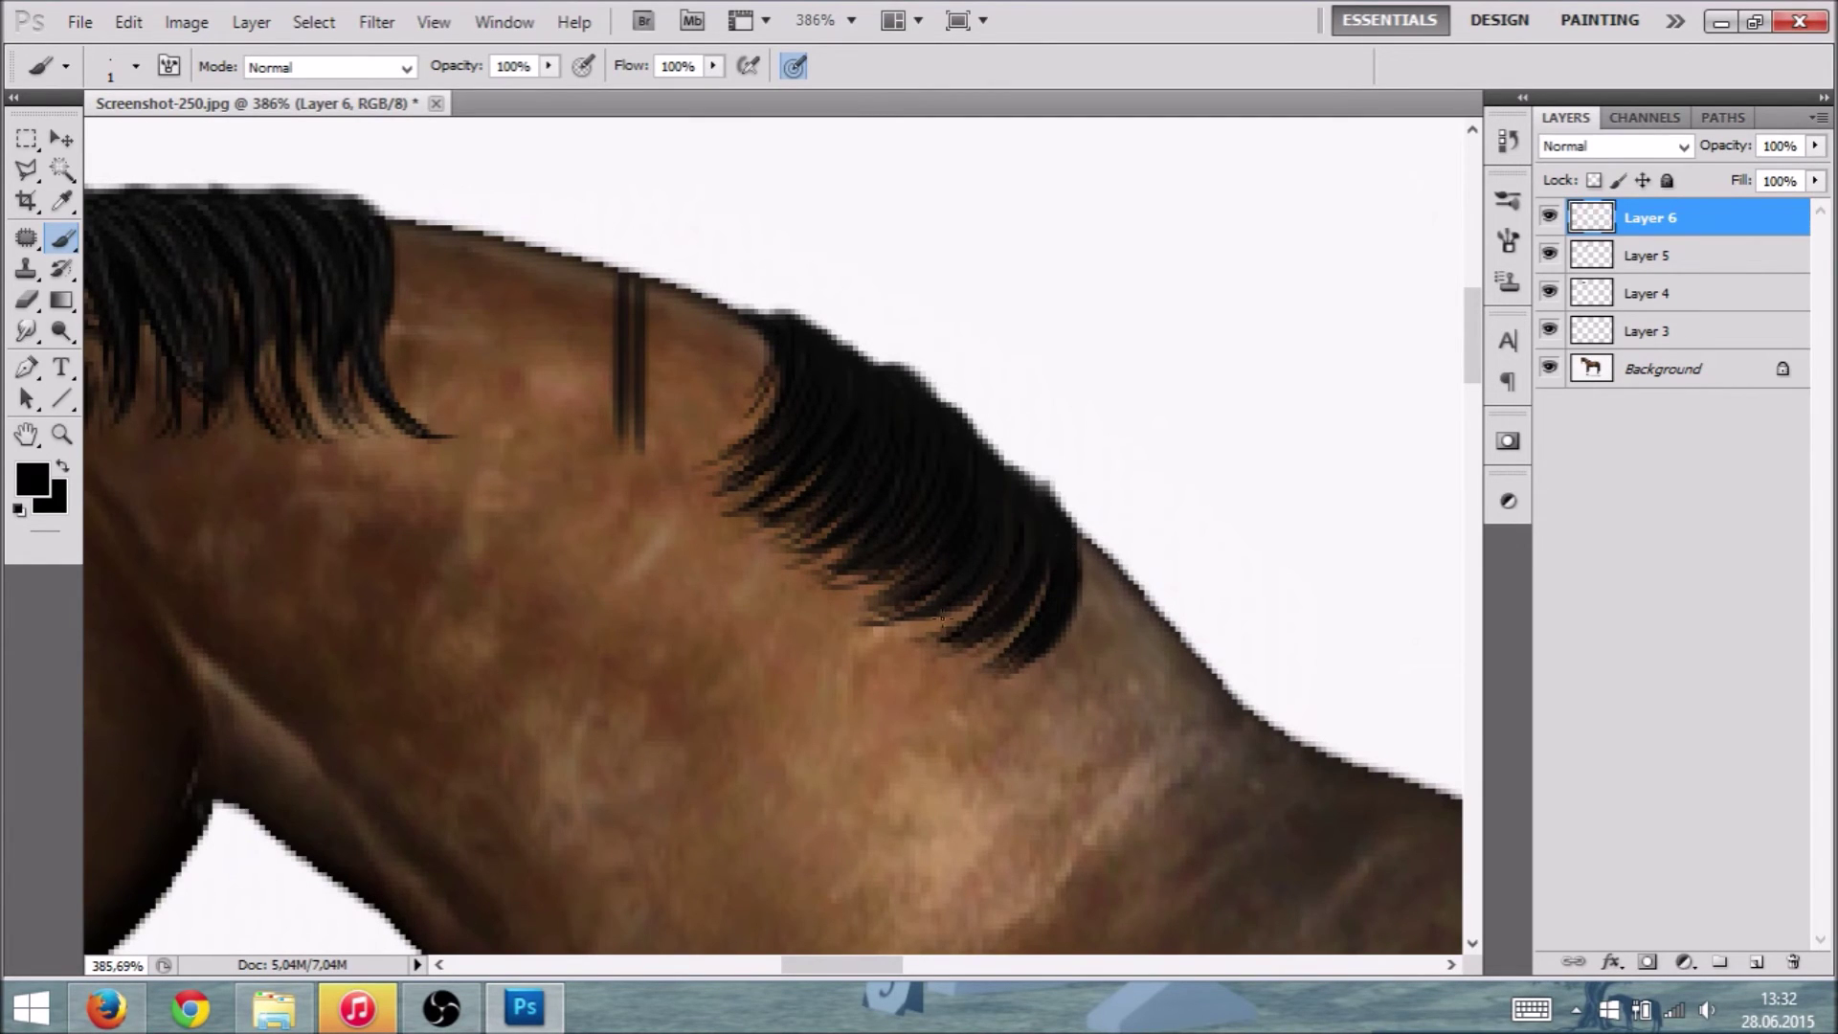
mouse_move(988, 510)
left_mouse_down()
mouse_move(1052, 531)
mouse_move(987, 664)
left_mouse_up()
Step: Increase the brush to 2 px and deepen the new mane section with broader pure black strands down to its last lock
scroll(942, 781, "down", 9)
scroll(1058, 556, "down", 1)
scroll(1026, 609, "up", 12)
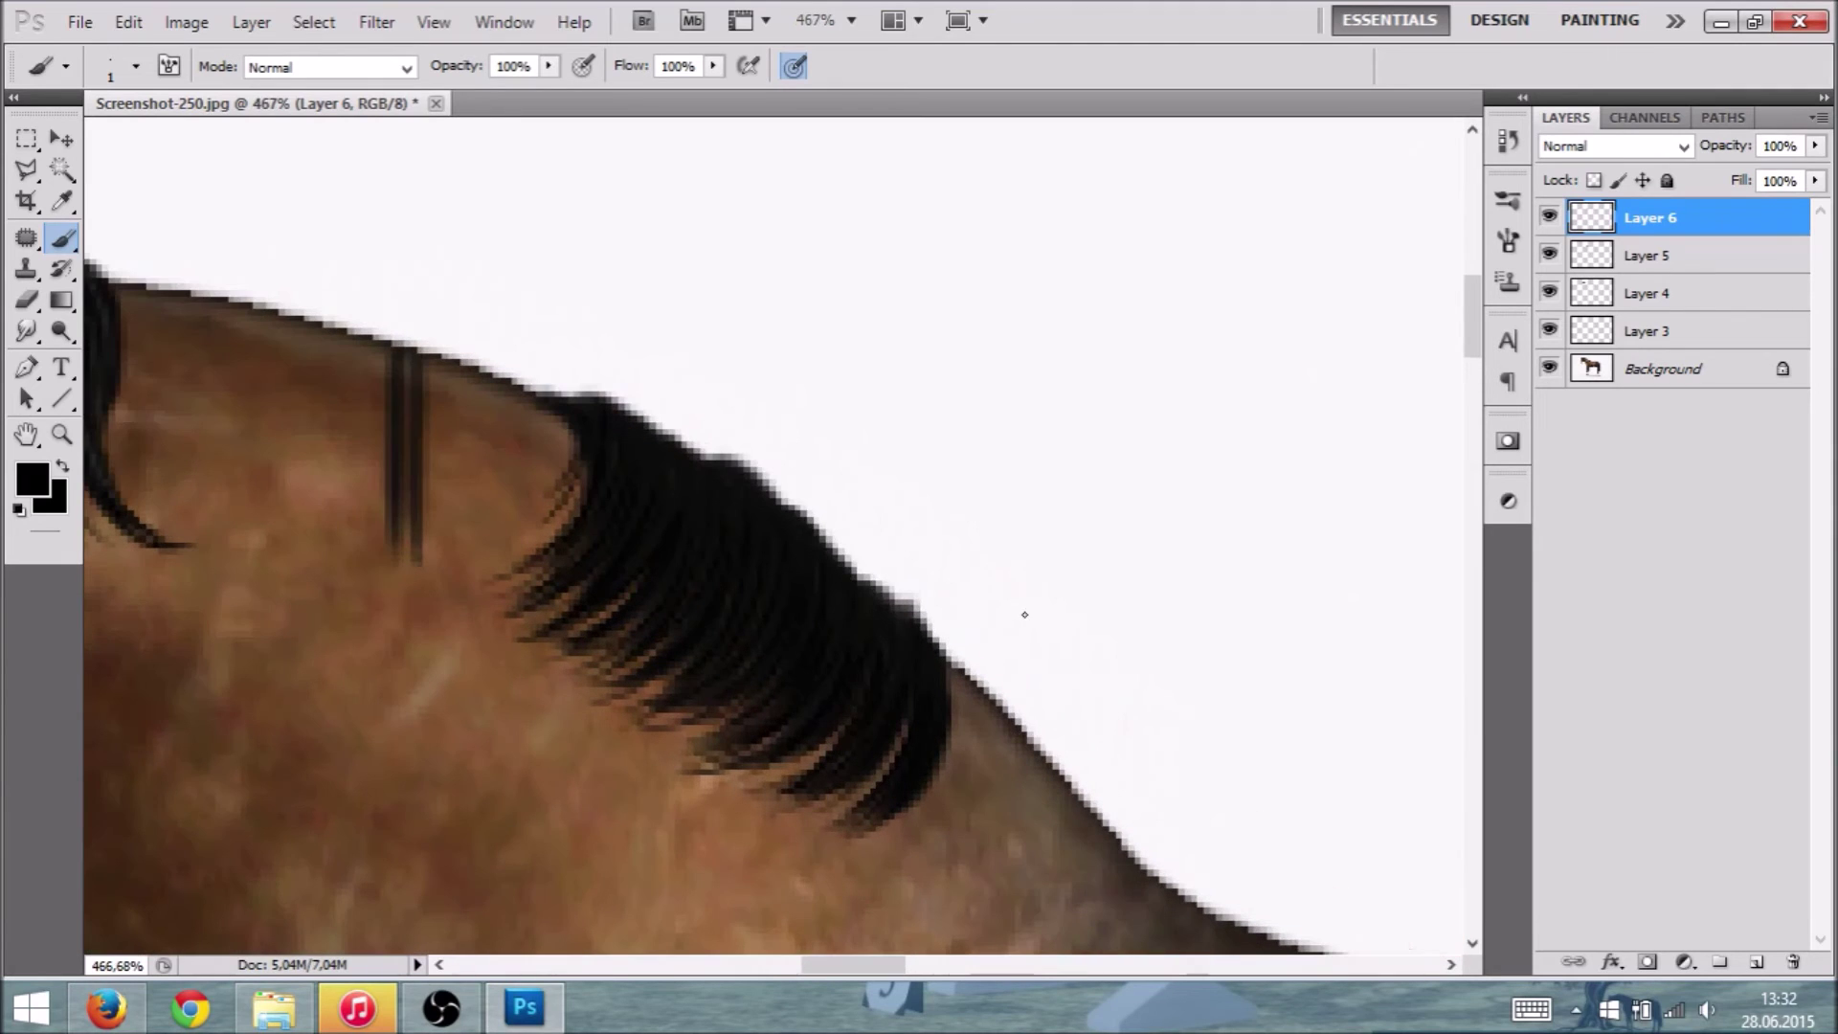
left_click(137, 66)
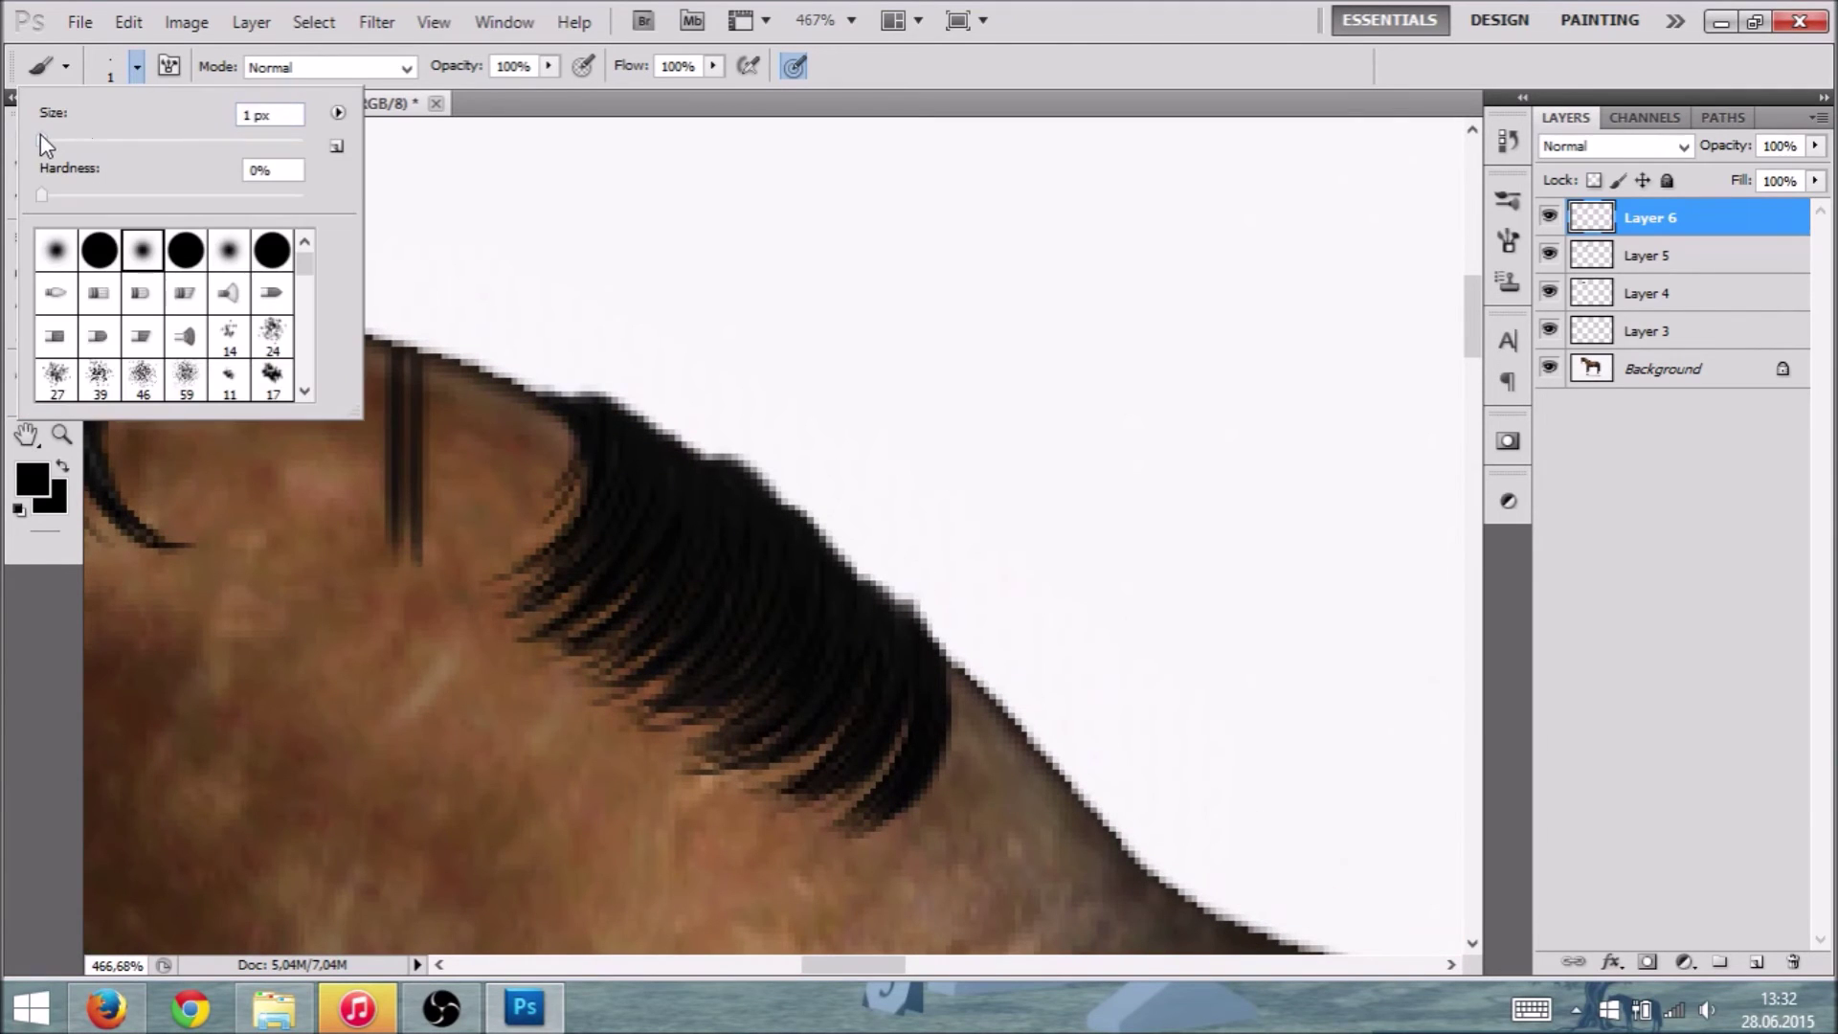
key("Return")
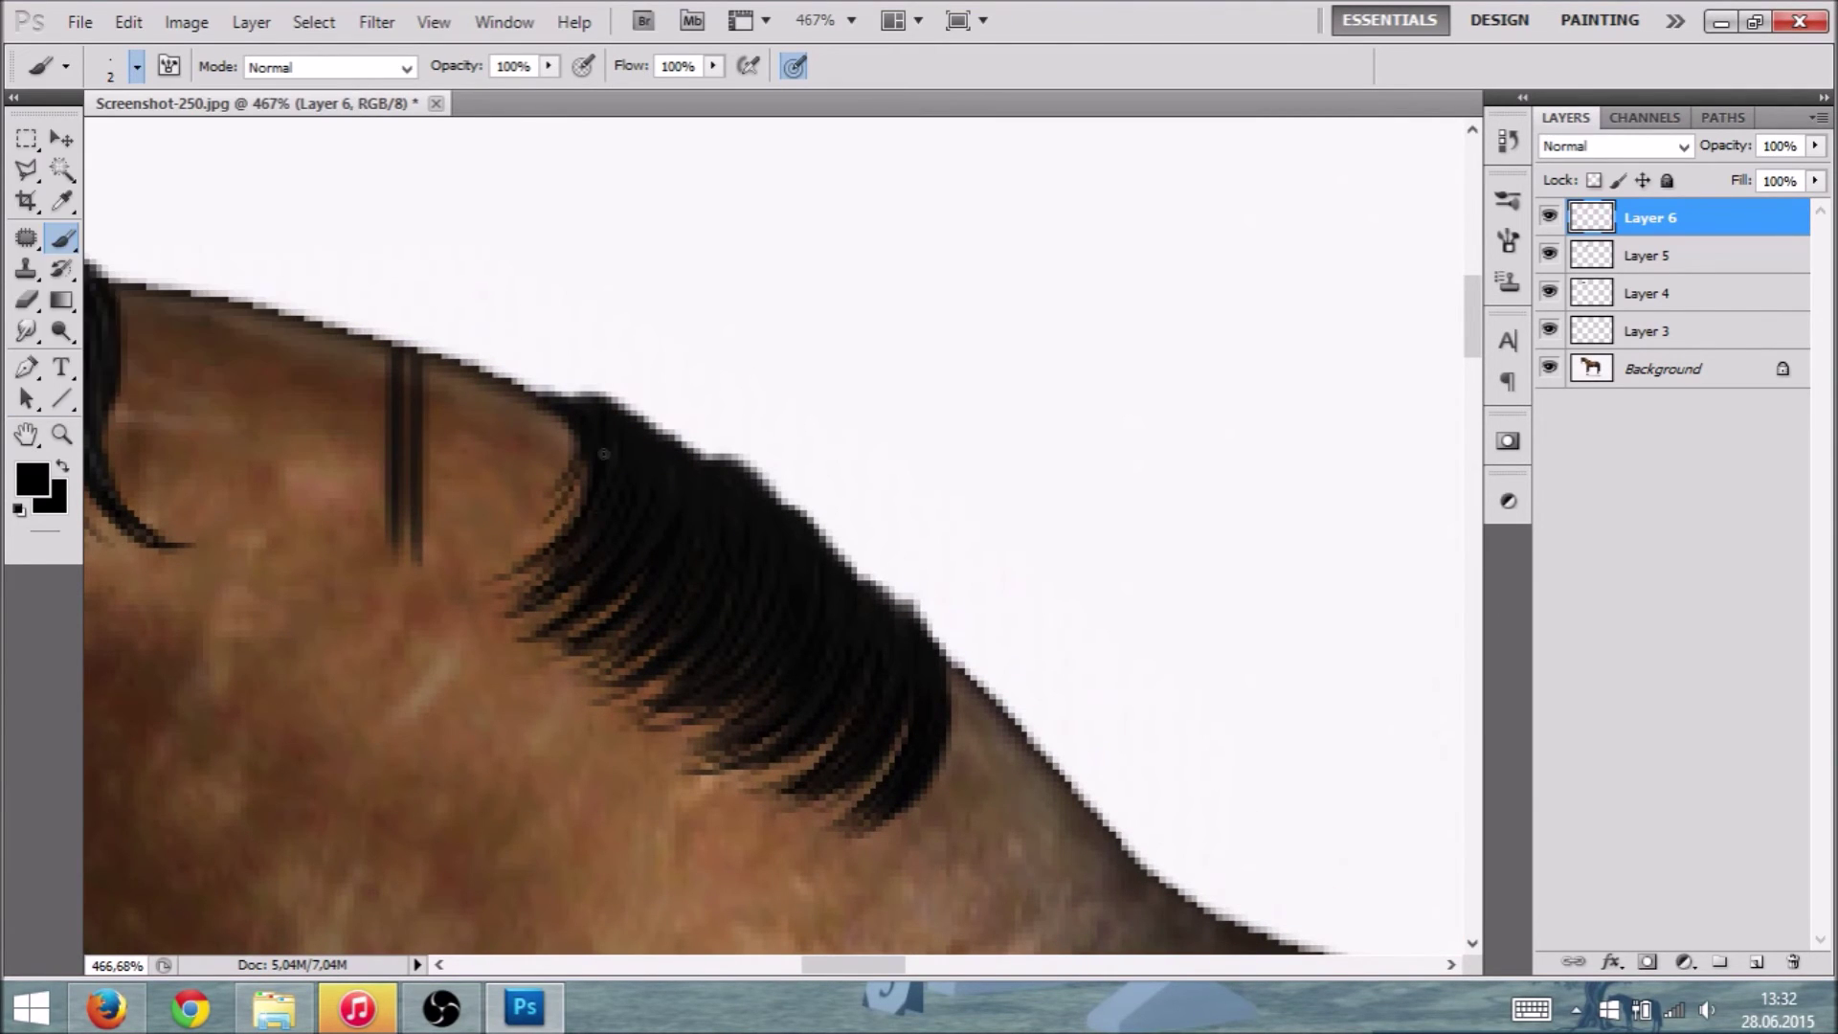
left_click_drag(709, 524, 624, 651)
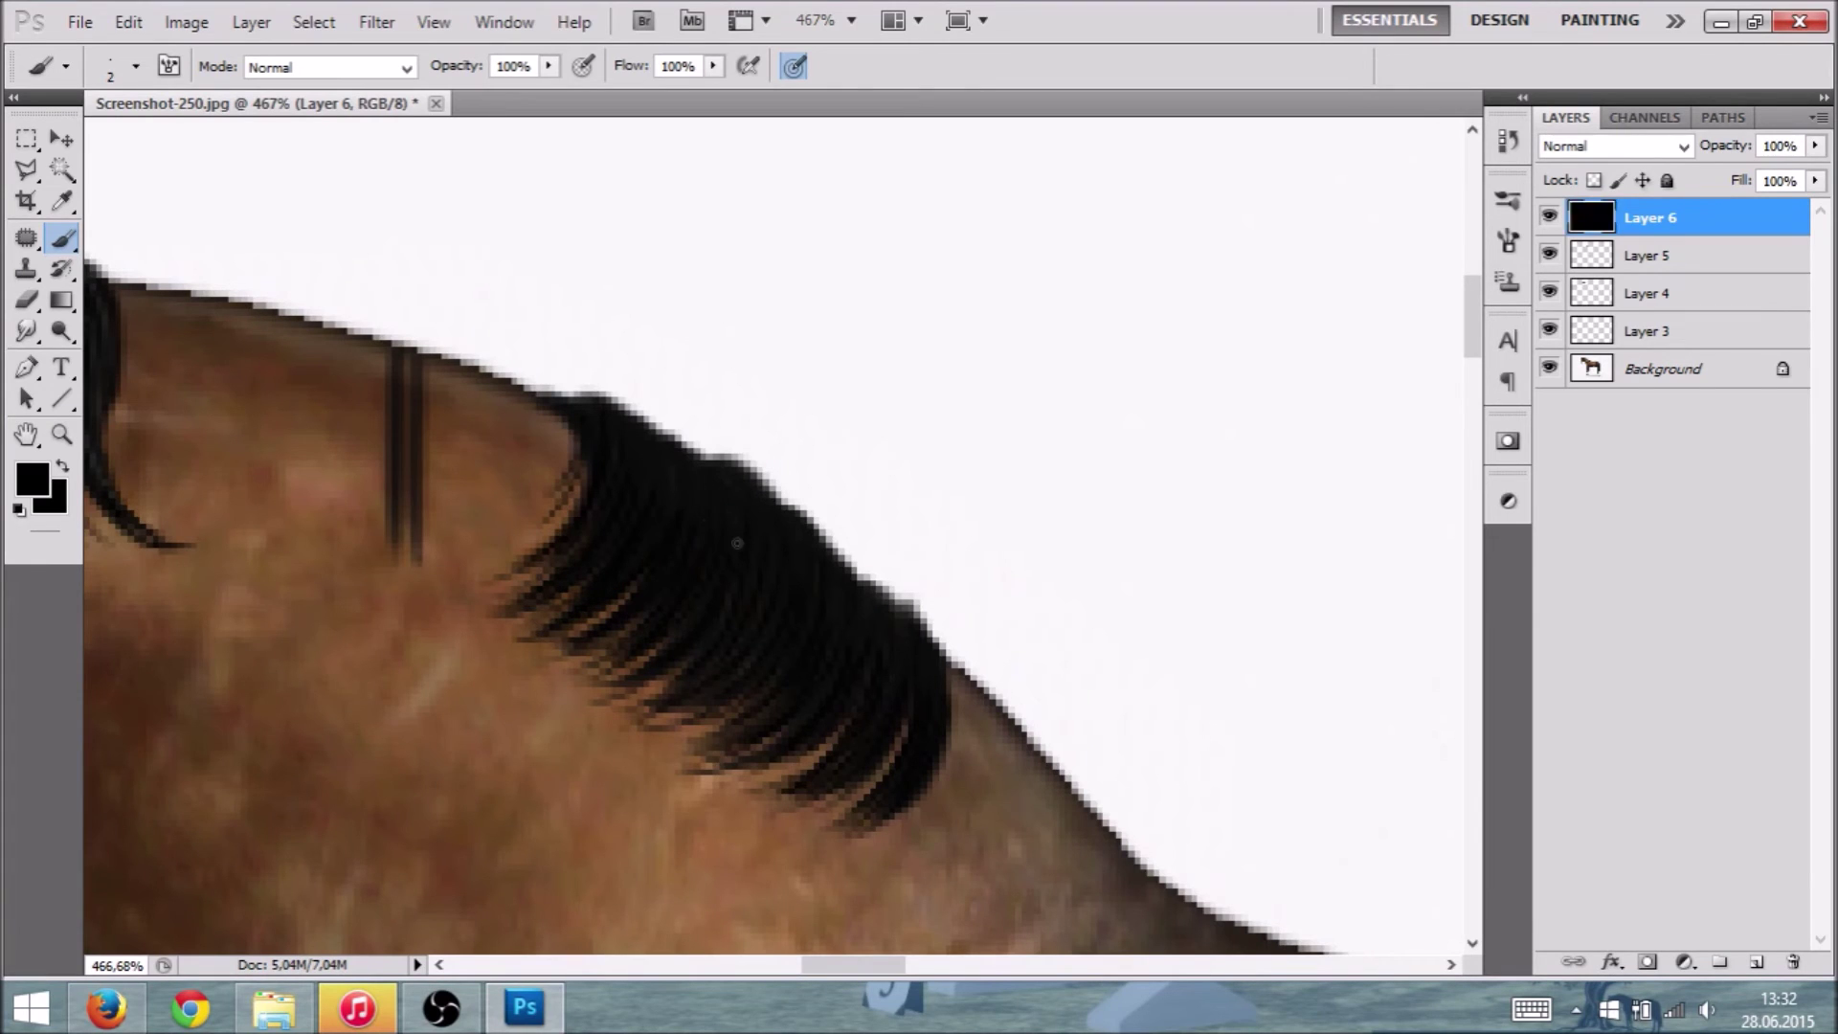
left_click_drag(719, 494, 660, 645)
mouse_move(736, 530)
left_mouse_down()
mouse_move(766, 552)
mouse_move(715, 710)
mouse_move(747, 746)
left_mouse_up()
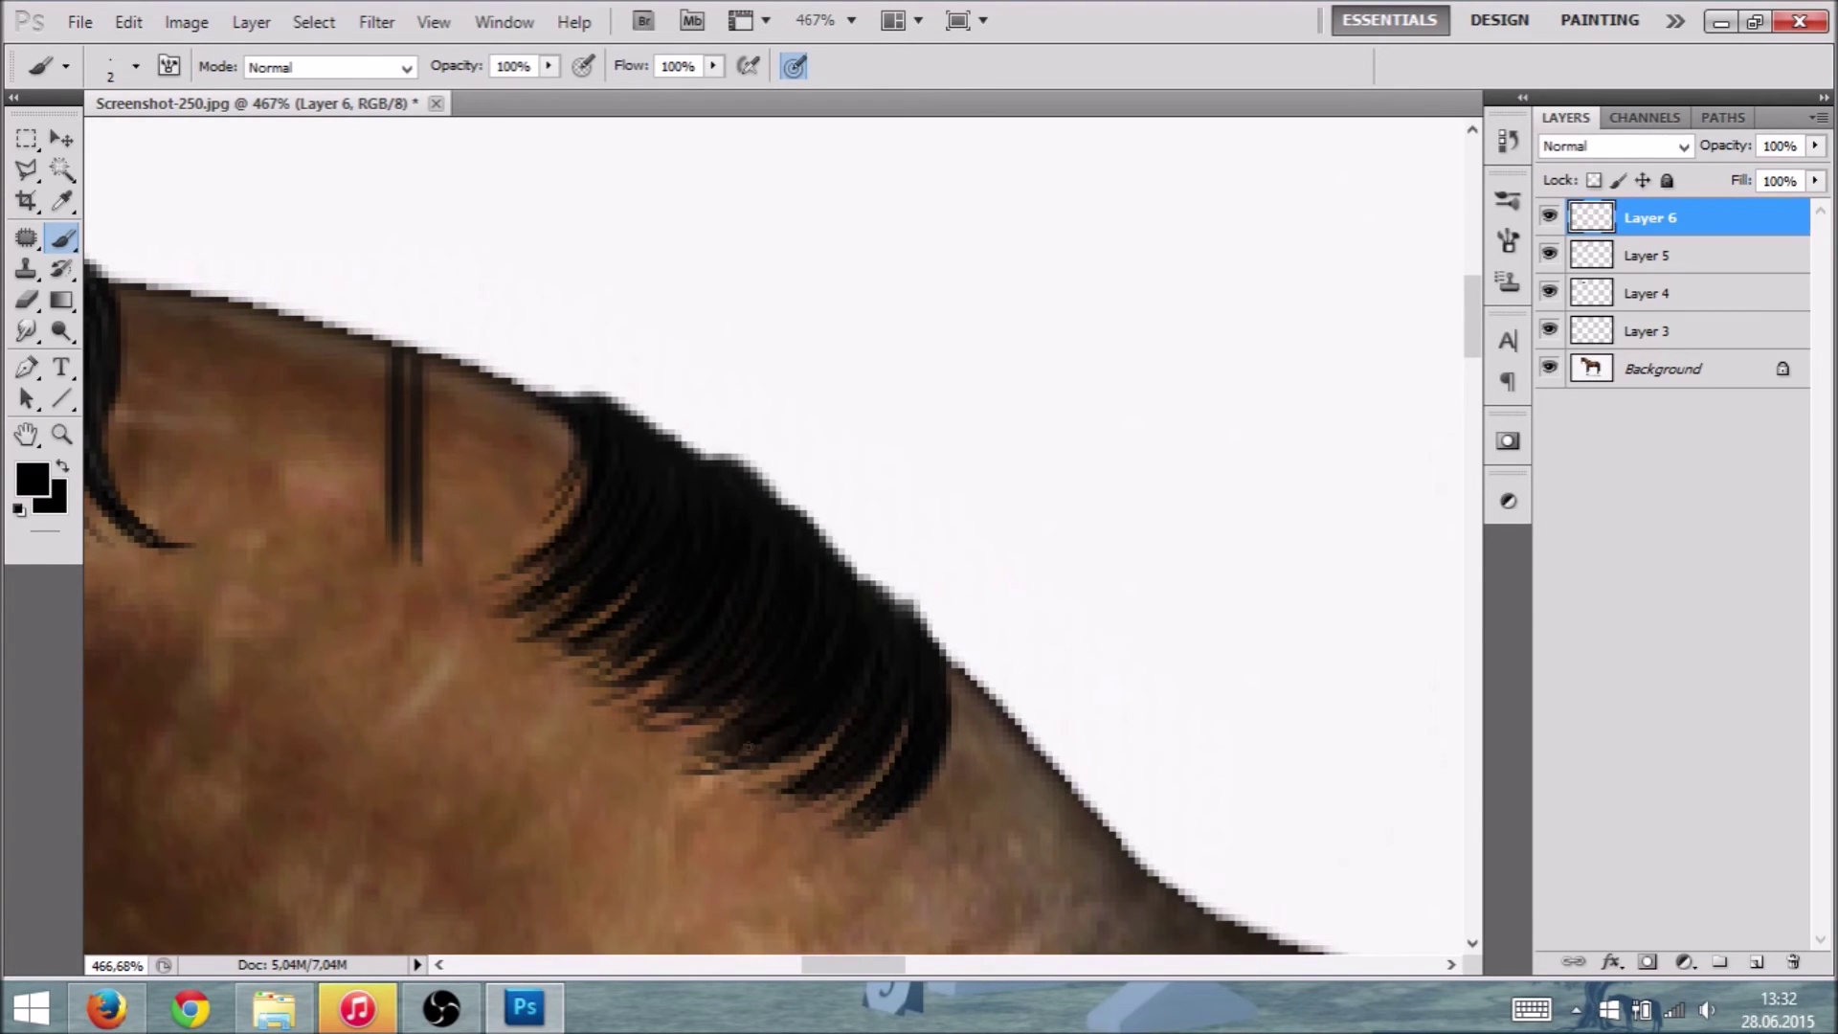
left_click_drag(903, 731, 825, 830)
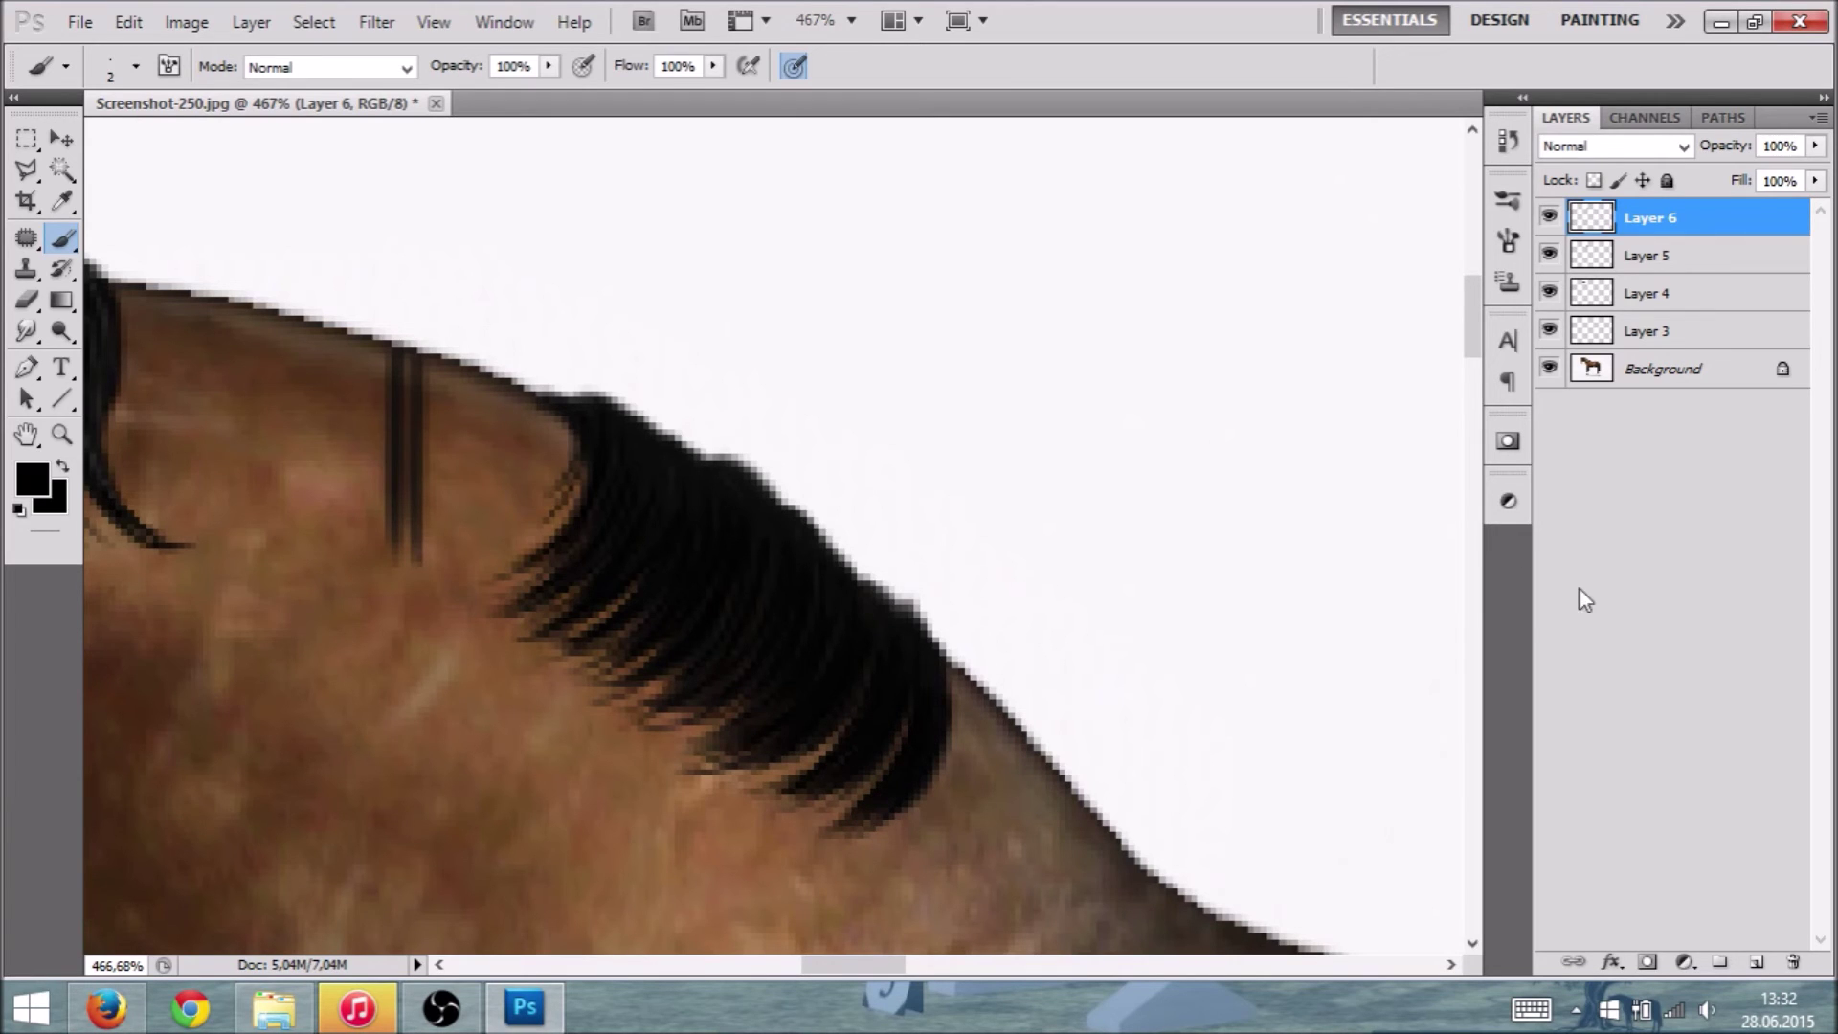
Step: Add a new layer above Layer 6 and set the foreground colour to white ffffff
left_click(1757, 961)
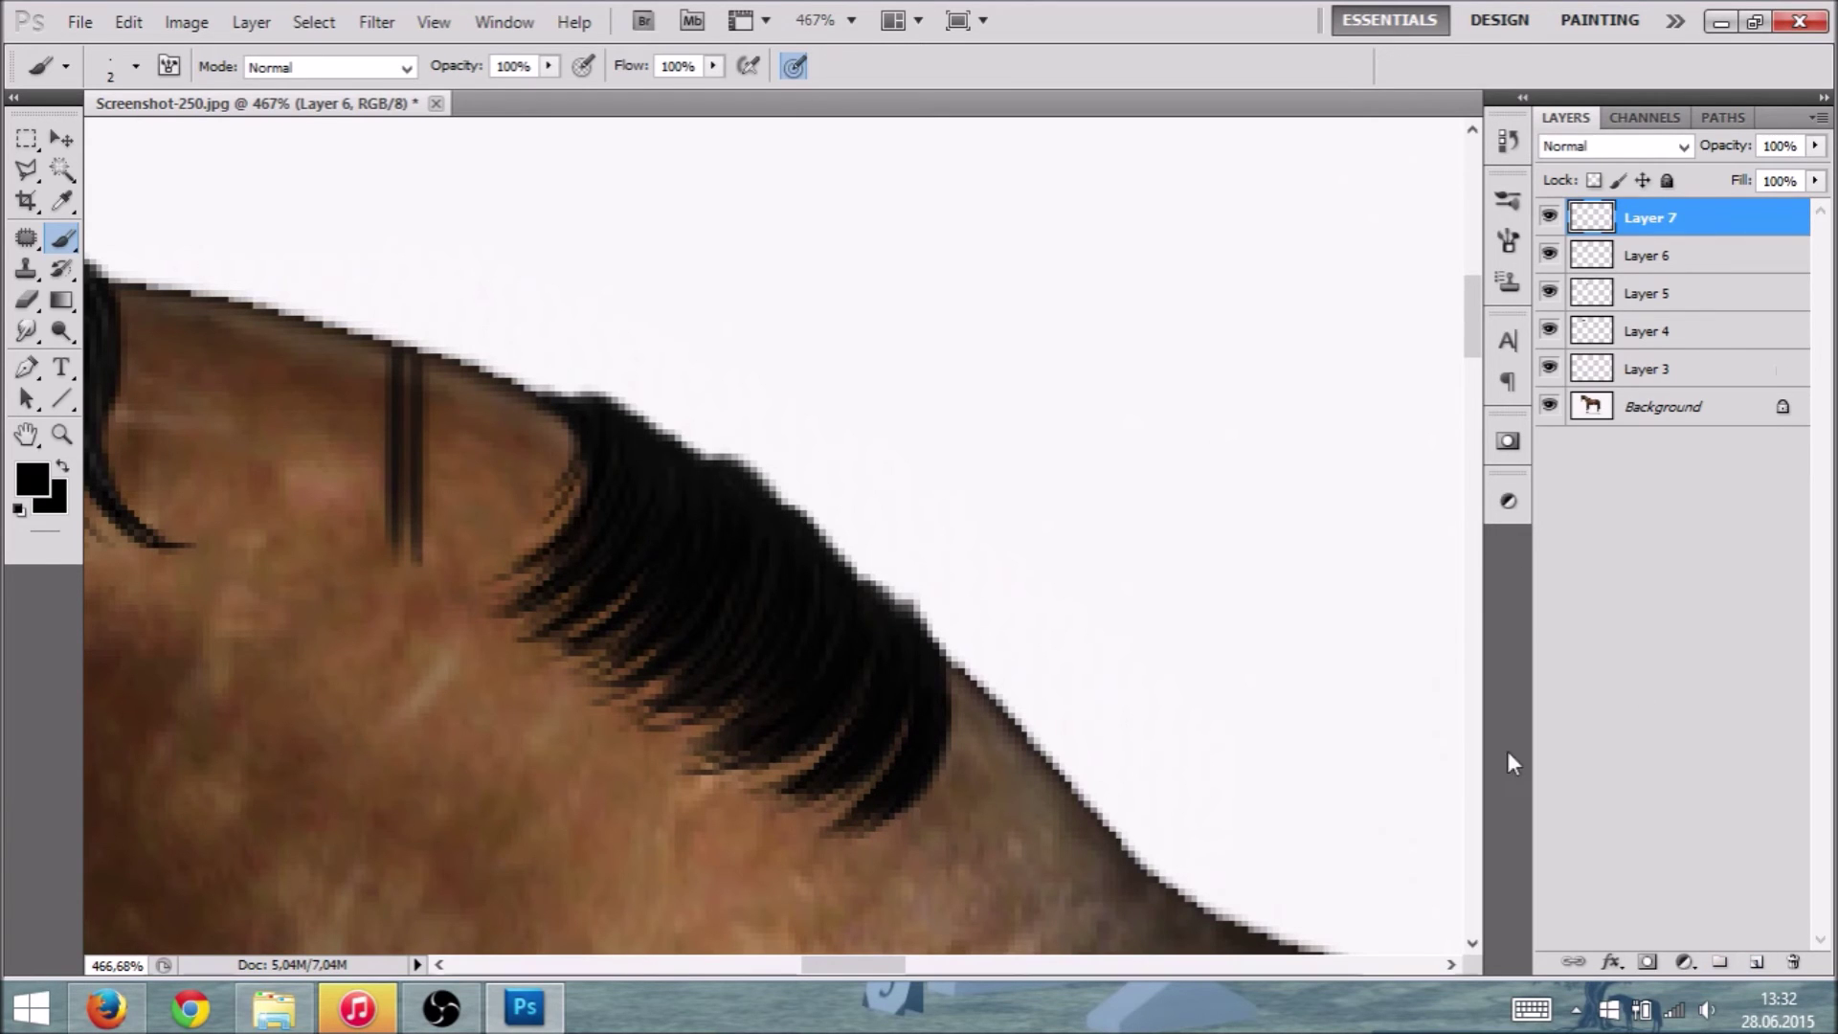
left_click(32, 477)
left_click_drag(1124, 361, 1005, 112)
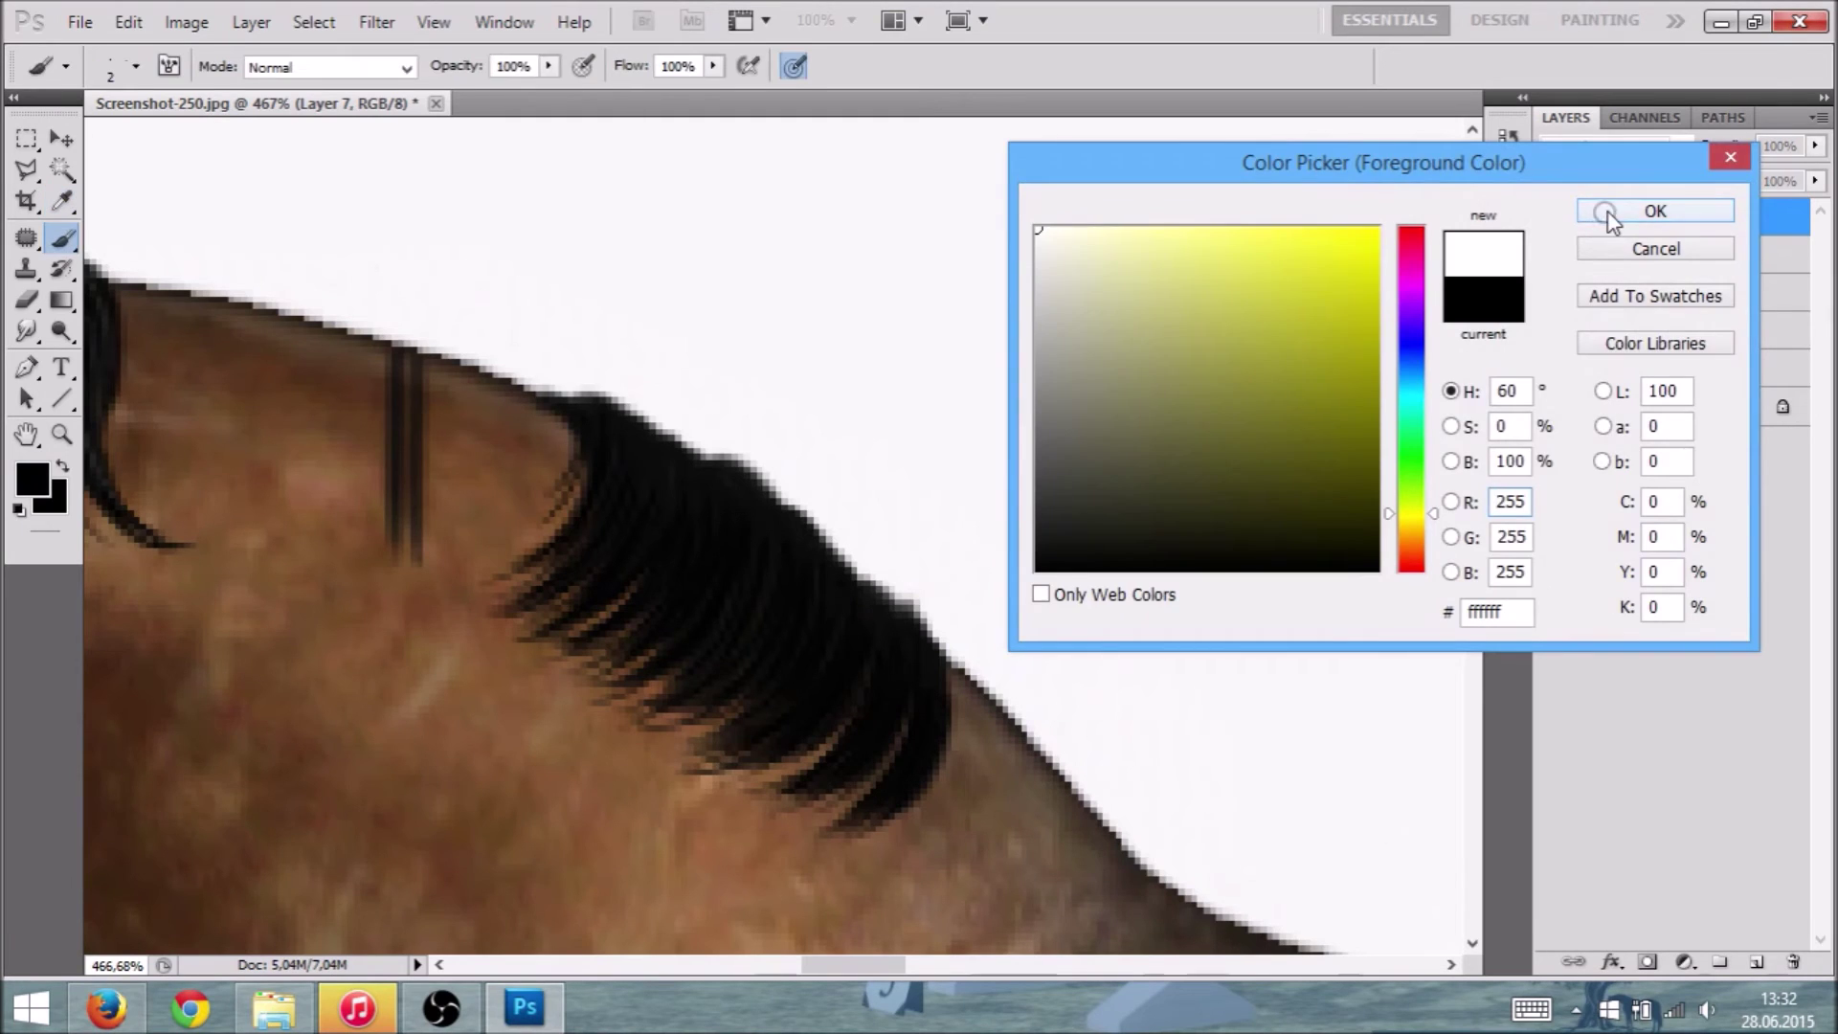
left_click(1611, 217)
mouse_move(571, 403)
left_mouse_down()
mouse_move(646, 527)
mouse_move(651, 433)
left_mouse_up()
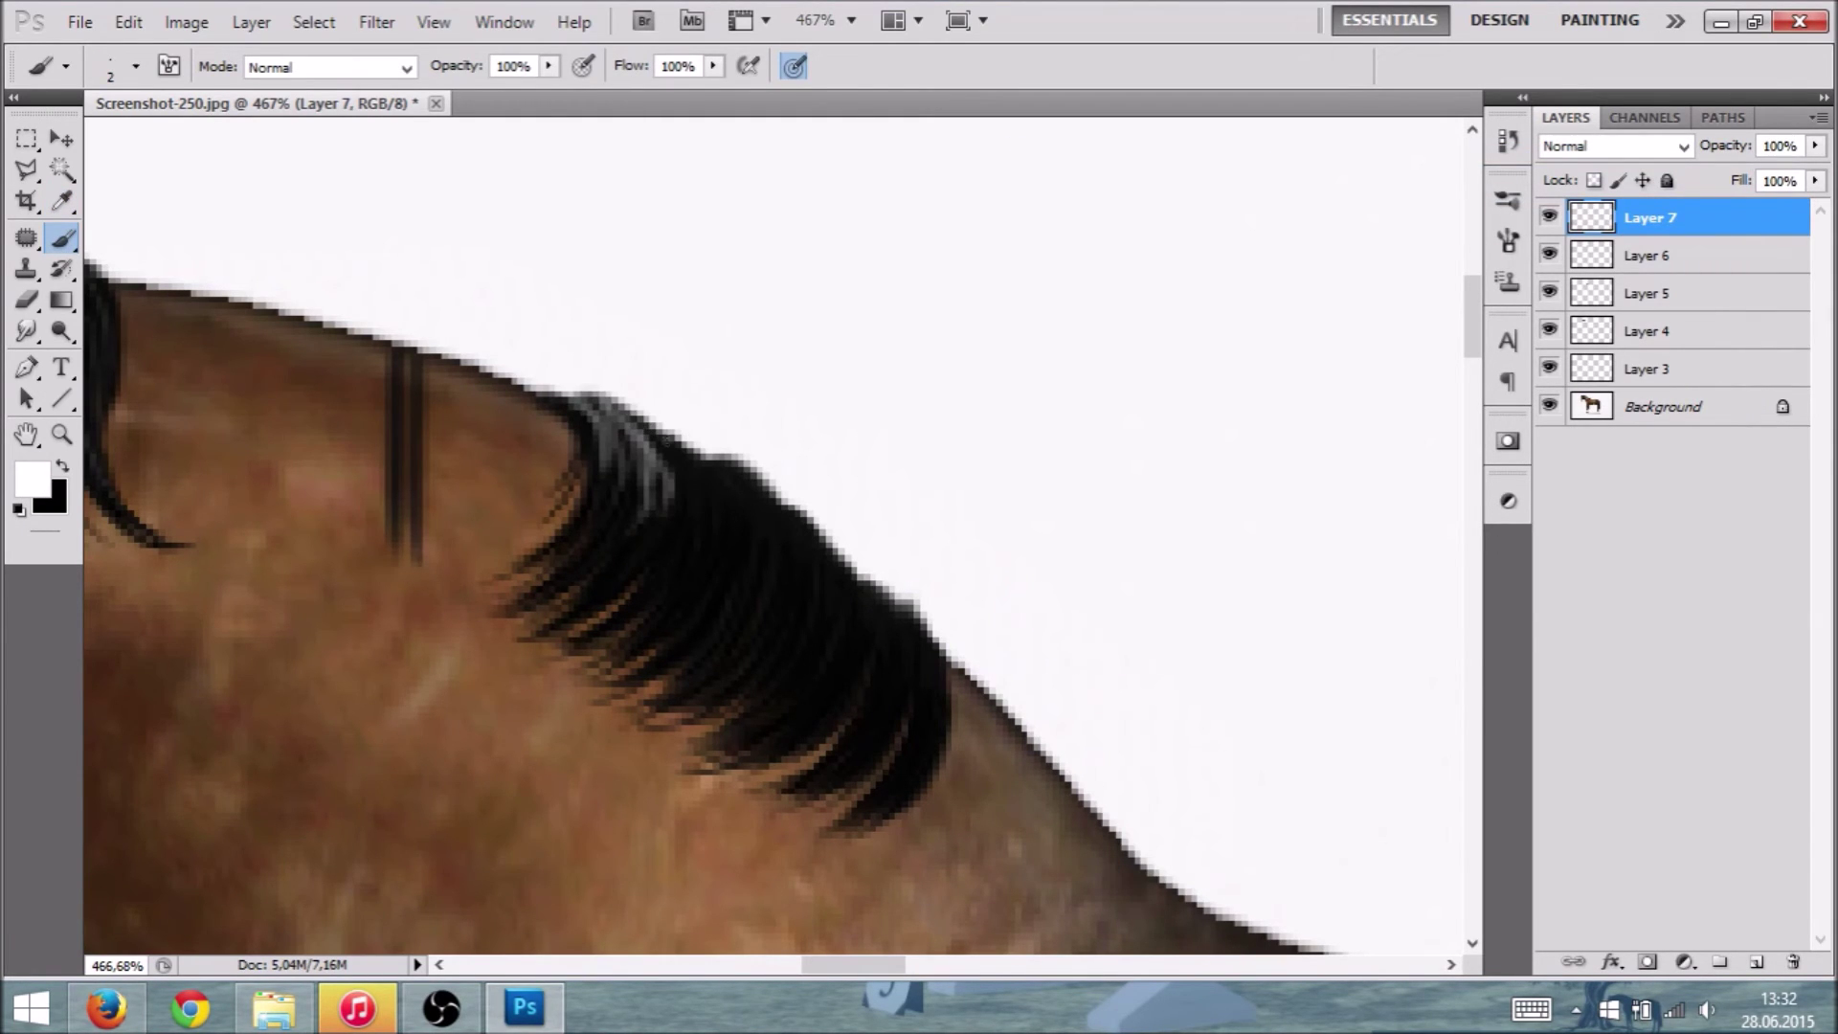
key("ctrl+alt+z")
key("ctrl+alt+z")
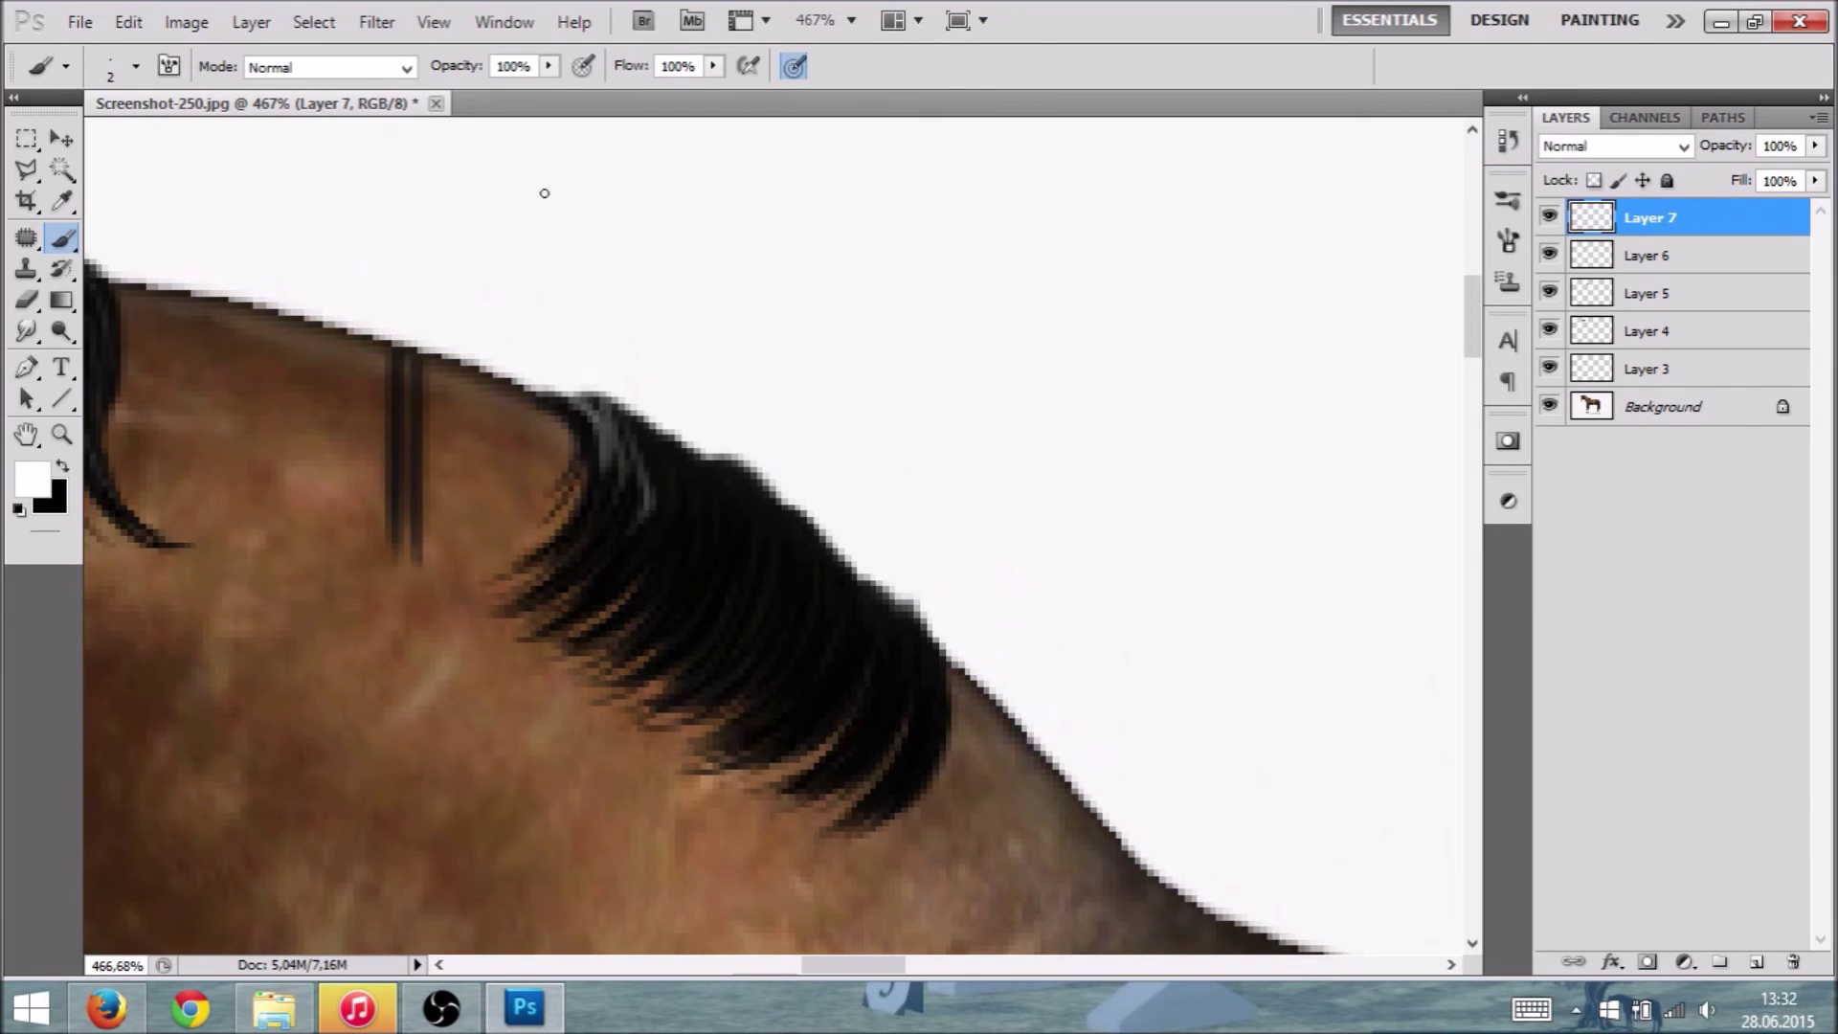
key("ctrl+alt+z")
Step: Paint curved 2 px white highlight strands across the upper part of the new mane section, undoing and repainting the misplaced ones
mouse_move(620, 422)
left_mouse_down()
mouse_move(632, 517)
mouse_move(613, 412)
mouse_move(589, 545)
mouse_move(669, 515)
mouse_move(617, 560)
mouse_move(670, 459)
mouse_move(722, 467)
mouse_move(684, 598)
mouse_move(649, 627)
mouse_move(651, 557)
left_mouse_up()
mouse_move(771, 525)
left_mouse_down()
mouse_move(746, 627)
mouse_move(667, 658)
mouse_move(790, 522)
mouse_move(823, 602)
mouse_move(783, 538)
mouse_move(739, 683)
mouse_move(810, 553)
left_mouse_up()
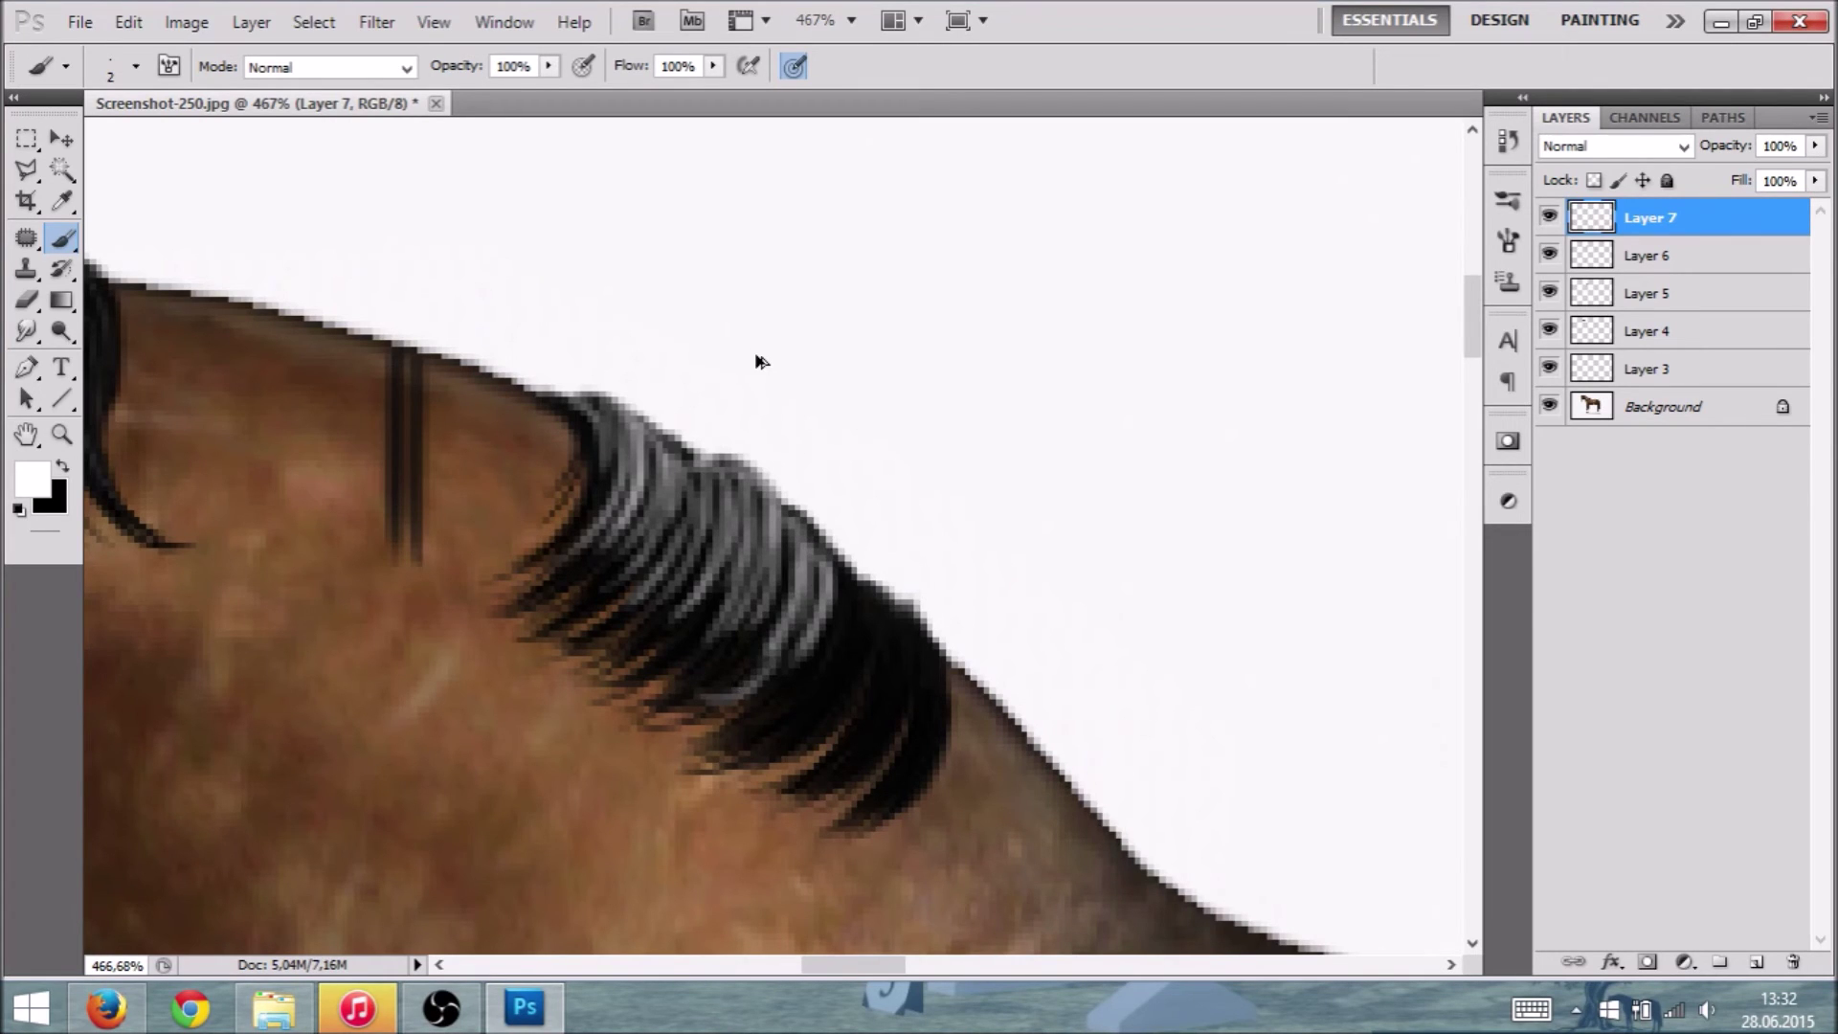
key("ctrl+alt+z")
key("ctrl+alt+z")
mouse_move(816, 563)
left_mouse_down()
mouse_move(756, 643)
mouse_move(813, 536)
mouse_move(861, 708)
mouse_move(762, 730)
left_mouse_up()
mouse_move(876, 598)
left_mouse_down()
mouse_move(861, 765)
mouse_move(923, 658)
mouse_move(883, 762)
left_mouse_up()
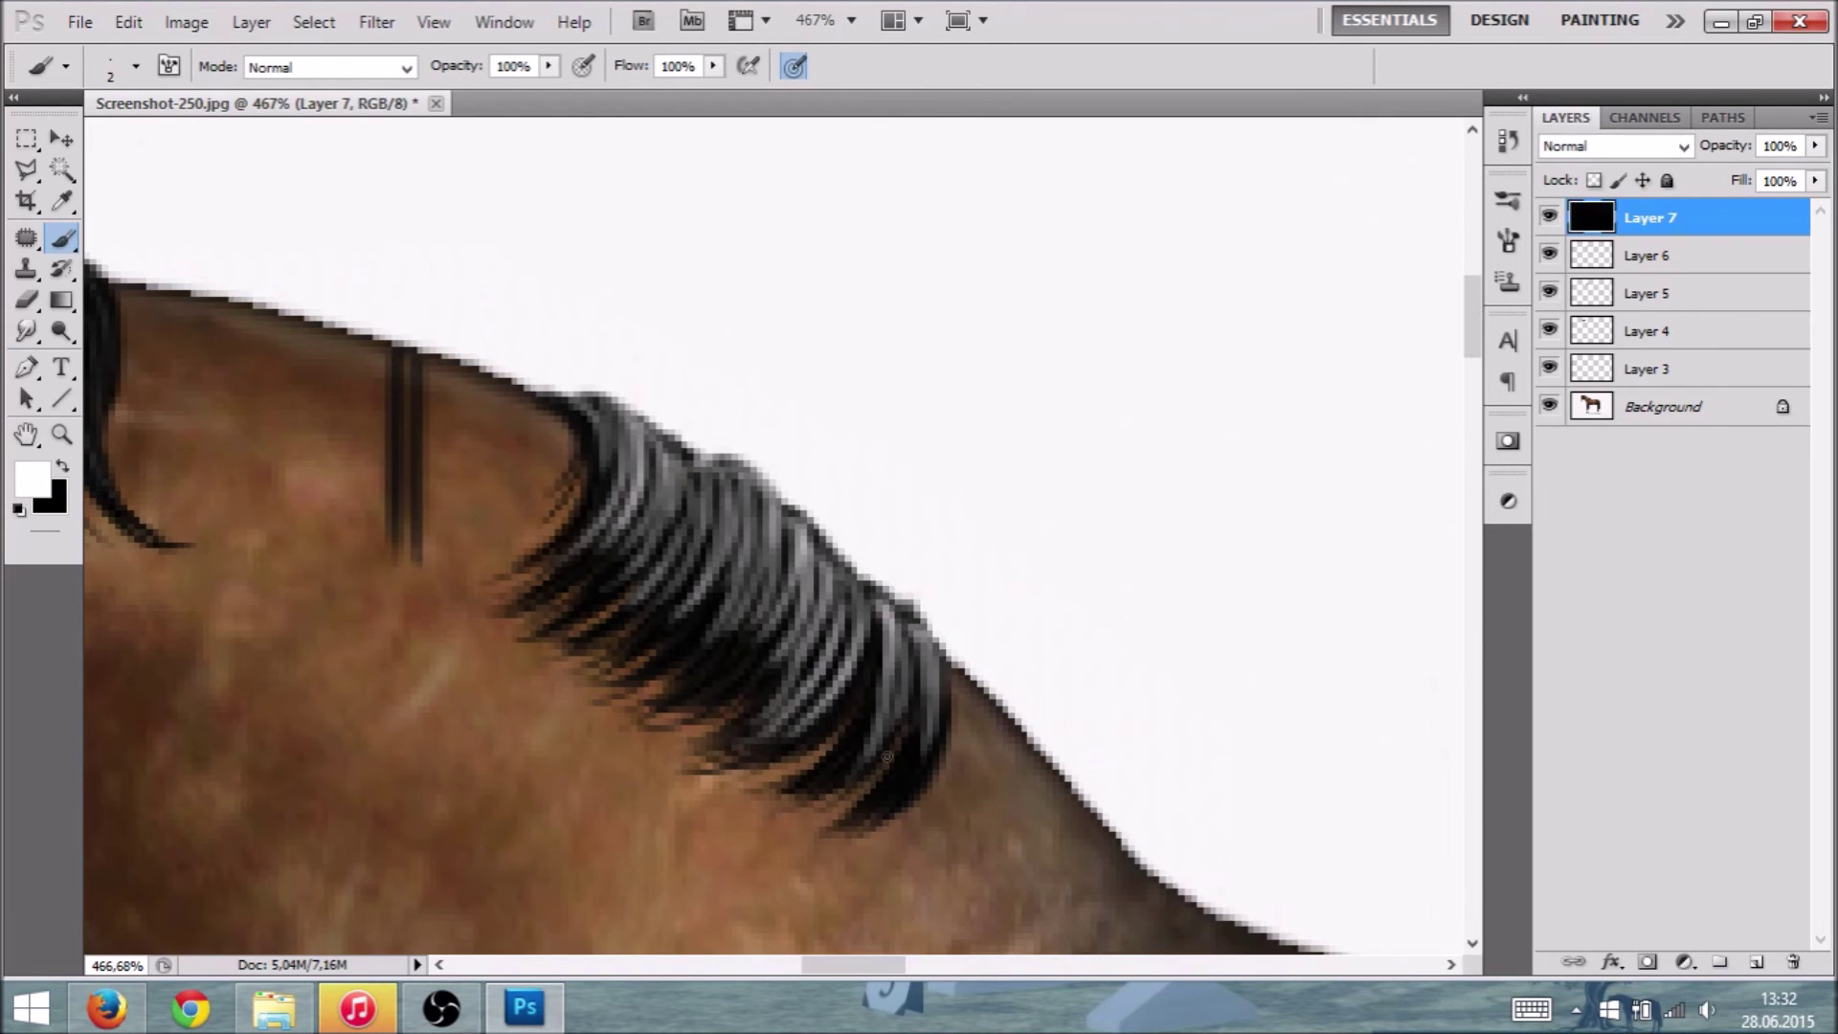
Step: Lower the opacity of the white highlight layer, Layer 7, to 24%
scroll(888, 756, "down", 4)
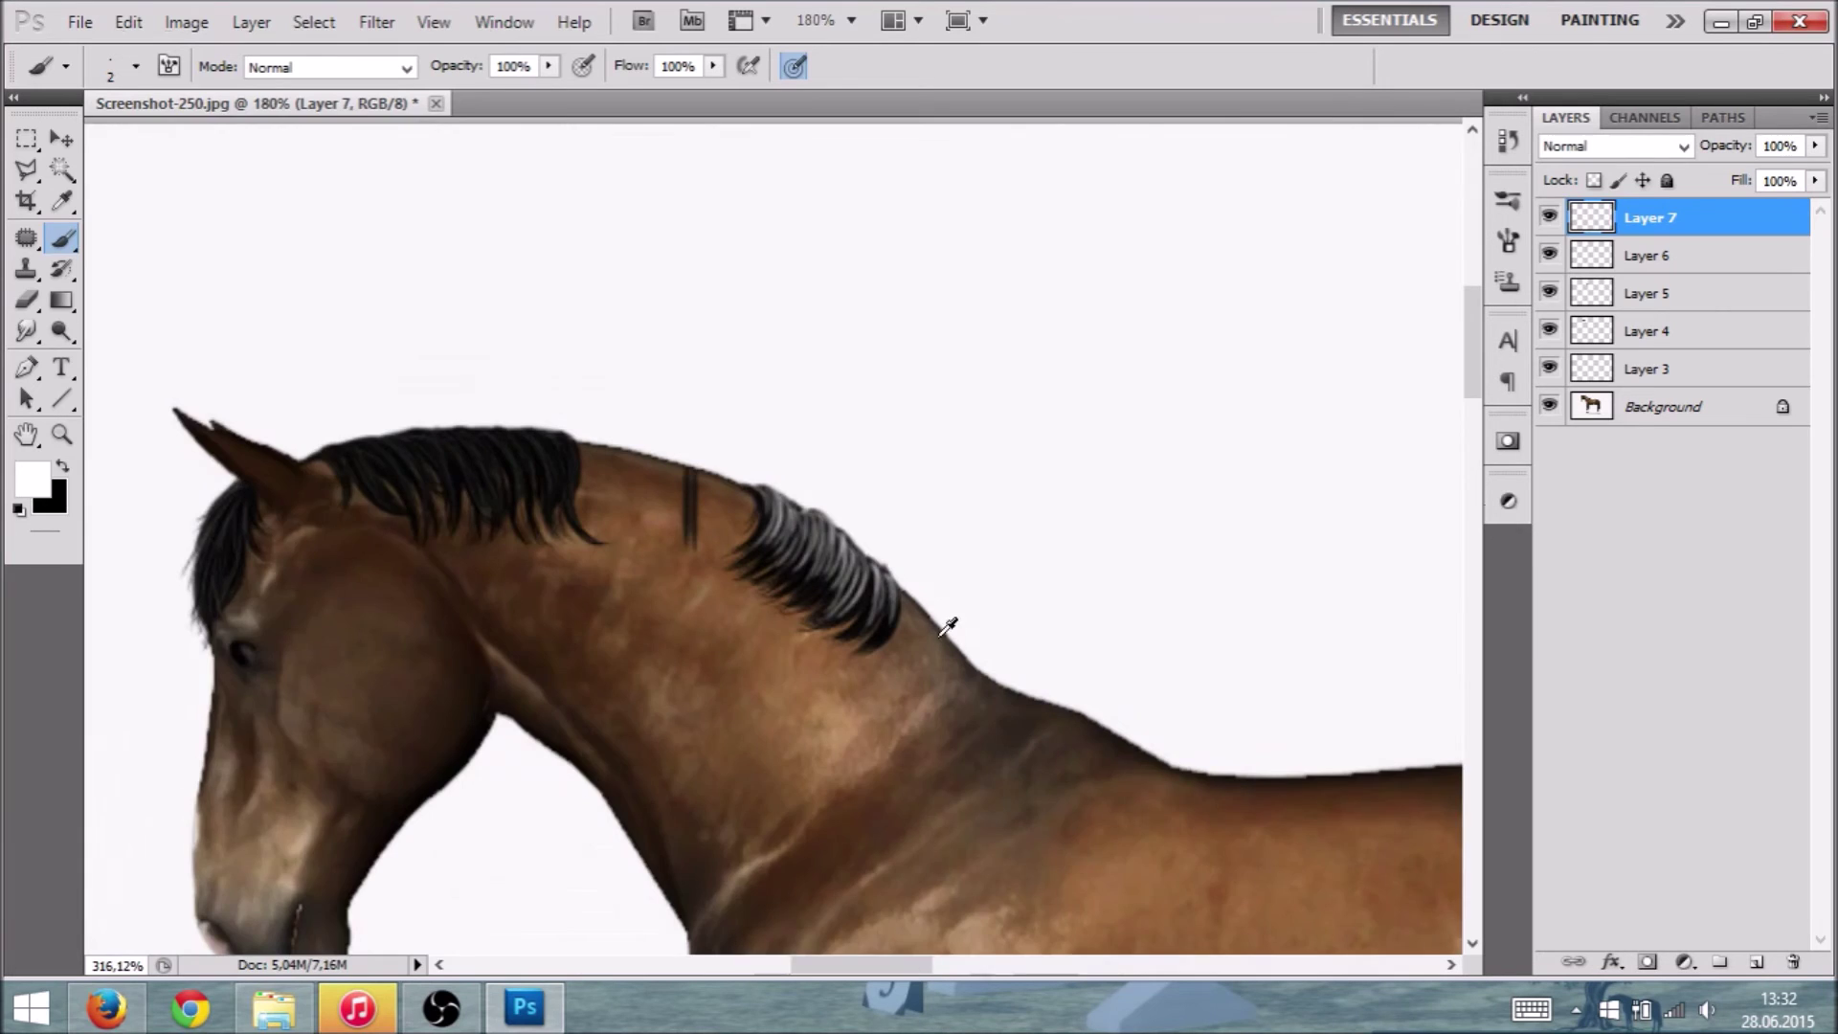
scroll(948, 625, "up", 4)
left_click(1814, 146)
mouse_move(1814, 167)
left_mouse_down()
mouse_move(1687, 193)
mouse_move(1706, 197)
left_mouse_up()
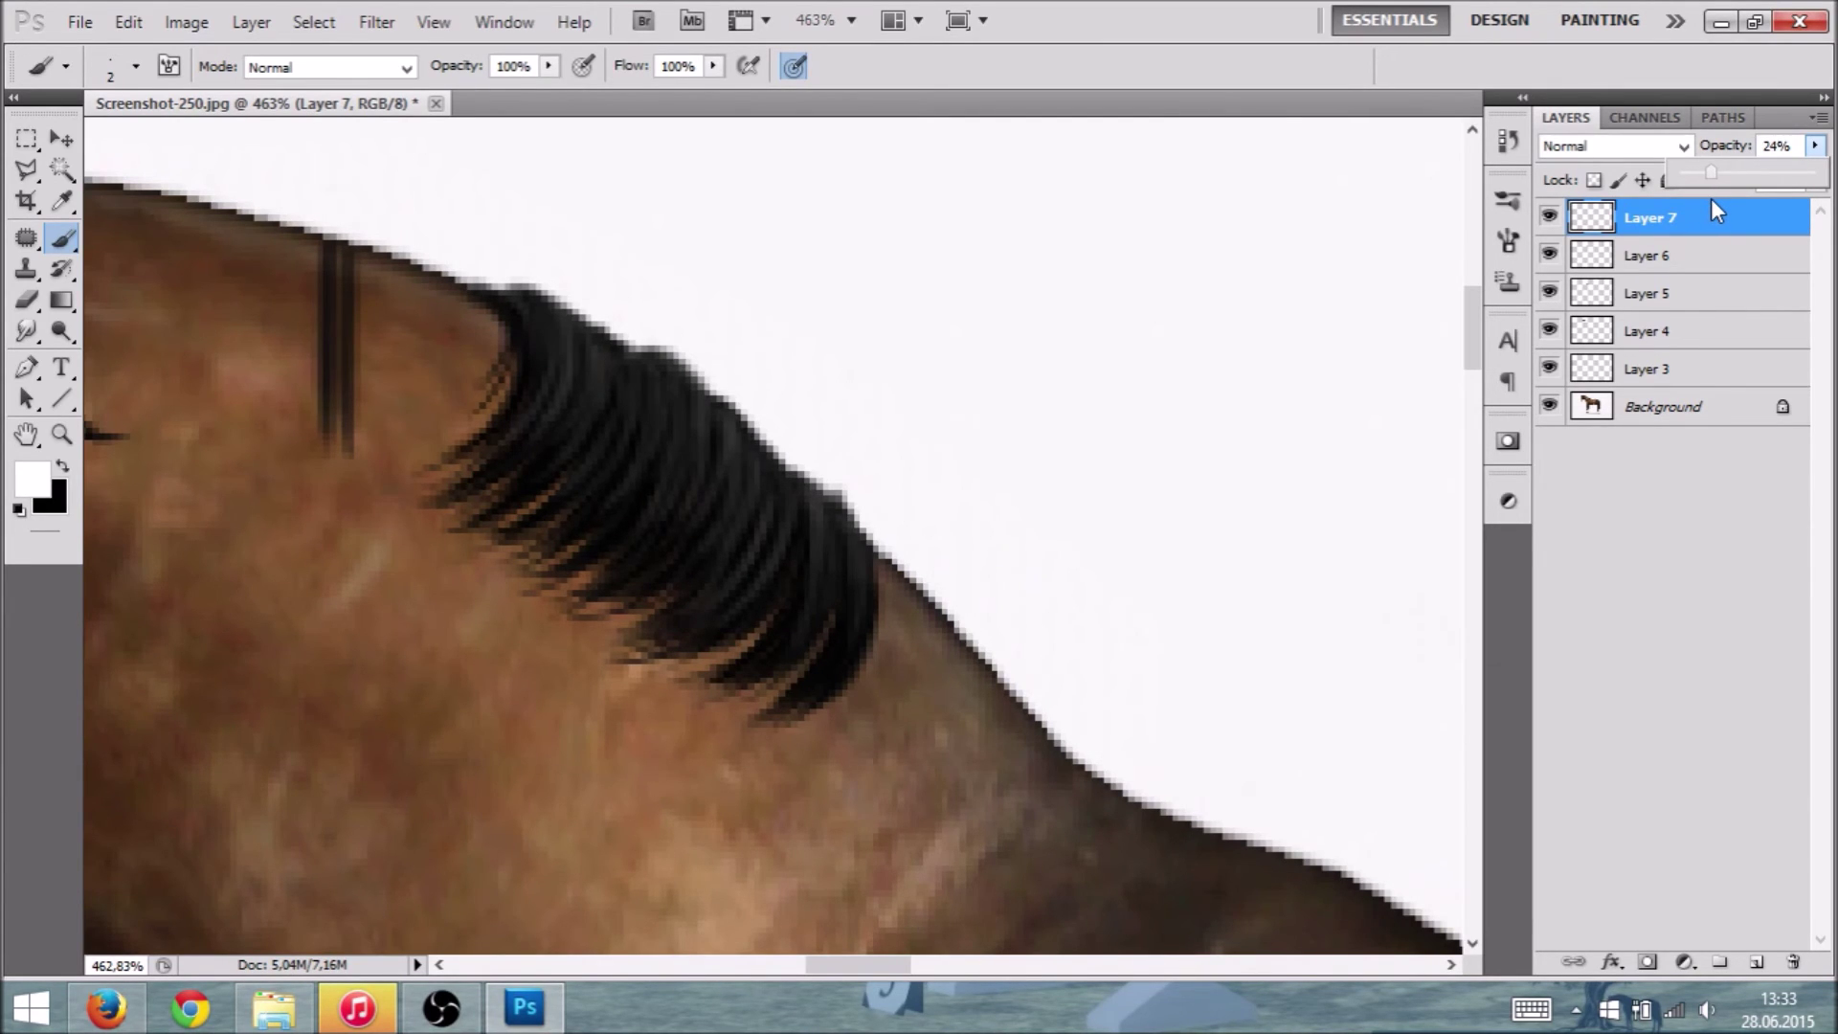
scroll(1202, 259, "down", 6)
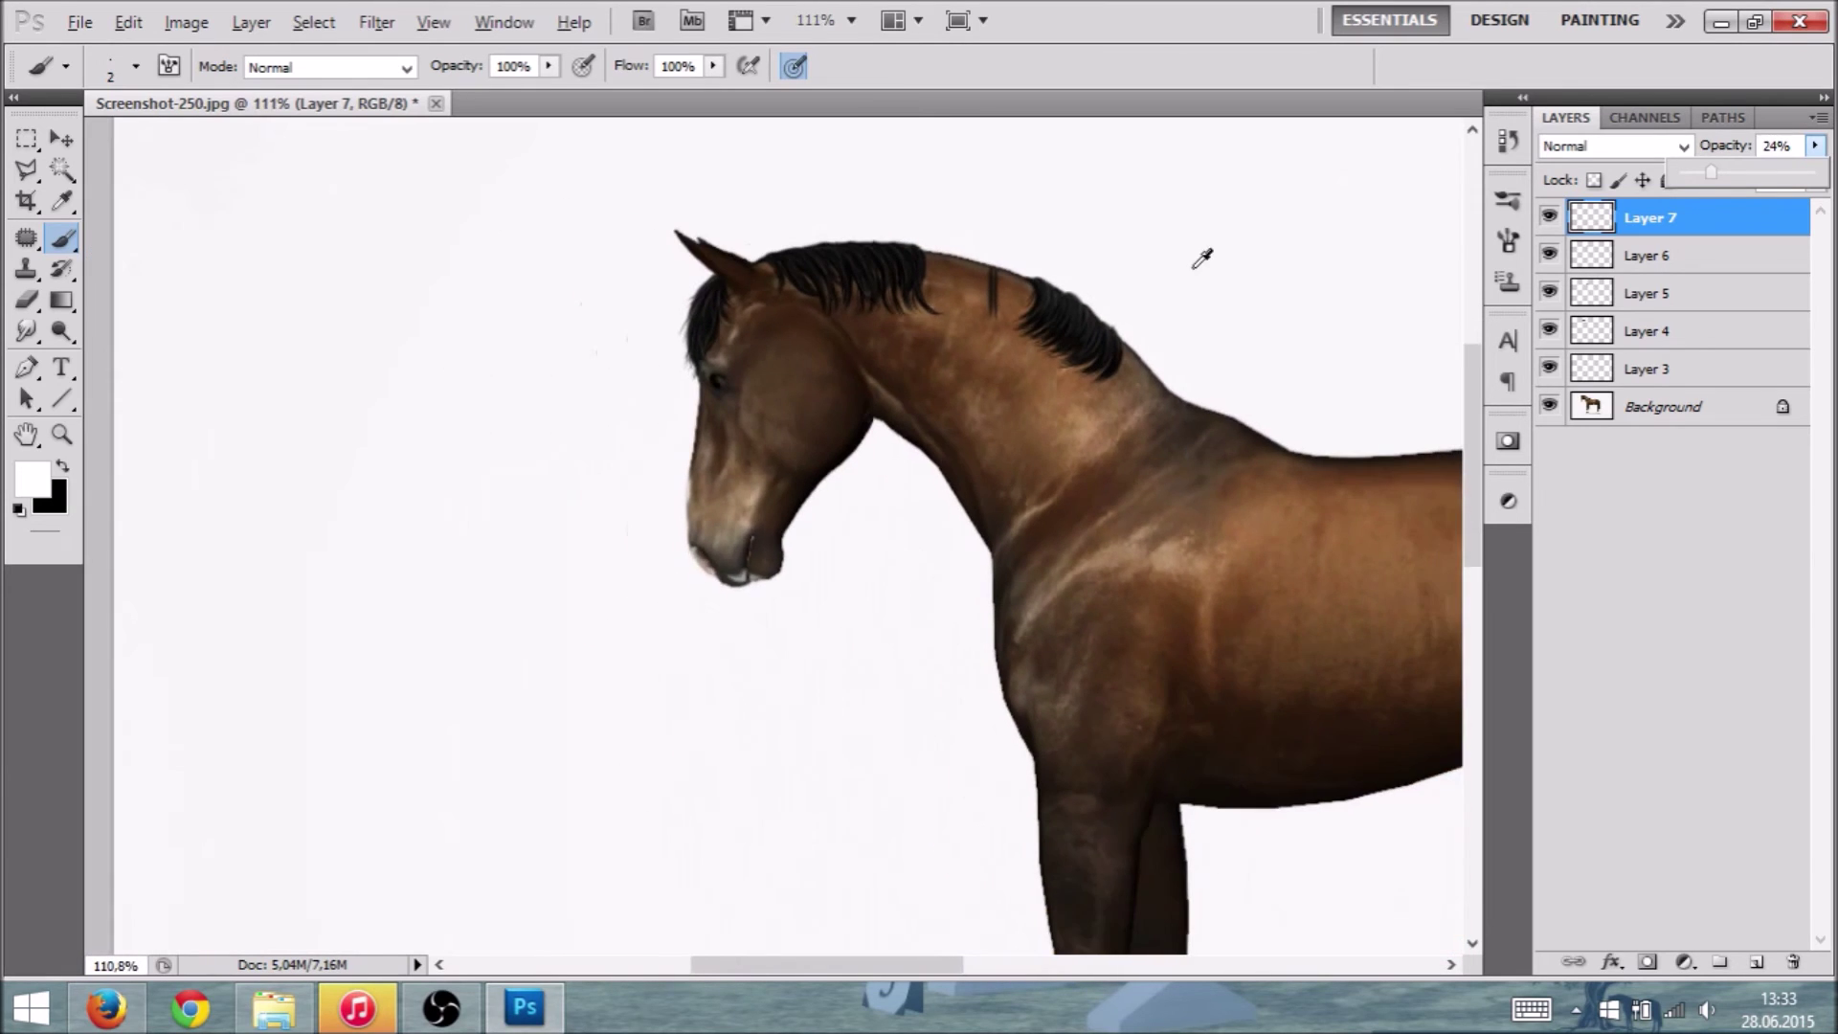
scroll(1149, 369, "up", 5)
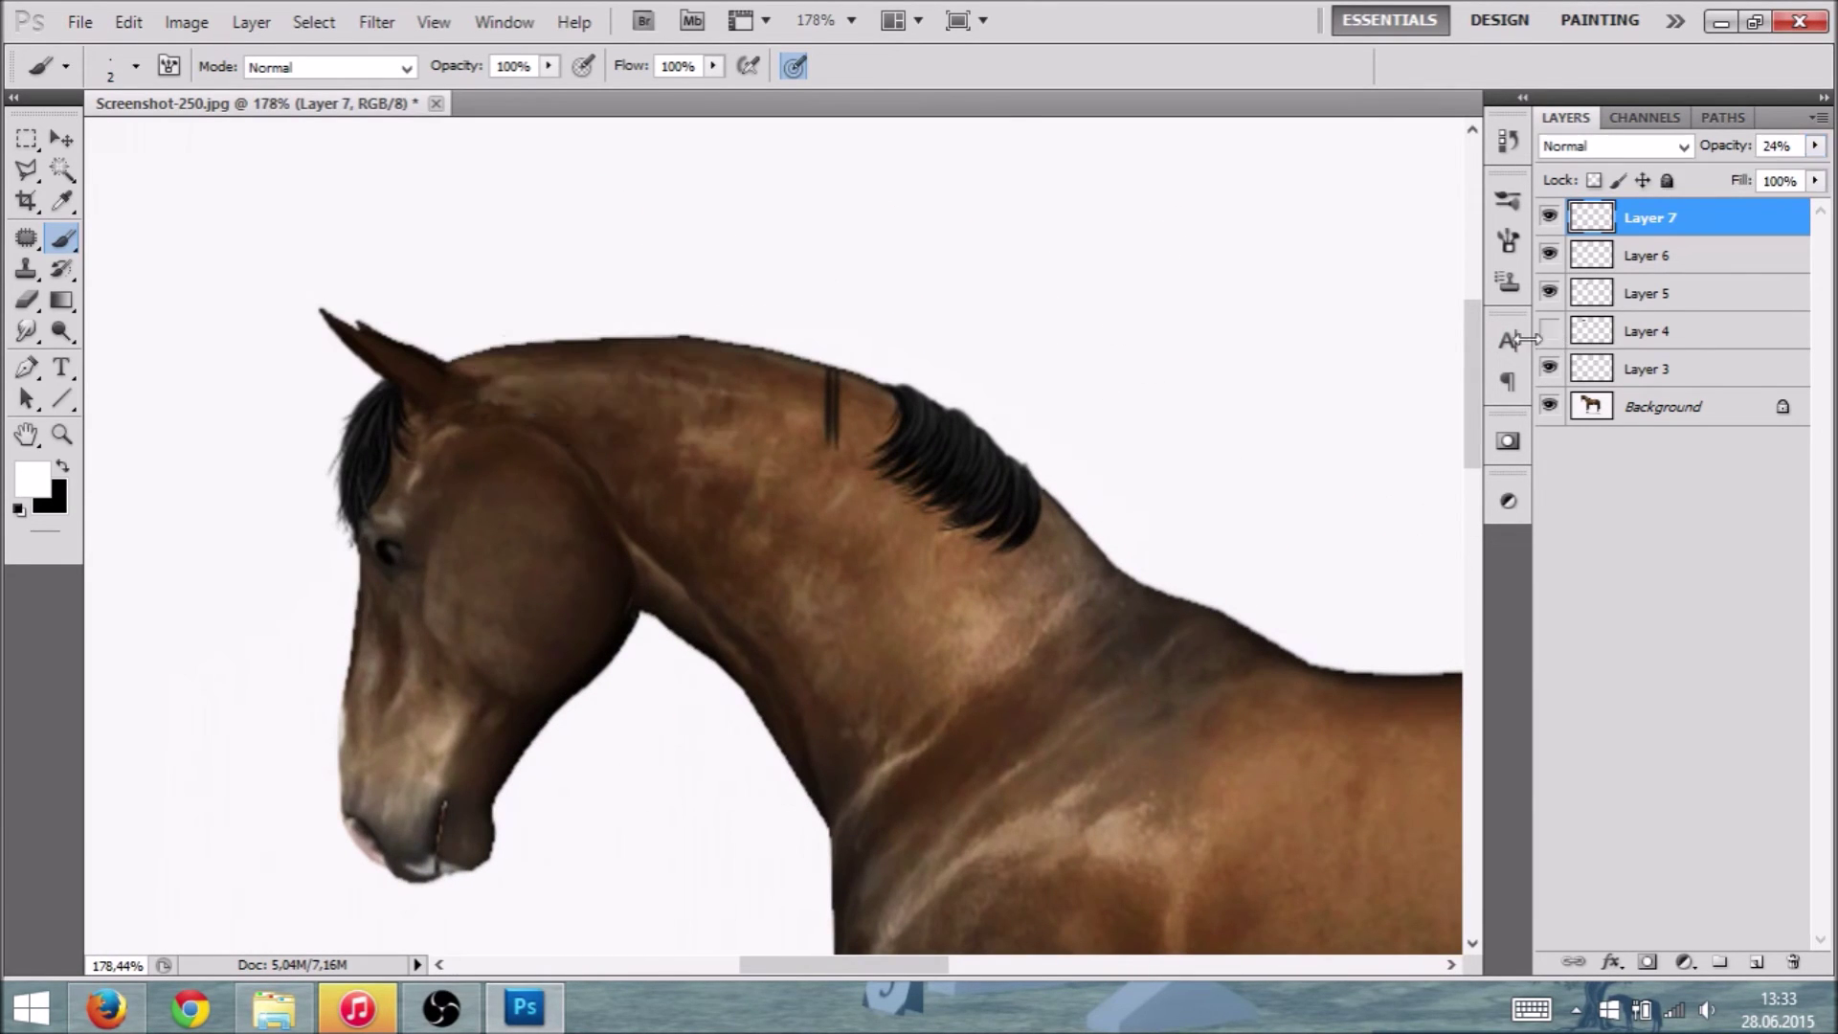
Step: Compare the mane with and without the white highlights of Layer 7, and hide Layer 3
scroll(1129, 460, "down", 4)
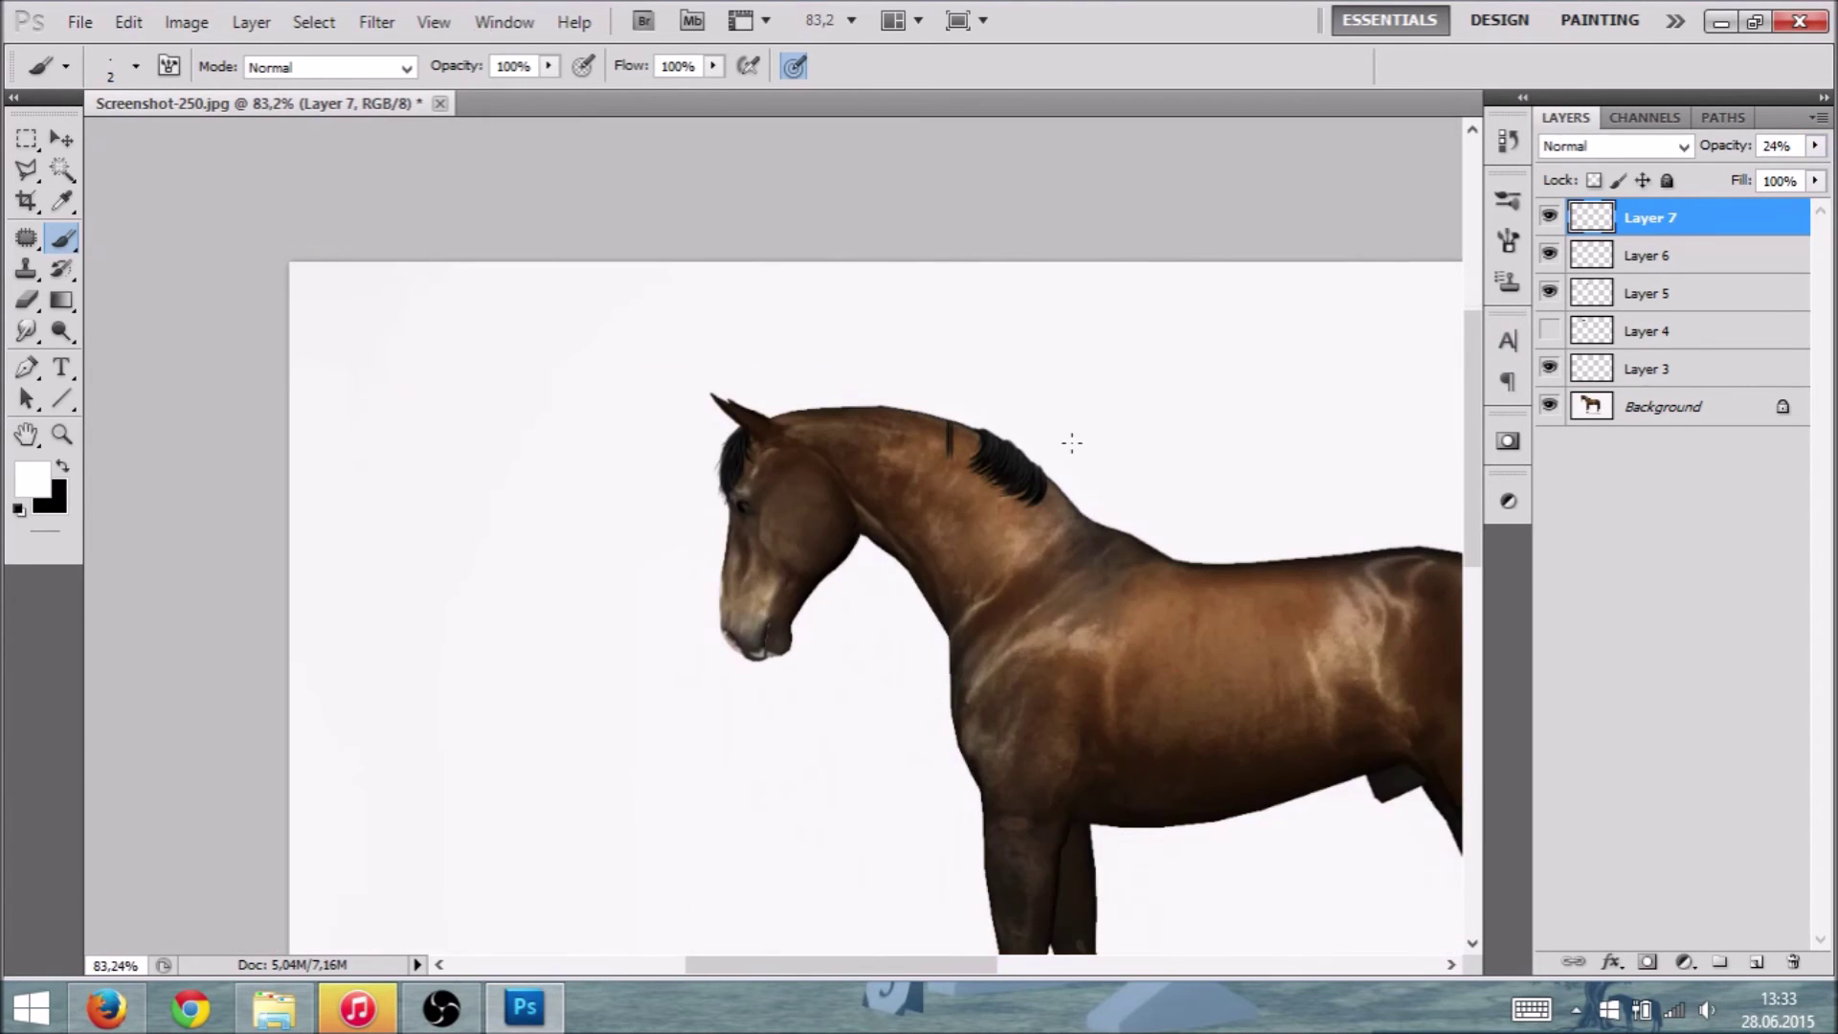
scroll(1079, 452, "right", 1)
key("alt")
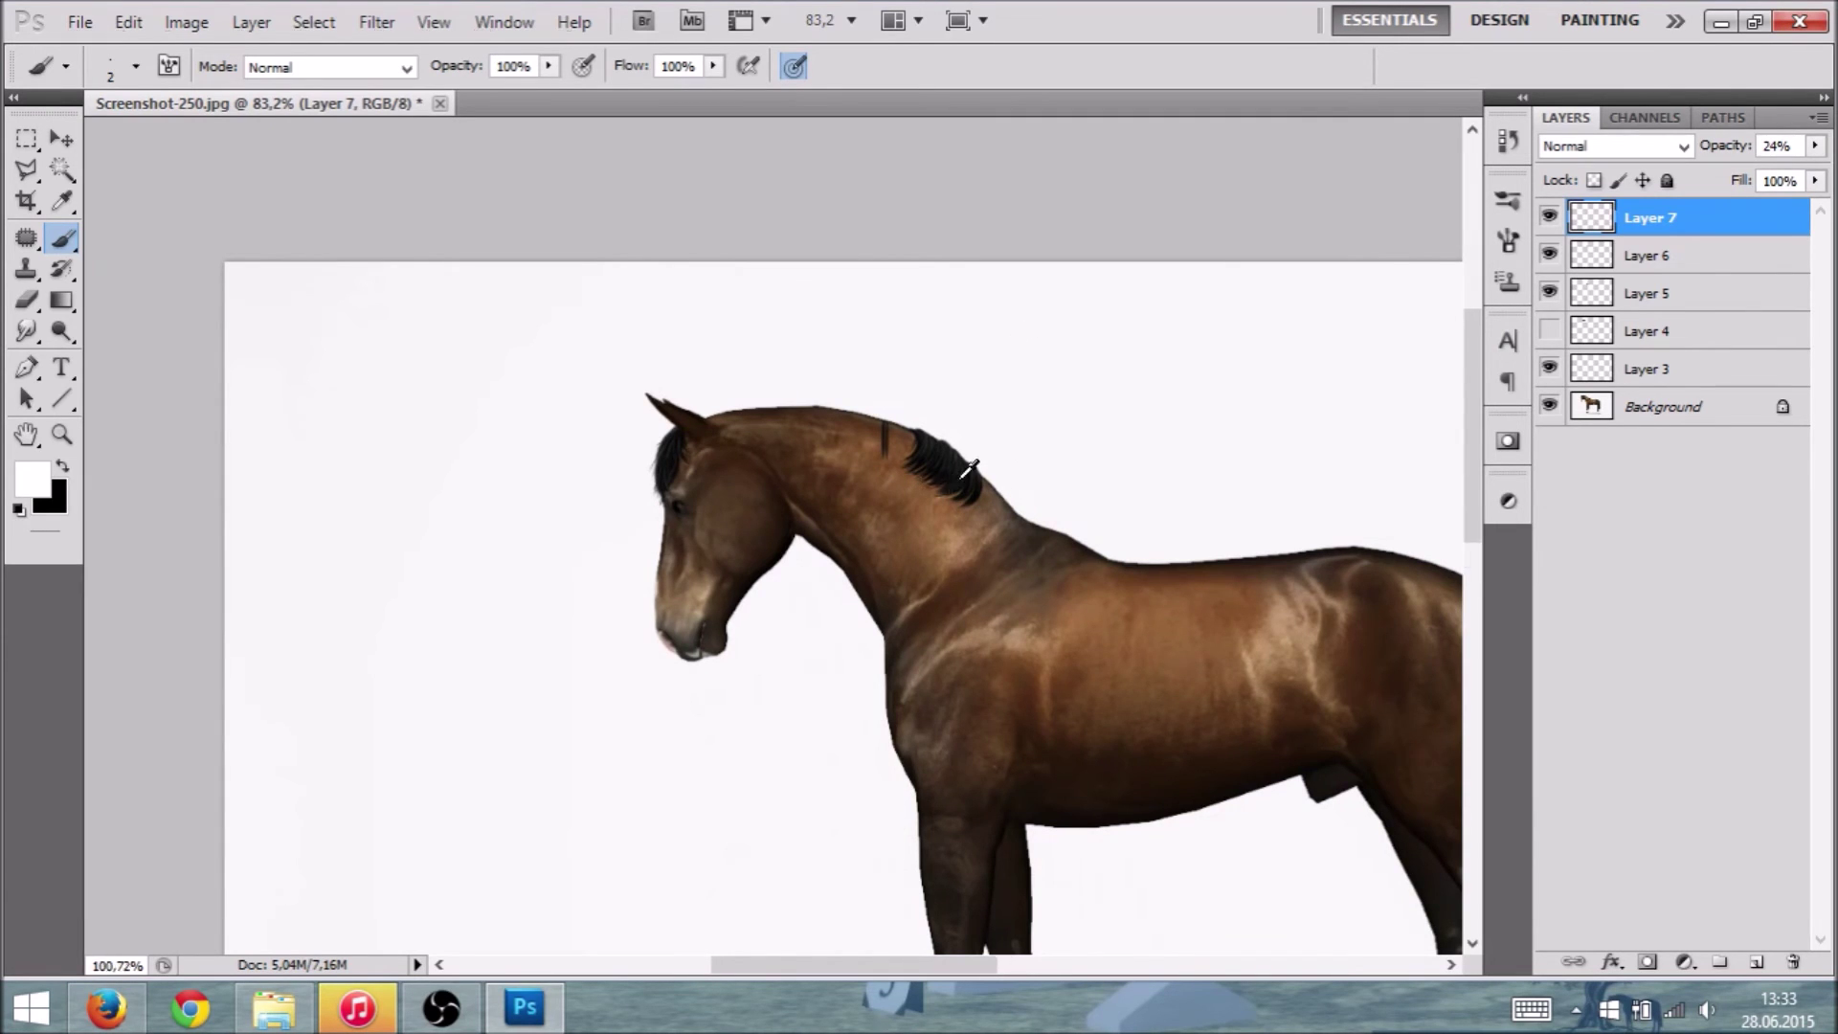
scroll(1022, 445, "up", 2)
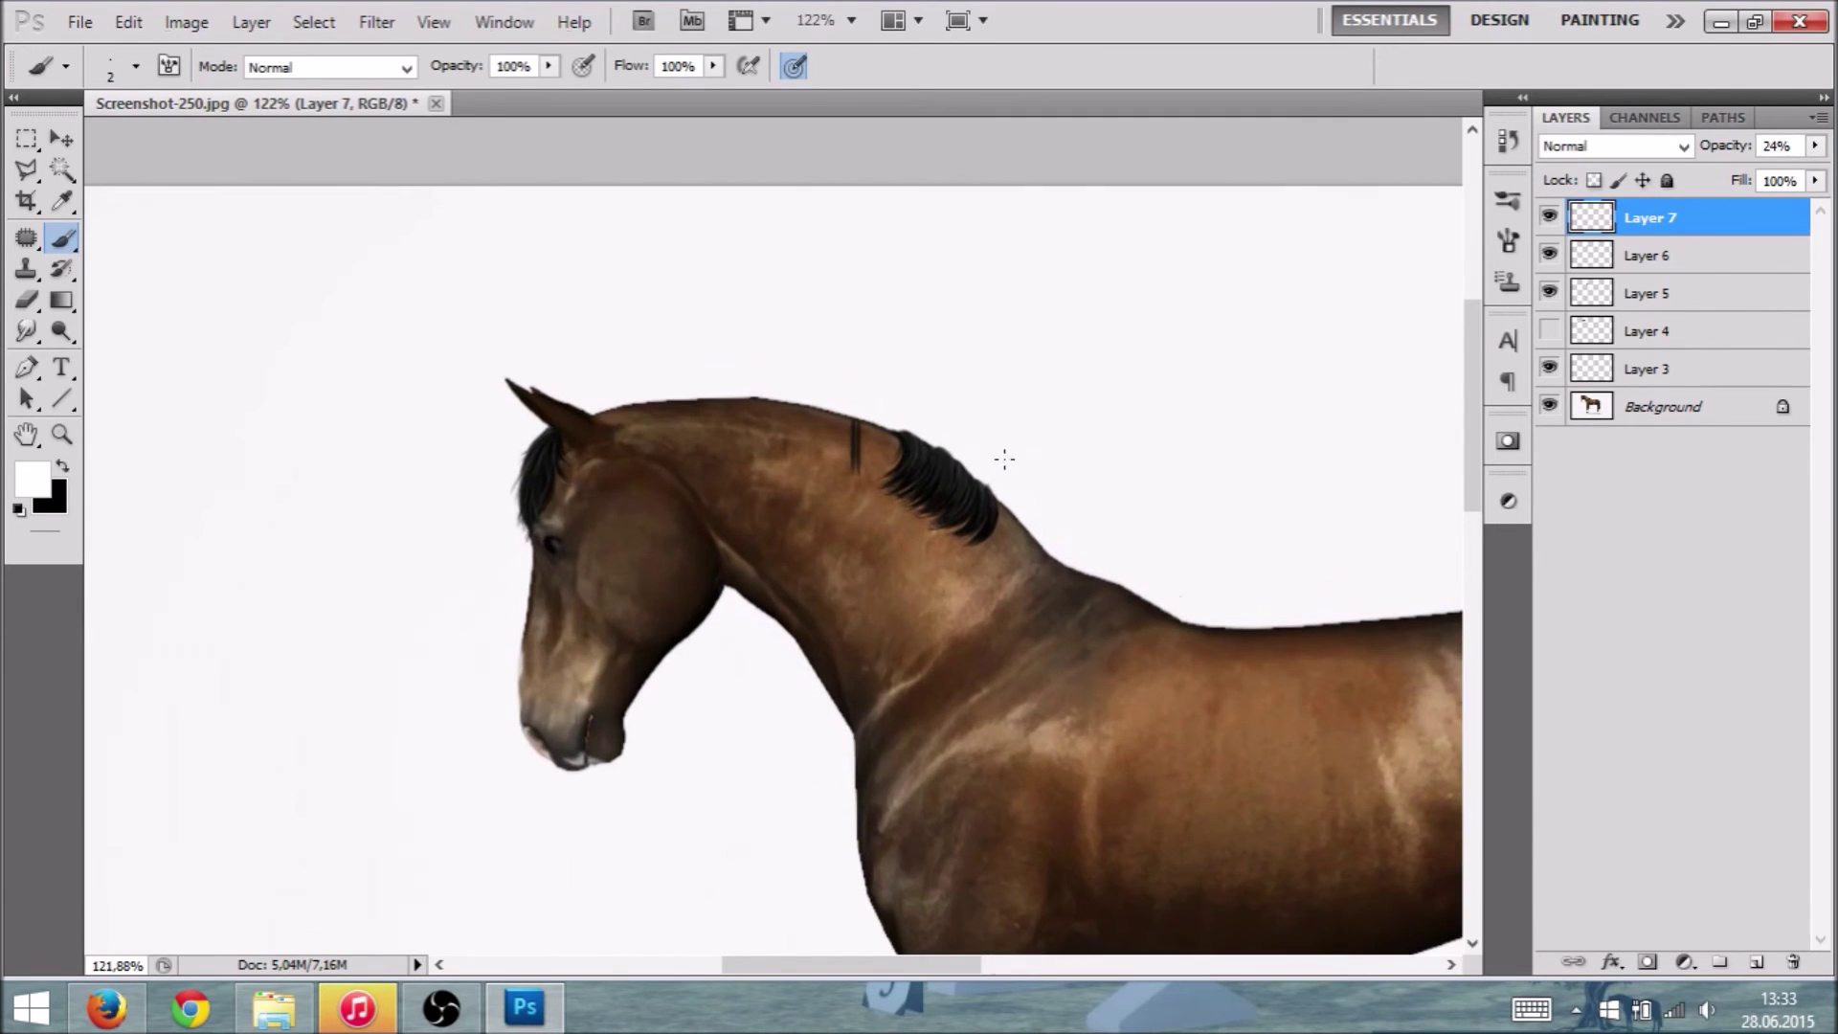
left_click(1549, 219)
left_click(1550, 219)
left_click(1548, 369)
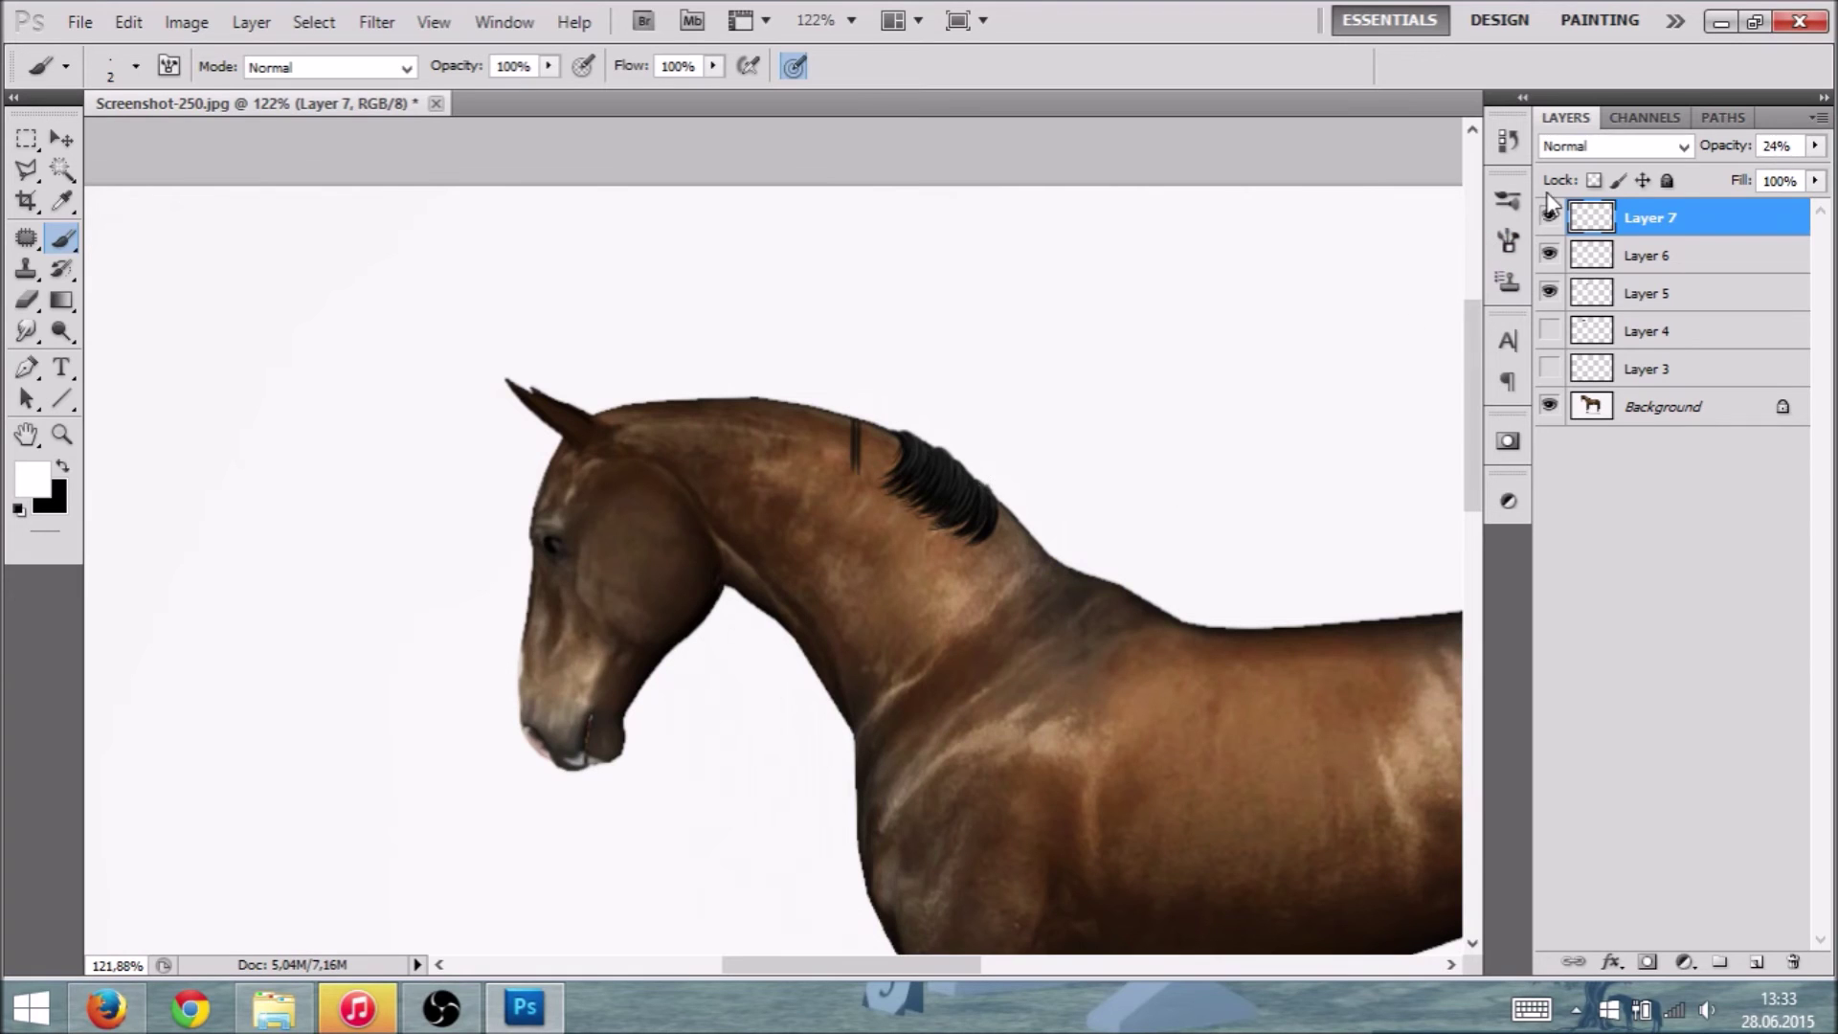
Step: Add a new layer above Layer 7 for the tail, set the foreground colour to near-black 101010 and the brush size to 8 px
scroll(1172, 452, "down", 1)
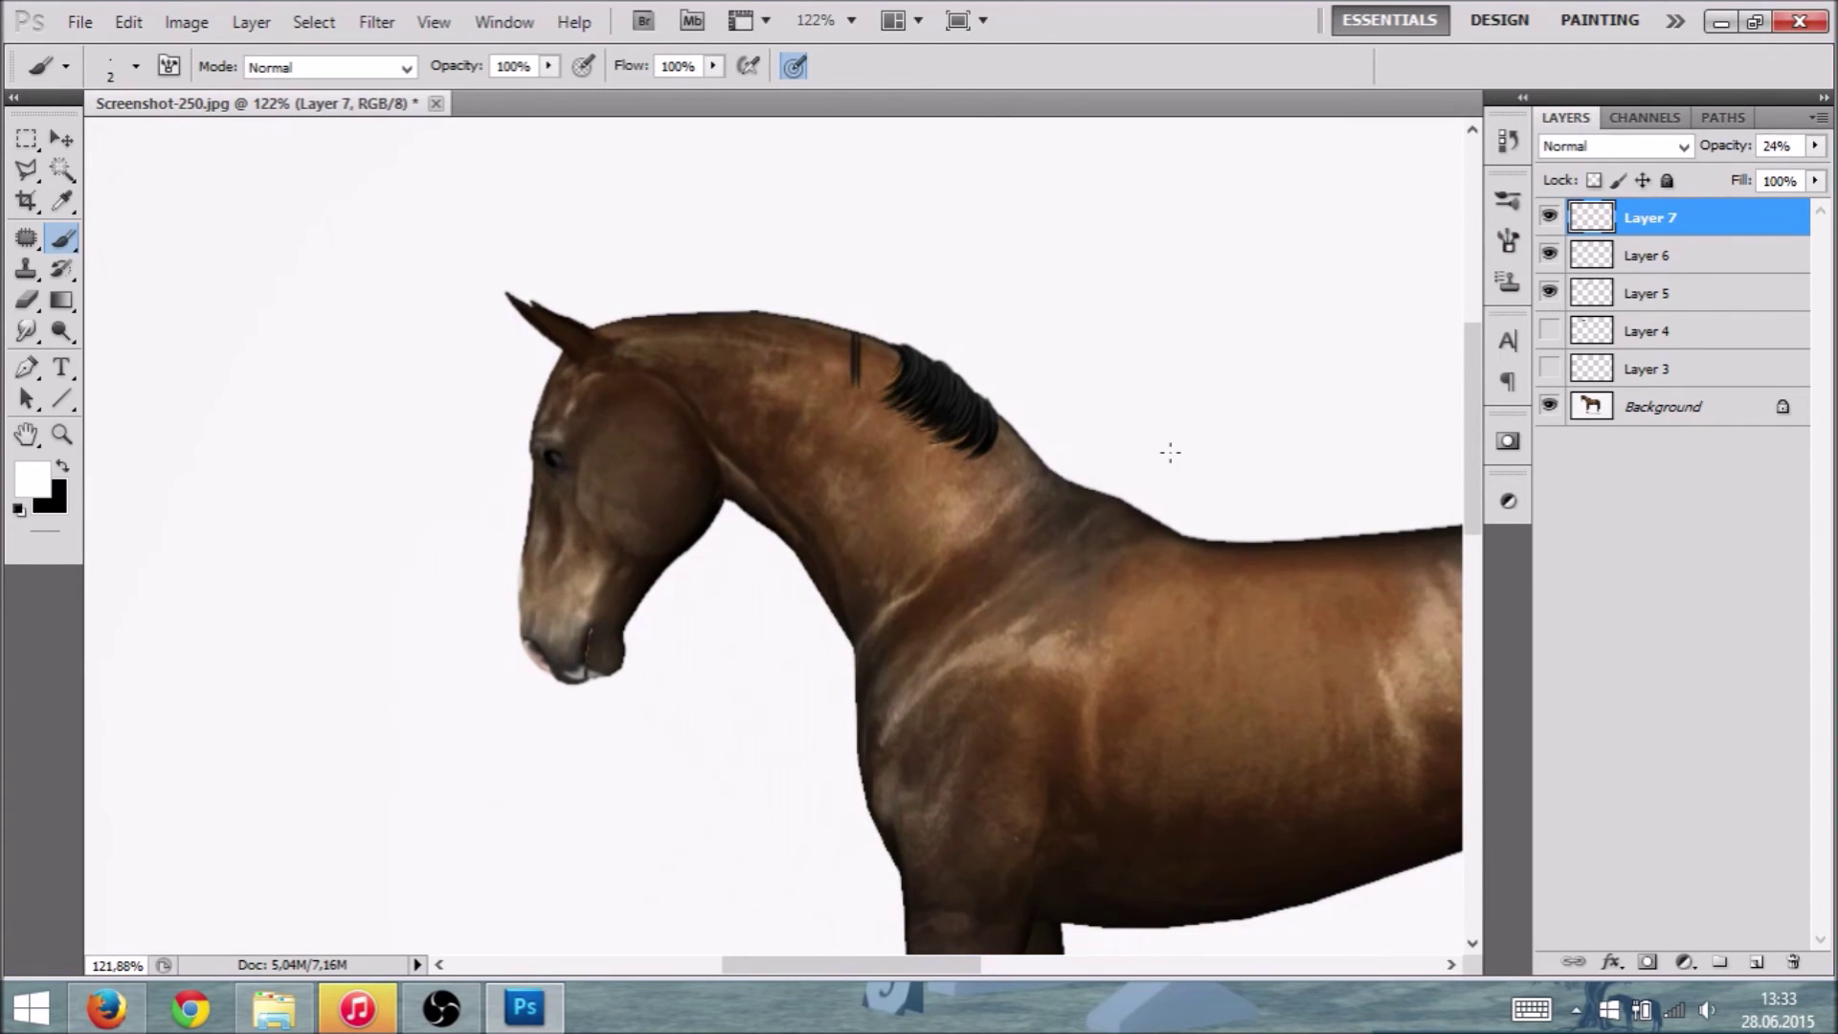
scroll(1147, 454, "down", 5)
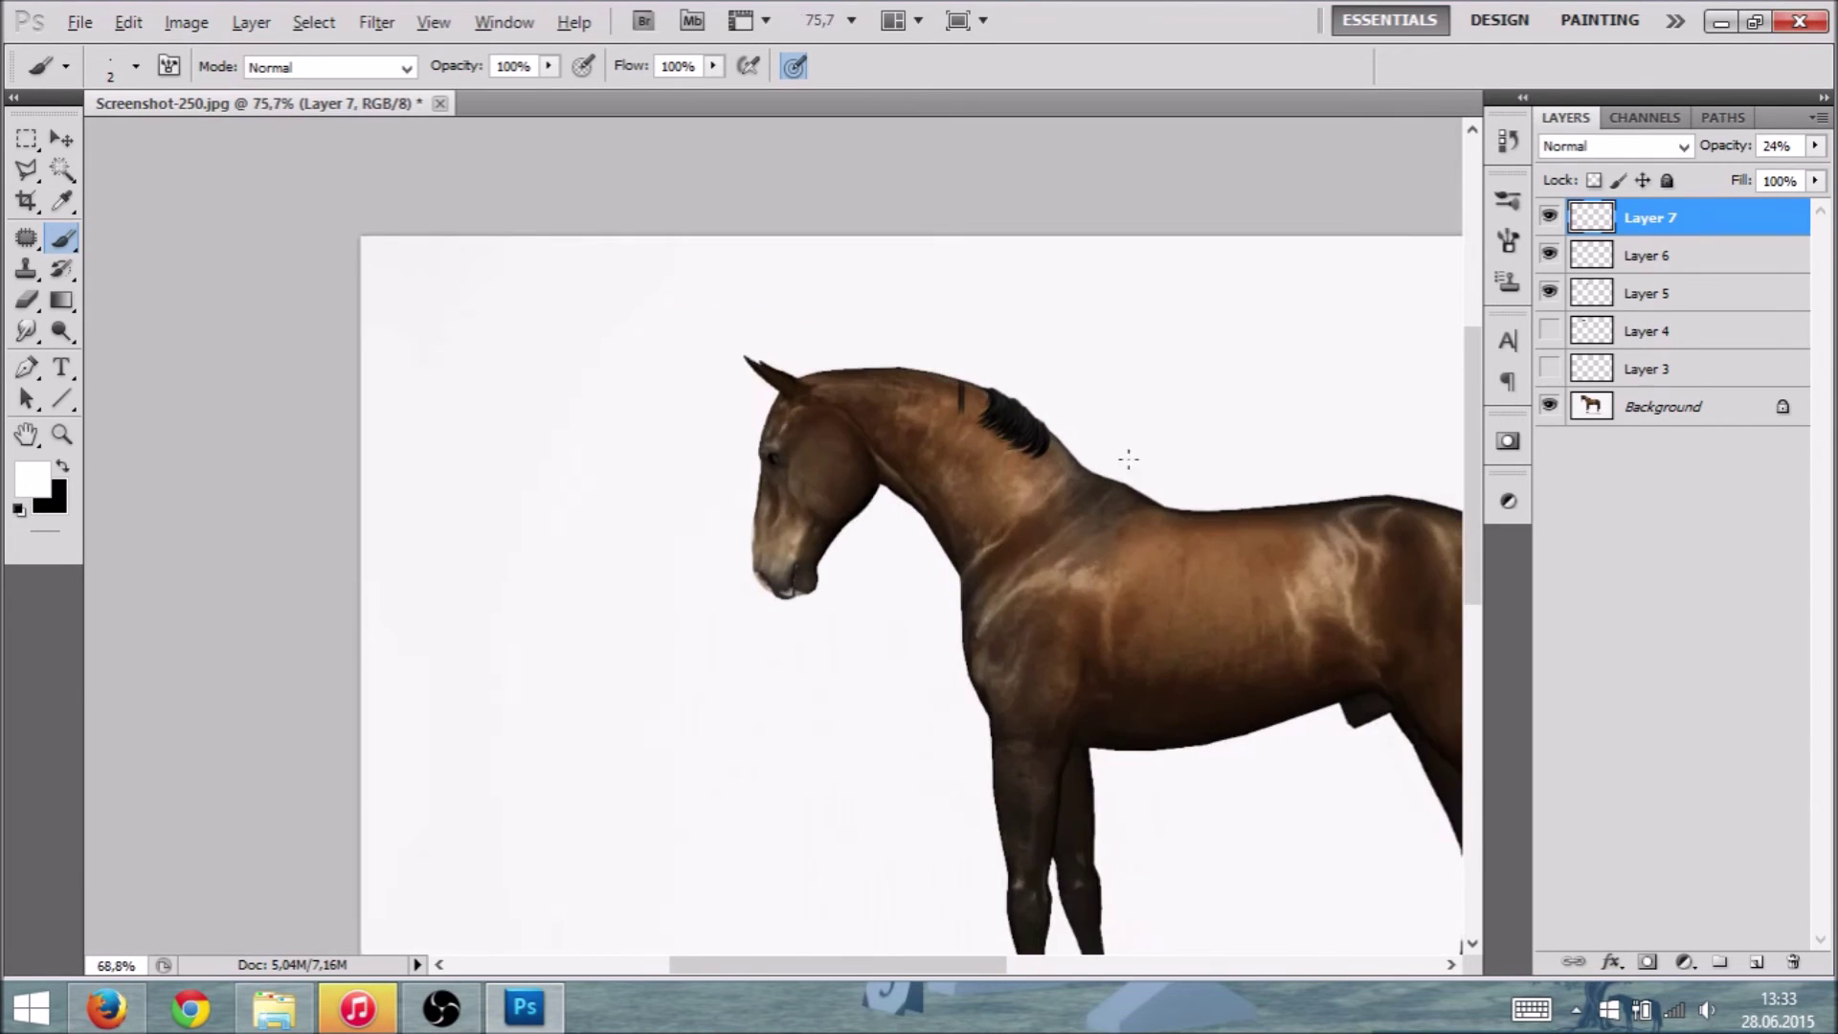
scroll(1254, 529, "down", 2)
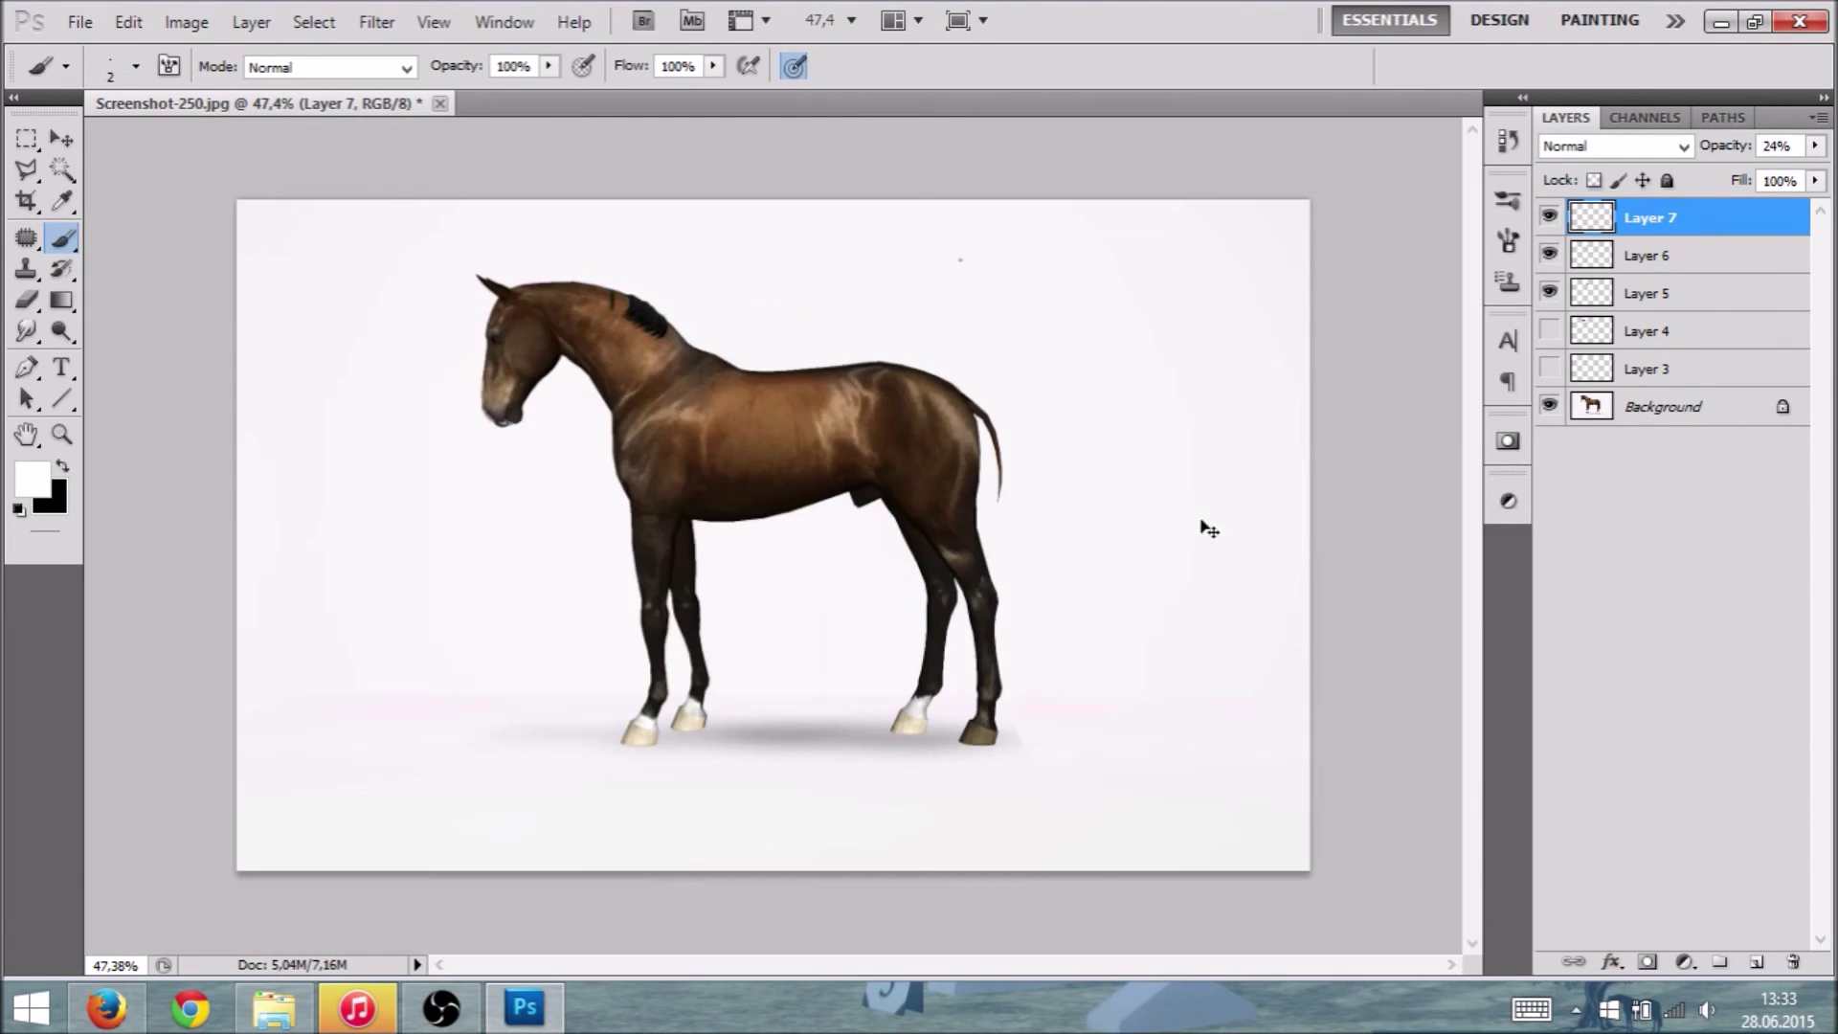
scroll(1034, 394, "up", 5)
scroll(1059, 450, "up", 2)
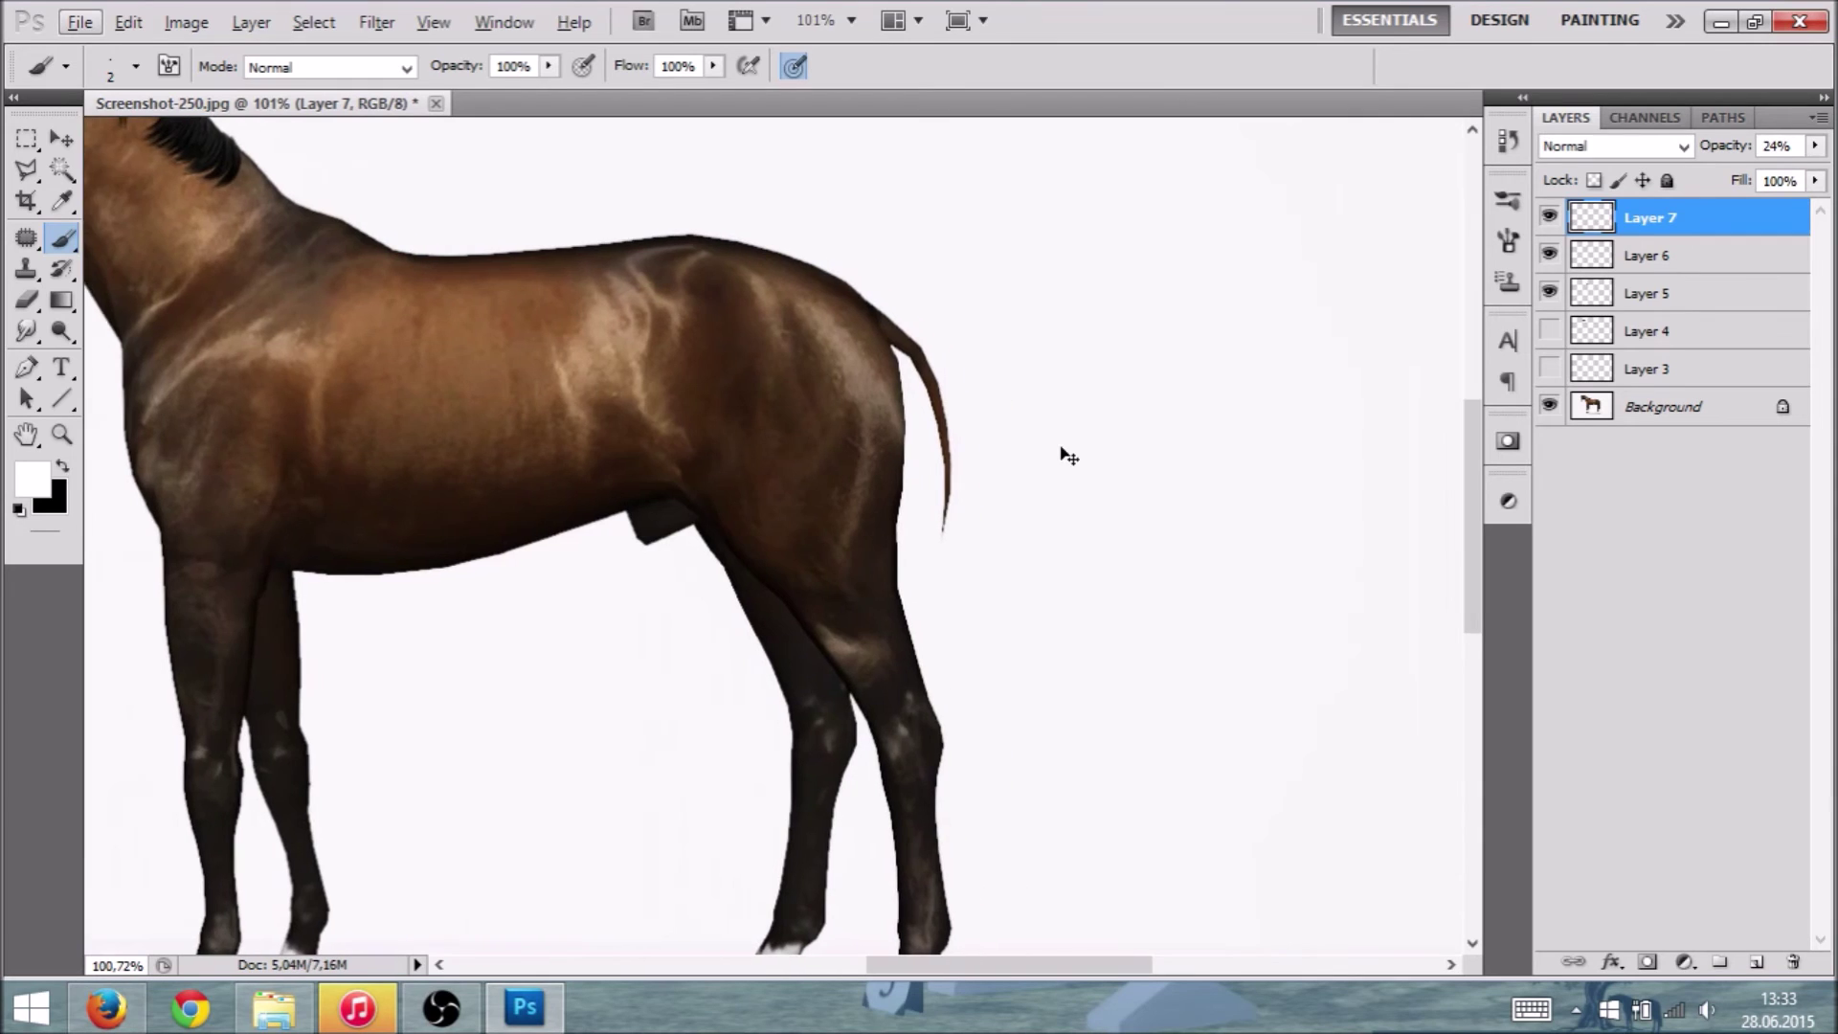
left_click(1757, 961)
scroll(1427, 545, "down", 2)
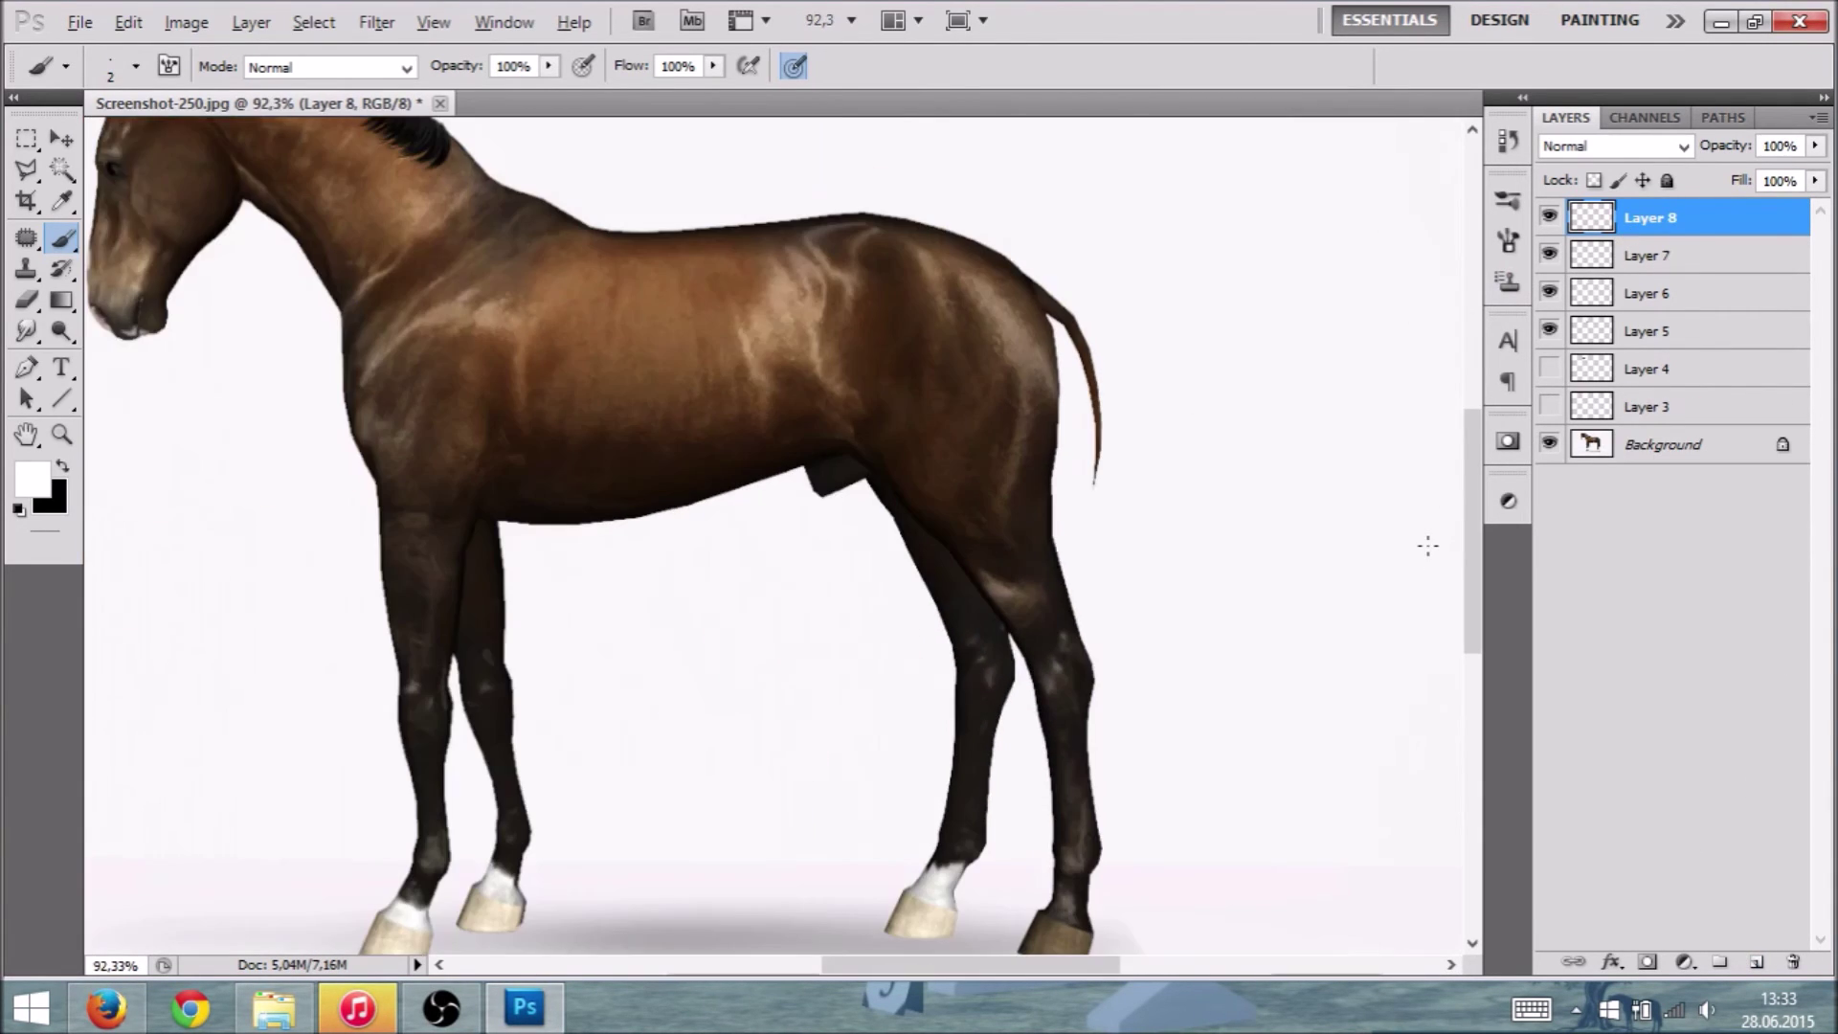
scroll(1427, 545, "right", 2)
left_click(29, 484)
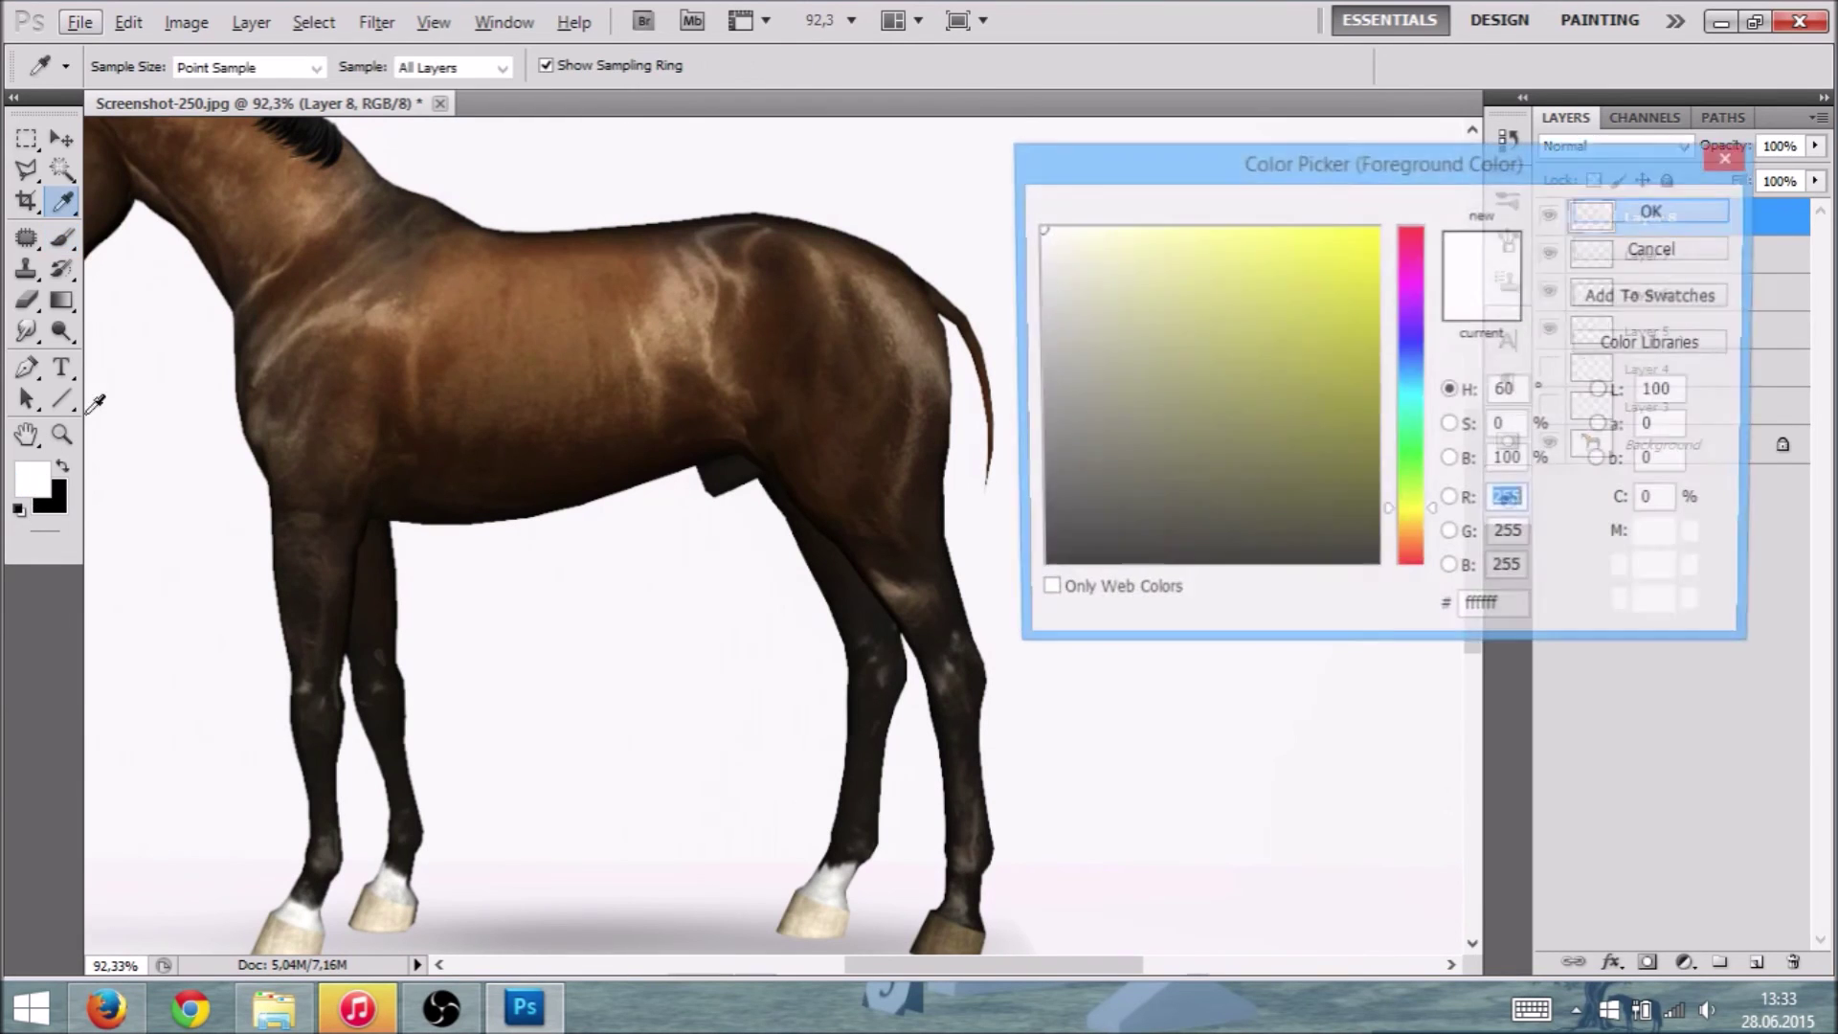
left_click(1036, 550)
left_click(1617, 210)
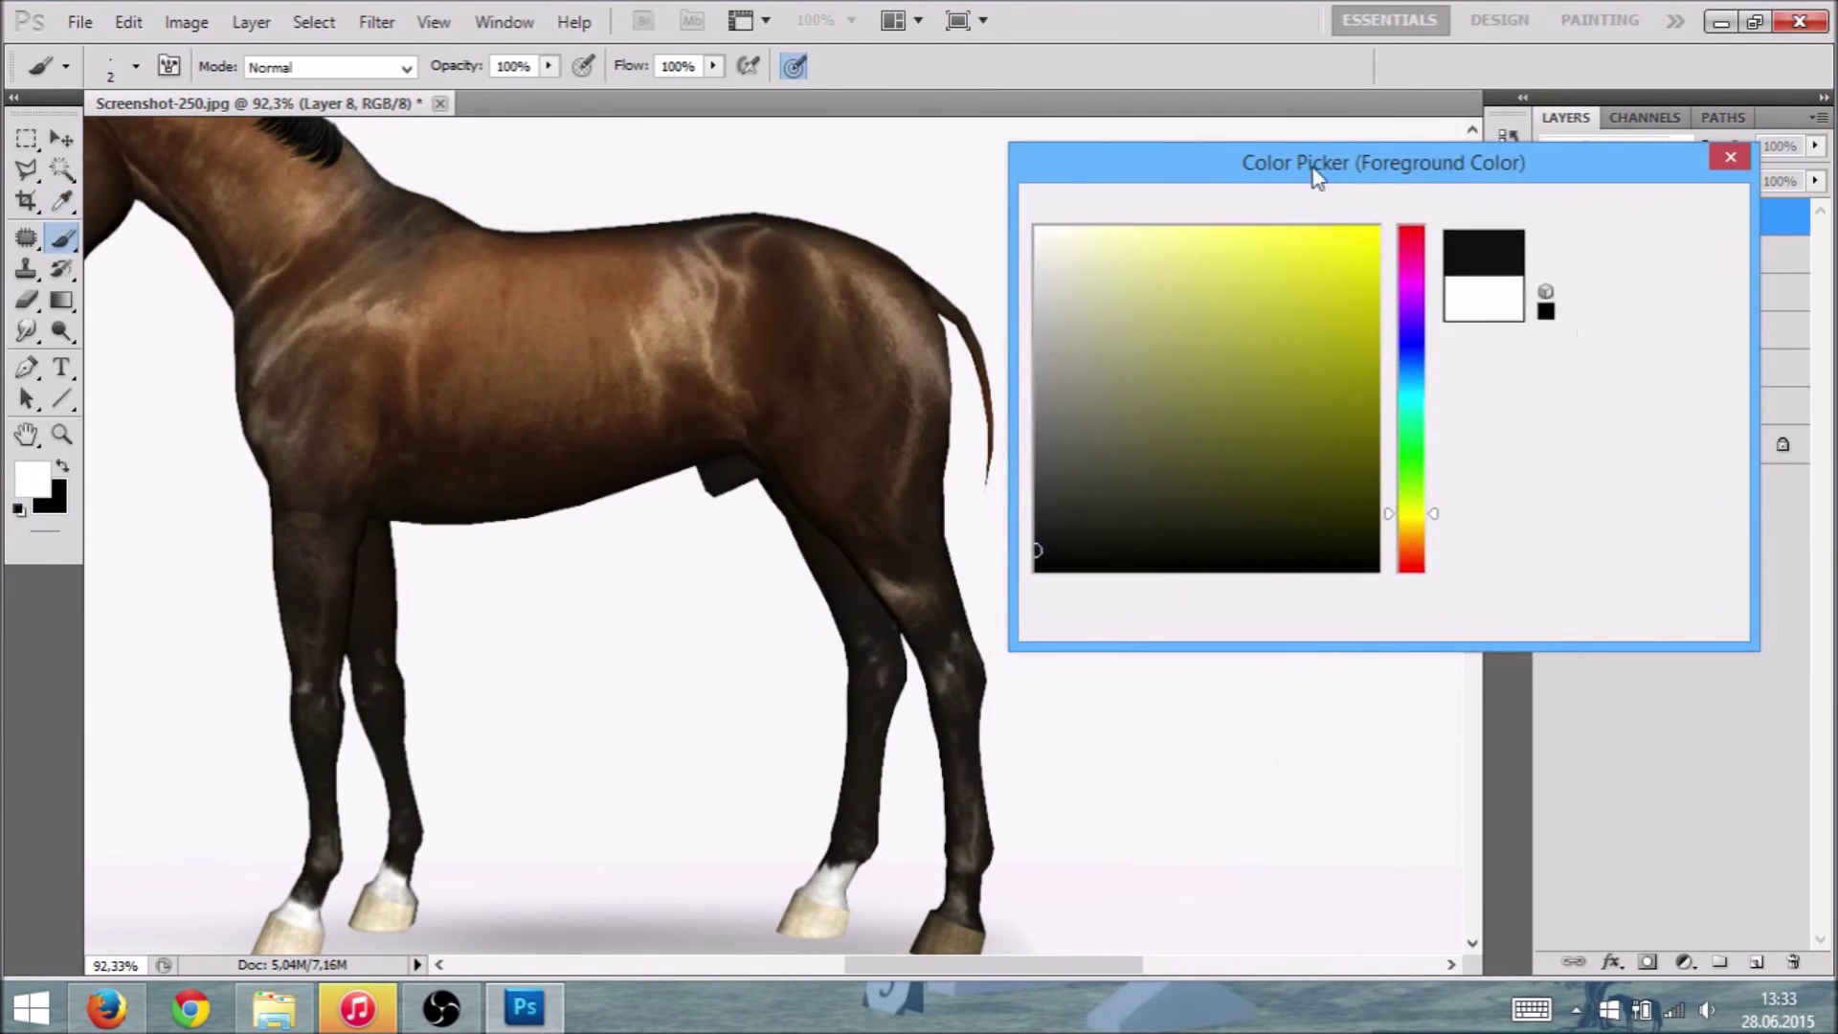
left_click(133, 66)
left_click(50, 140)
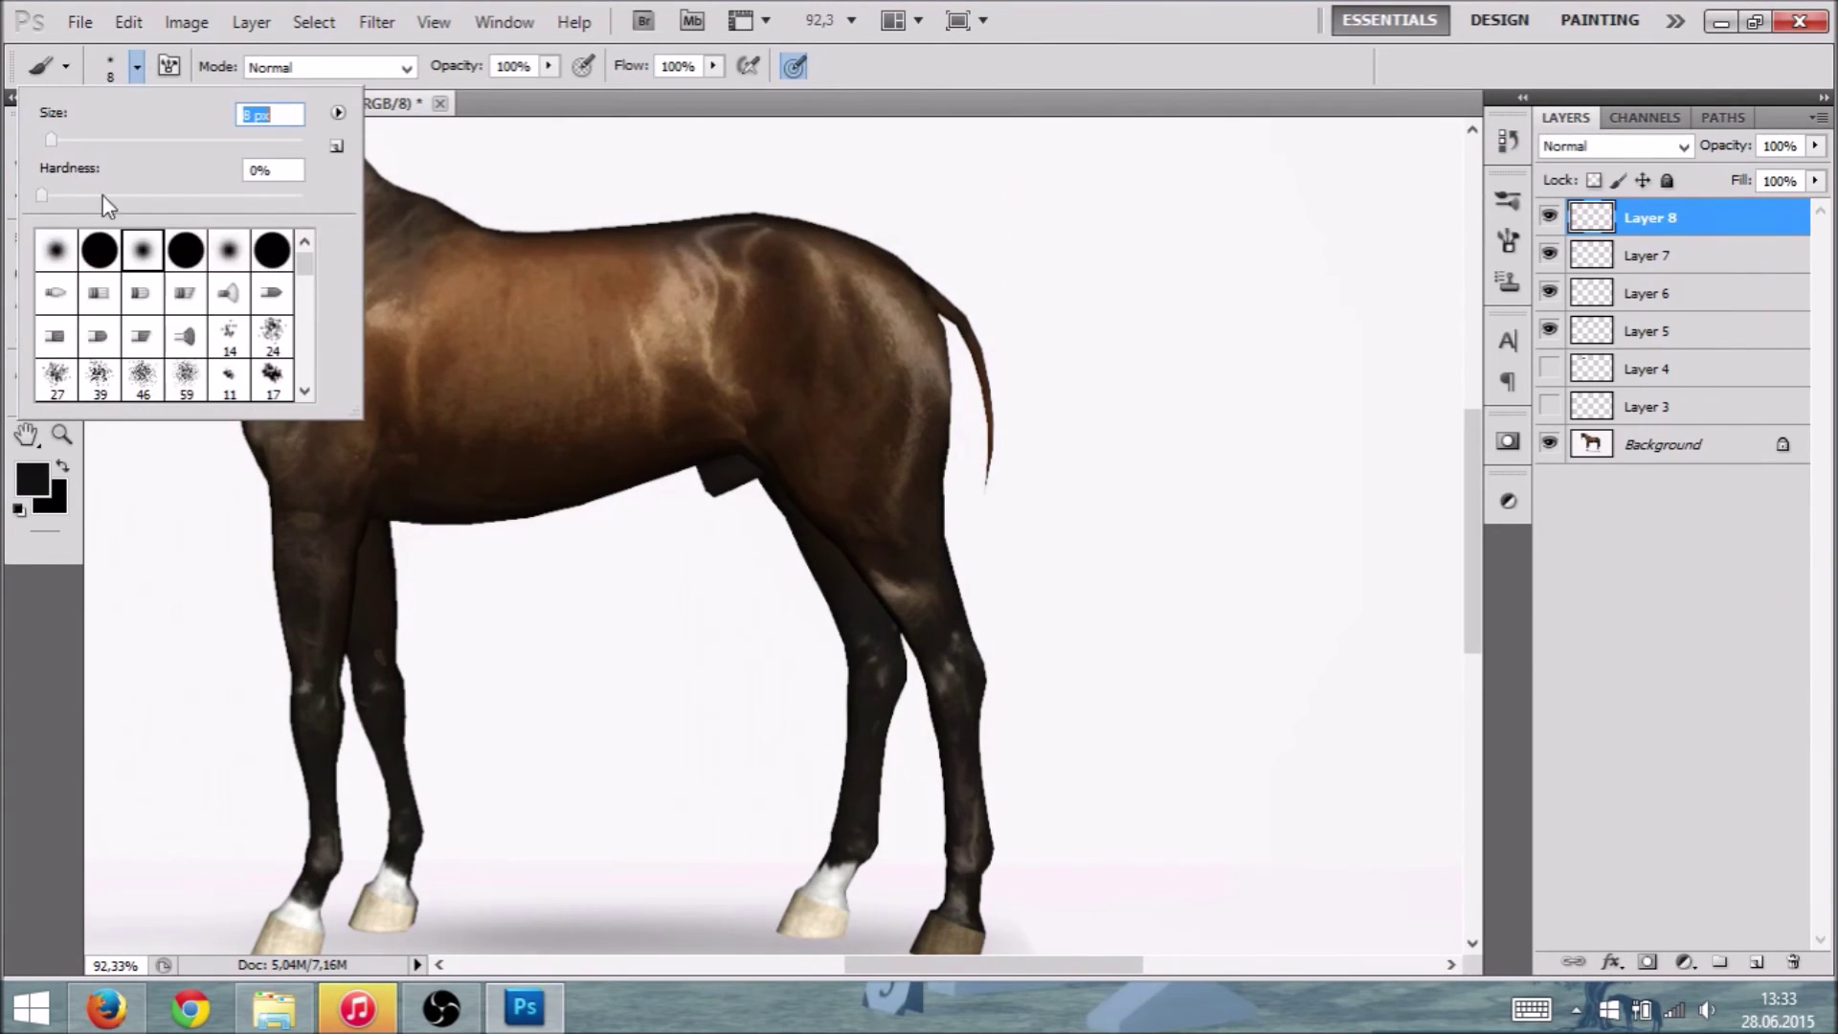
left_click_drag(914, 290, 996, 320)
left_click_drag(914, 266, 1003, 350)
left_click_drag(894, 264, 986, 299)
left_click_drag(931, 266, 1004, 310)
mouse_move(900, 256)
left_mouse_down()
mouse_move(961, 274)
mouse_move(944, 264)
left_mouse_up()
left_click_drag(894, 252, 961, 269)
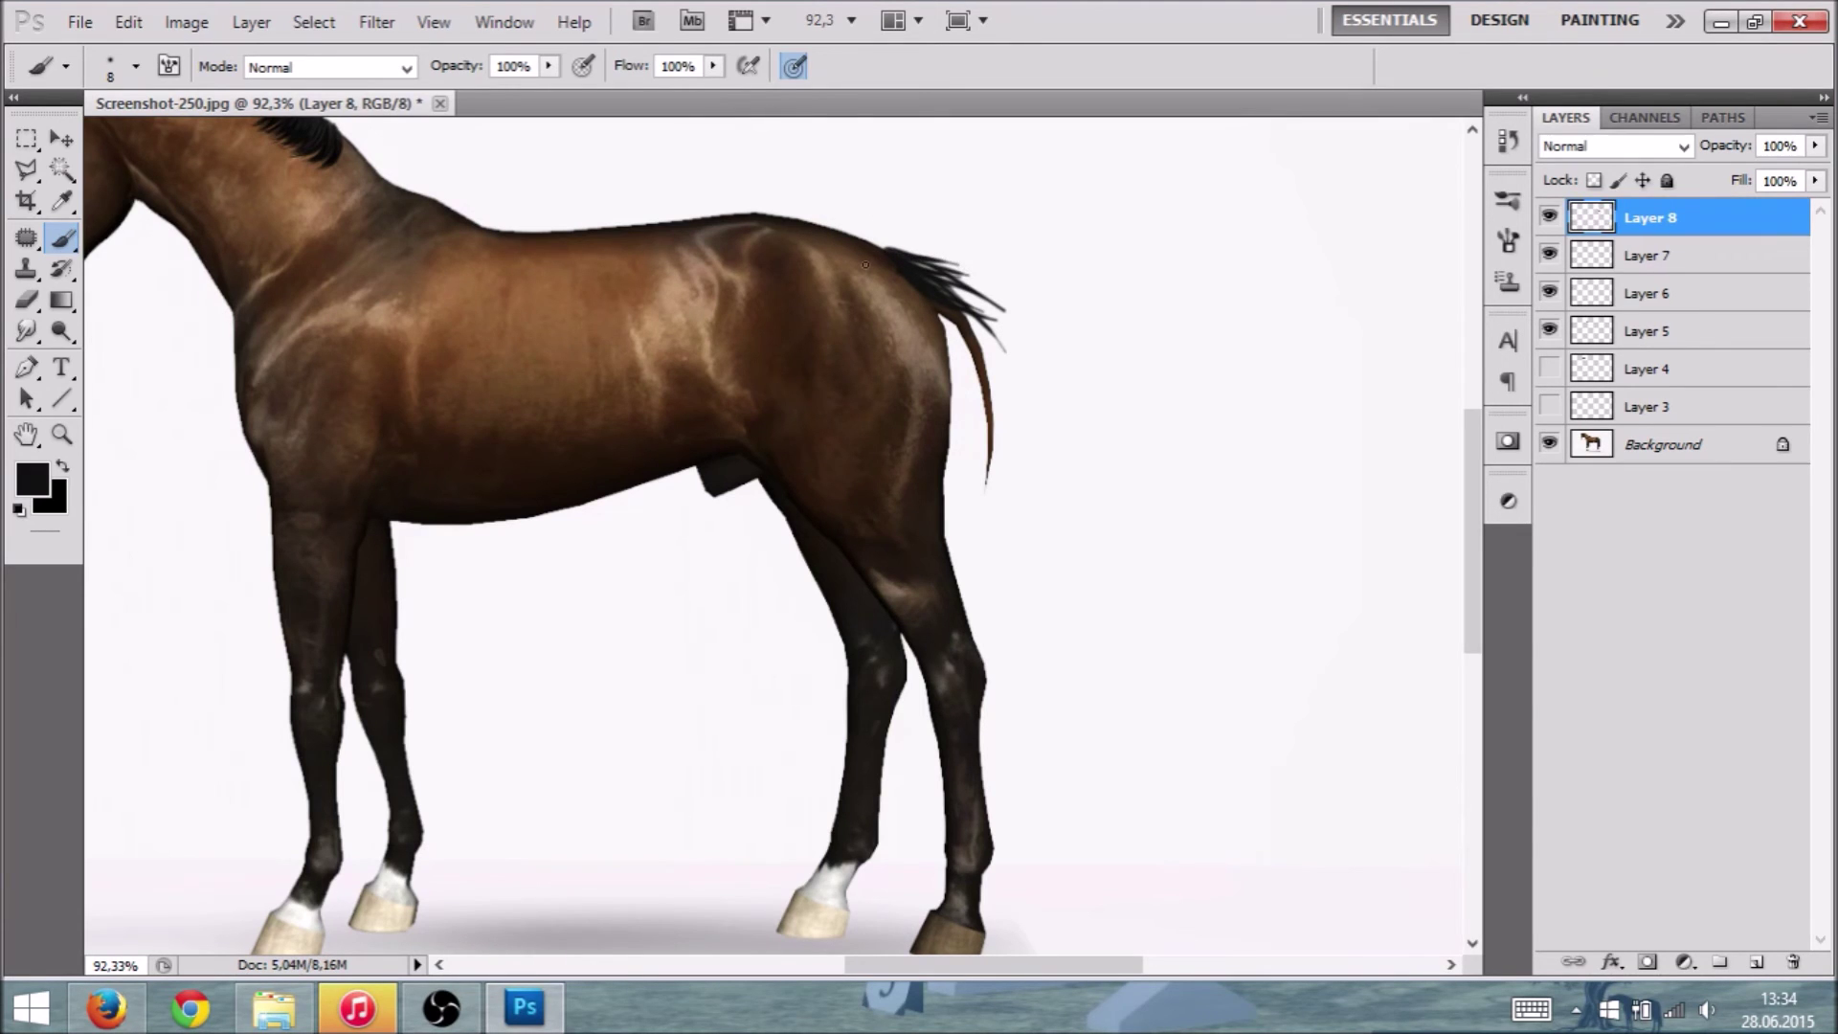
left_click(26, 300)
mouse_move(899, 251)
left_mouse_down()
mouse_move(883, 277)
mouse_move(993, 234)
mouse_move(992, 353)
left_mouse_up()
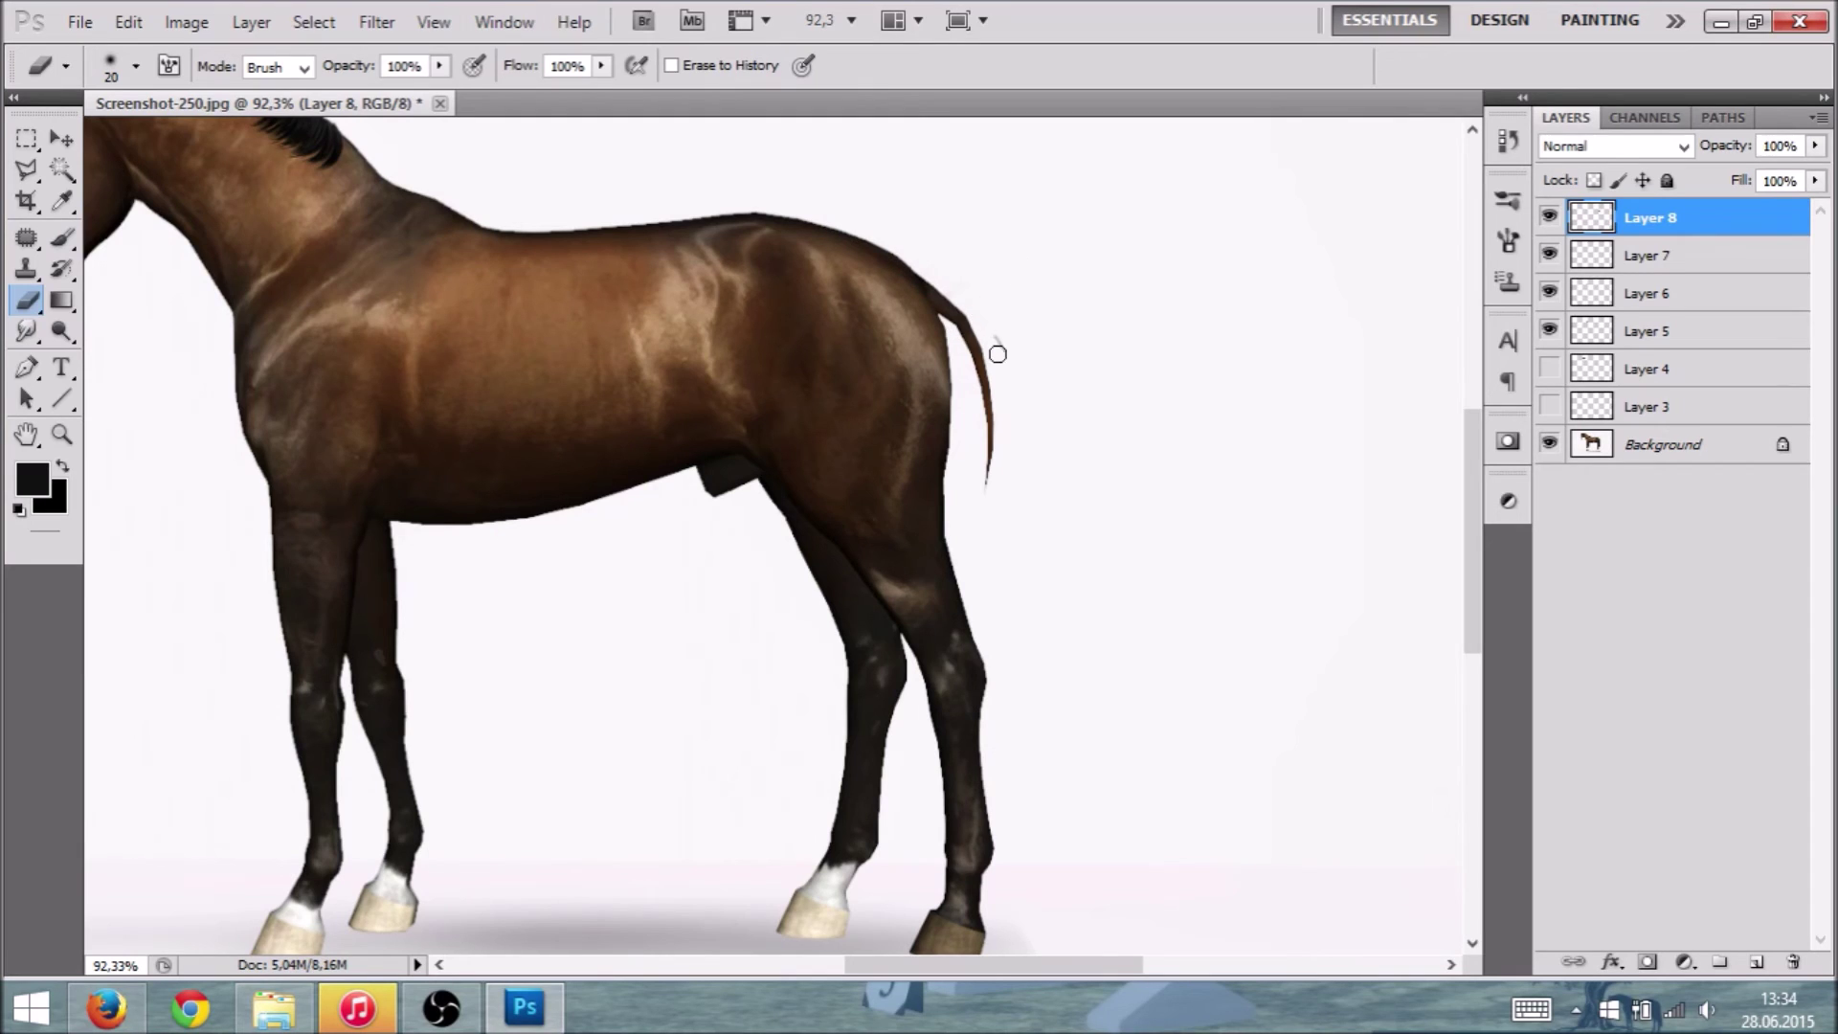
Step: Paint curved 8 px near-black strands from the tail root over the dock, shaping the upper part of the tail
left_click(62, 237)
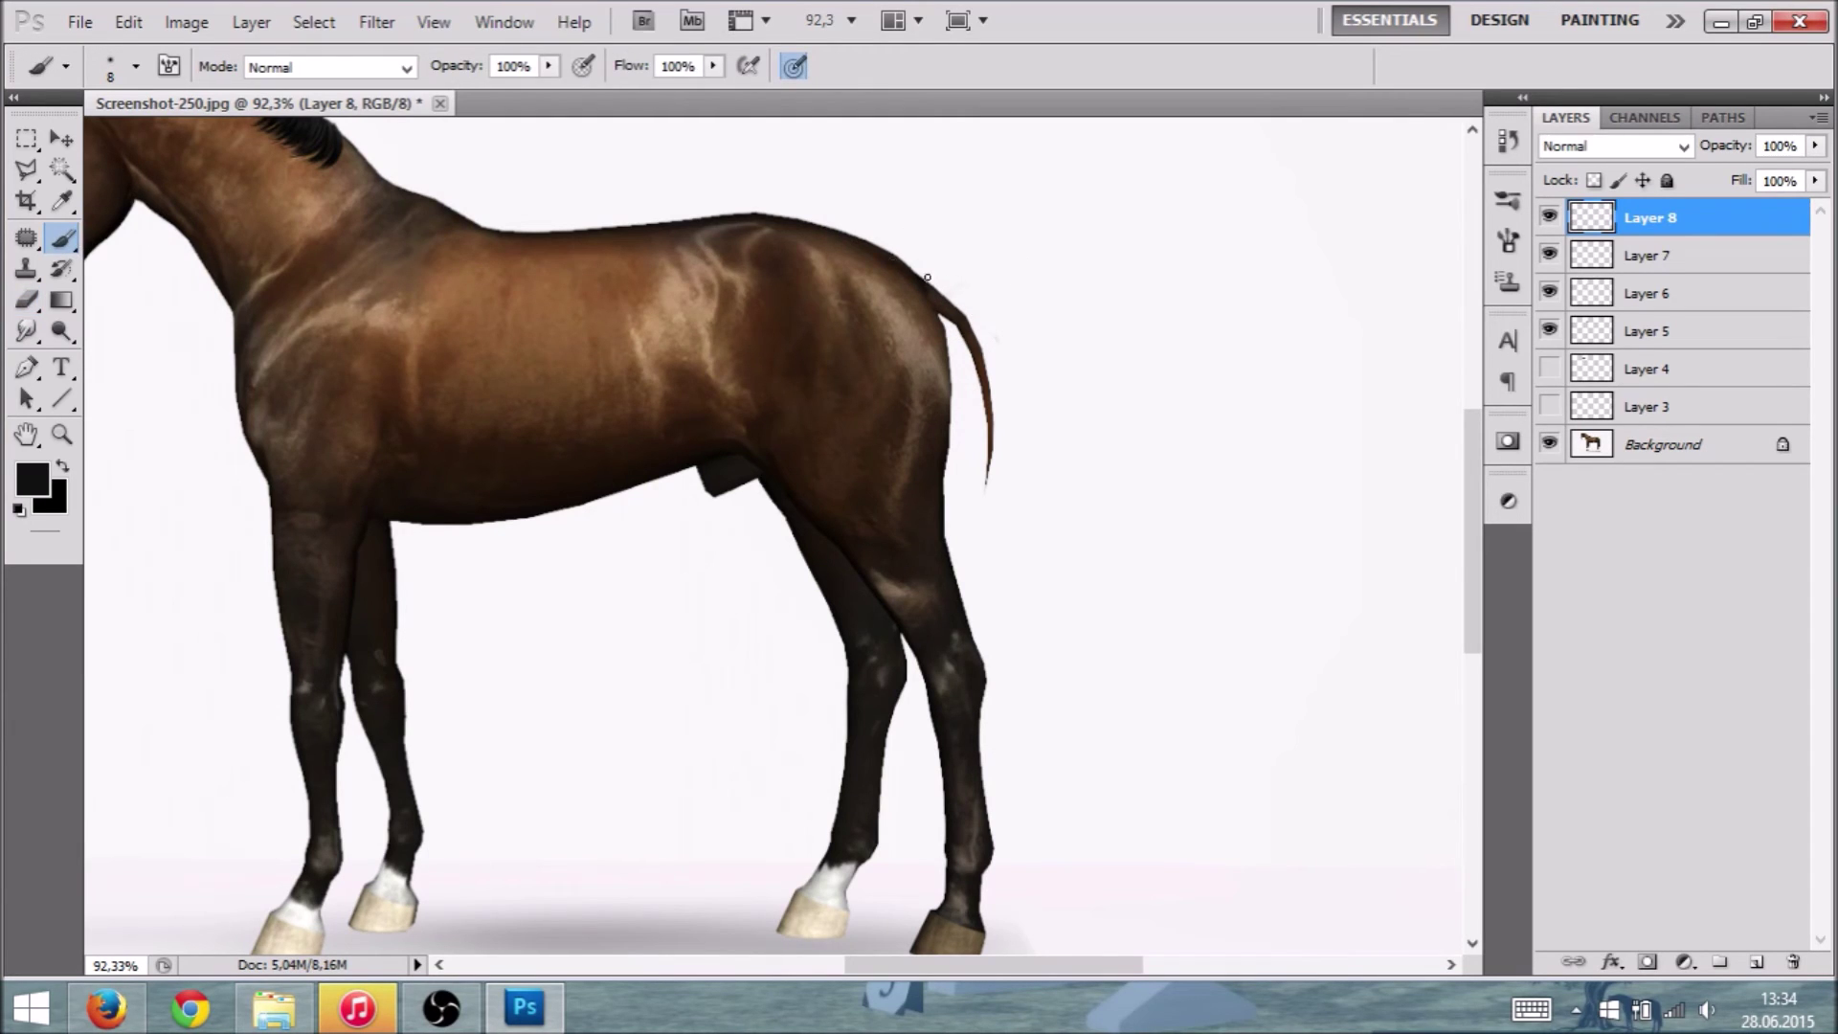
mouse_move(900, 254)
left_mouse_down()
mouse_move(961, 279)
mouse_move(898, 260)
mouse_move(958, 284)
mouse_move(908, 262)
mouse_move(992, 342)
left_mouse_up()
left_click_drag(962, 278, 1012, 356)
mouse_move(947, 277)
left_mouse_down()
mouse_move(992, 318)
mouse_move(968, 289)
mouse_move(1024, 375)
left_mouse_up()
mouse_move(942, 292)
left_mouse_down()
mouse_move(980, 401)
mouse_move(983, 340)
mouse_move(976, 365)
left_mouse_up()
left_click_drag(949, 287, 1006, 408)
left_click_drag(984, 321, 1010, 421)
left_click_drag(940, 277, 991, 374)
mouse_move(981, 299)
left_mouse_down()
mouse_move(1034, 431)
mouse_move(1030, 371)
left_mouse_up()
left_click_drag(981, 287, 1041, 464)
left_click_drag(943, 321, 976, 499)
mouse_move(977, 367)
left_mouse_down()
mouse_move(979, 537)
mouse_move(985, 324)
mouse_move(1029, 512)
left_mouse_up()
mouse_move(986, 316)
left_mouse_down()
mouse_move(1028, 448)
mouse_move(1013, 368)
mouse_move(975, 307)
mouse_move(1040, 541)
left_mouse_up()
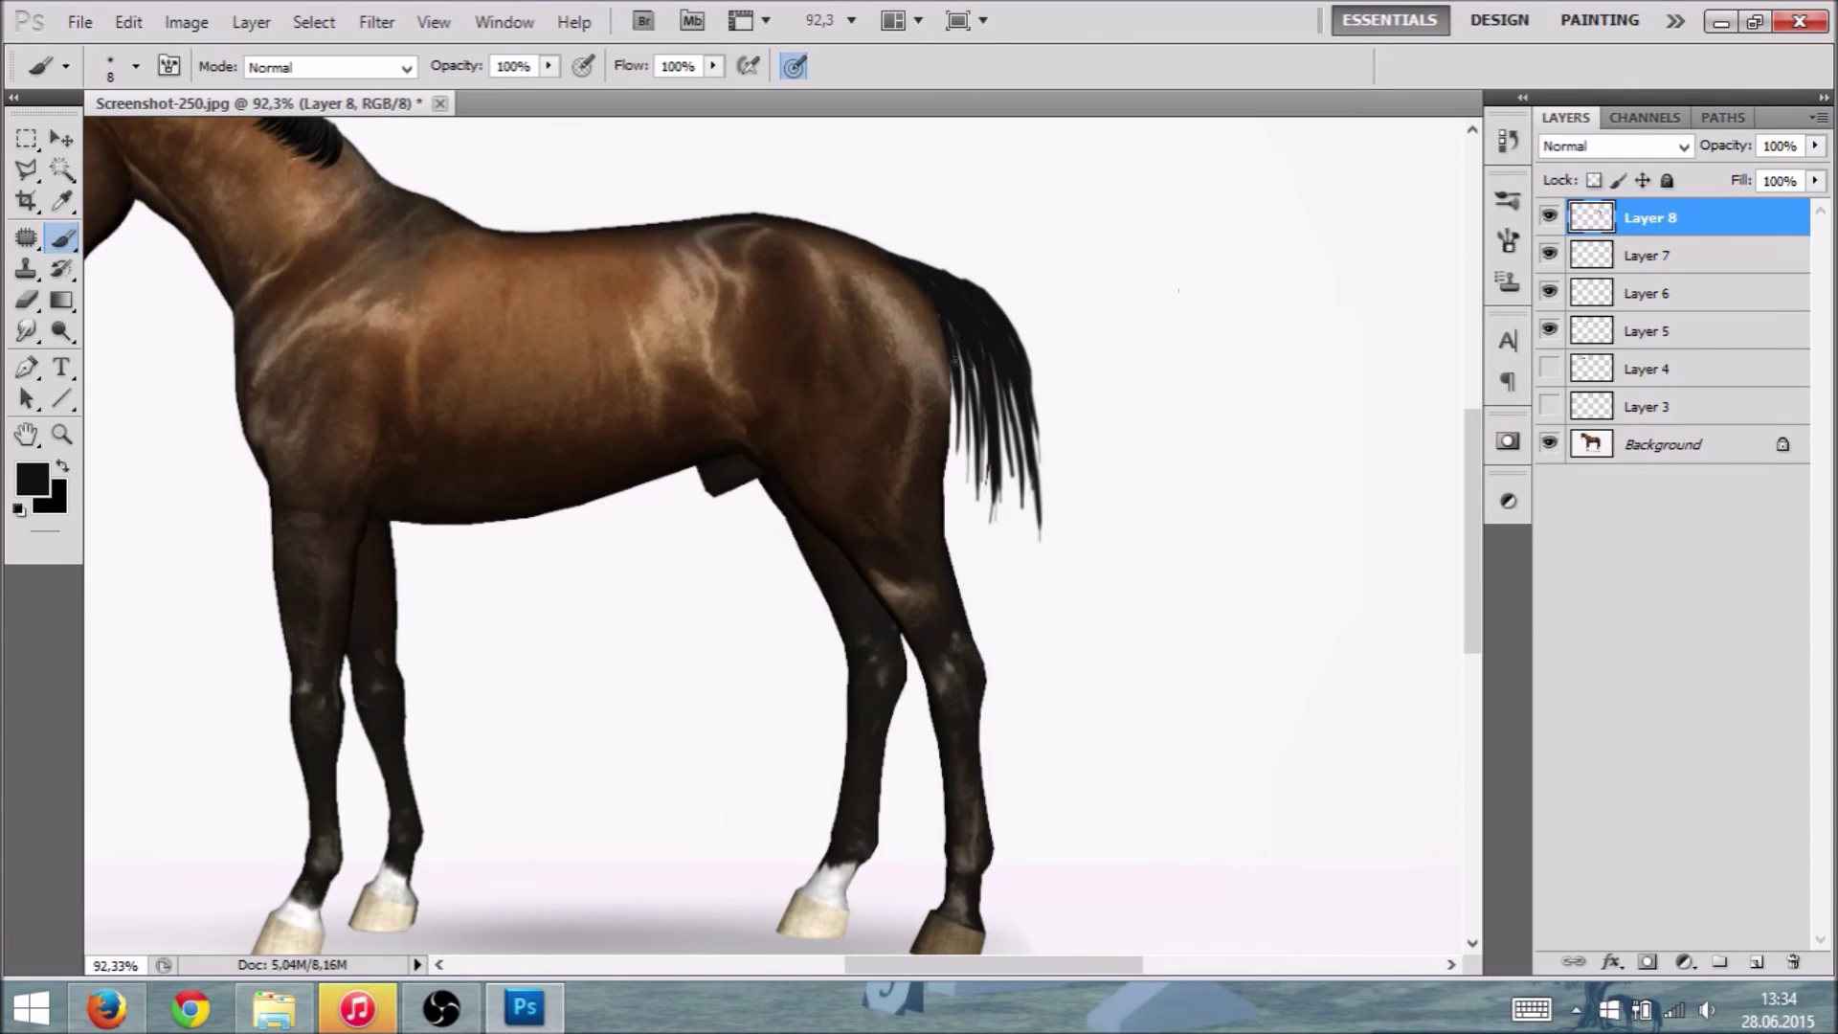
Step: Extend the tail downward with long near-black strands along both sides, curving them inward to a tip beside the hind leg
left_click_drag(1012, 393, 1030, 505)
left_click_drag(1031, 422, 1037, 600)
left_click_drag(952, 362, 965, 522)
left_click_drag(952, 325, 971, 517)
left_click_drag(962, 451, 994, 608)
left_click_drag(1032, 472, 1043, 565)
left_click_drag(1024, 421, 1052, 524)
left_click_drag(1037, 445, 1070, 609)
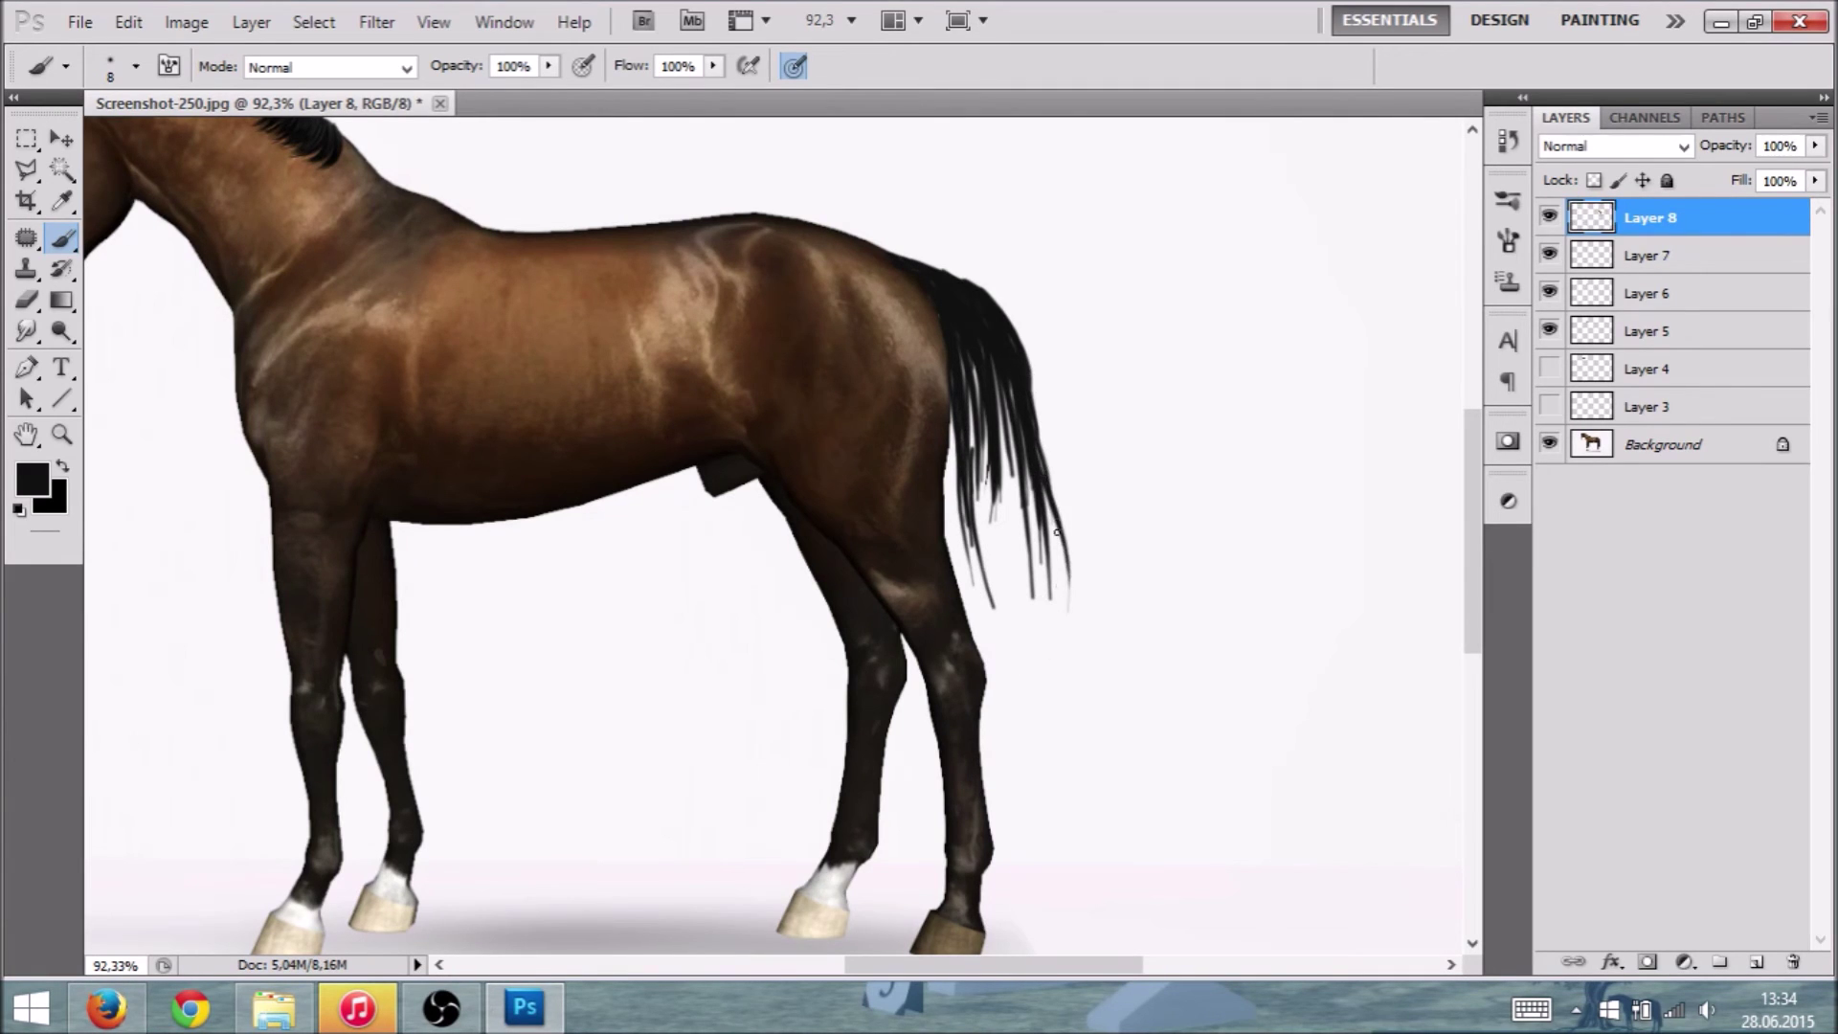
left_click_drag(1053, 507, 1063, 656)
left_click_drag(973, 496, 1009, 643)
left_click_drag(981, 579, 1029, 704)
mouse_move(988, 606)
left_mouse_down()
mouse_move(1028, 700)
mouse_move(1007, 786)
left_mouse_up()
left_click_drag(1052, 677, 1024, 798)
mouse_move(1057, 654)
left_mouse_down()
mouse_move(1000, 779)
mouse_move(1048, 733)
mouse_move(1059, 639)
mouse_move(1000, 798)
left_mouse_up()
left_click_drag(1067, 666, 1011, 806)
left_click_drag(1060, 574, 1059, 702)
Step: Fill the gaps inside the tail with overlapping 8 px near-black strands until its body is dense down to the tip
mouse_move(1021, 478)
left_mouse_down()
mouse_move(1043, 596)
mouse_move(1063, 589)
left_mouse_up()
left_click_drag(1038, 501, 1073, 650)
left_click_drag(1067, 588, 1062, 708)
left_click_drag(1032, 488, 1057, 639)
mouse_move(1021, 437)
left_mouse_down()
mouse_move(1050, 632)
mouse_move(1040, 609)
left_mouse_up()
mouse_move(996, 382)
left_mouse_down()
mouse_move(1043, 606)
mouse_move(1024, 596)
left_mouse_up()
left_click_drag(987, 413, 1025, 606)
left_click_drag(973, 359, 1013, 579)
left_click_drag(974, 364, 1009, 569)
left_click_drag(978, 451, 1007, 577)
left_click_drag(967, 400, 1020, 655)
left_click_drag(971, 469, 1040, 712)
mouse_move(1014, 620)
left_mouse_down()
mouse_move(1041, 732)
mouse_move(1015, 779)
left_mouse_up()
left_click_drag(1041, 716, 1002, 806)
left_click_drag(1045, 639, 1037, 735)
left_click_drag(1034, 596, 1036, 766)
left_click_drag(1012, 647, 1029, 769)
left_click_drag(1024, 697, 1016, 777)
left_click_drag(1040, 608, 1047, 739)
mouse_move(1036, 548)
left_mouse_down()
mouse_move(1049, 737)
mouse_move(1046, 689)
left_mouse_up()
left_click_drag(1032, 498, 1060, 670)
left_click_drag(1052, 538, 1054, 647)
left_click_drag(1008, 413, 1043, 589)
left_click_drag(1003, 454, 1033, 662)
left_click_drag(991, 525, 1026, 643)
left_click_drag(1012, 580, 1041, 729)
left_click_drag(1017, 540, 1043, 713)
left_click_drag(1040, 646, 1043, 687)
left_click_drag(1015, 586, 1028, 635)
left_click_drag(992, 531, 1016, 637)
left_click_drag(999, 540, 1051, 686)
left_click_drag(1012, 480, 1024, 558)
left_click_drag(1024, 455, 1059, 545)
left_click_drag(962, 379, 1002, 618)
left_click_drag(1007, 532, 1026, 667)
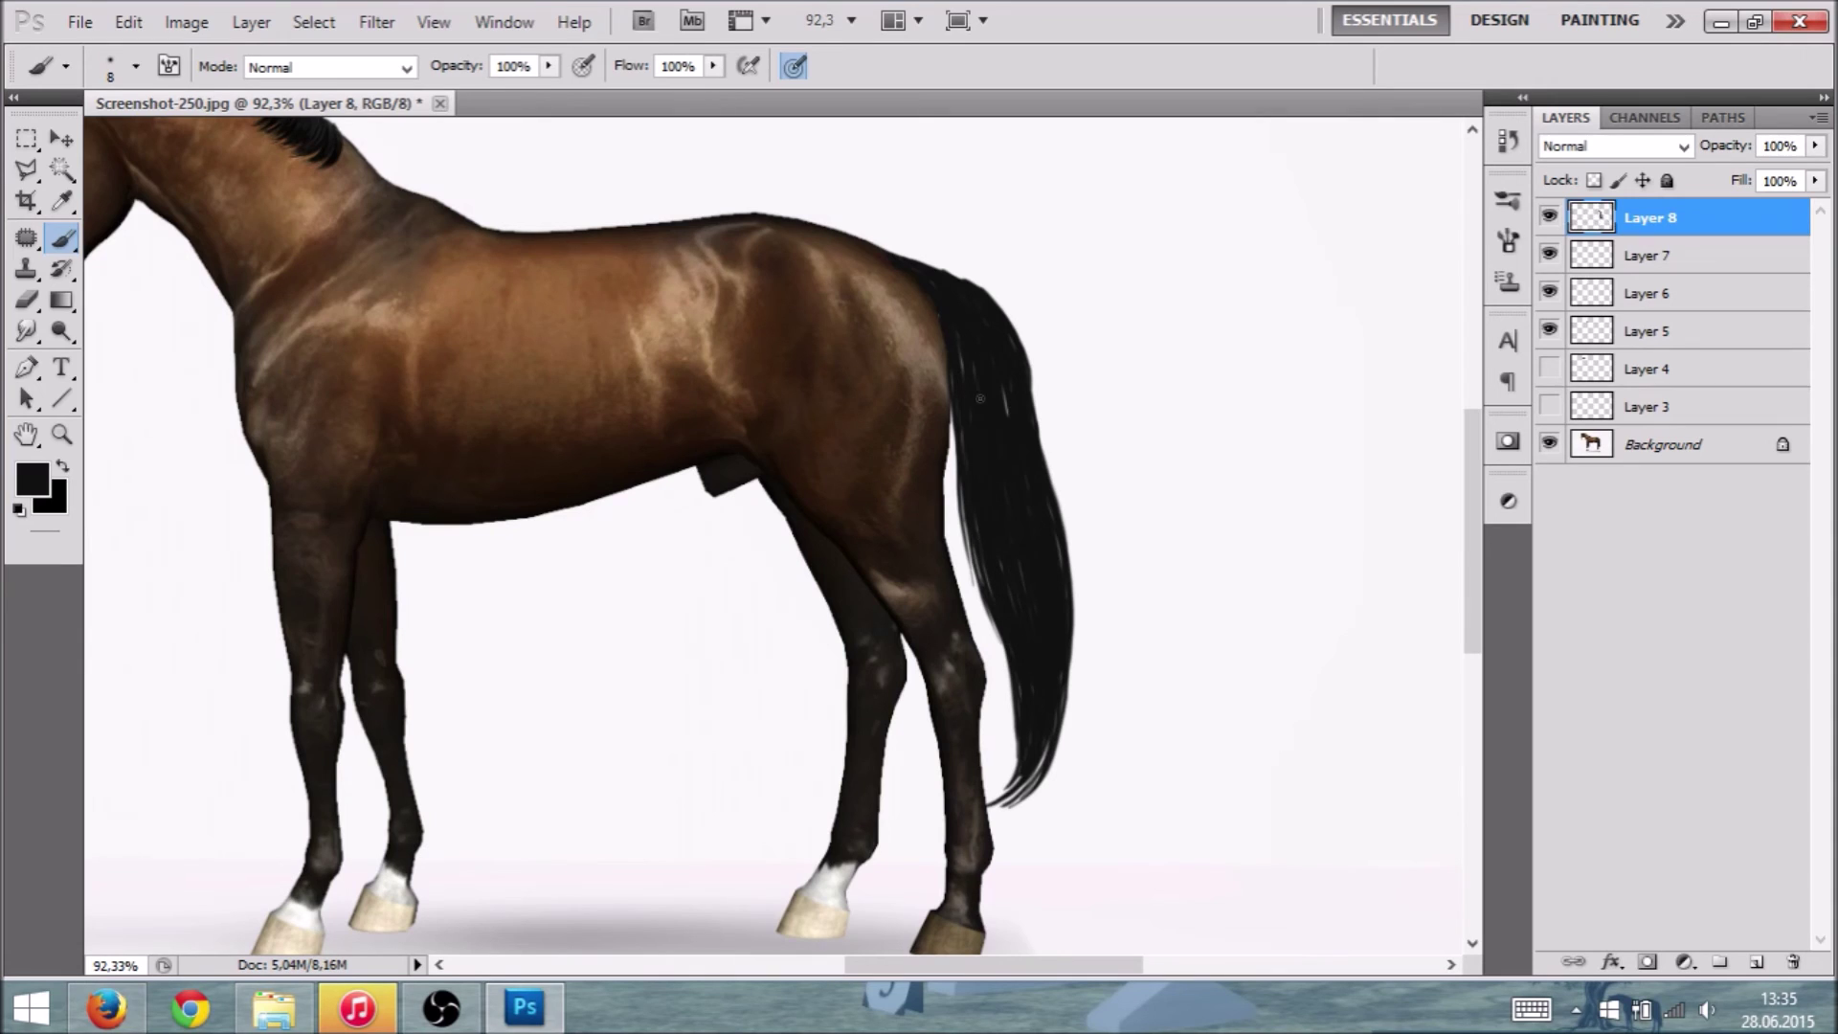
left_click_drag(1006, 370, 1009, 417)
left_click_drag(1057, 484, 1065, 608)
Step: Reduce the brush to 2 px and paint fine loose hairs along the rear outer edge of the tail
left_click(136, 66)
left_click_drag(54, 139, 43, 142)
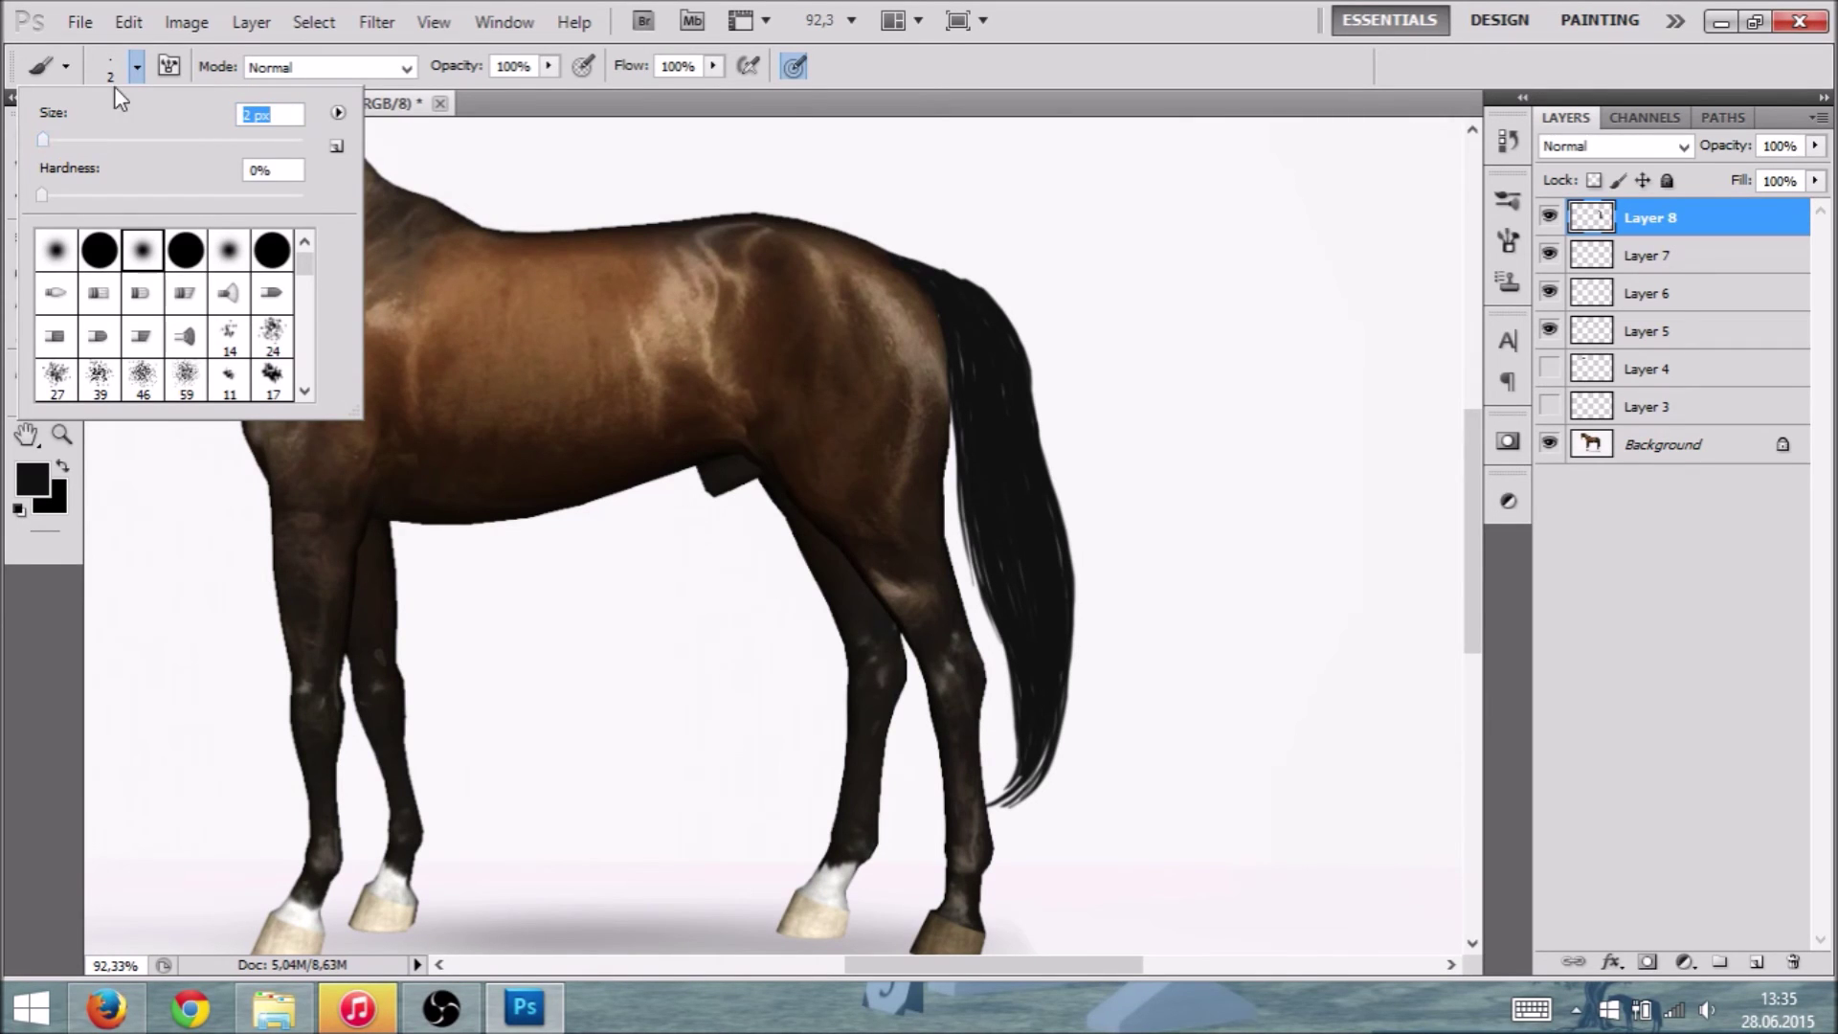
left_click(966, 296)
left_click_drag(1017, 337, 1055, 483)
left_click_drag(1028, 385, 1062, 504)
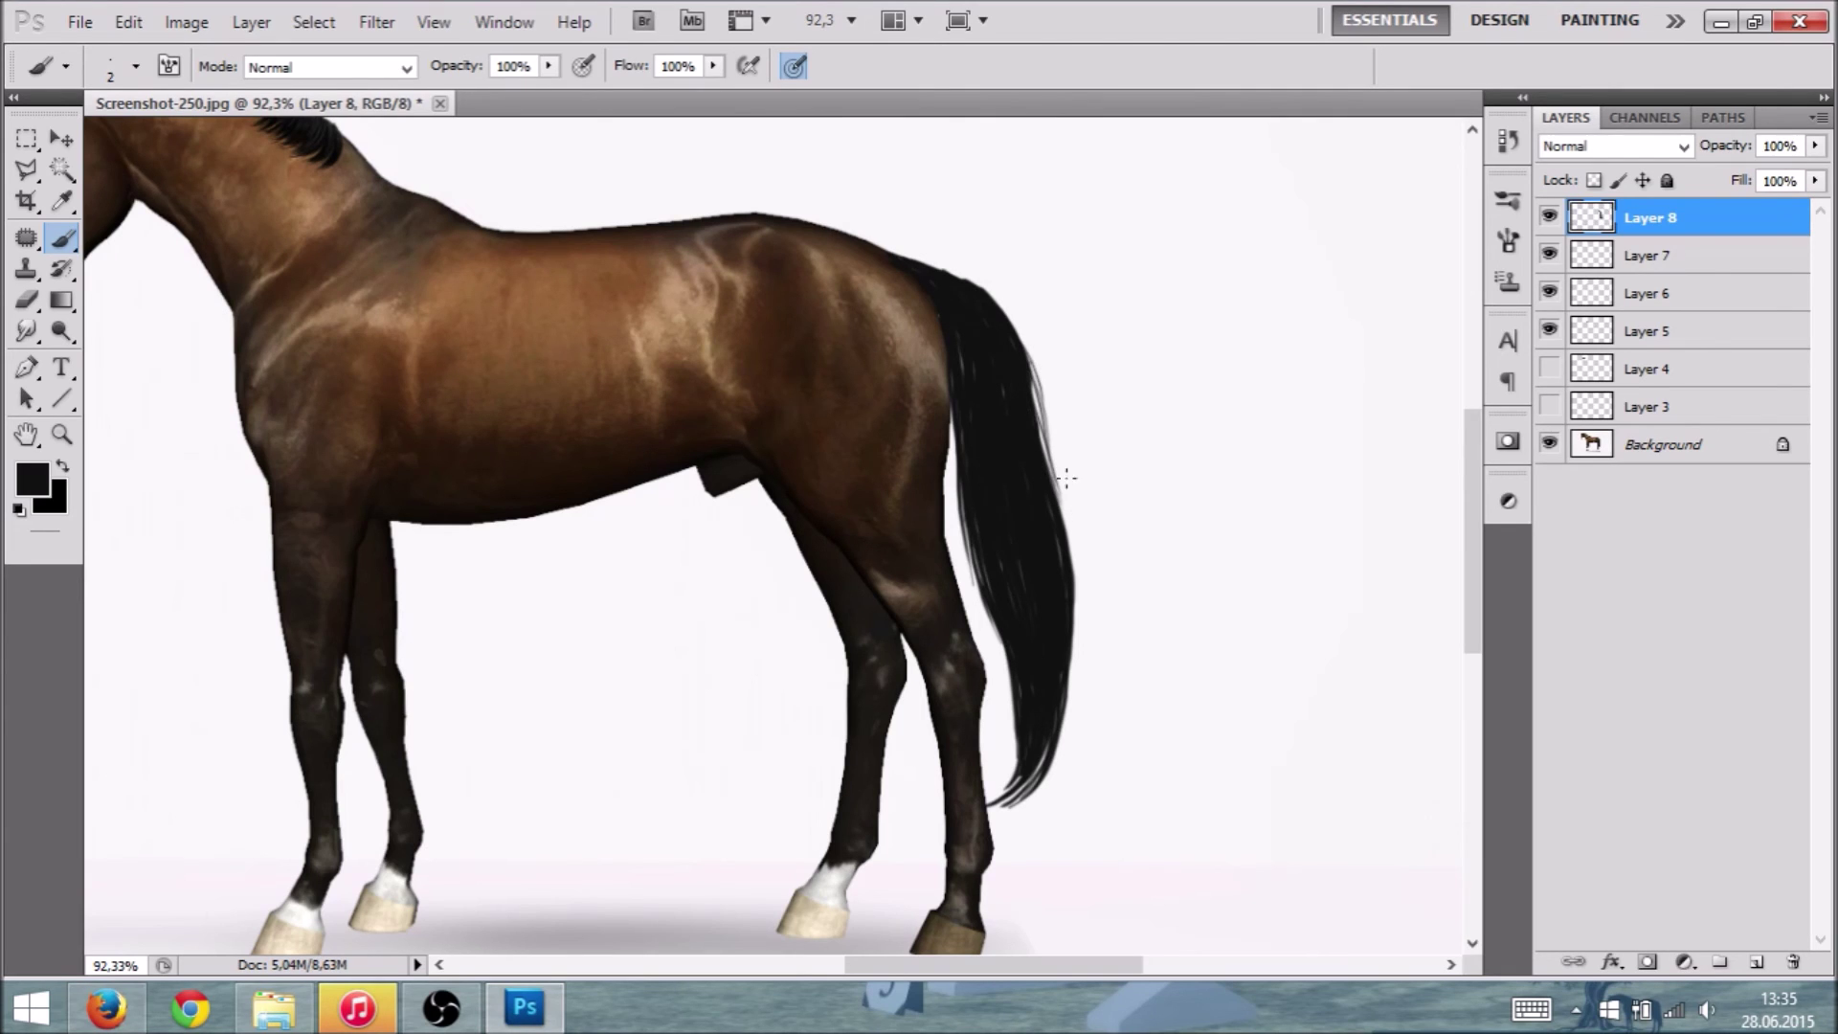
left_click_drag(1030, 379, 1043, 457)
left_click_drag(1022, 331, 1052, 484)
left_click_drag(1032, 394, 1077, 594)
left_click_drag(1057, 485, 1089, 668)
mouse_move(1070, 545)
left_mouse_down()
mouse_move(1085, 677)
mouse_move(1070, 704)
left_mouse_up()
left_click_drag(1076, 589, 1062, 725)
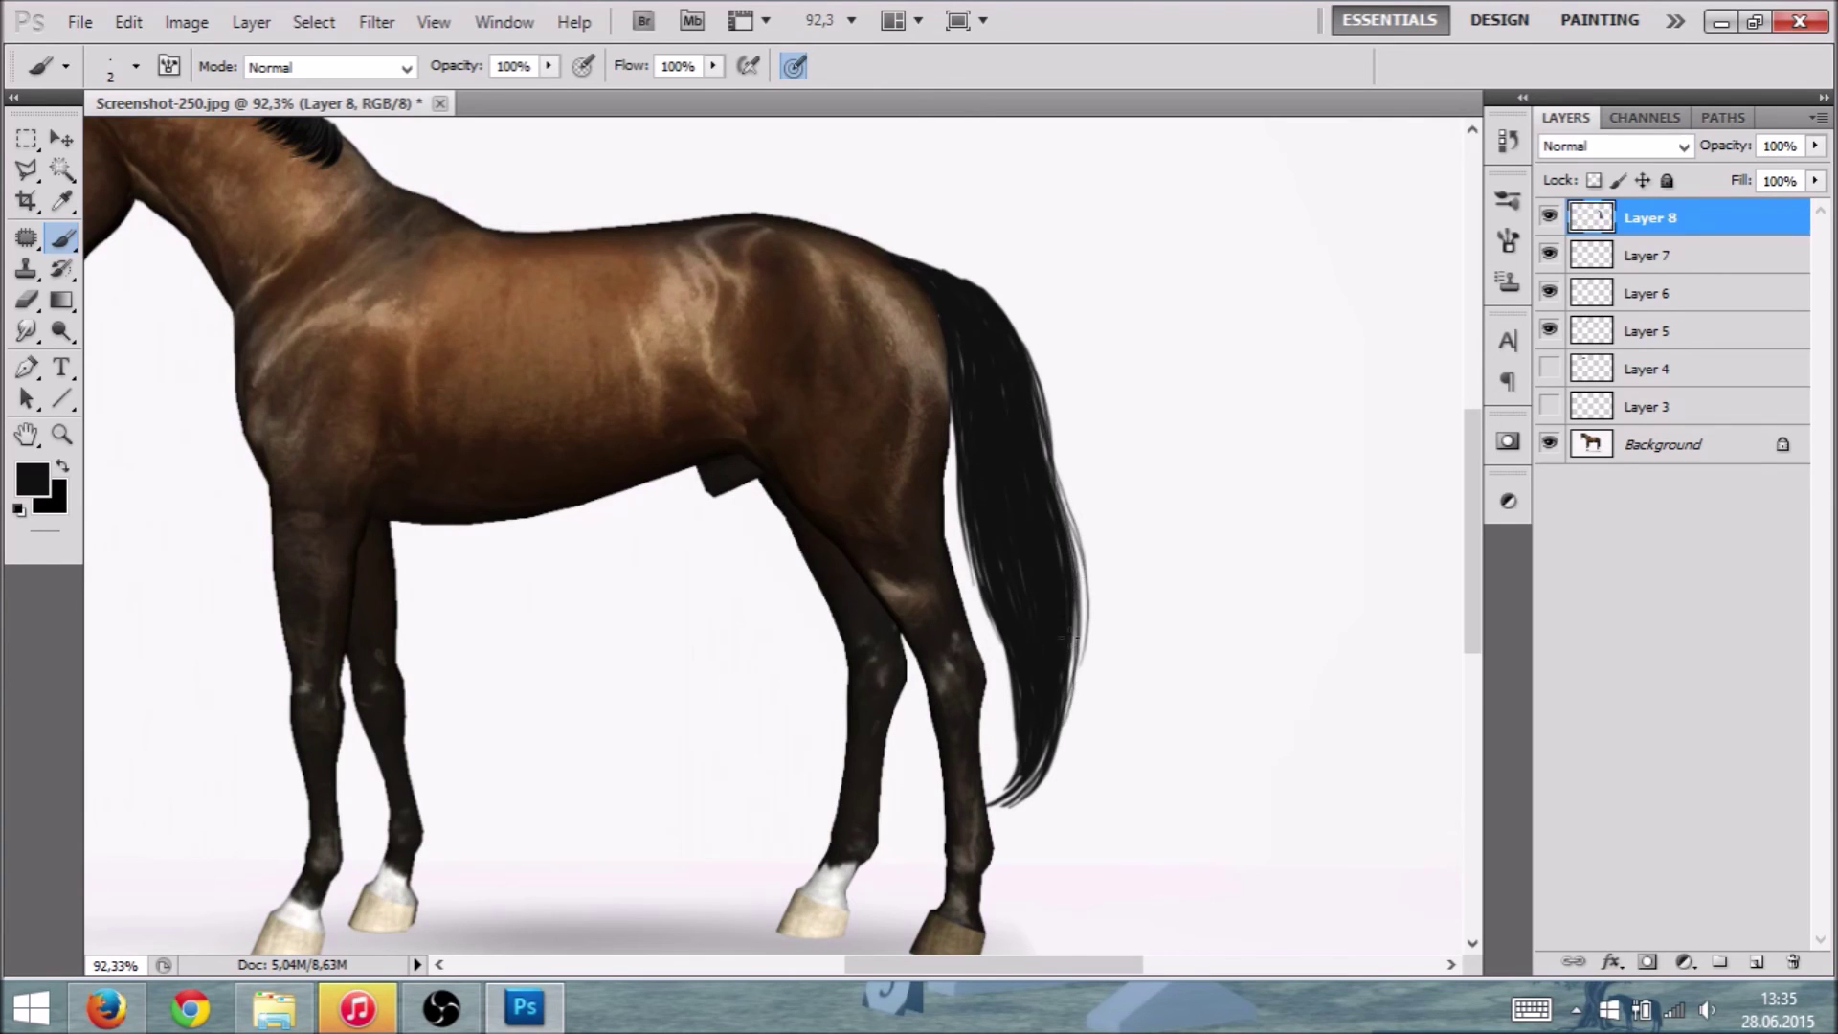
left_click_drag(1080, 582, 1069, 710)
left_click_drag(1082, 534, 1068, 704)
left_click_drag(1079, 608, 1067, 728)
Step: Add fine 2 px hairs along the tail's inner edge and curved tip, and reinforce the outer edge with further hairs
left_click_drag(947, 407, 978, 595)
left_click_drag(965, 522, 1016, 749)
mouse_move(1002, 662)
left_mouse_down()
mouse_move(1013, 770)
mouse_move(987, 803)
left_mouse_up()
left_click_drag(1046, 744, 990, 814)
mouse_move(1069, 688)
left_mouse_down()
mouse_move(1039, 785)
mouse_move(989, 817)
left_mouse_up()
mouse_move(1043, 759)
left_mouse_down()
mouse_move(989, 815)
mouse_move(1008, 785)
left_mouse_up()
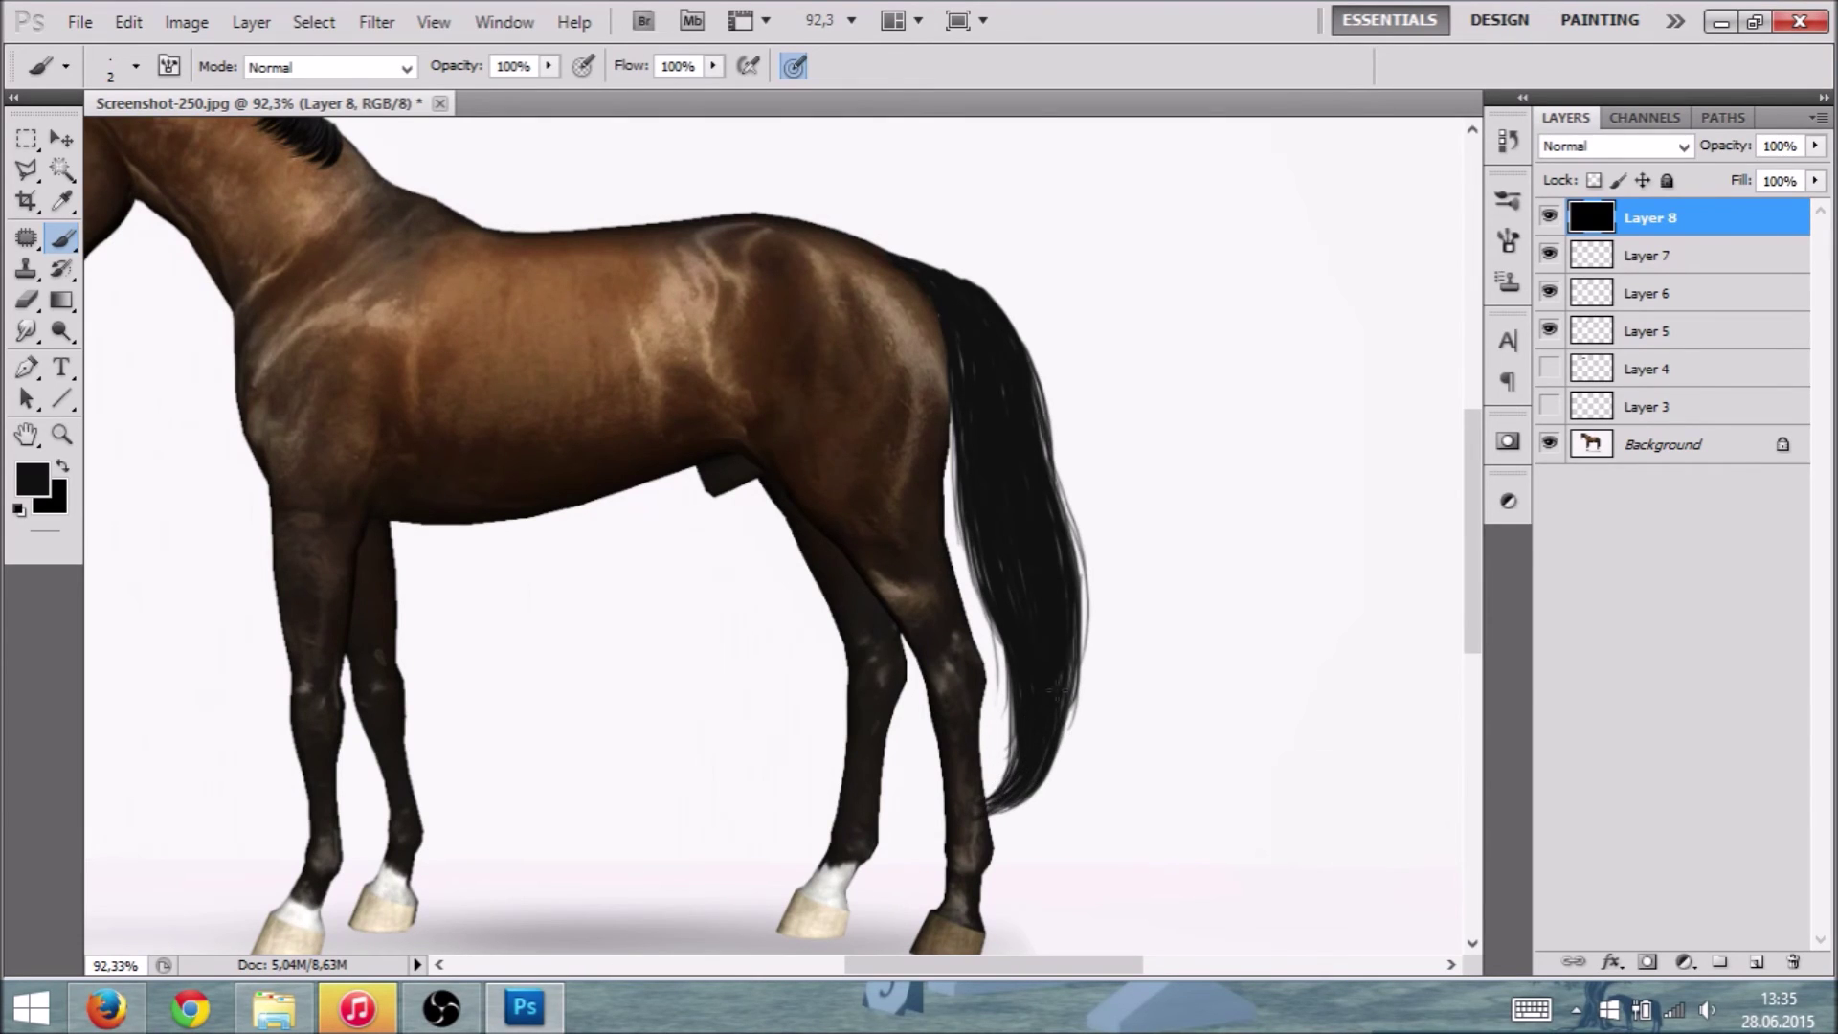
left_click_drag(1071, 692, 1052, 765)
left_click_drag(958, 424, 949, 503)
mouse_move(1055, 392)
left_mouse_down()
mouse_move(1039, 495)
mouse_move(1081, 607)
left_mouse_up()
left_click_drag(1059, 496, 1074, 553)
left_click_drag(1068, 518, 1087, 664)
left_click_drag(954, 448, 949, 560)
mouse_move(952, 482)
left_mouse_down()
mouse_move(1001, 649)
mouse_move(1009, 741)
mouse_move(982, 785)
left_mouse_up()
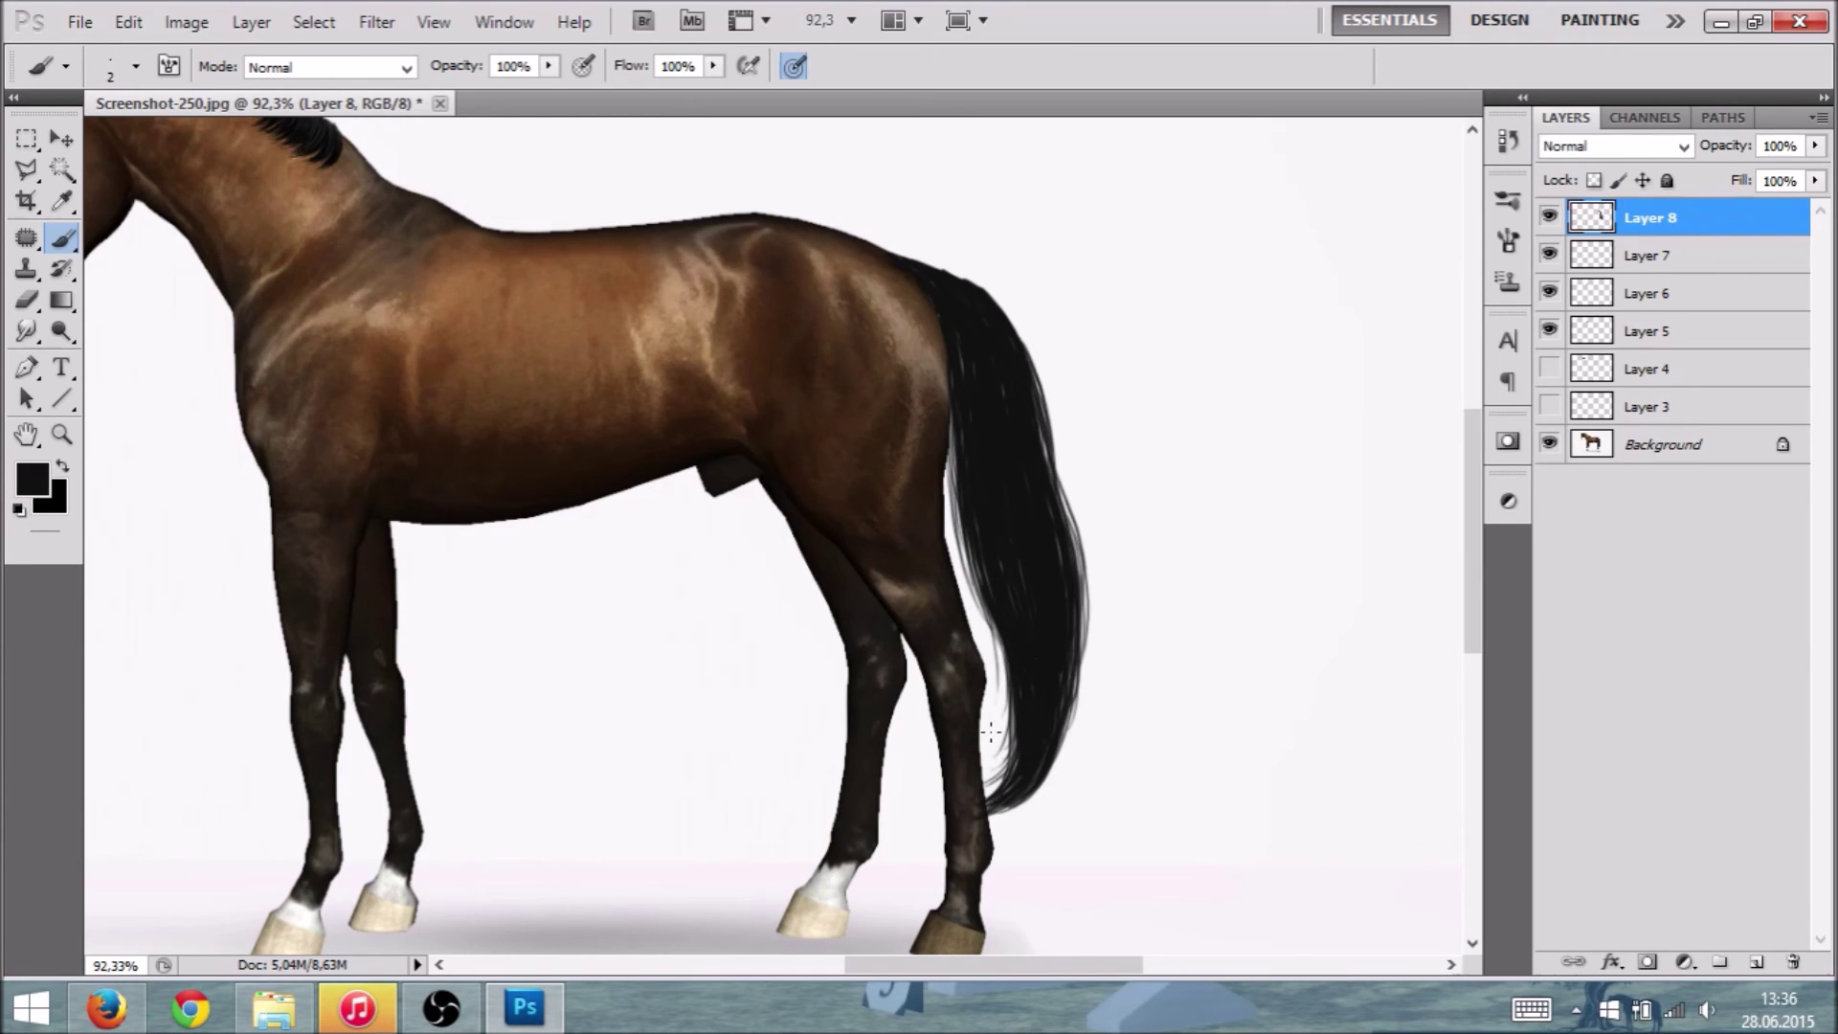
Step: Add a new layer above Layer 8 and set the foreground colour to pure black
scroll(990, 732, "down", 3)
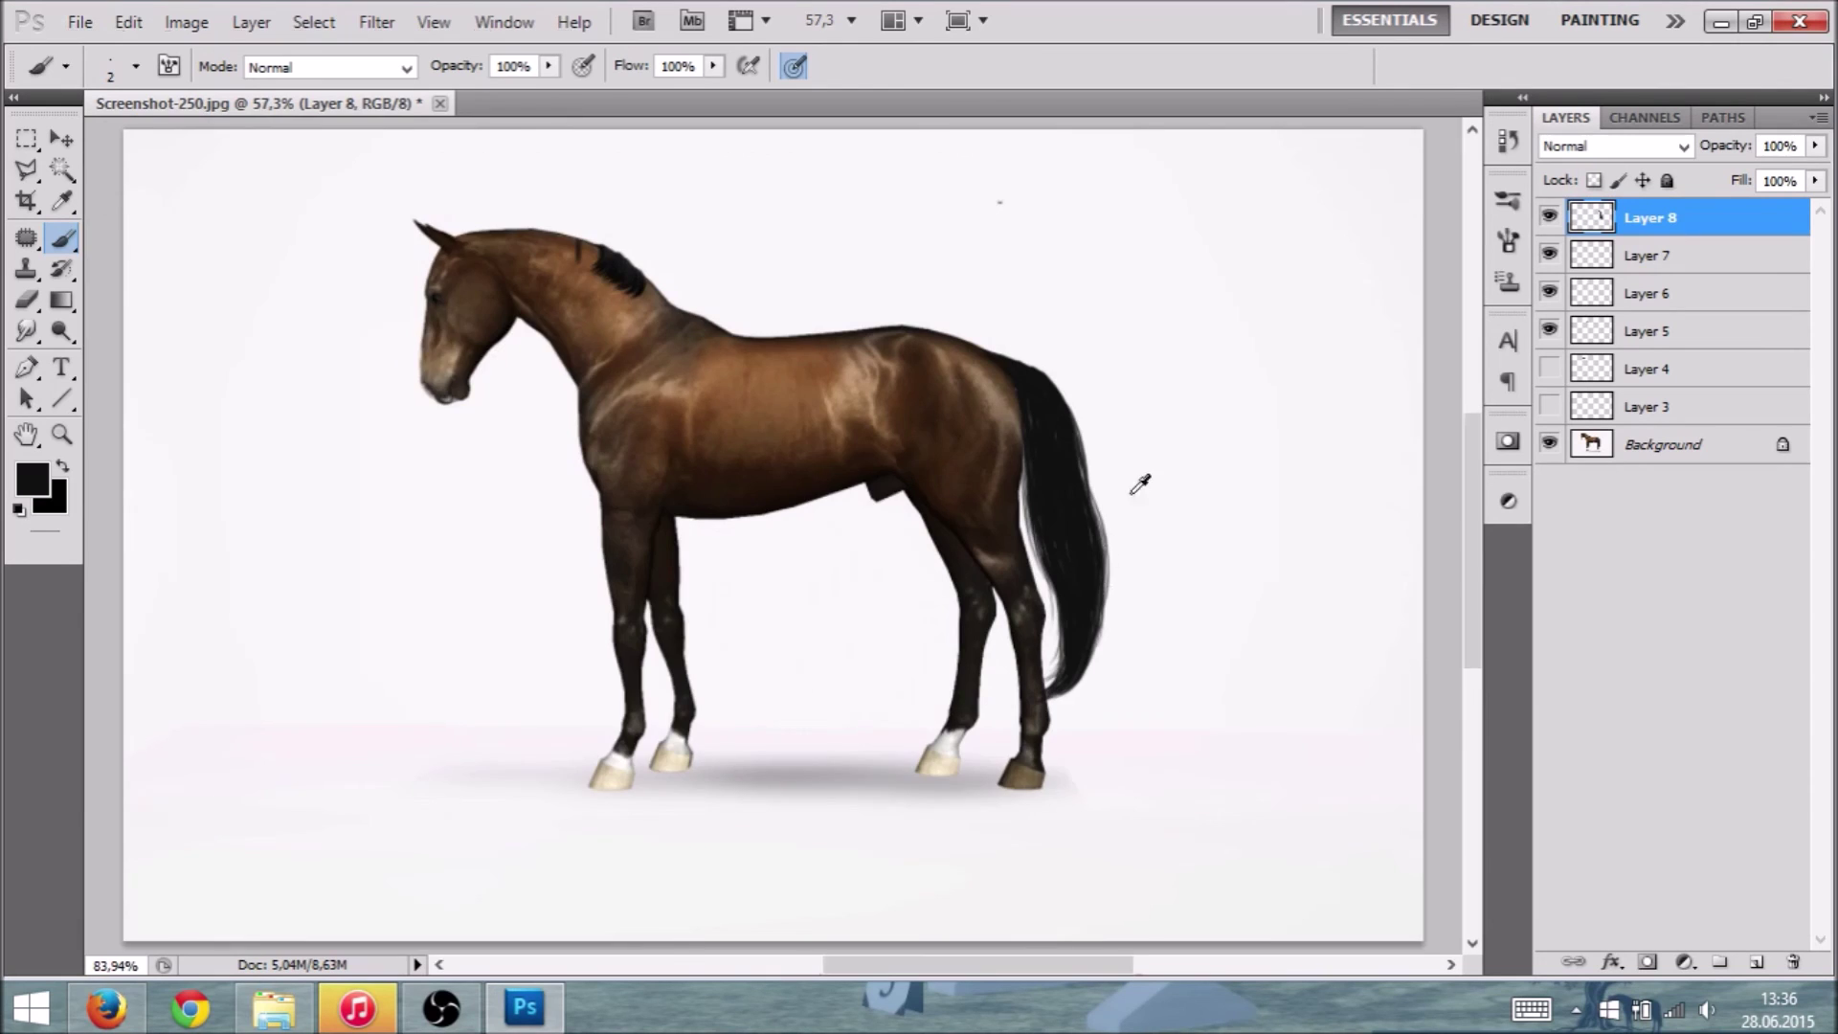
scroll(1152, 438, "up", 5)
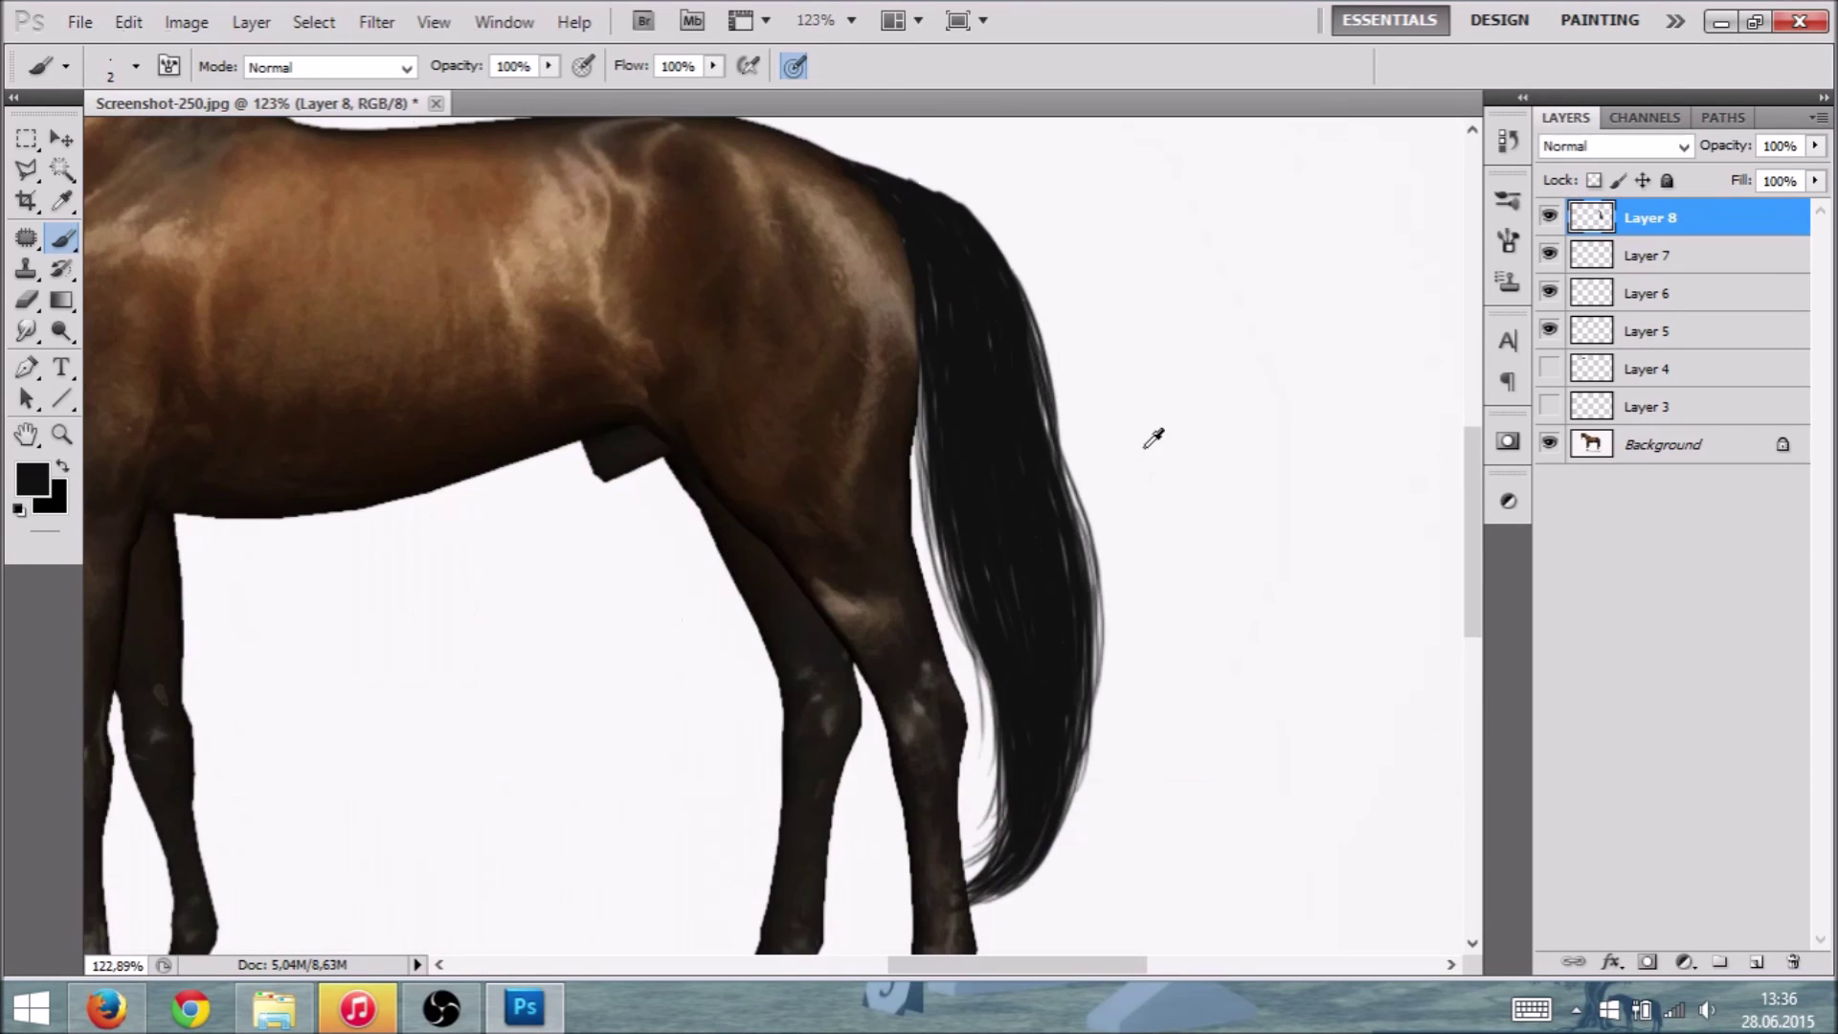
left_click(1756, 961)
left_click(32, 477)
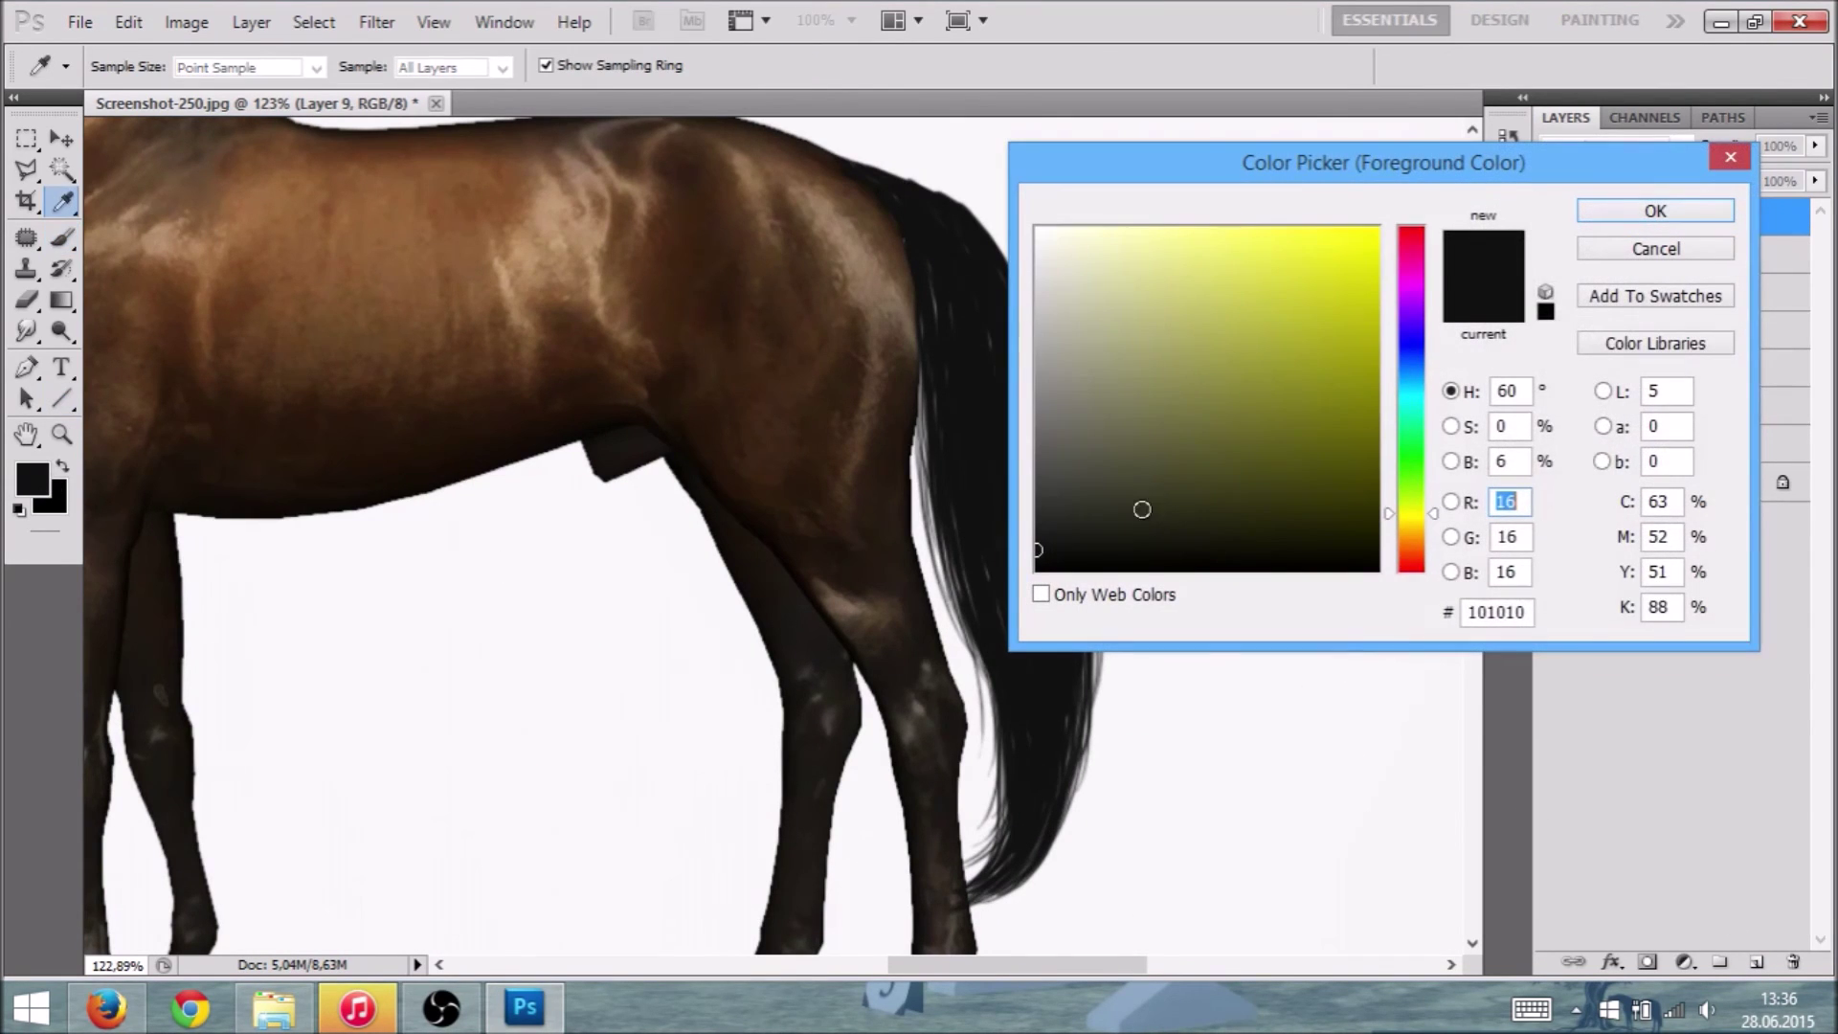
left_click(1596, 215)
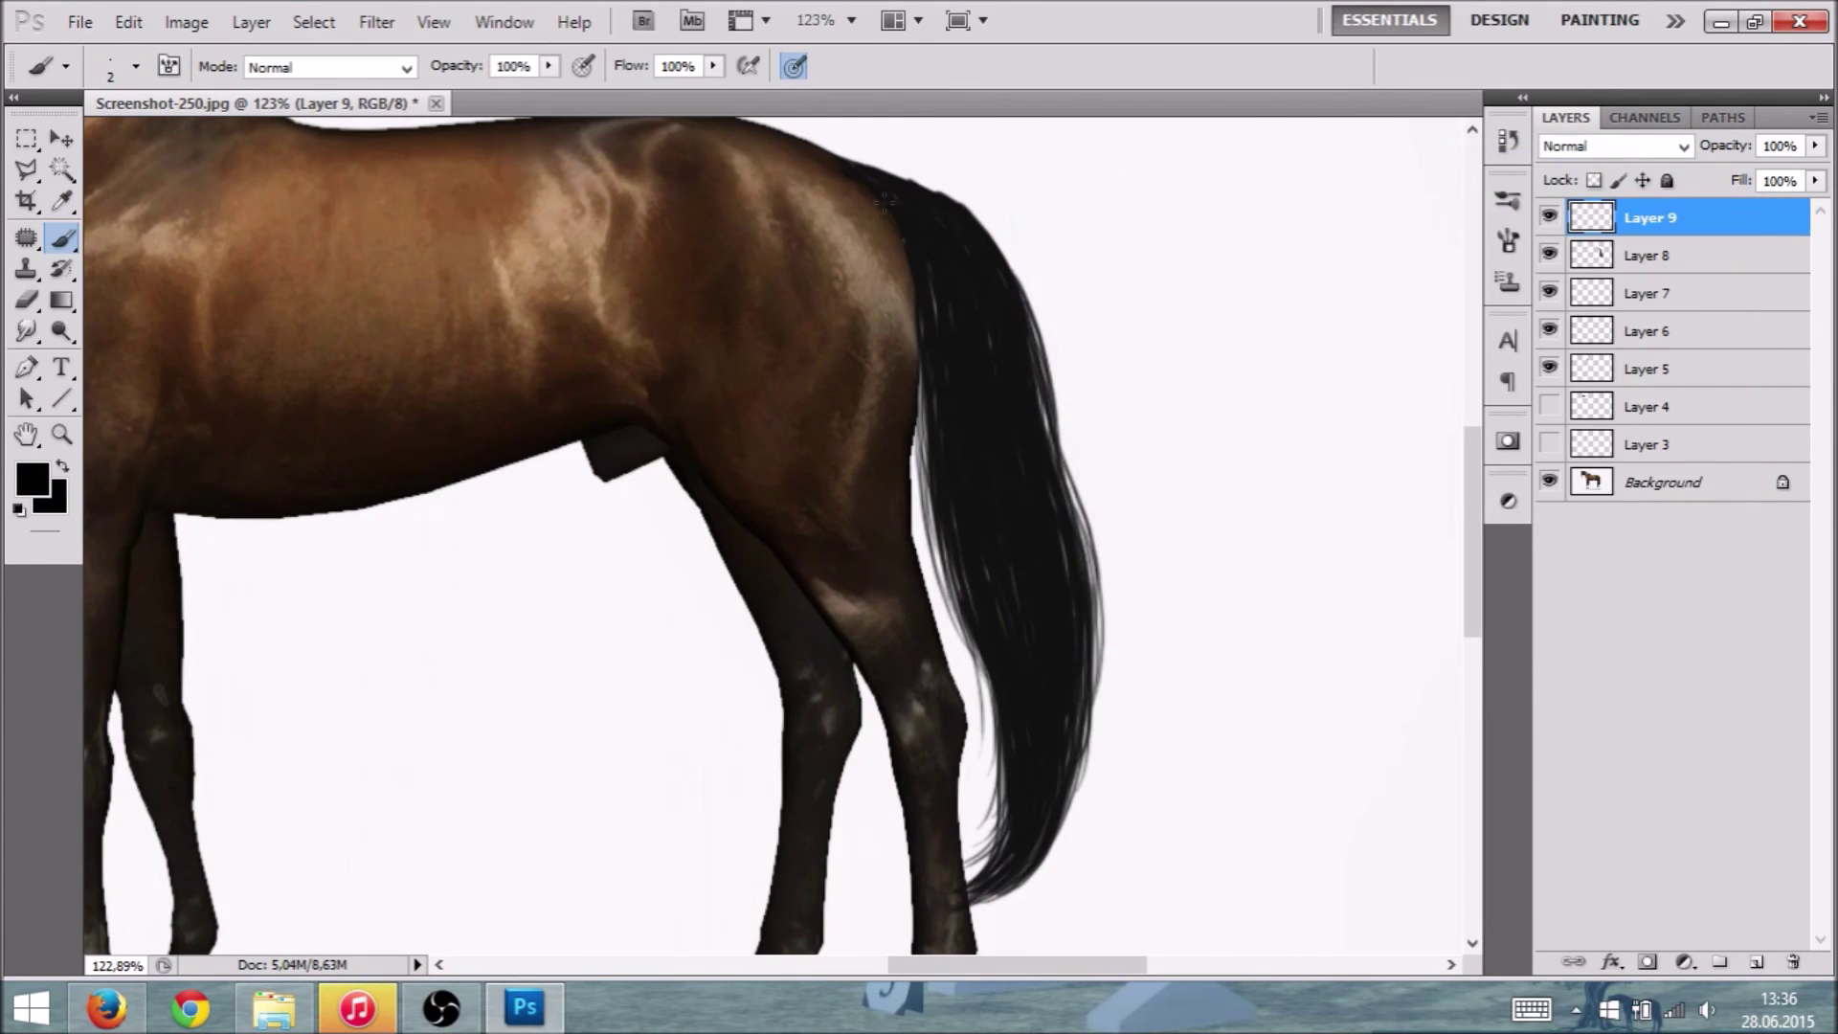
Step: Paint long 2 px pure black strands through the whole tail, from the root and inner side across to the outer edge
left_click_drag(940, 519, 959, 614)
left_click_drag(939, 255, 956, 347)
mouse_move(984, 515)
left_mouse_down()
mouse_move(1043, 708)
mouse_move(1037, 764)
left_mouse_up()
left_click_drag(932, 264, 976, 493)
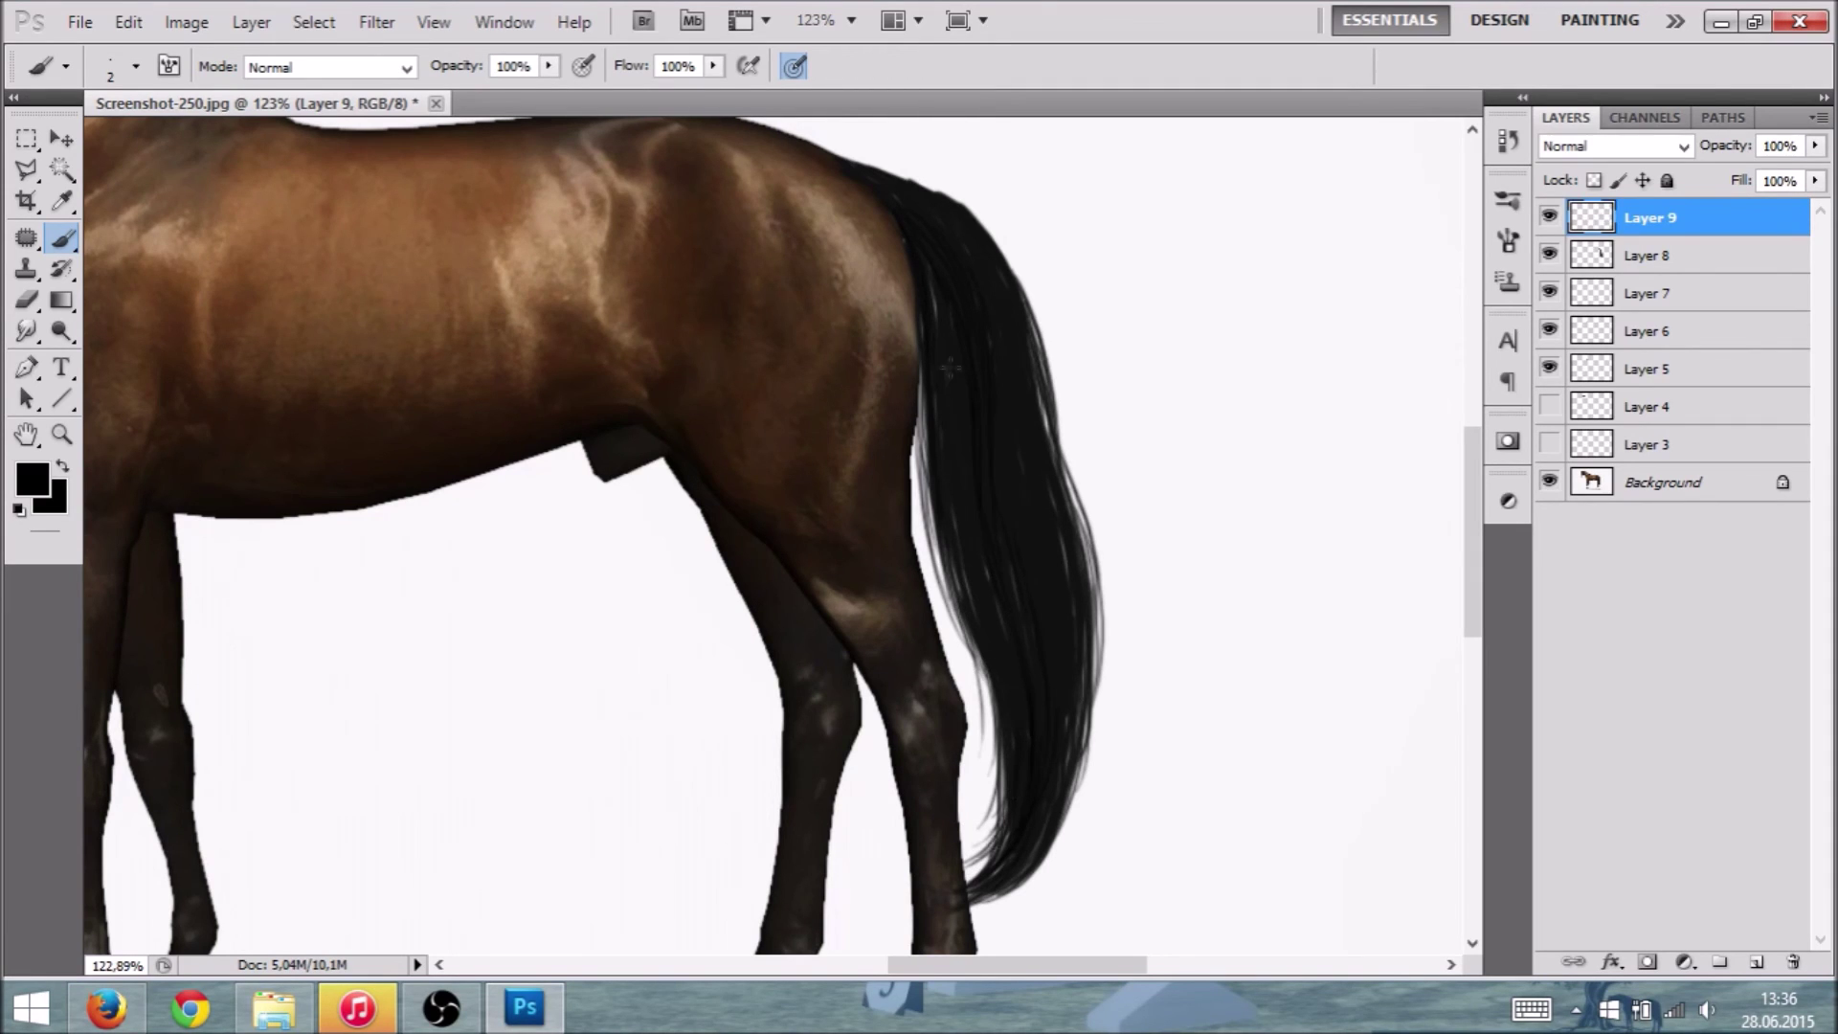
left_click_drag(945, 412, 984, 670)
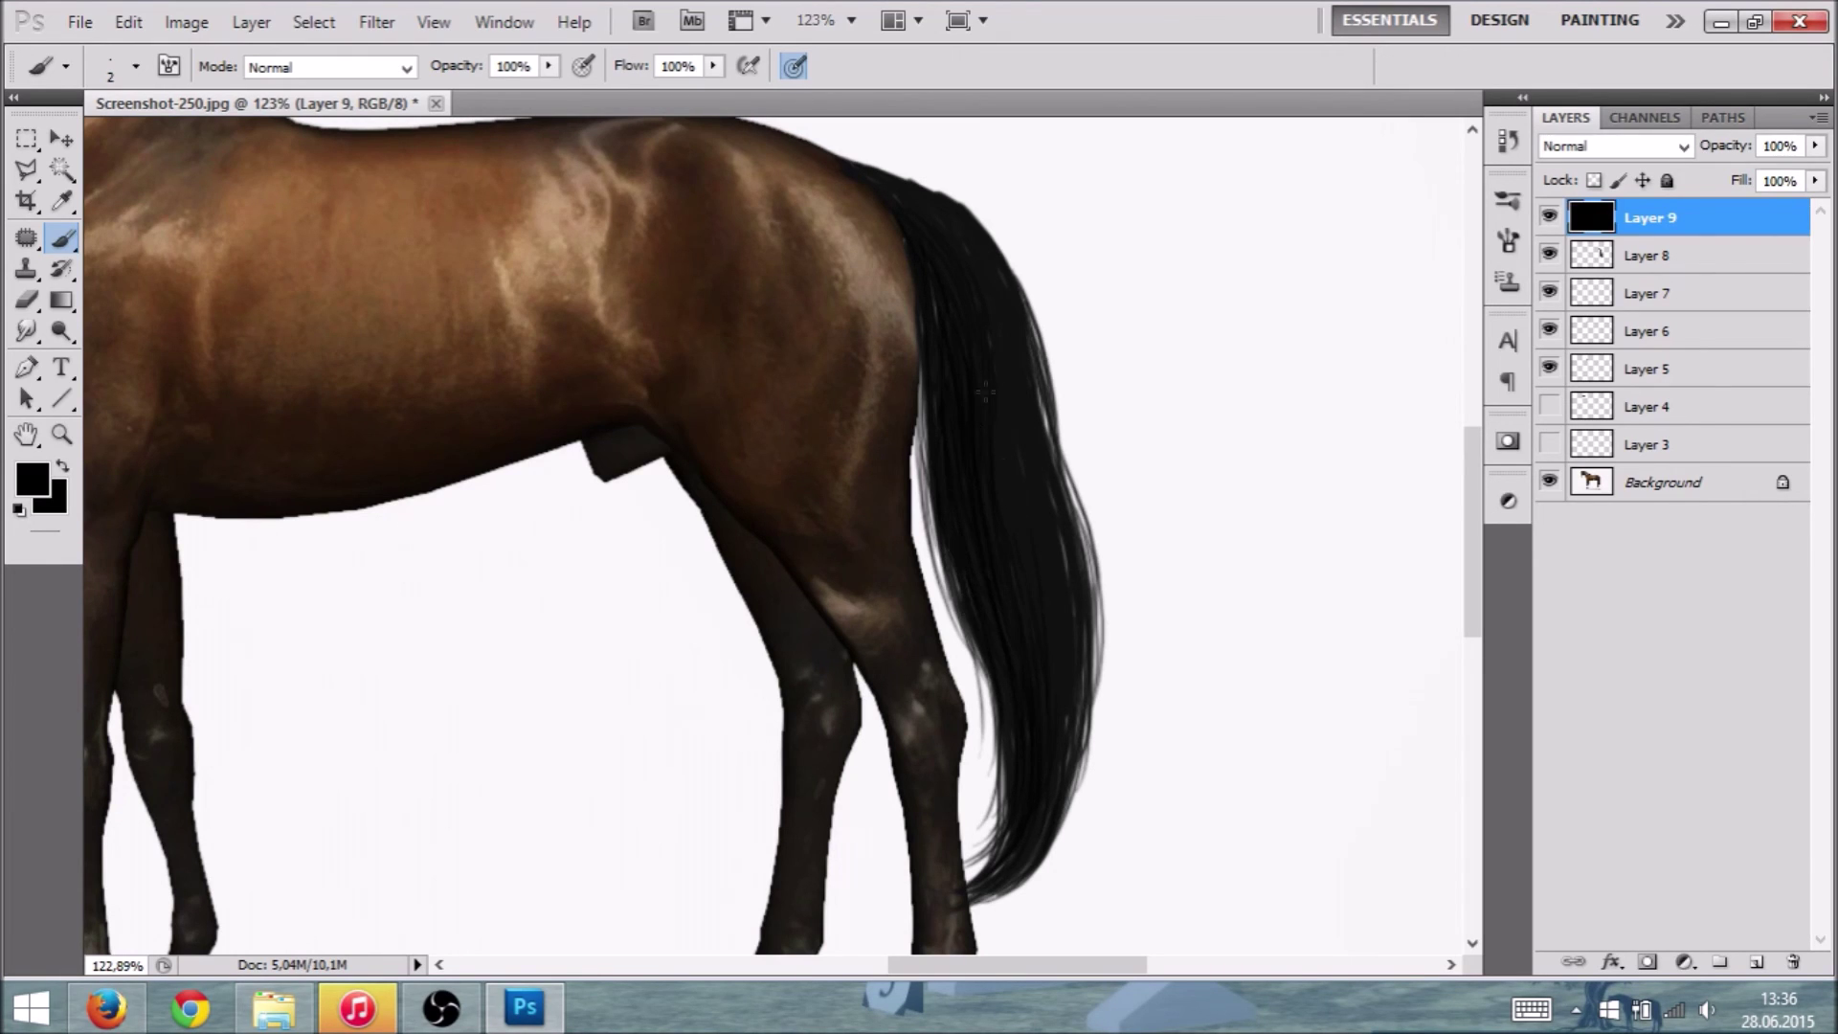
left_click_drag(908, 224, 955, 428)
left_click_drag(912, 496, 984, 673)
mouse_move(983, 271)
left_mouse_down()
mouse_move(1043, 536)
mouse_move(1050, 797)
left_mouse_up()
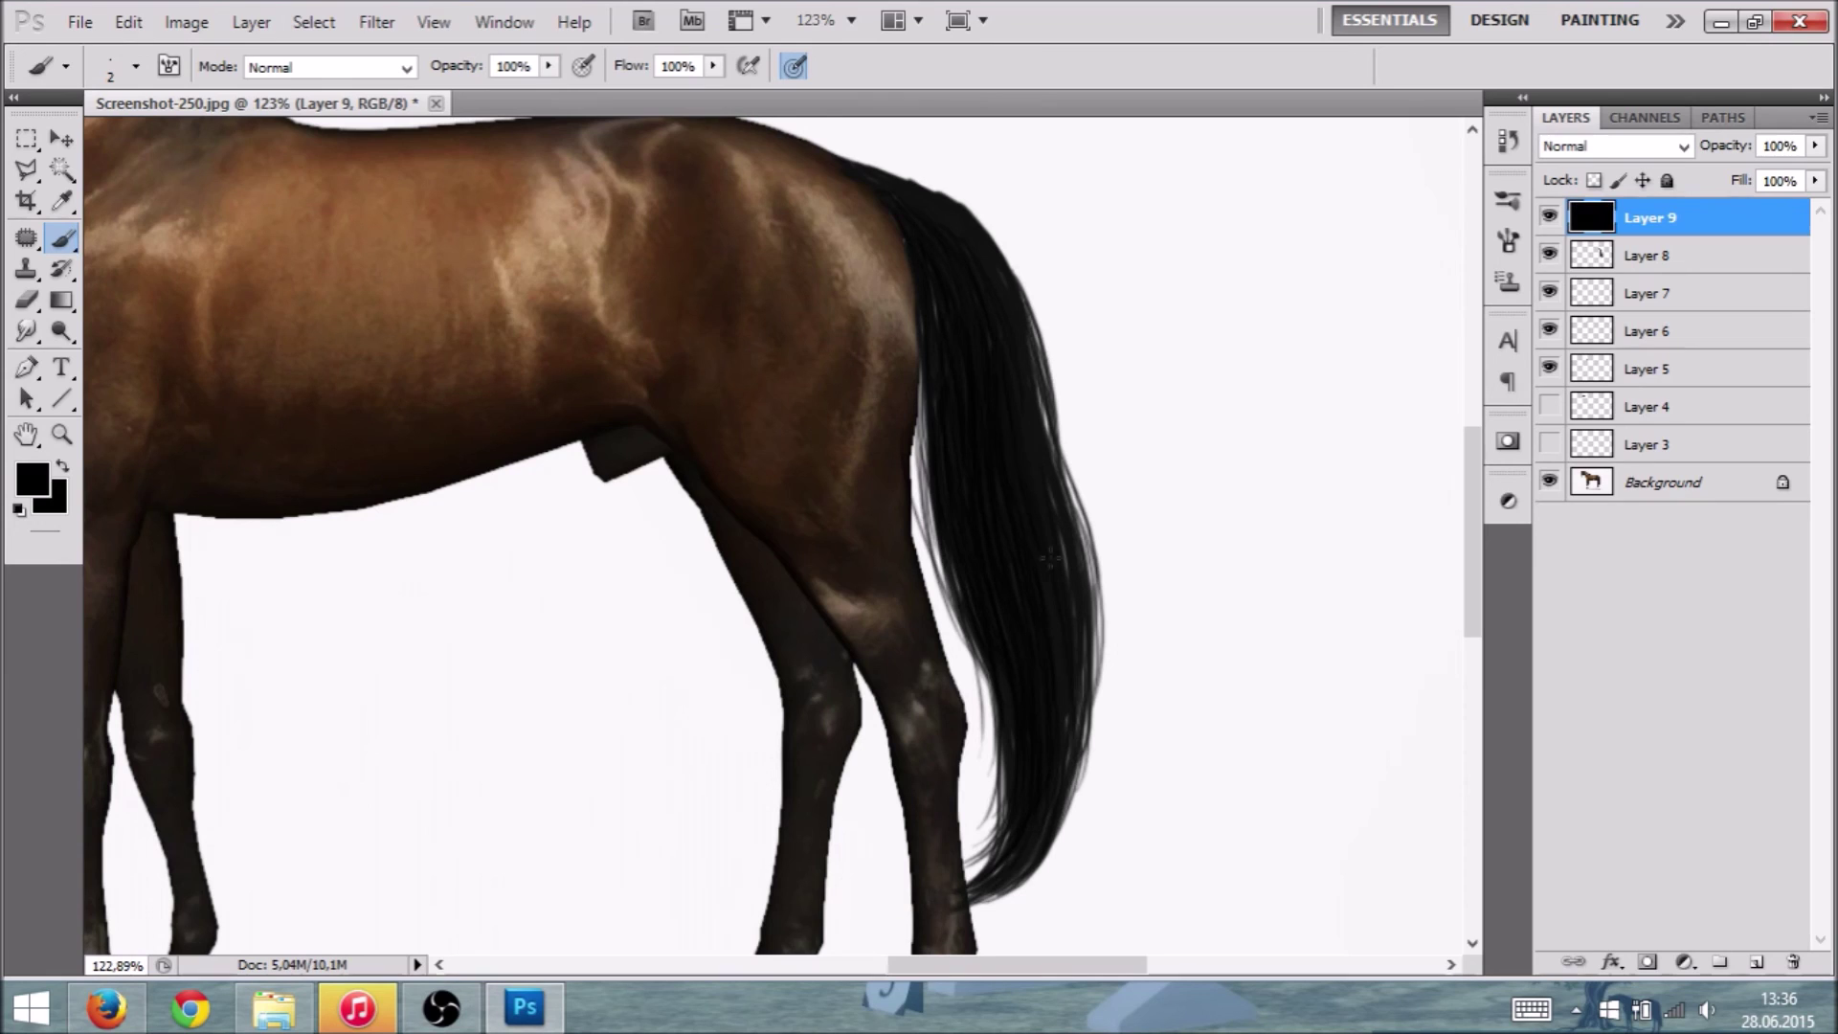
left_click_drag(1047, 436, 1028, 386)
left_click_drag(1059, 534, 1063, 758)
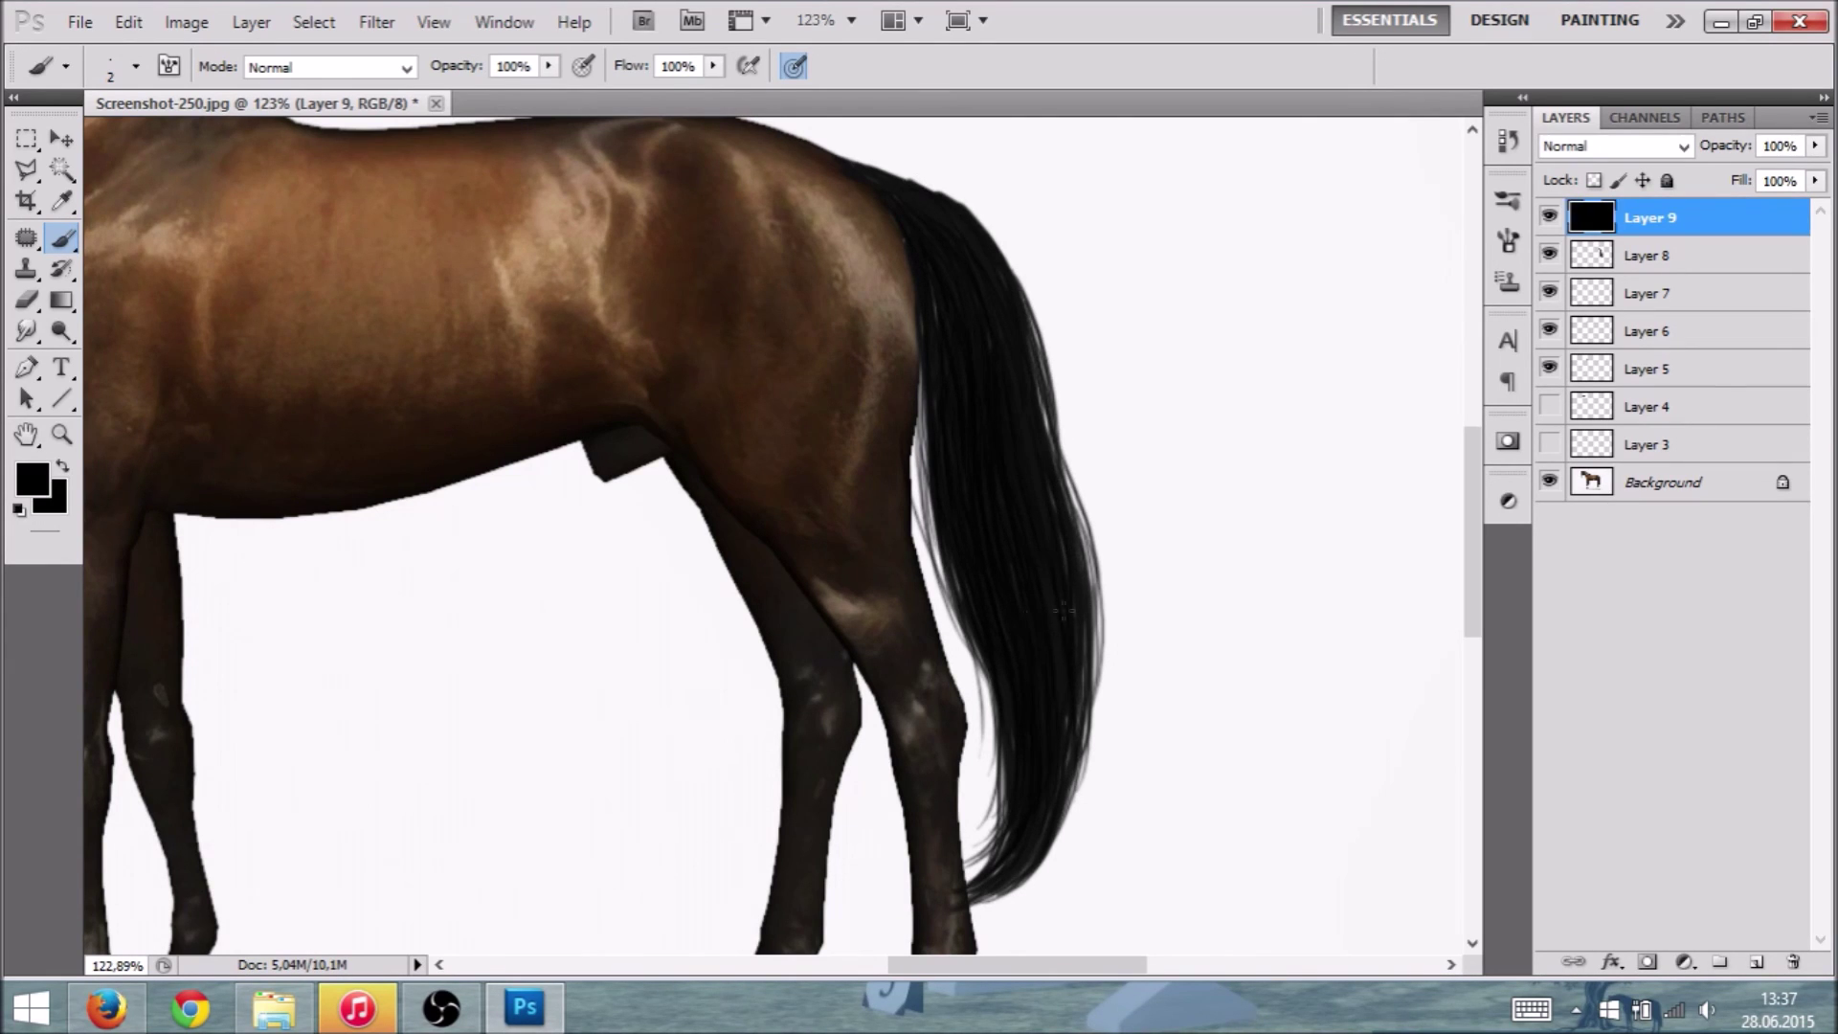
Step: Add a new layer above Layer 9 and set the foreground colour to white ffffff
left_click(1757, 961)
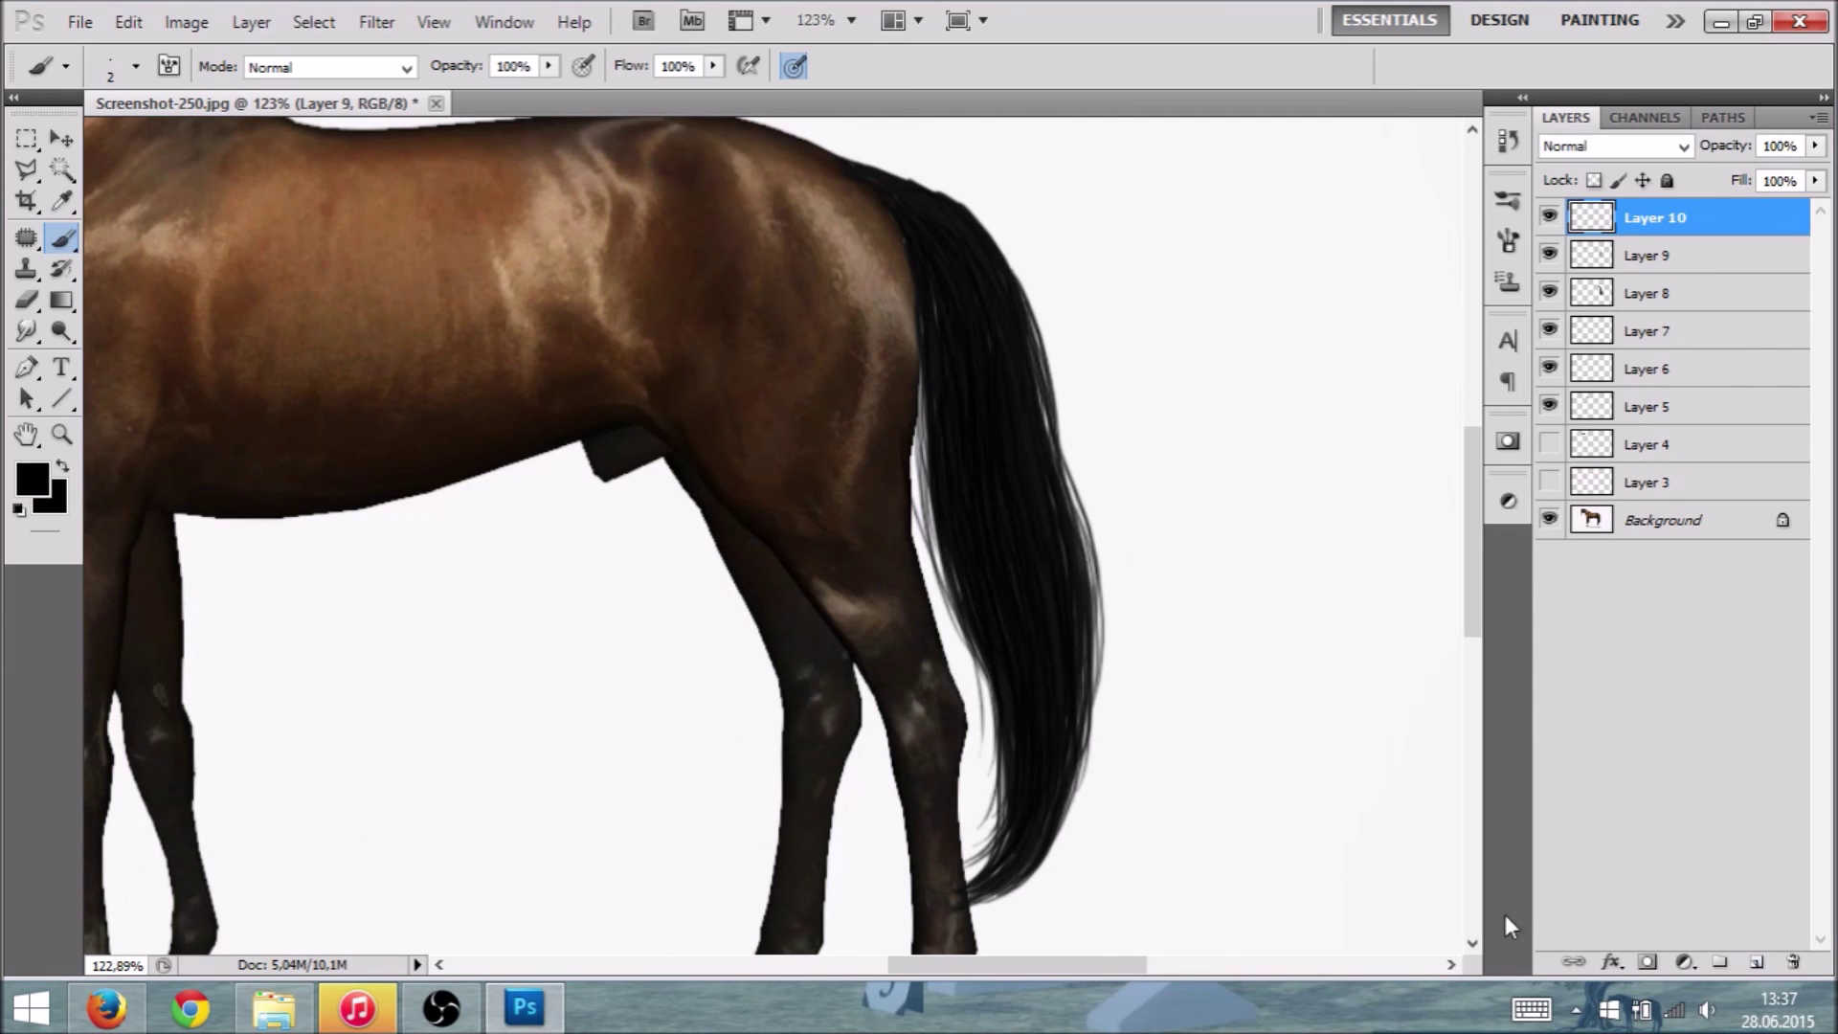
left_click(31, 479)
left_click(1038, 230)
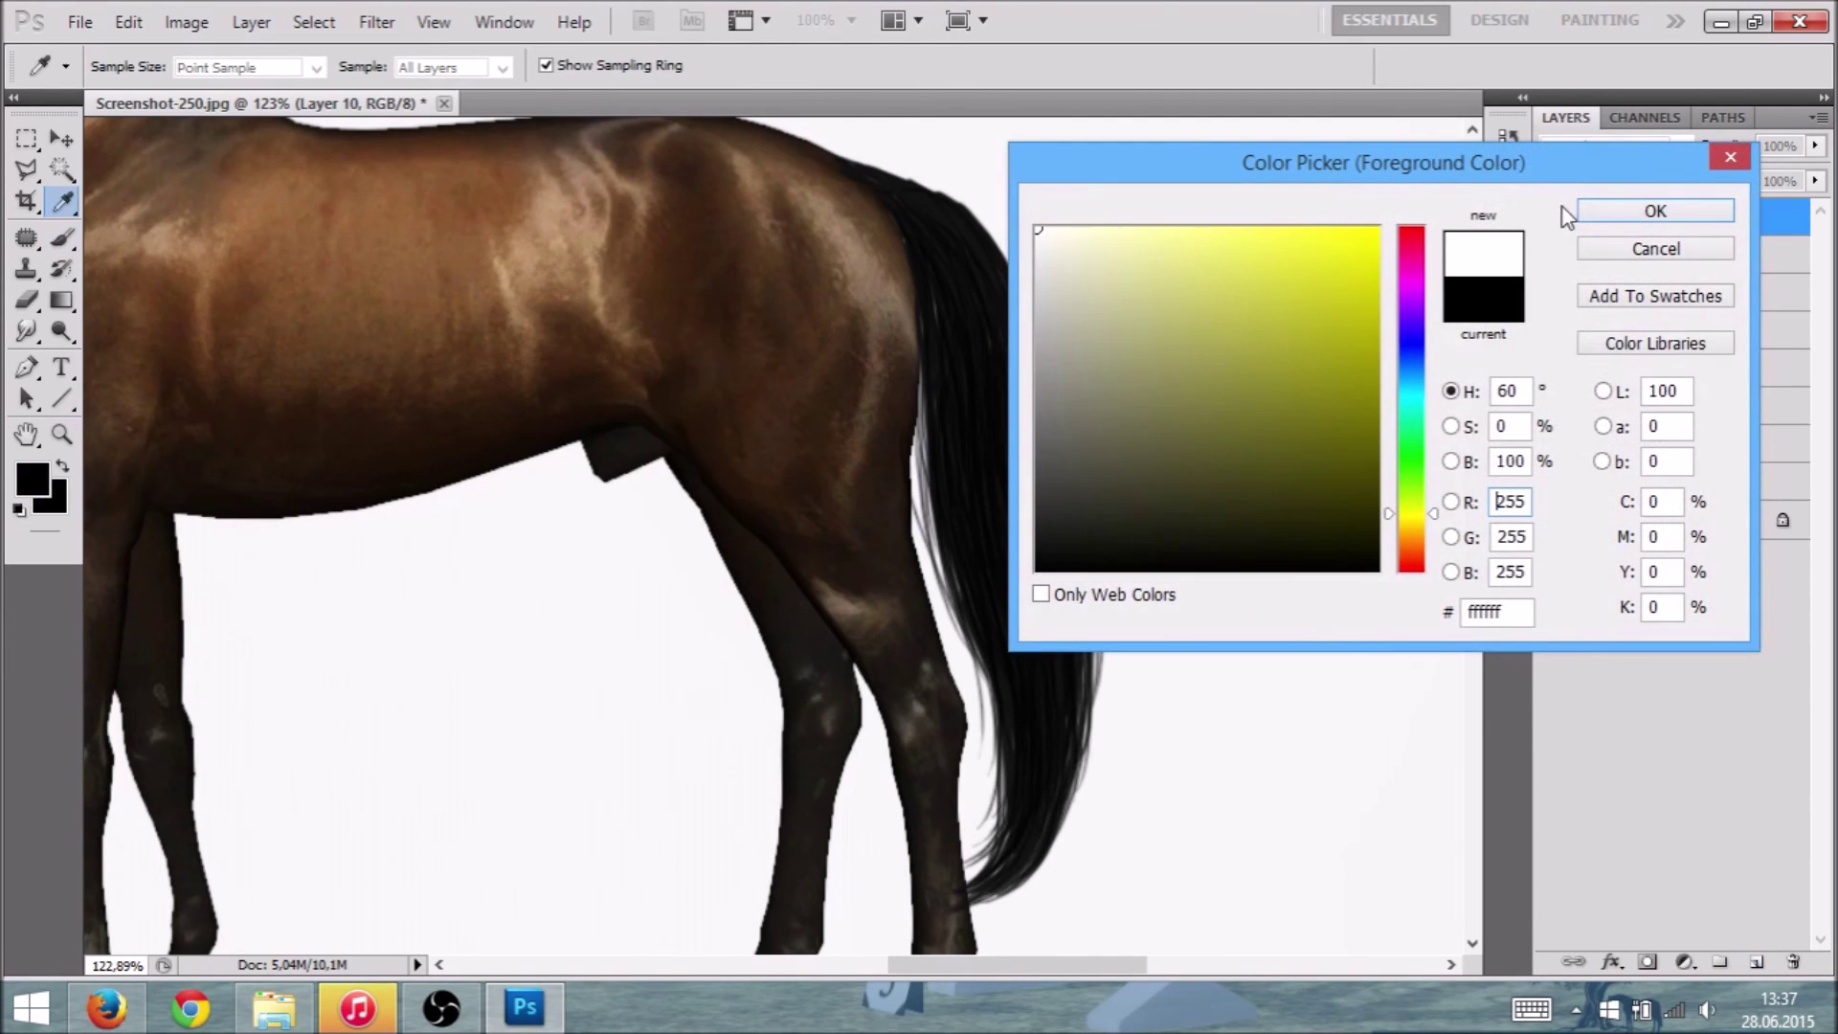
left_click(1617, 211)
Step: Paint 2 px white highlight strands from the tail's root down through its upper half, following the outer curve
key("b")
mouse_move(856, 170)
left_mouse_down()
mouse_move(912, 201)
mouse_move(970, 337)
mouse_move(850, 173)
mouse_move(962, 332)
mouse_move(873, 177)
mouse_move(920, 256)
mouse_move(915, 199)
mouse_move(869, 177)
mouse_move(998, 287)
left_mouse_up()
mouse_move(911, 192)
left_mouse_down()
mouse_move(1014, 299)
mouse_move(988, 363)
left_mouse_up()
mouse_move(919, 227)
left_mouse_down()
mouse_move(965, 396)
mouse_move(960, 342)
mouse_move(923, 247)
mouse_move(962, 435)
mouse_move(954, 249)
mouse_move(913, 226)
mouse_move(1007, 421)
mouse_move(990, 283)
mouse_move(932, 226)
mouse_move(1029, 406)
left_mouse_up()
left_click_drag(1013, 304, 1072, 563)
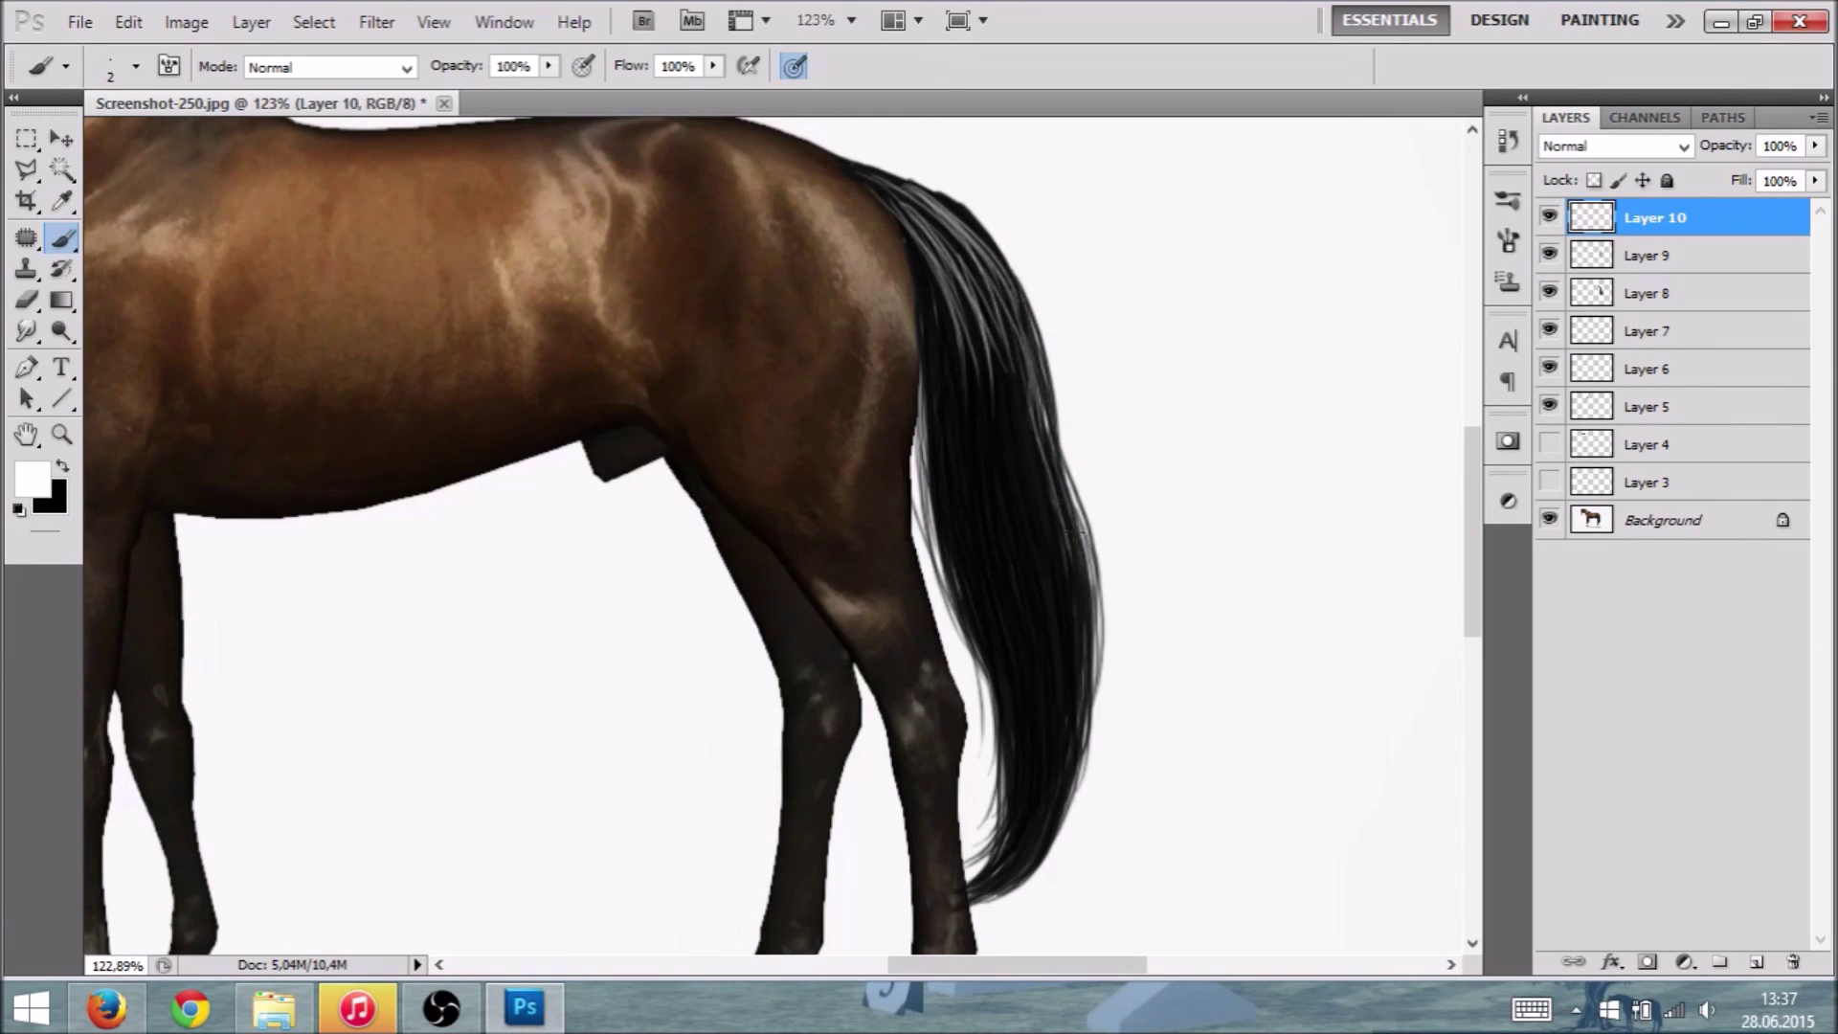
left_click_drag(995, 326, 1026, 454)
left_click_drag(1000, 292, 1051, 505)
left_click_drag(1027, 391, 1072, 608)
Step: Add white strands down the tail's outer edge and inner side, curving the lowest ones into the tip
left_click_drag(1064, 489, 1080, 735)
left_click_drag(1067, 660, 1017, 823)
mouse_move(944, 292)
left_mouse_down()
mouse_move(976, 409)
mouse_move(957, 389)
mouse_move(960, 435)
left_mouse_up()
left_click_drag(935, 278, 974, 565)
left_click_drag(962, 480, 1010, 647)
mouse_move(981, 331)
left_mouse_down()
mouse_move(998, 461)
mouse_move(961, 594)
mouse_move(981, 450)
mouse_move(998, 559)
left_mouse_up()
left_click_drag(975, 467, 1029, 804)
mouse_move(996, 679)
left_mouse_down()
mouse_move(1022, 847)
mouse_move(1005, 857)
left_mouse_up()
left_click_drag(1044, 756, 968, 885)
left_click_drag(1053, 739, 981, 885)
Step: Fill the middle and lower tail with long, overlapping white strands running towards the tip
left_click_drag(968, 326, 1009, 608)
left_click_drag(981, 442, 1034, 659)
left_click_drag(1019, 546, 1048, 742)
left_click_drag(1048, 584, 1032, 828)
left_click_drag(1035, 591, 1010, 831)
left_click_drag(1027, 706, 1031, 818)
left_click_drag(978, 320, 1009, 541)
left_click_drag(984, 361, 1037, 617)
left_click_drag(1016, 502, 1051, 690)
left_click_drag(1043, 522, 1063, 790)
left_click_drag(1051, 605, 1032, 850)
Step: Thicken the highlights with more fine white strands through the centre and outer side of the tail's upper and middle sections
left_click_drag(984, 327, 1018, 486)
left_click_drag(989, 346, 1043, 586)
left_click_drag(1022, 408, 1059, 637)
left_click_drag(1017, 415, 1066, 646)
left_click_drag(1035, 436, 1067, 635)
left_click_drag(1052, 563, 1069, 766)
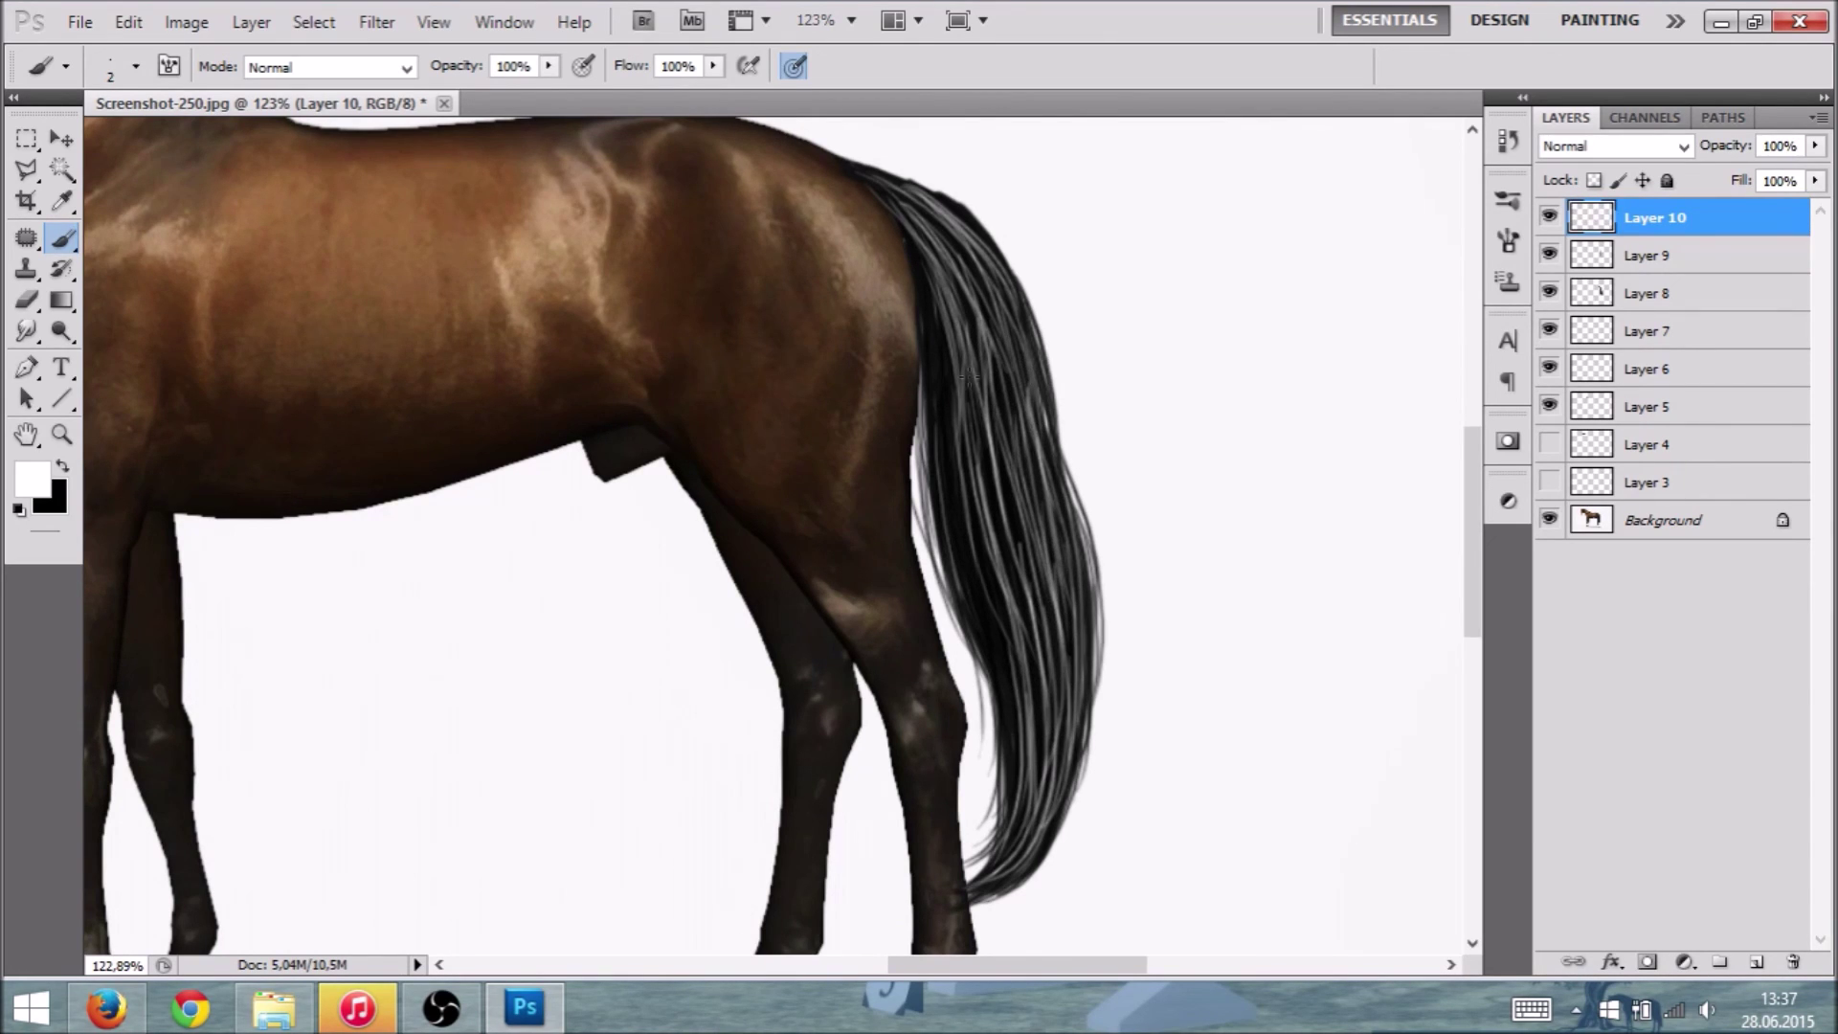
left_click_drag(966, 405, 1021, 640)
left_click_drag(990, 465, 1046, 674)
left_click_drag(987, 424, 1043, 665)
left_click_drag(995, 392, 1045, 637)
left_click_drag(994, 393, 1058, 685)
left_click_drag(951, 391, 983, 606)
mouse_move(961, 378)
left_mouse_down()
mouse_move(1022, 841)
mouse_move(1040, 539)
left_mouse_up()
left_click_drag(1023, 433, 1039, 503)
scroll(1094, 655, "down", 3)
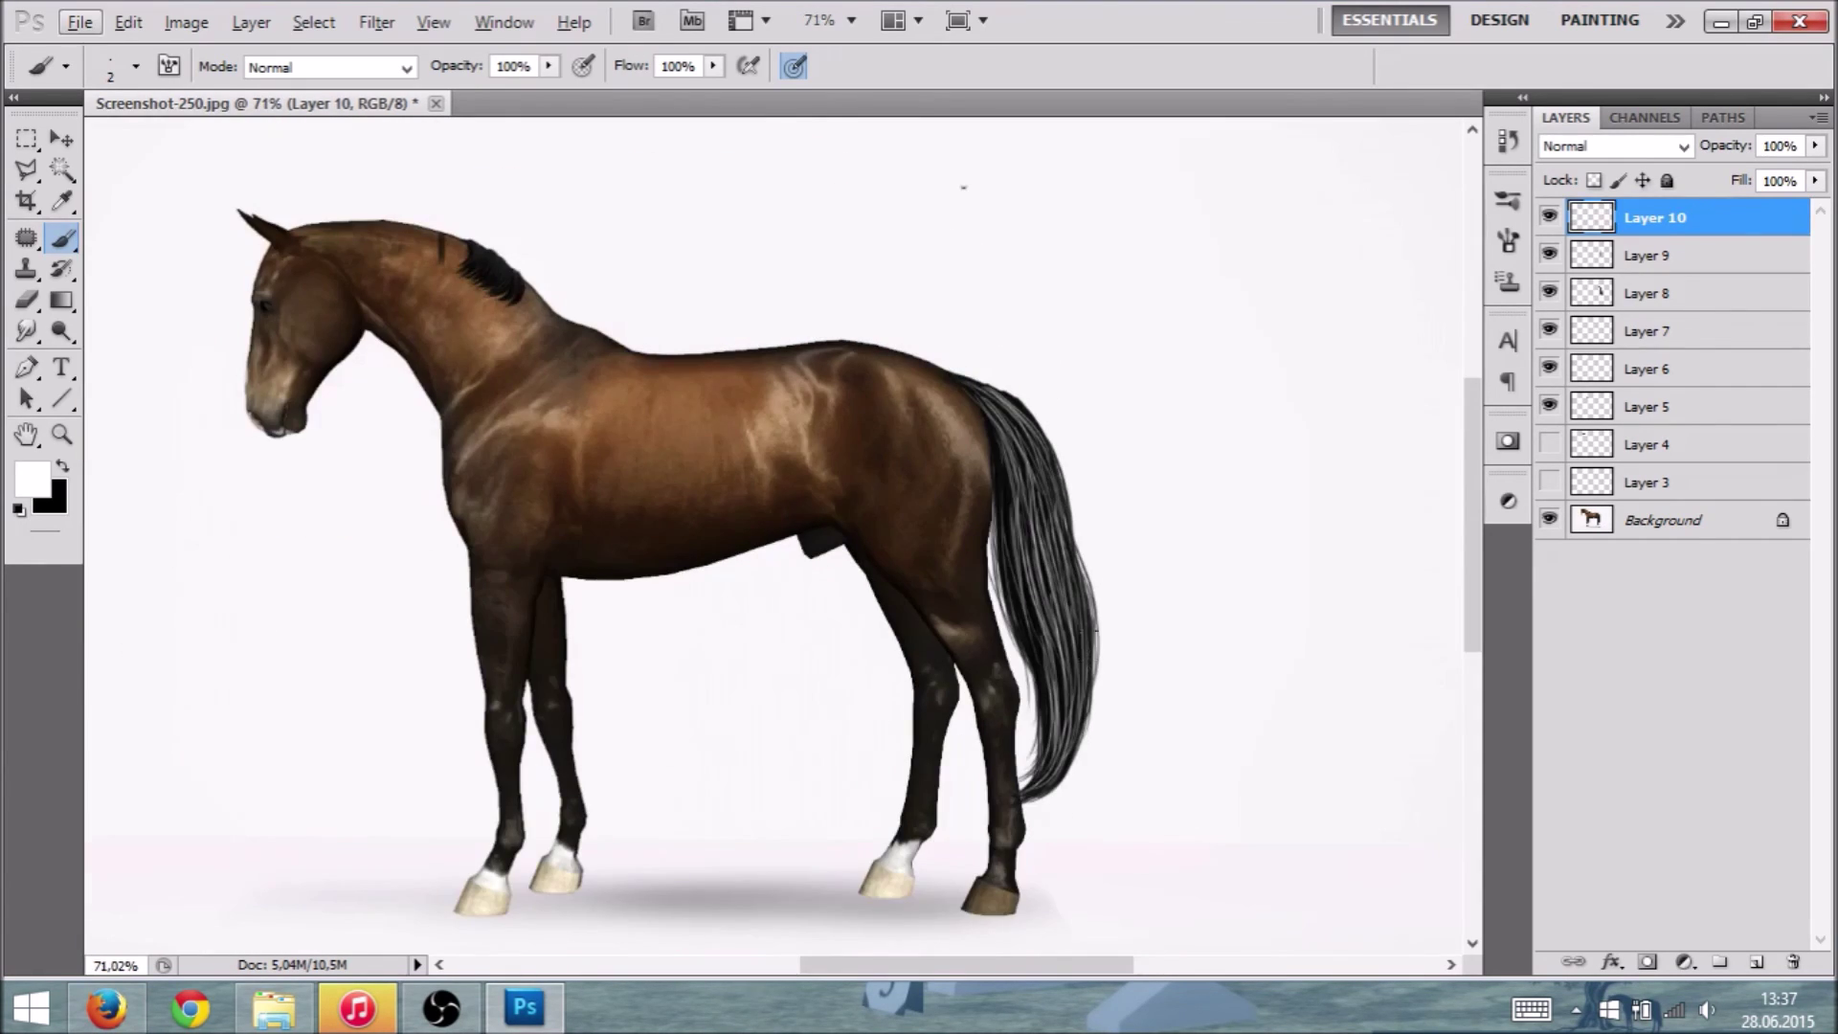
scroll(1094, 650, "up", 3)
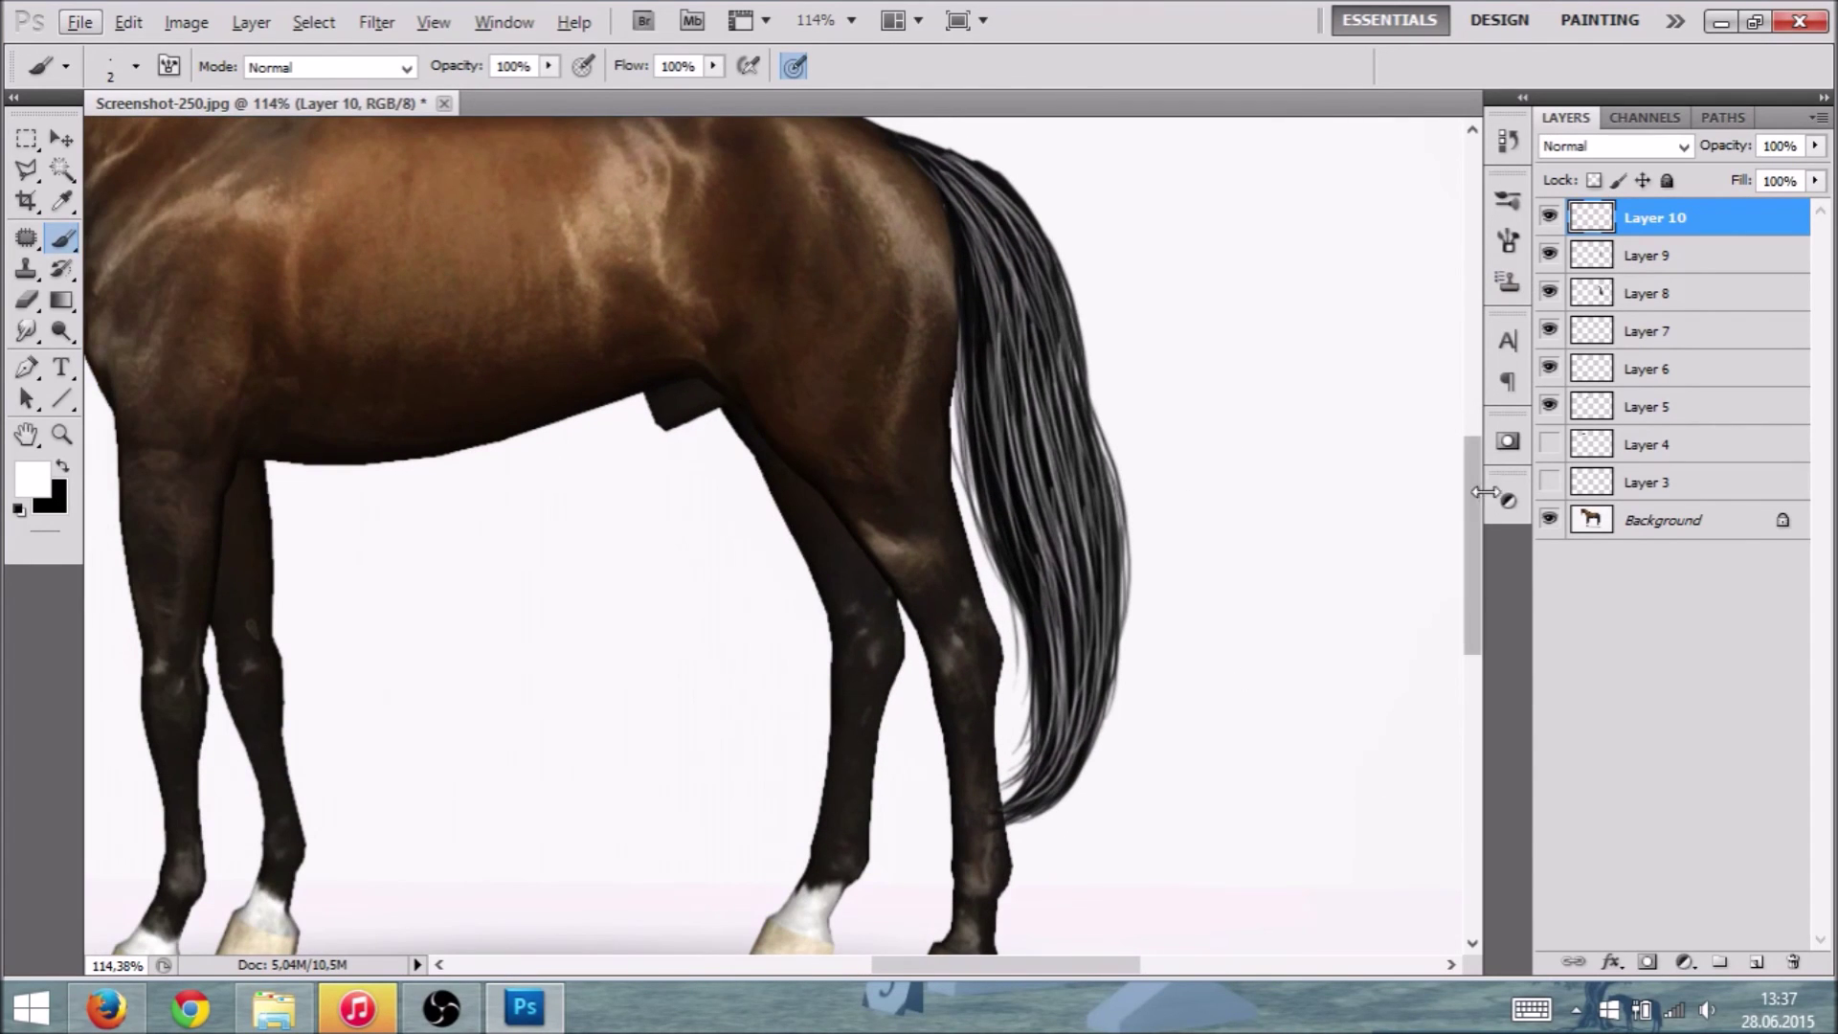
Step: Reduce the opacity of Layer 10 to 23% to soften the tail's white highlights
left_click(1814, 146)
left_click_drag(1809, 173, 1702, 176)
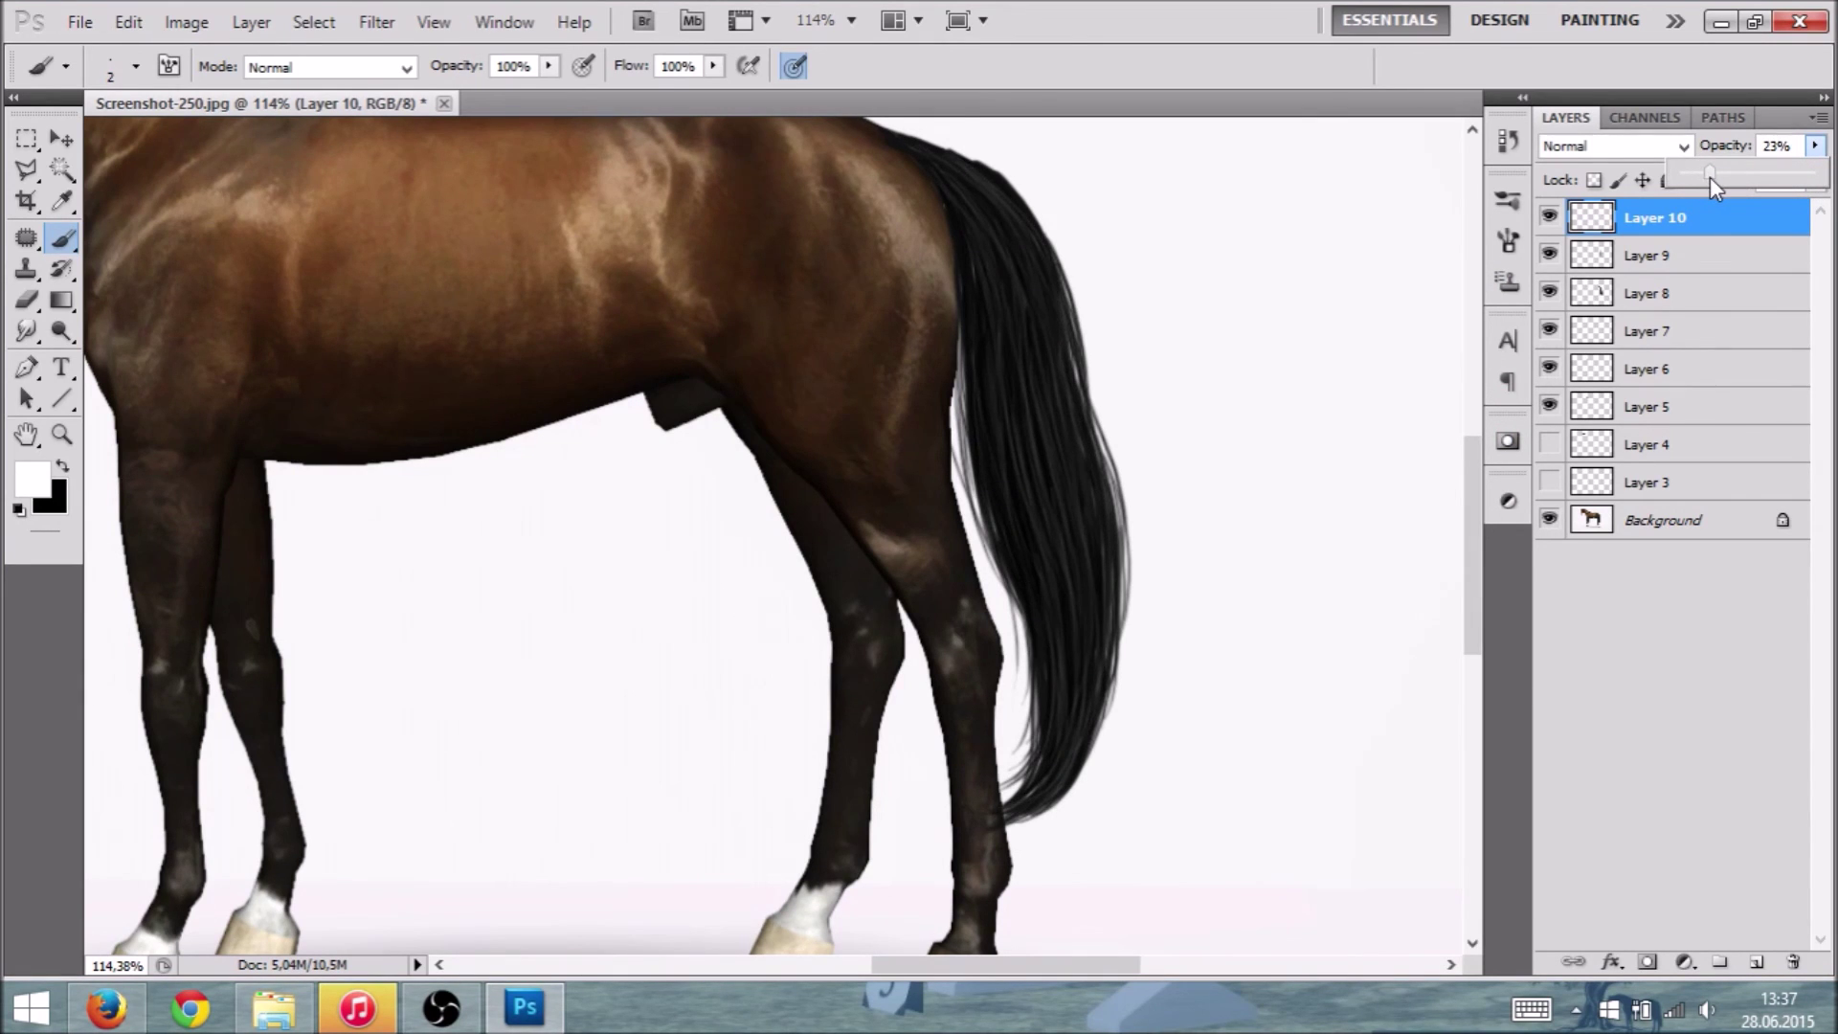
scroll(1172, 287, "down", 5)
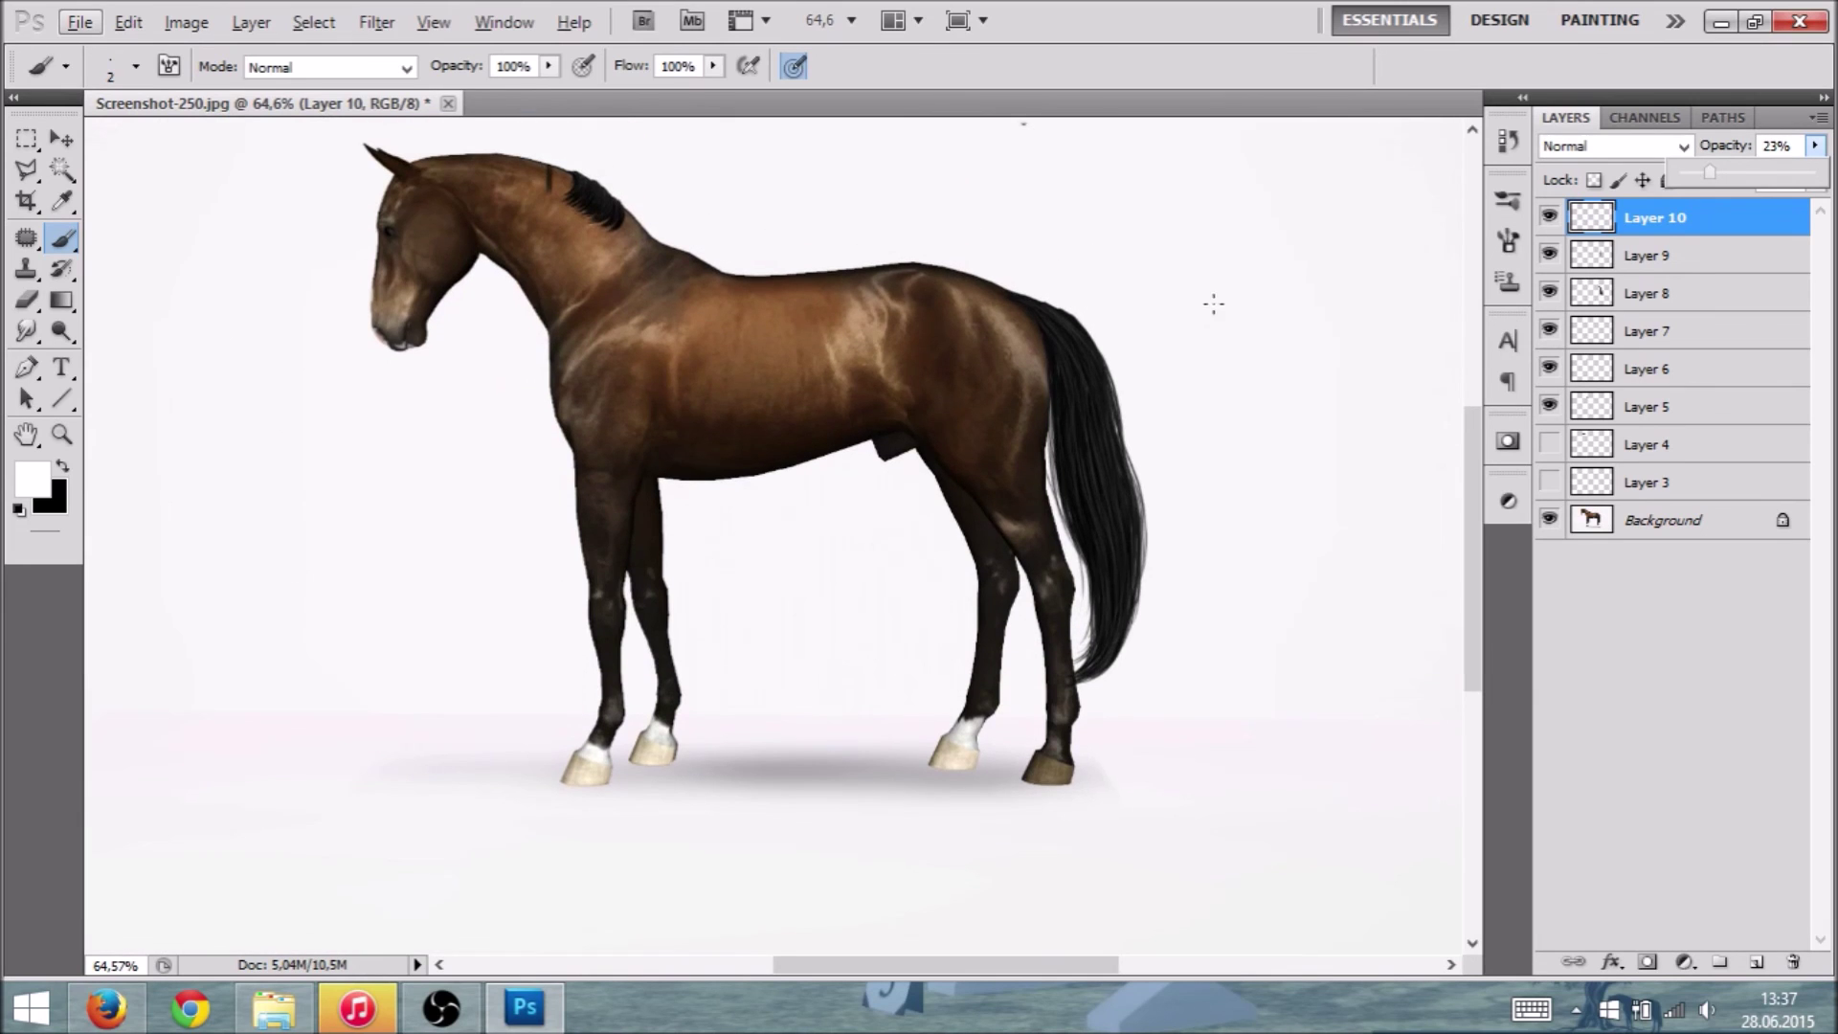
scroll(1259, 338, "up", 3)
scroll(1270, 346, "down", 2)
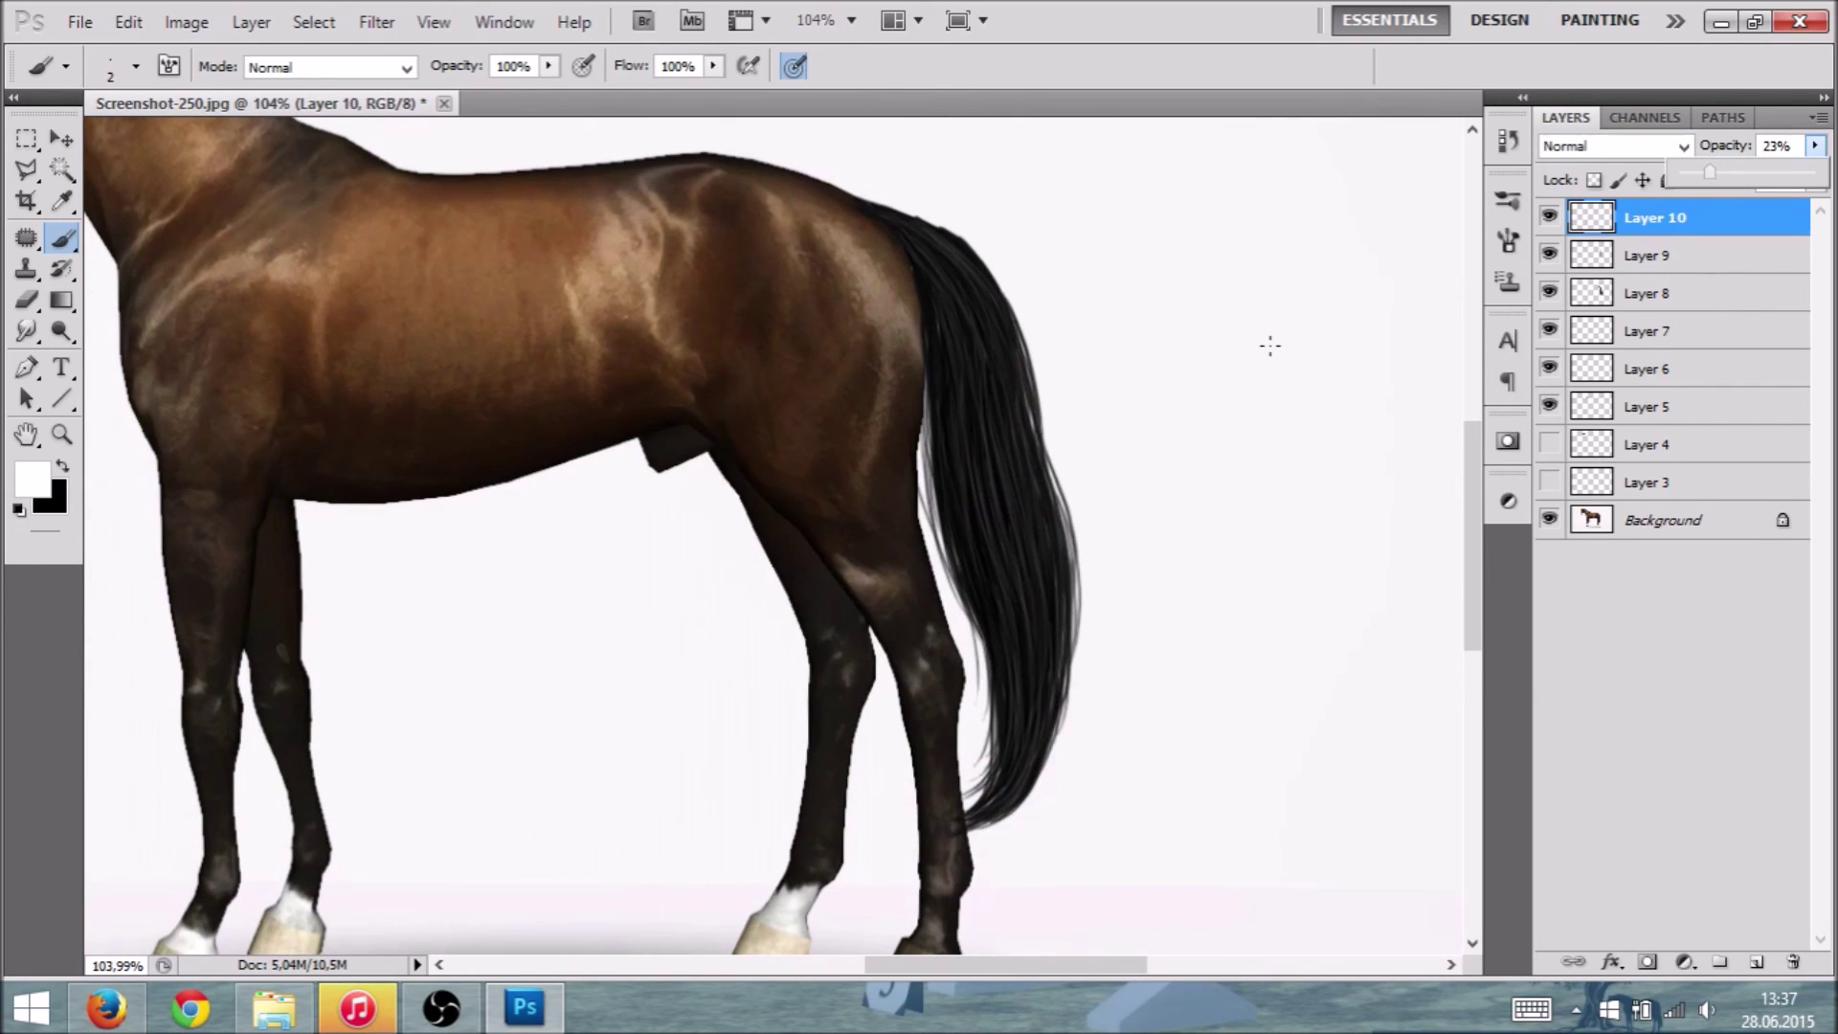
scroll(1219, 357, "down", 3)
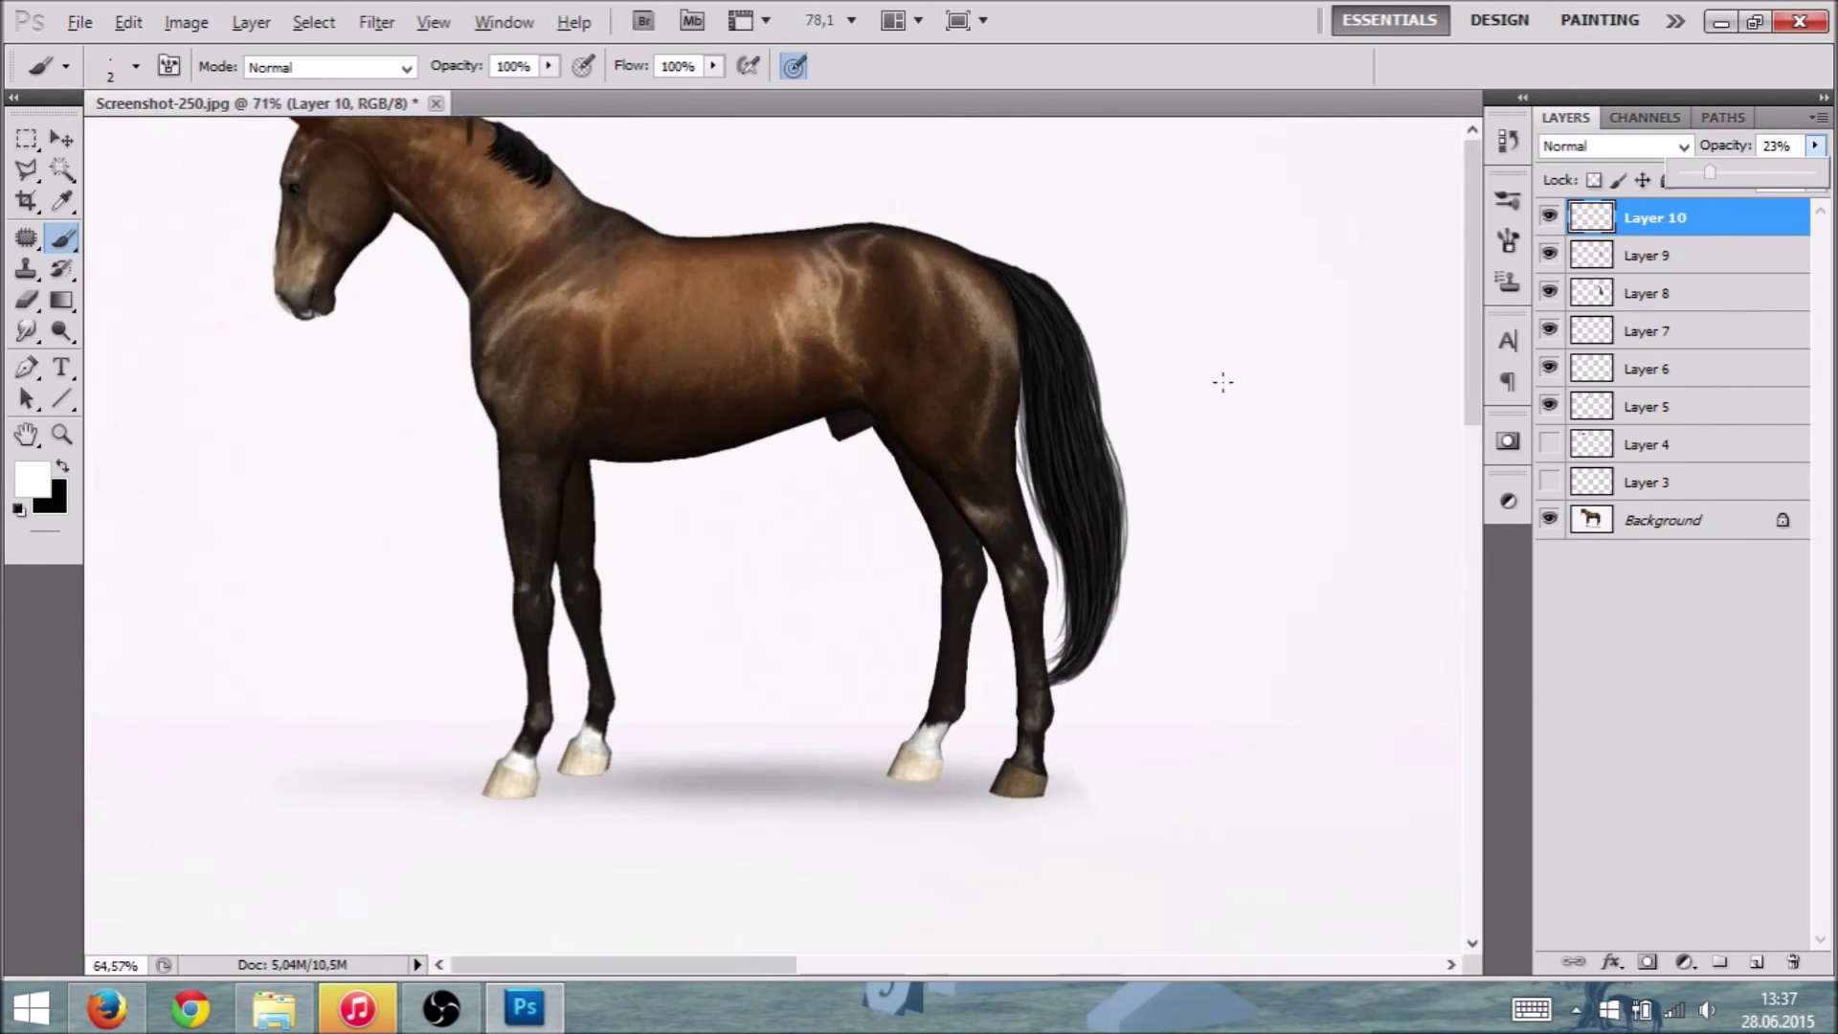
scroll(1137, 573, "up", 2)
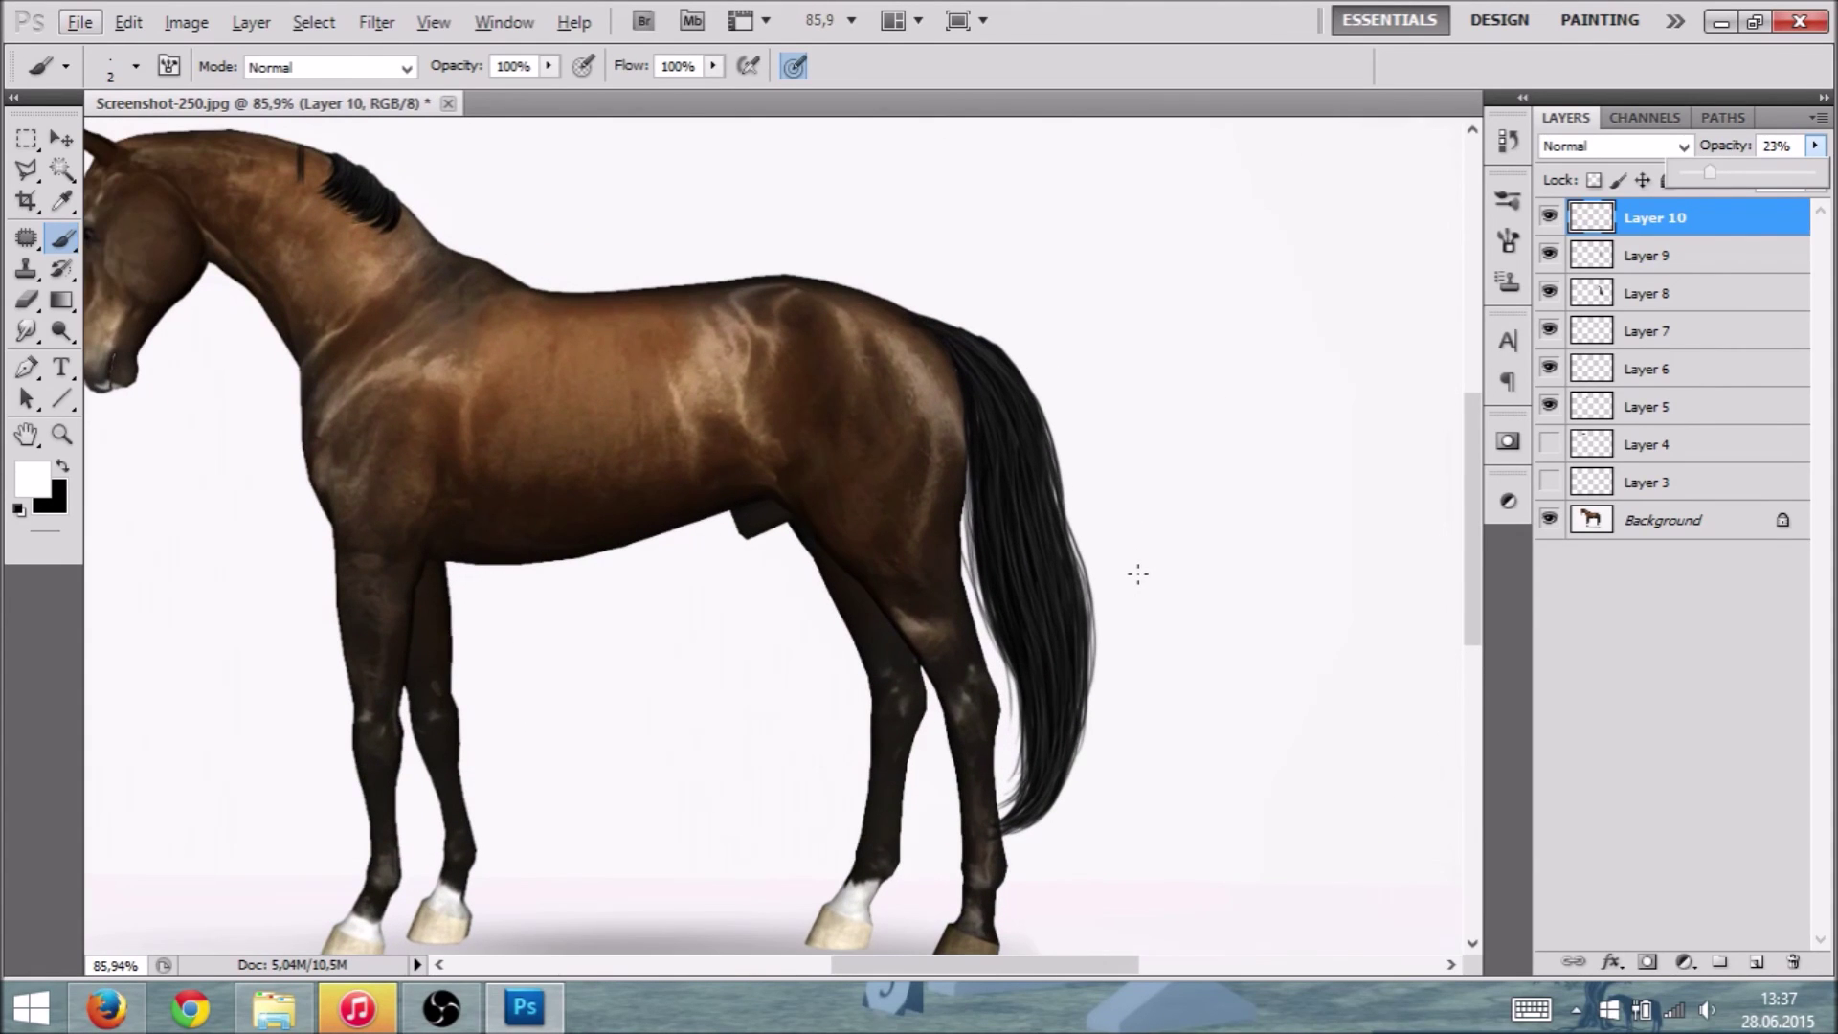
left_click(964, 432)
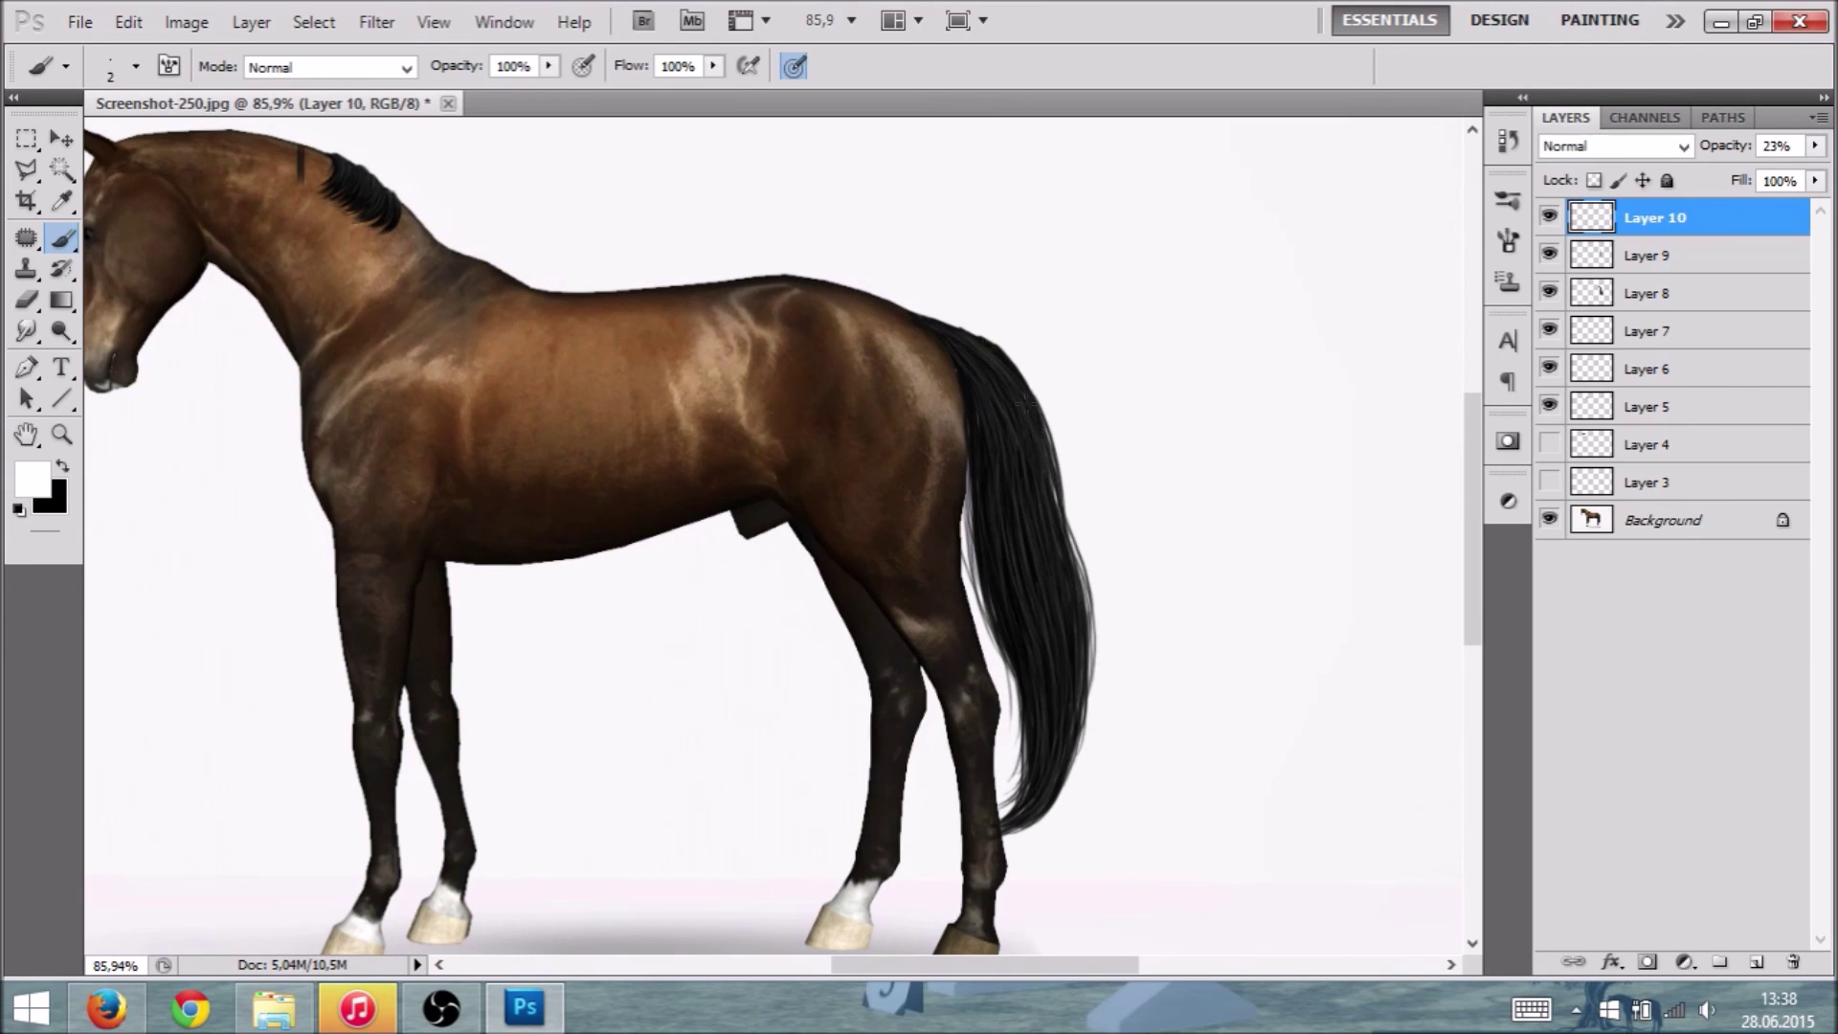
mouse_move(1040, 442)
left_mouse_down()
mouse_move(1041, 488)
mouse_move(1017, 483)
left_mouse_up()
left_click_drag(981, 421, 984, 475)
left_click_drag(1001, 545, 1046, 660)
left_click(966, 572)
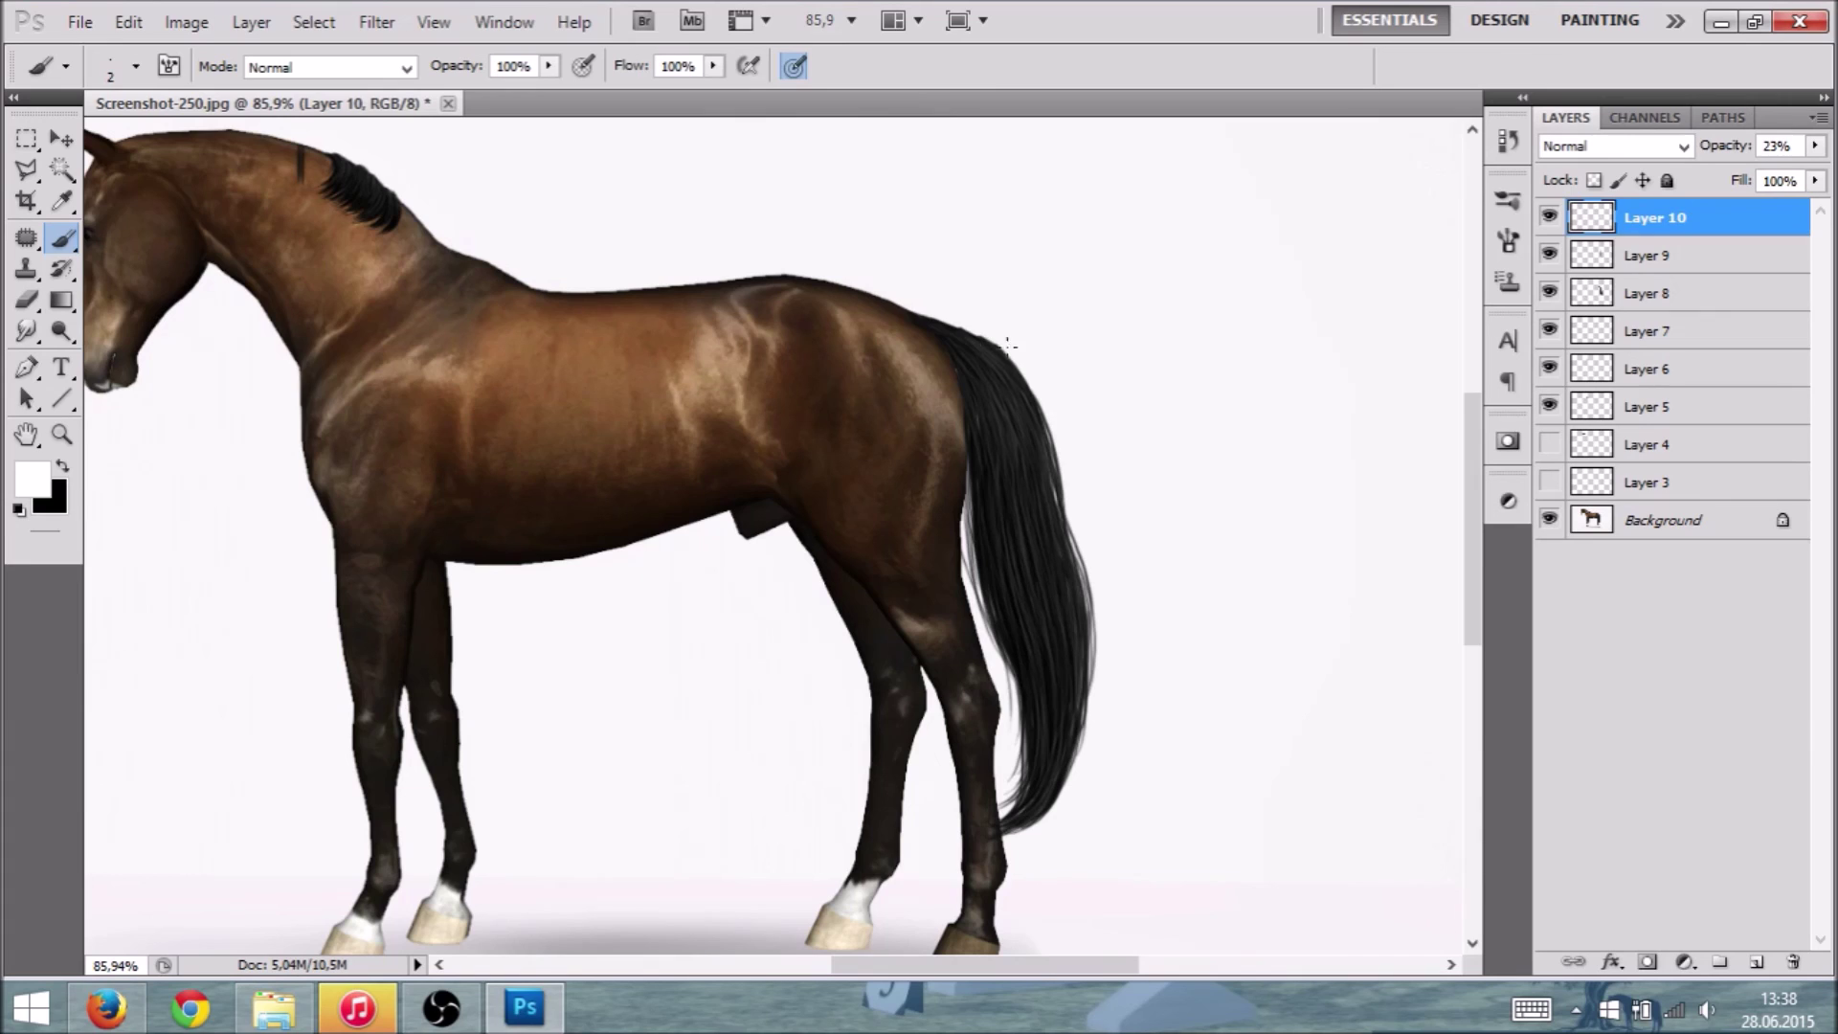
mouse_move(993, 360)
left_mouse_down()
mouse_move(1044, 479)
mouse_move(1062, 670)
mouse_move(969, 815)
left_mouse_up()
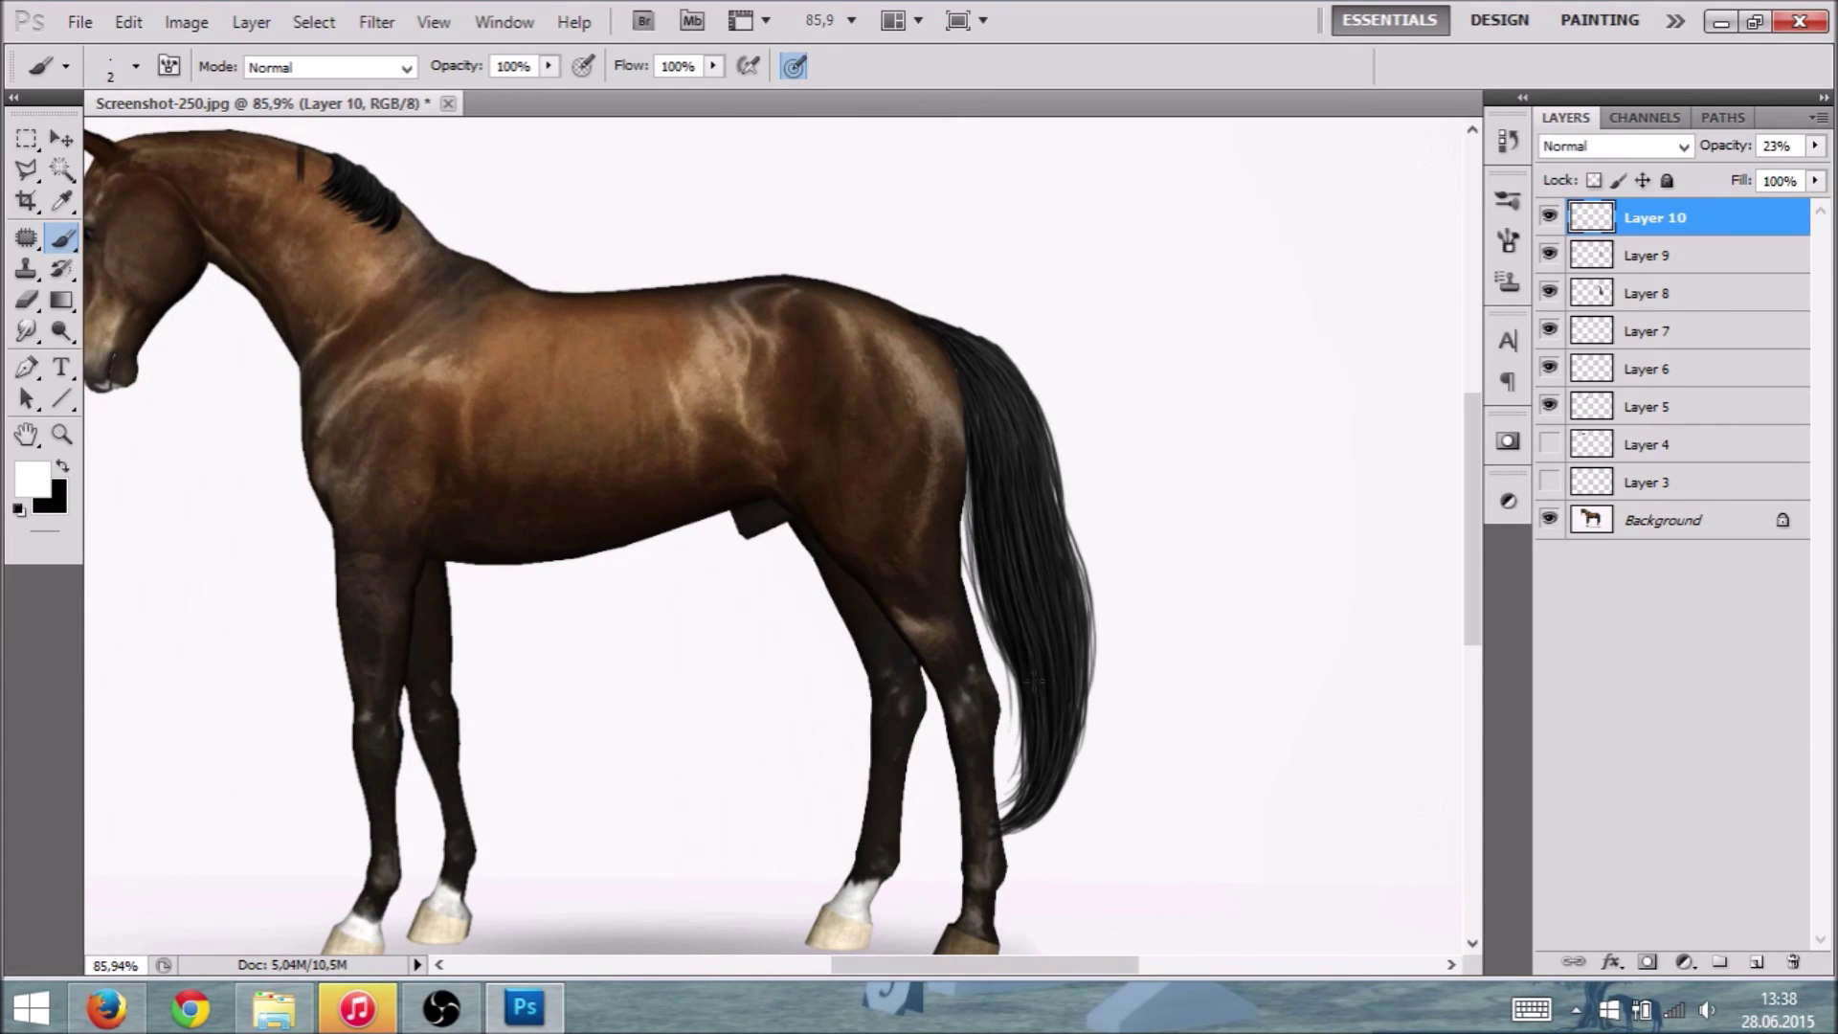